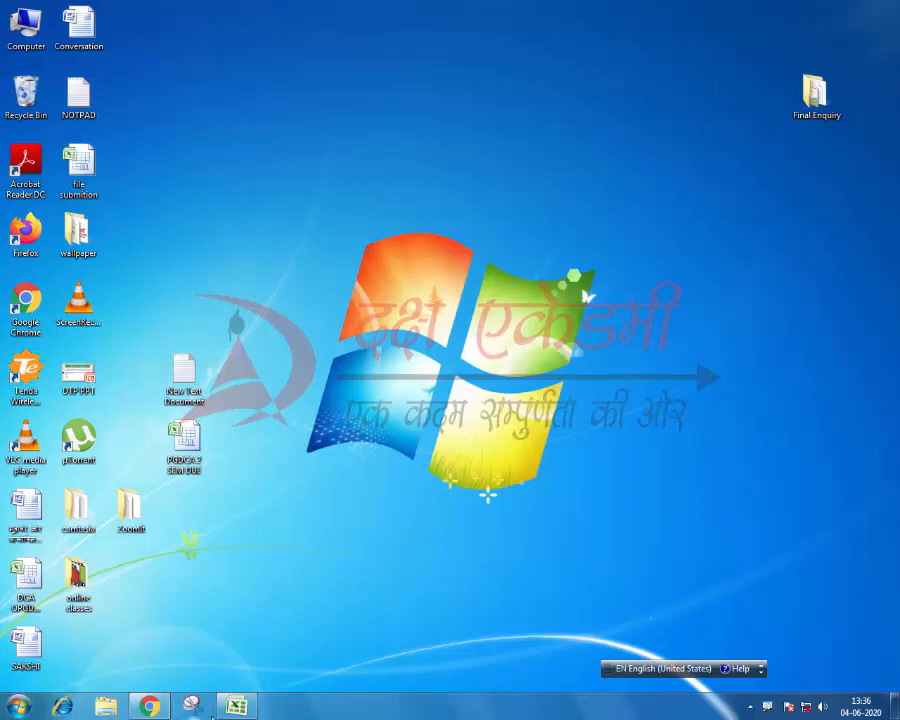
Switch to Microsoft Excel and enlarge cell E4 by widening column E and increasing the height of row 4
left_click(235, 707)
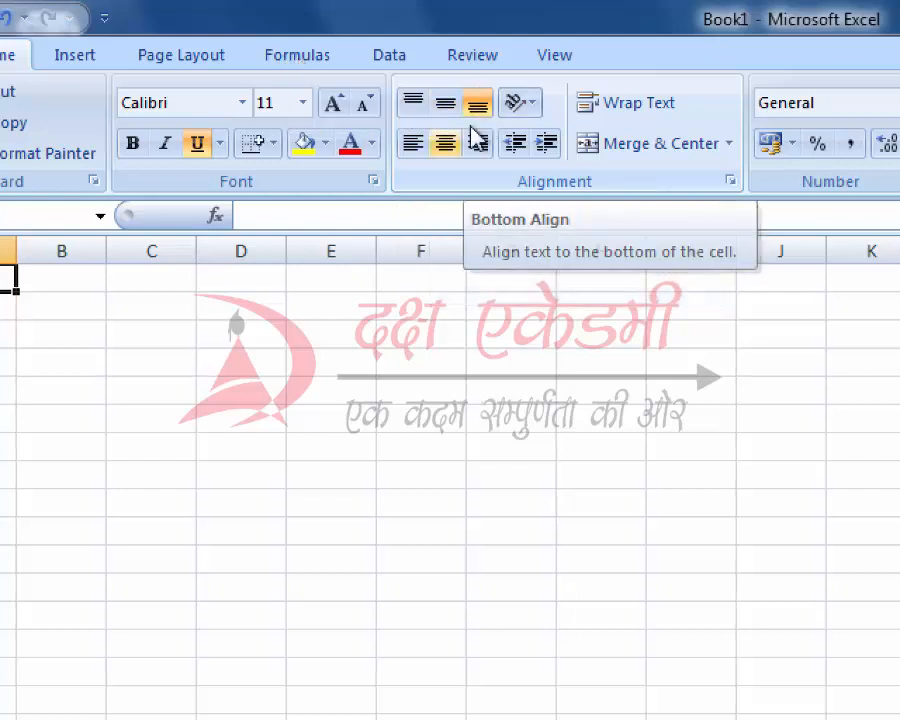
left_click(359, 353)
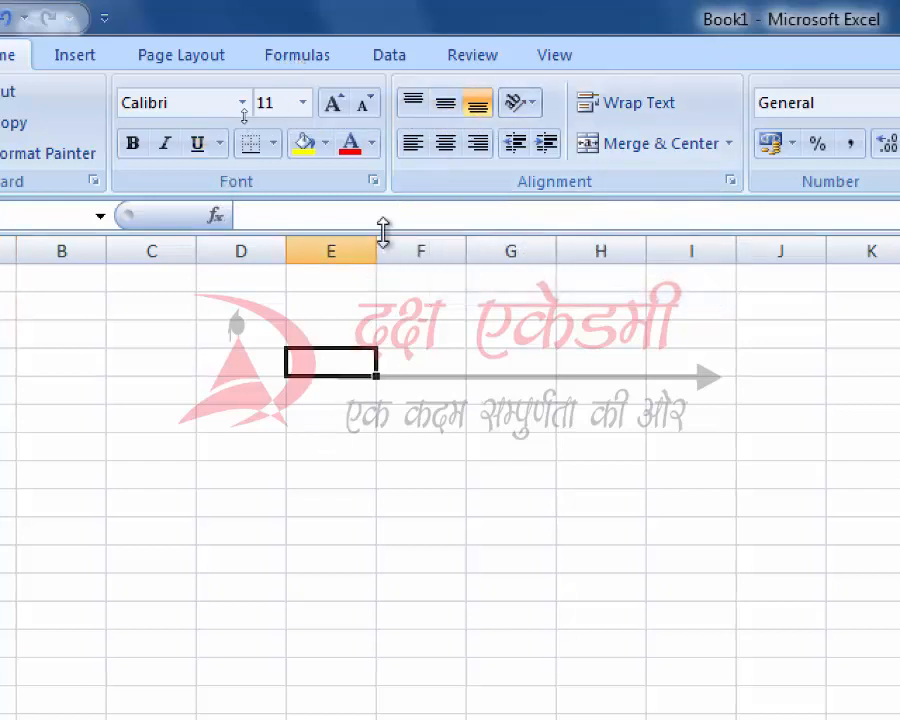
left_click_drag(369, 244, 414, 252)
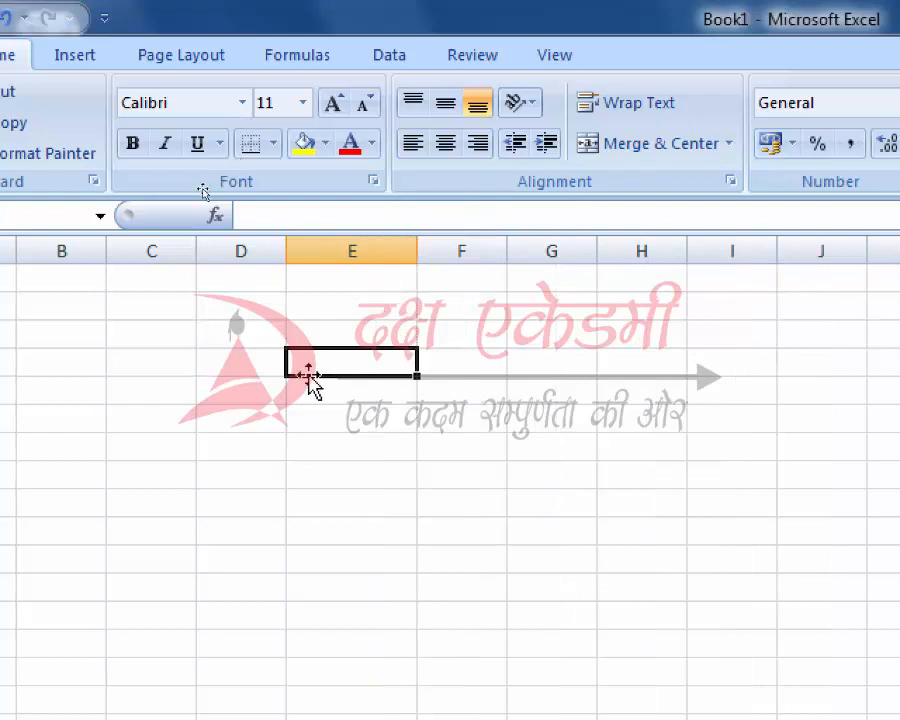
left_click_drag(14, 364, 32, 440)
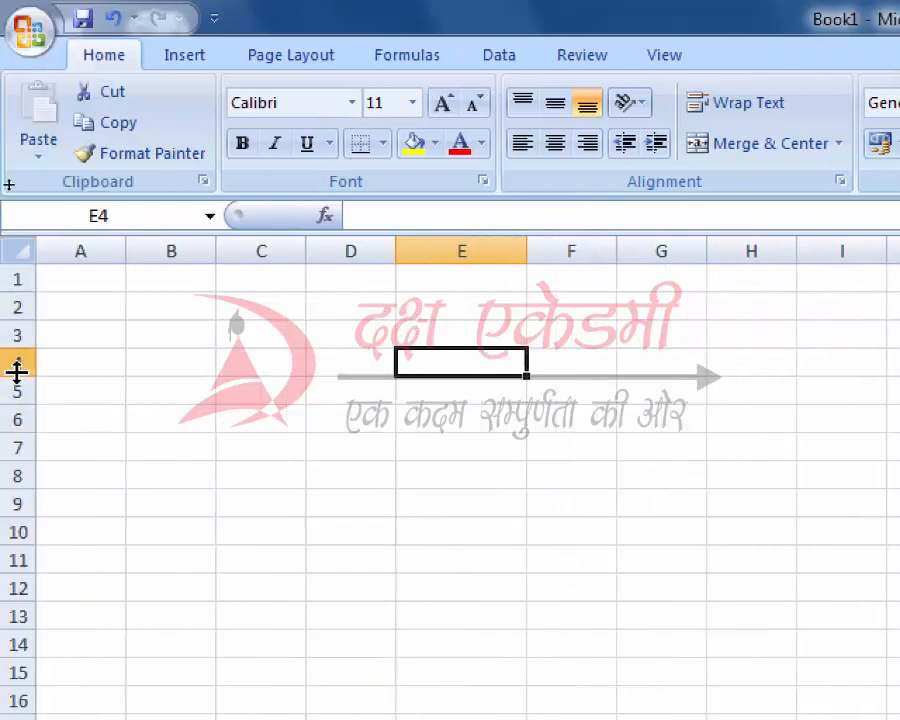
left_click(28, 370)
Enter the text "daksh" in cell E4
left_click(451, 367)
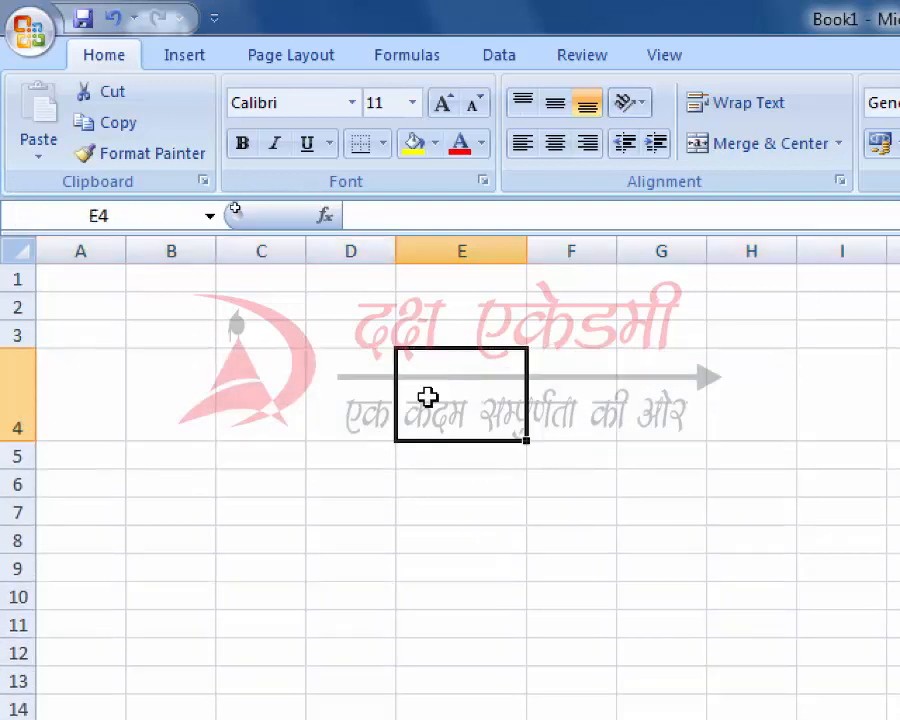
type("daksh")
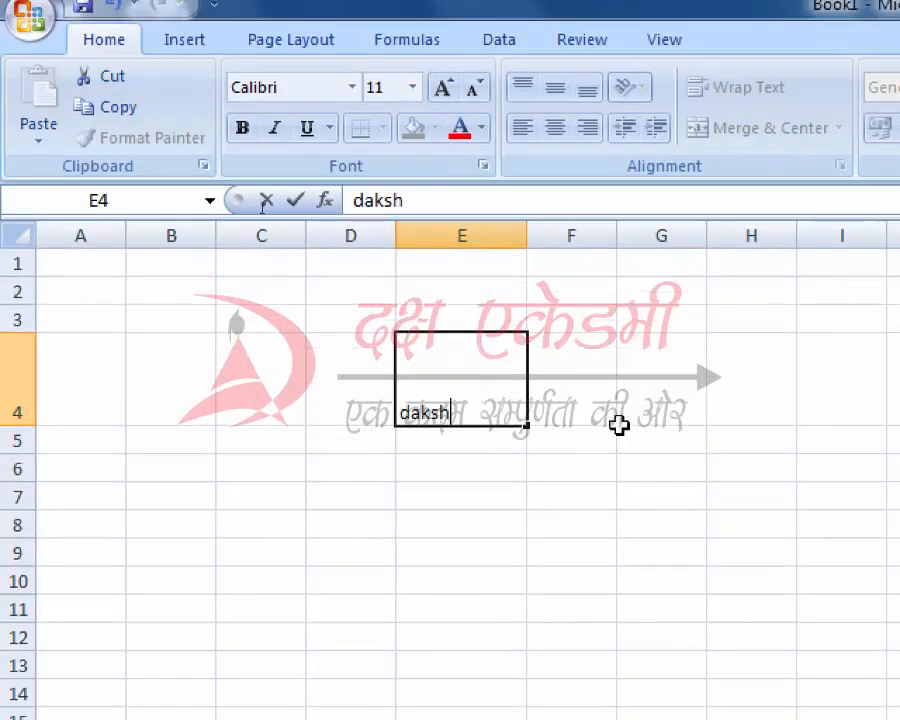
left_click(638, 373)
Center the text in cell E4 horizontally, finishing with right alignment
left_click(455, 391)
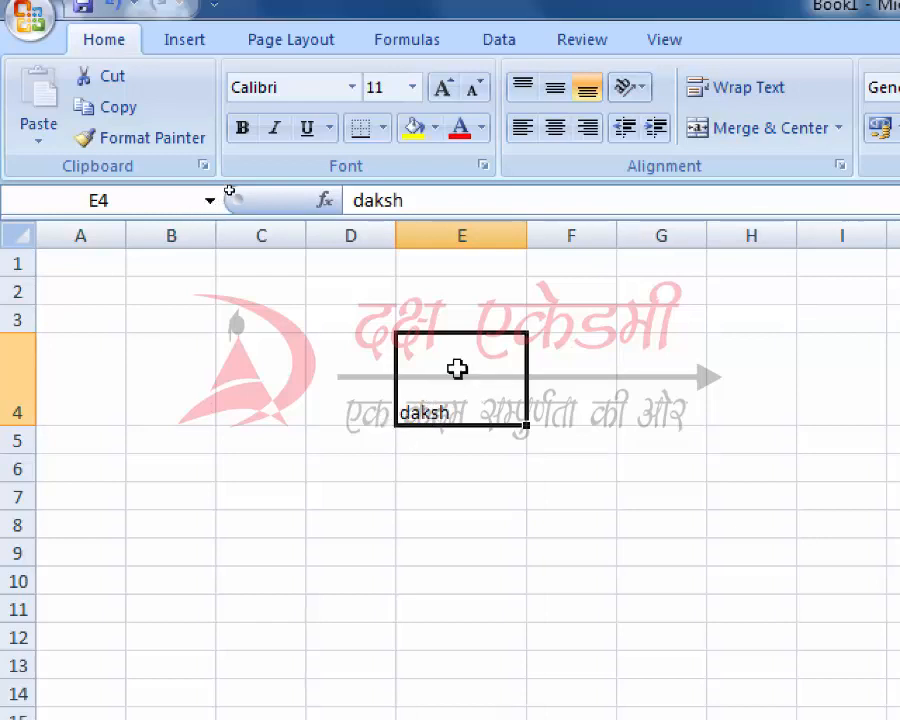
left_click(552, 128)
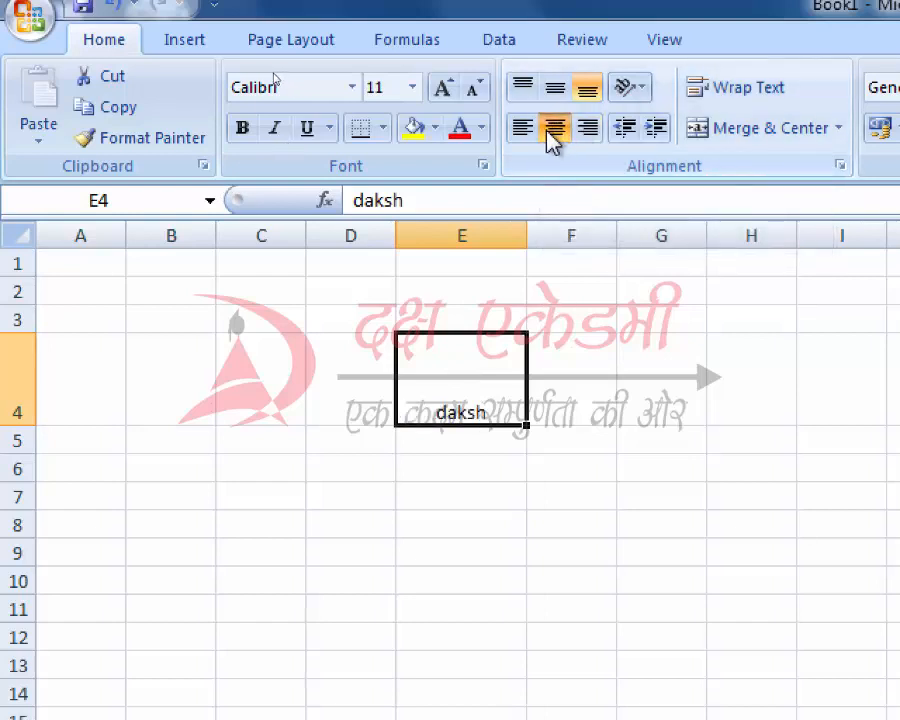
left_click(588, 129)
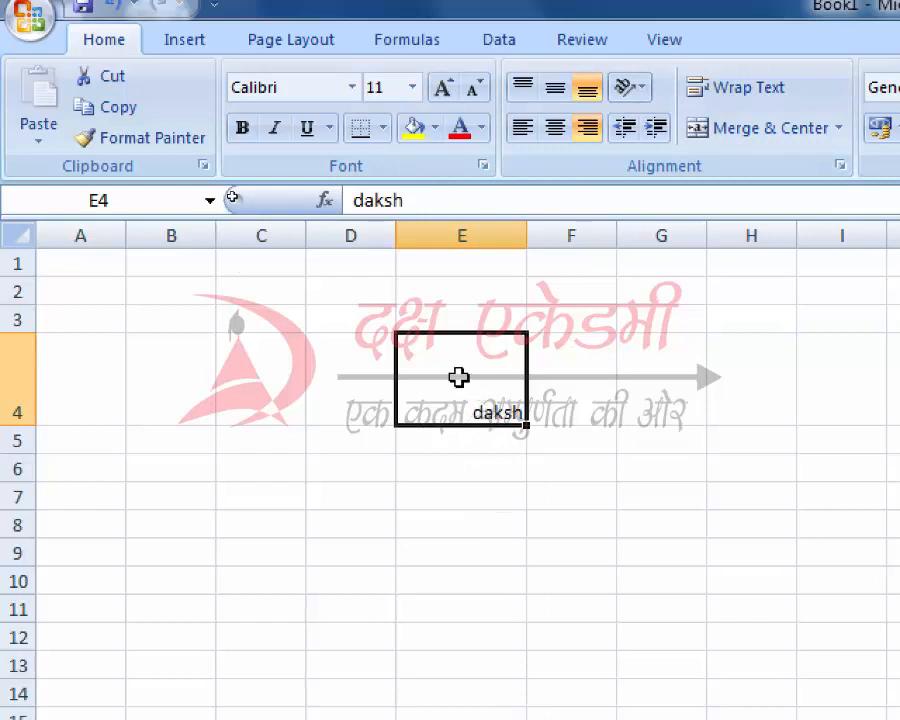
Try top, middle and bottom vertical alignment on the right-aligned text in cell E4
left_click(523, 98)
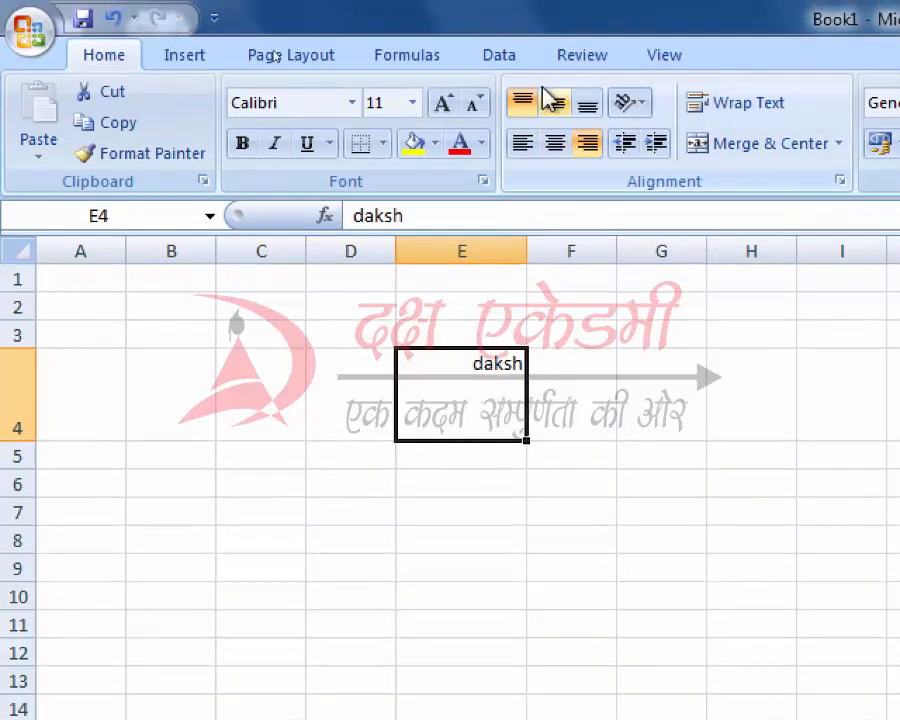
left_click(553, 94)
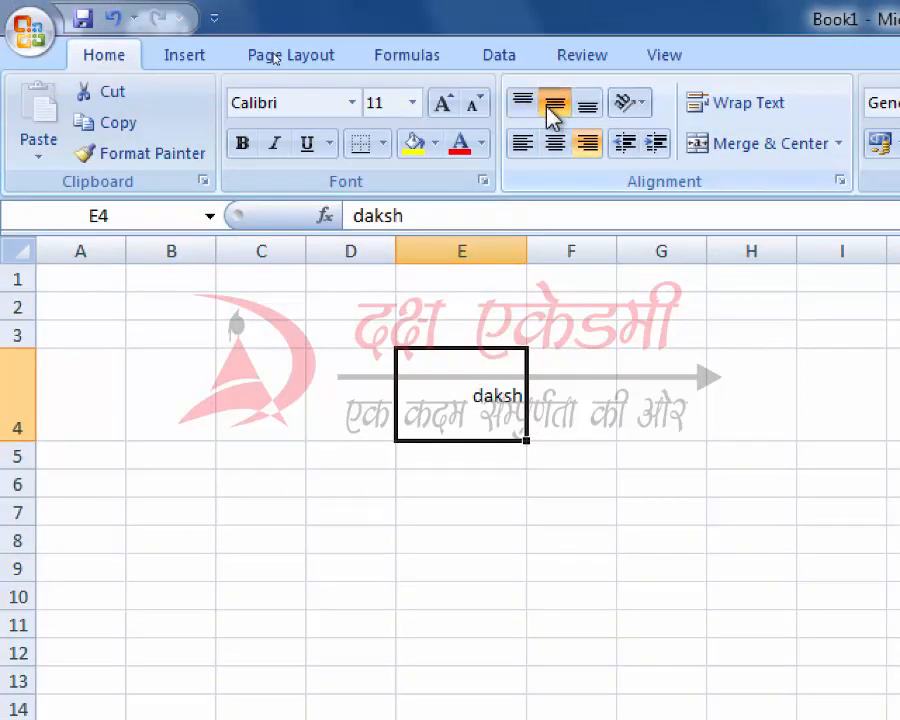
left_click(590, 106)
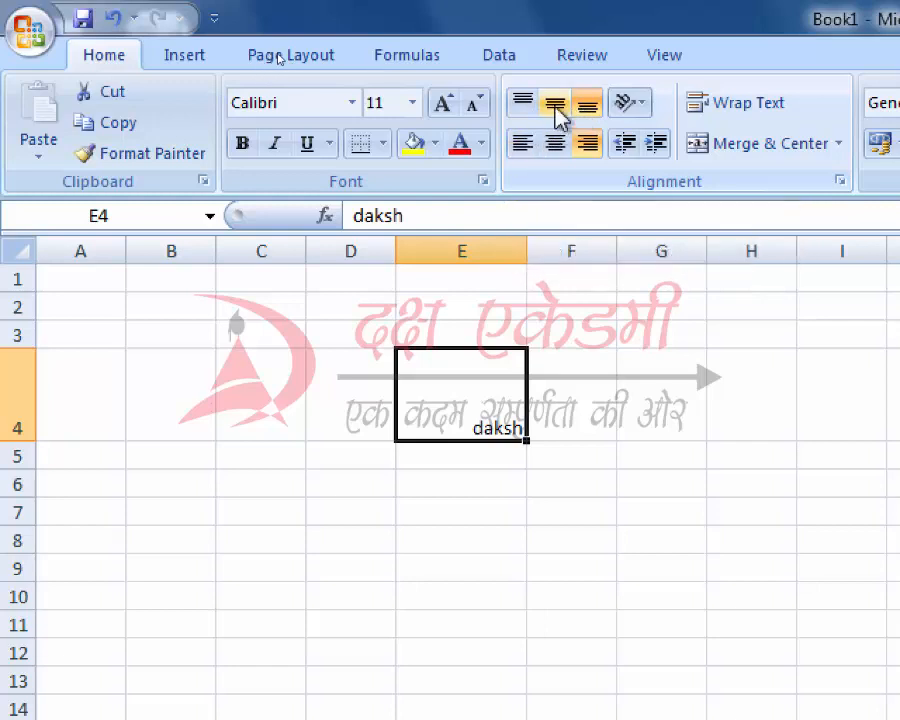
Place the text in the exact centre of cell E4 using middle vertical and center horizontal alignment
left_click(556, 108)
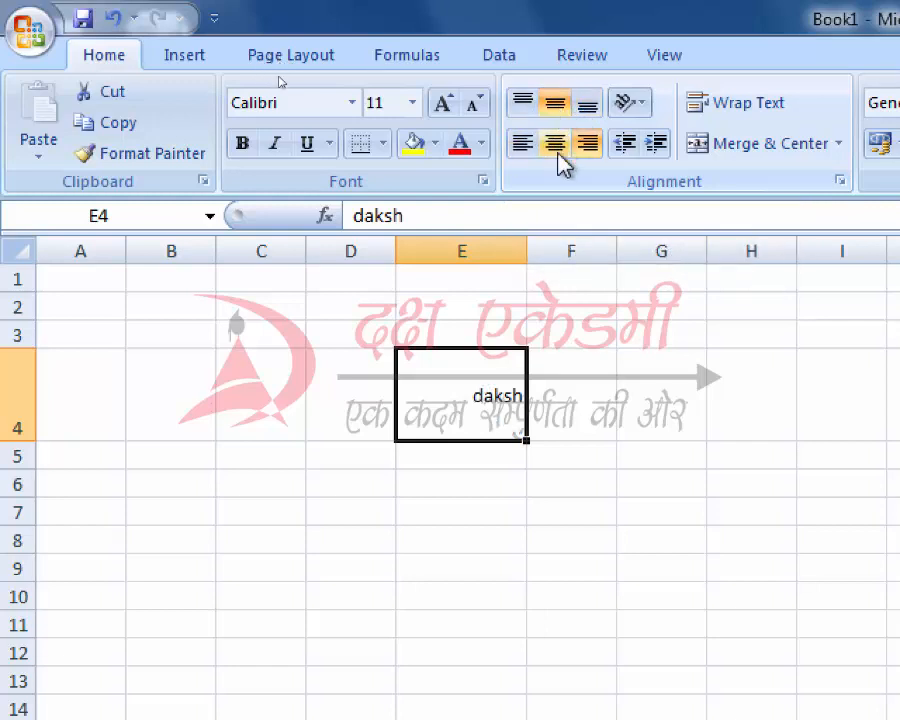
left_click(556, 146)
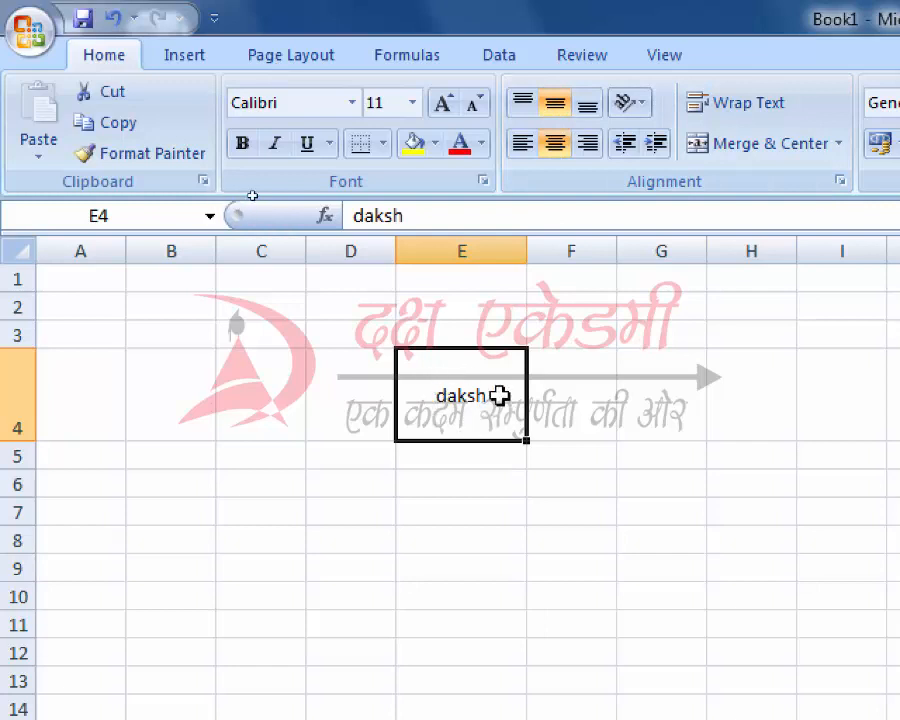
Cycle the centered text in cell E4 through top and middle alignment, ending with bottom alignment
left_click(524, 104)
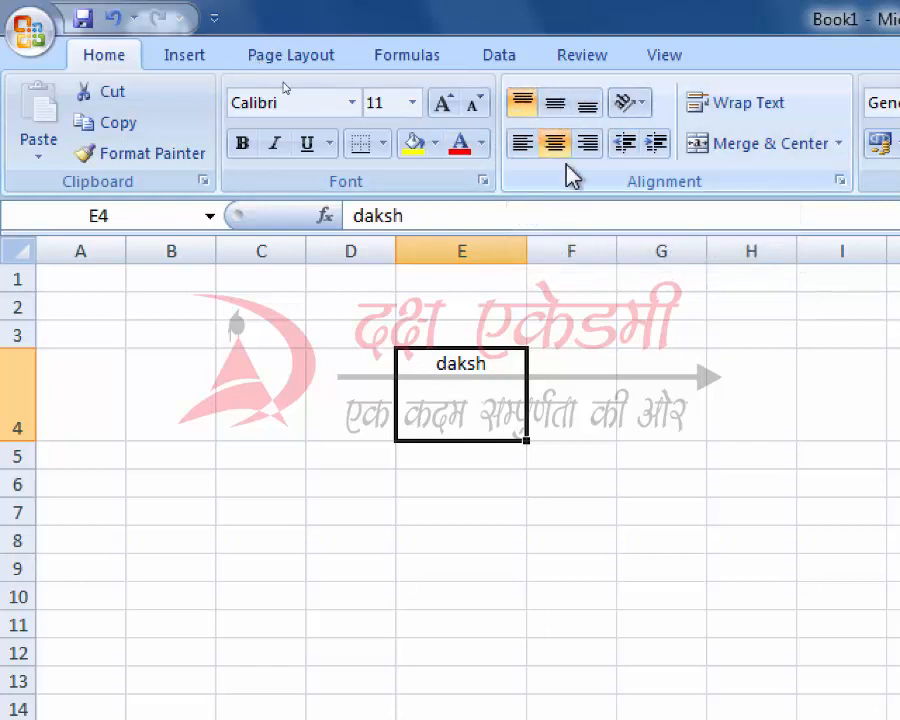
left_click(566, 106)
left_click(590, 108)
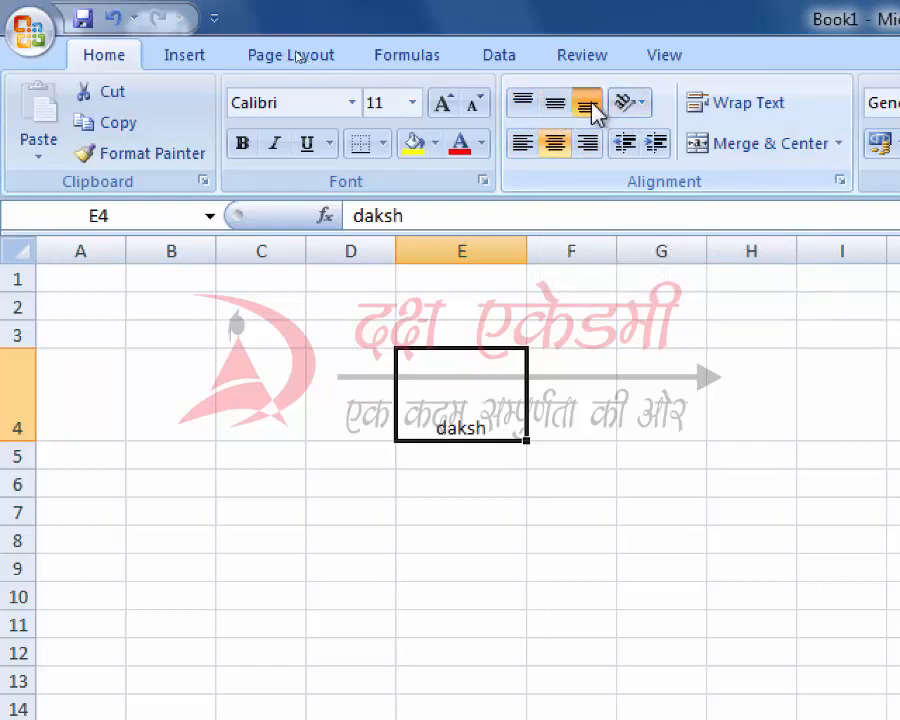
Cycle the bottom-aligned text in cell E4 through left and center alignment, ending with right alignment
left_click(532, 148)
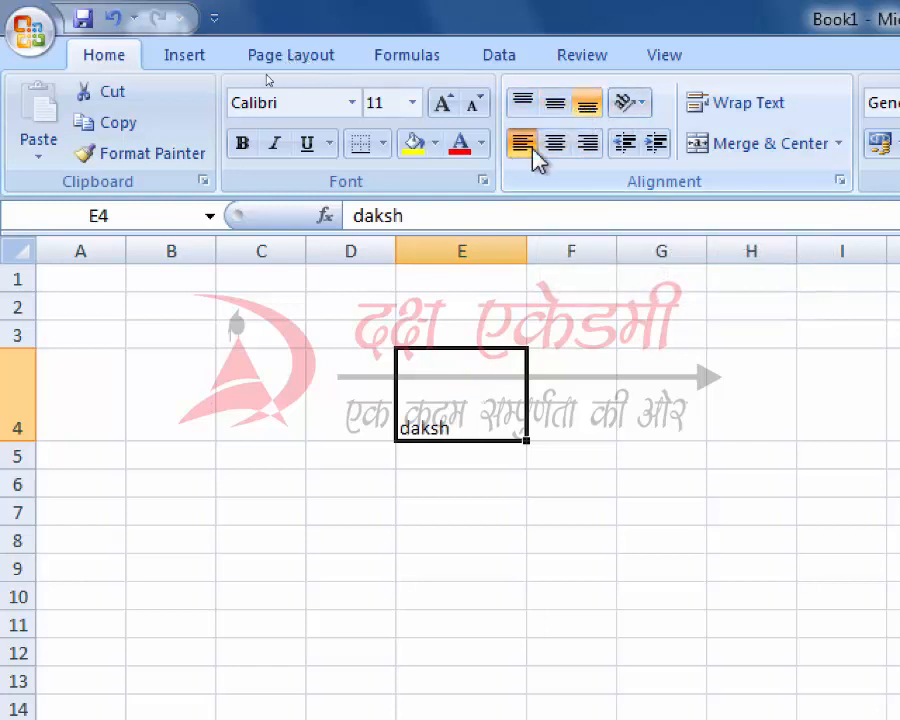
left_click(574, 156)
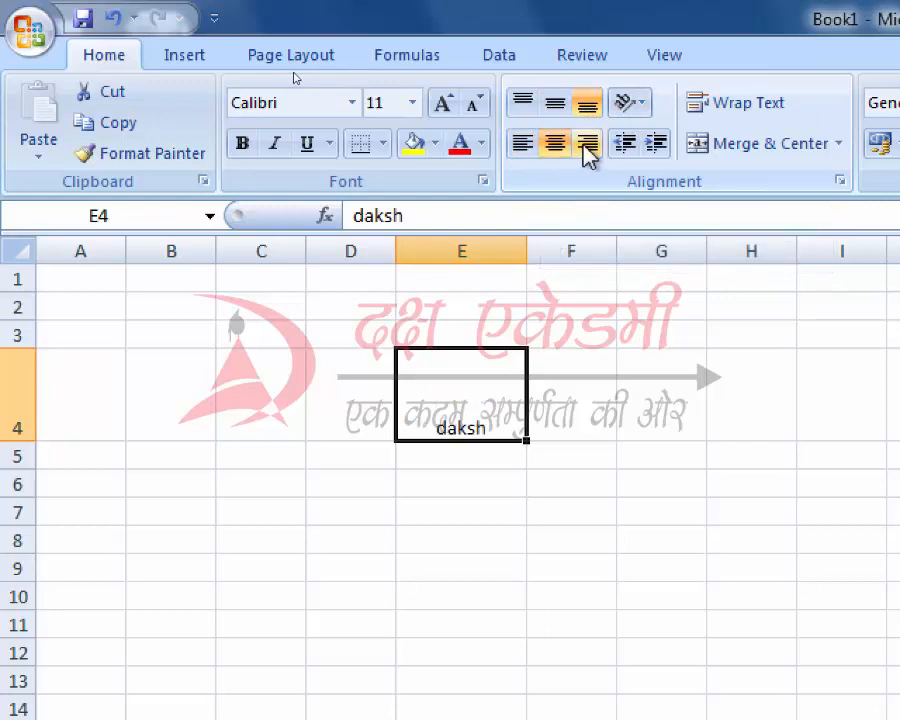
left_click(588, 152)
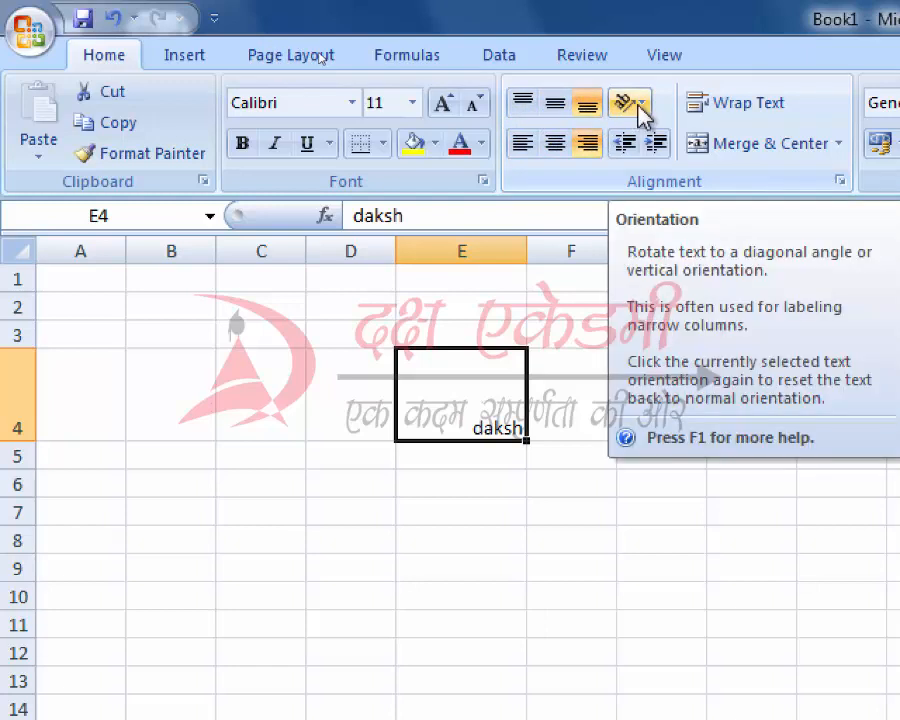
Change the text orientation of cell E4 to Angle Counterclockwise, followed by Angle Clockwise
left_click(640, 112)
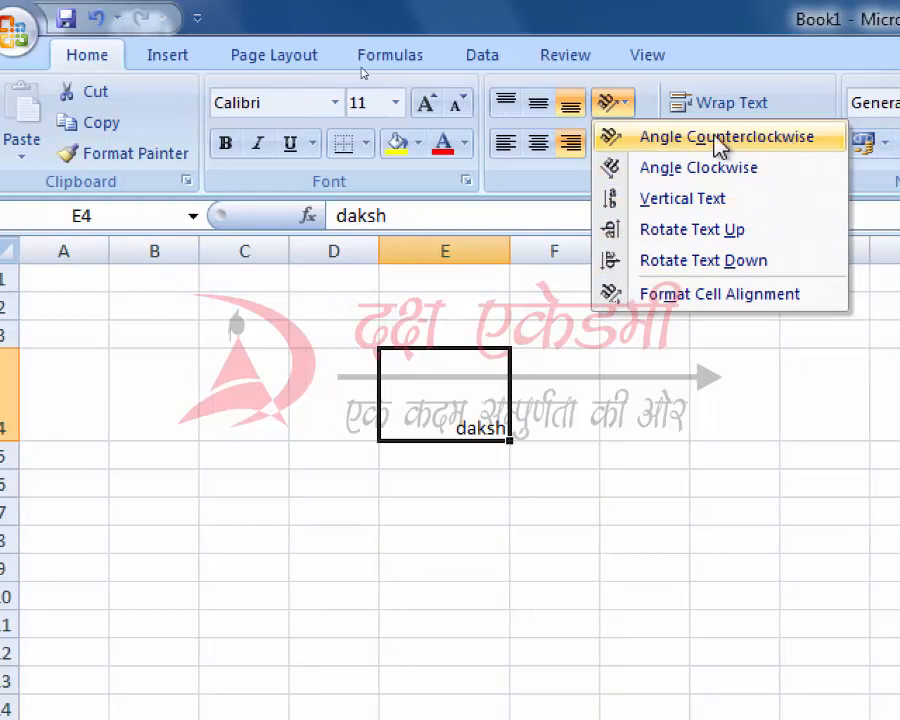
left_click(748, 152)
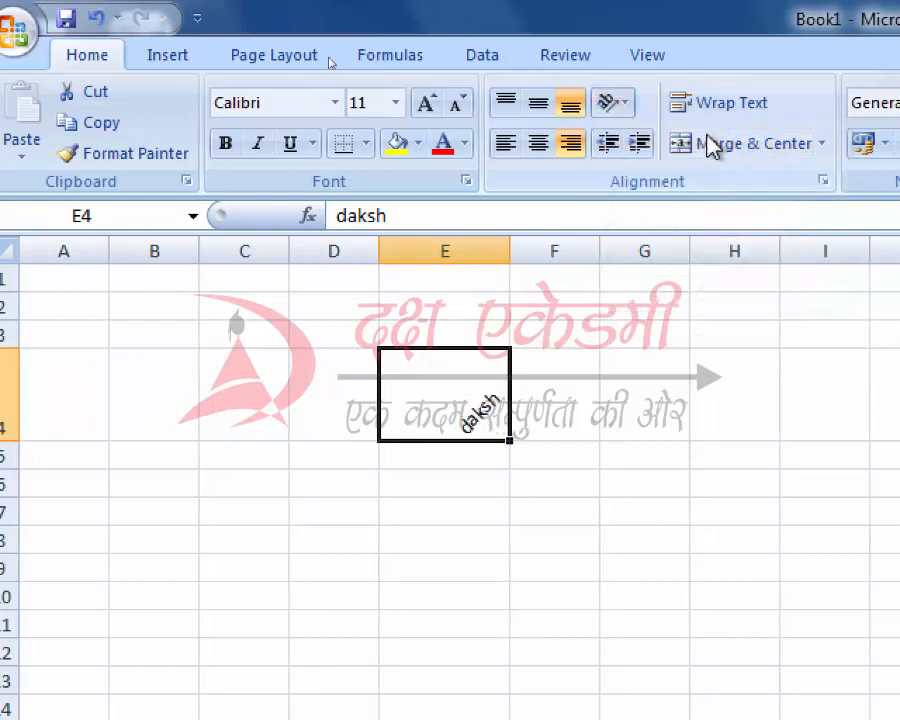
left_click(612, 104)
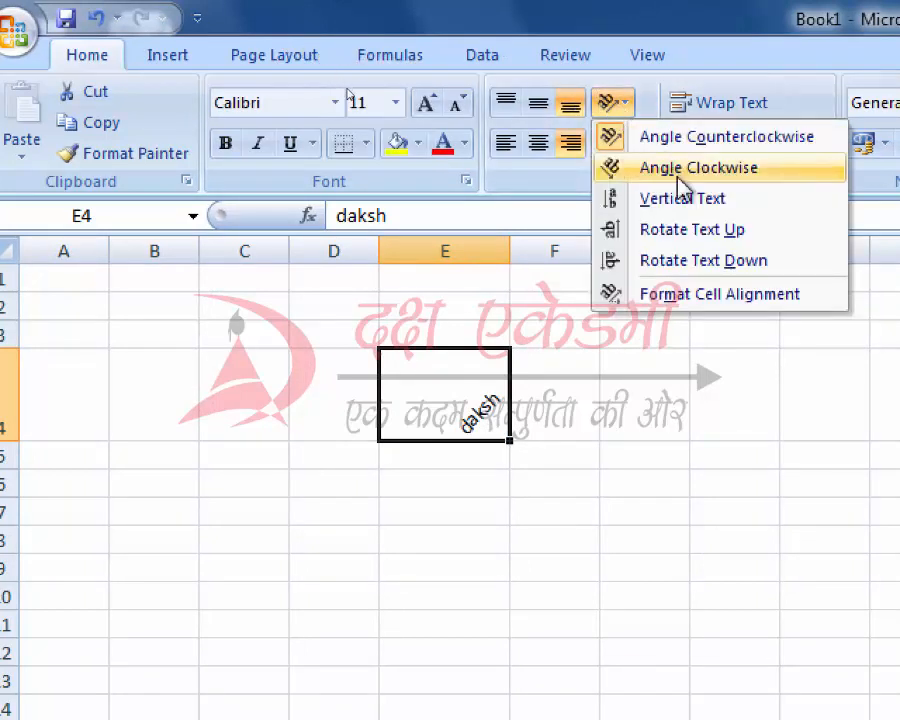
left_click(680, 172)
Set the orientation of cell E4 to Vertical Text and increase row 4's height to fit all the letters
left_click(624, 112)
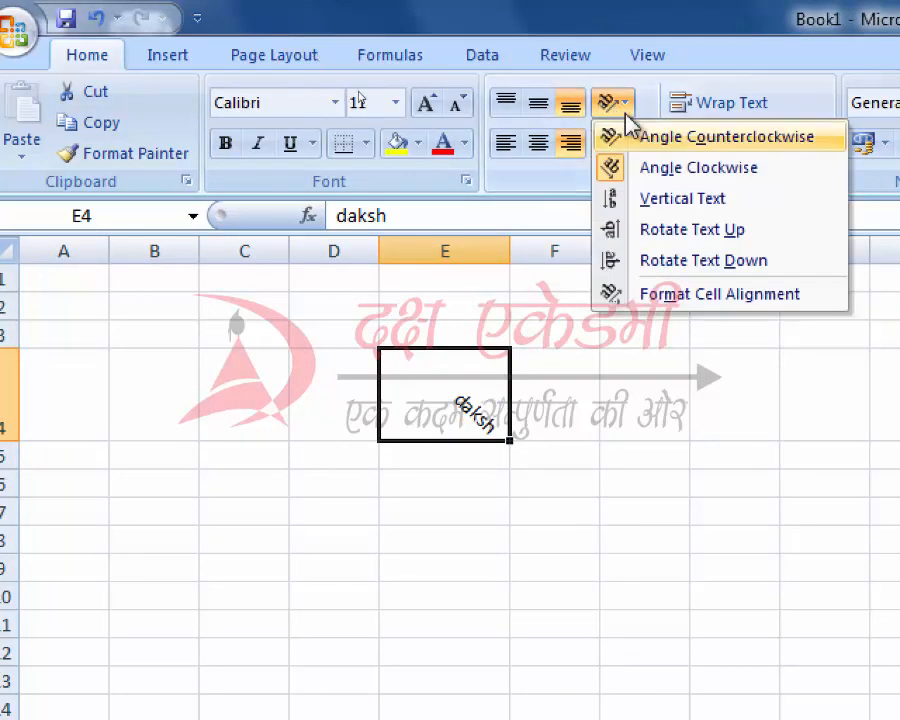
left_click(712, 204)
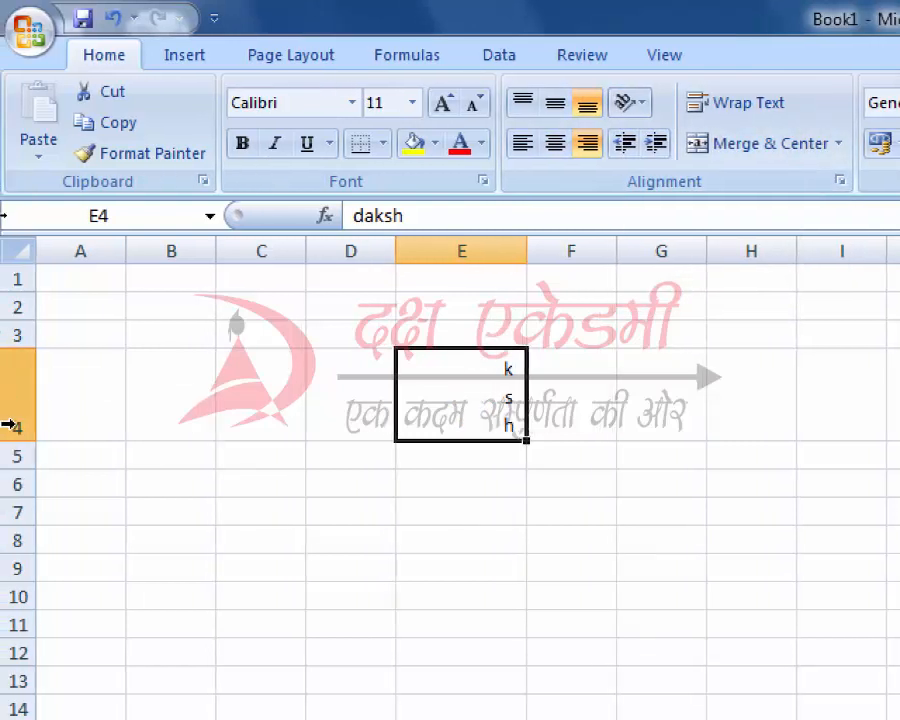
left_click_drag(16, 445, 12, 508)
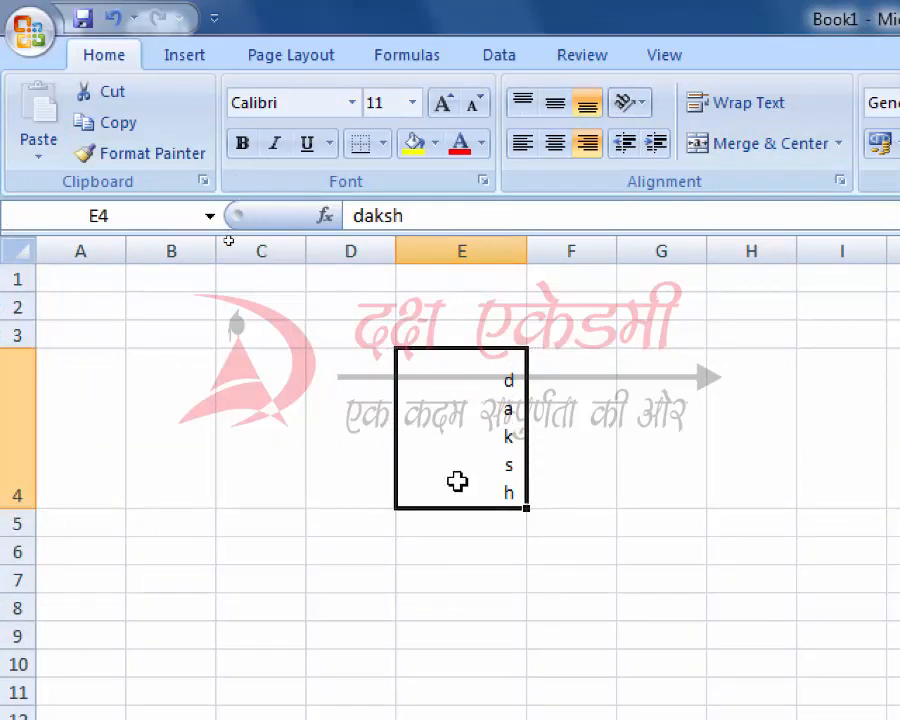
Apply Rotate Text Up to cell E4, followed by Rotate Text Down
left_click(637, 101)
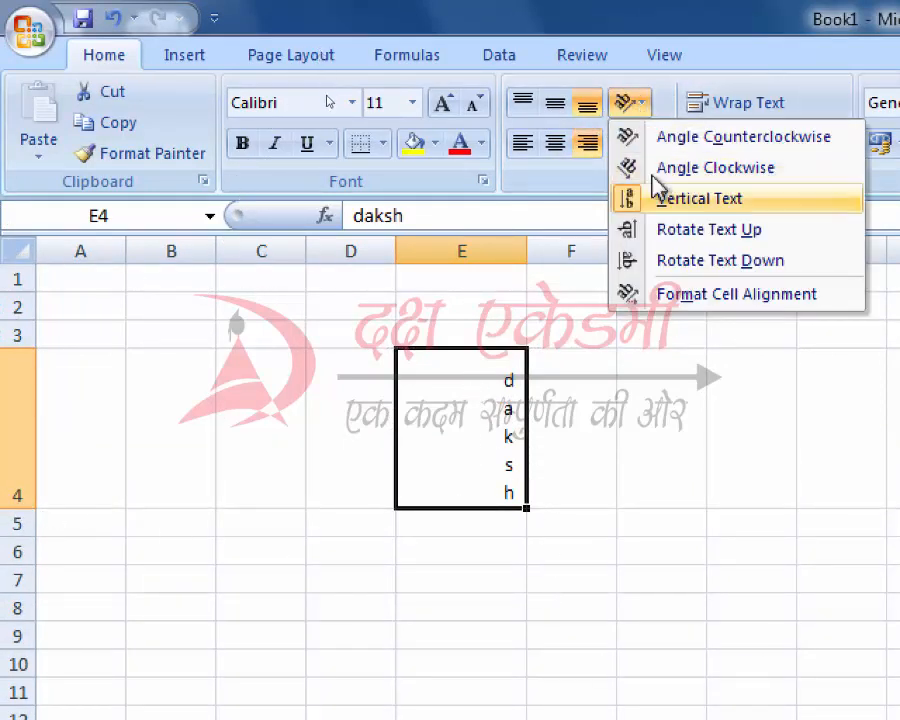
left_click(660, 232)
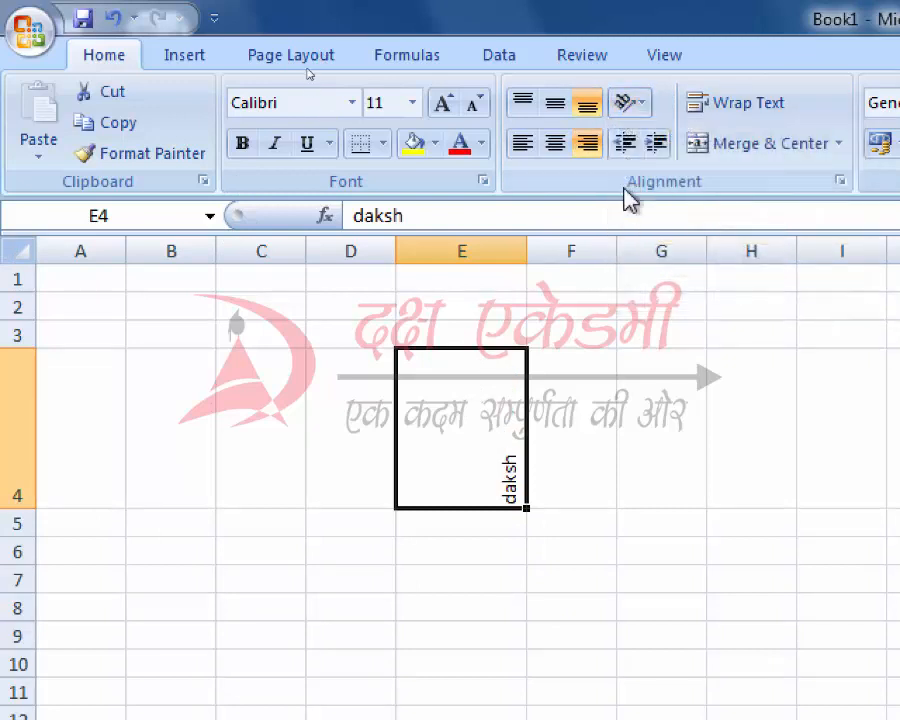
left_click(641, 106)
left_click(676, 266)
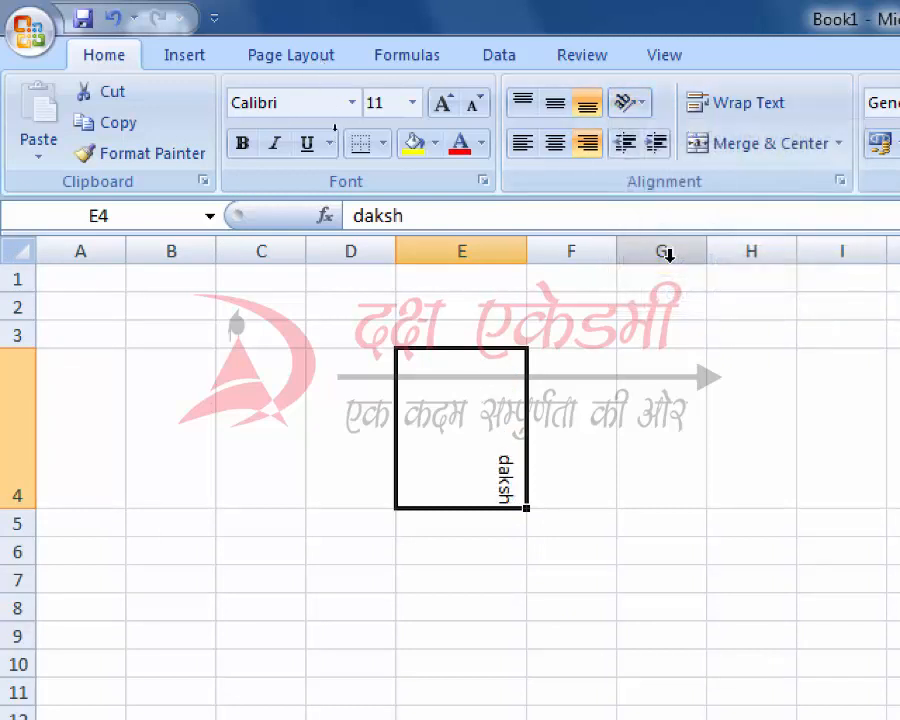
Undo the orientation changes in cell E4 and the last height increase of row 4
key("ctrl+z")
left_click(637, 103)
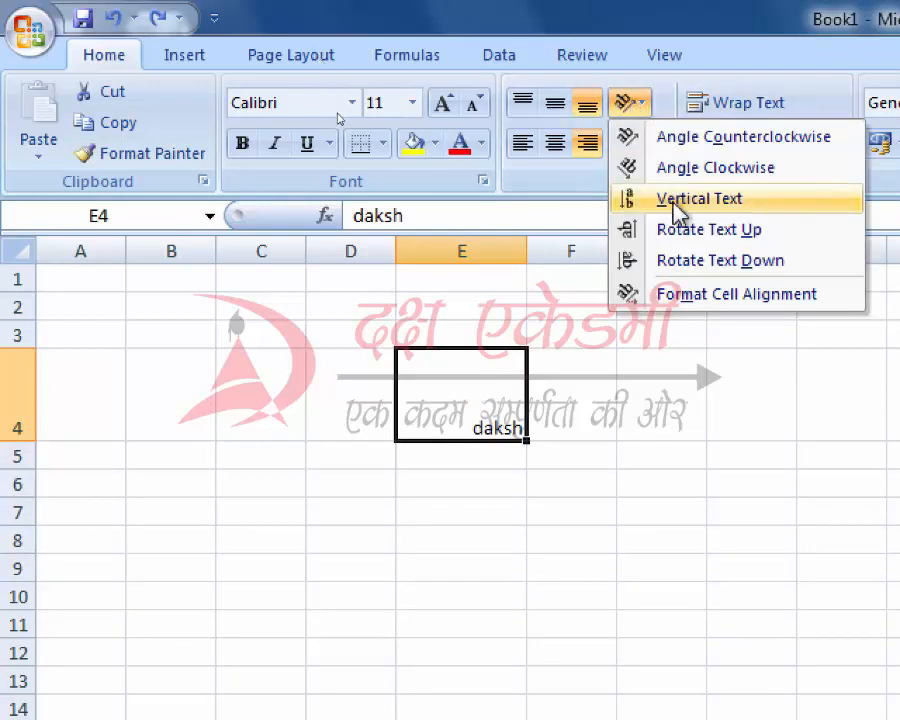
left_click(647, 328)
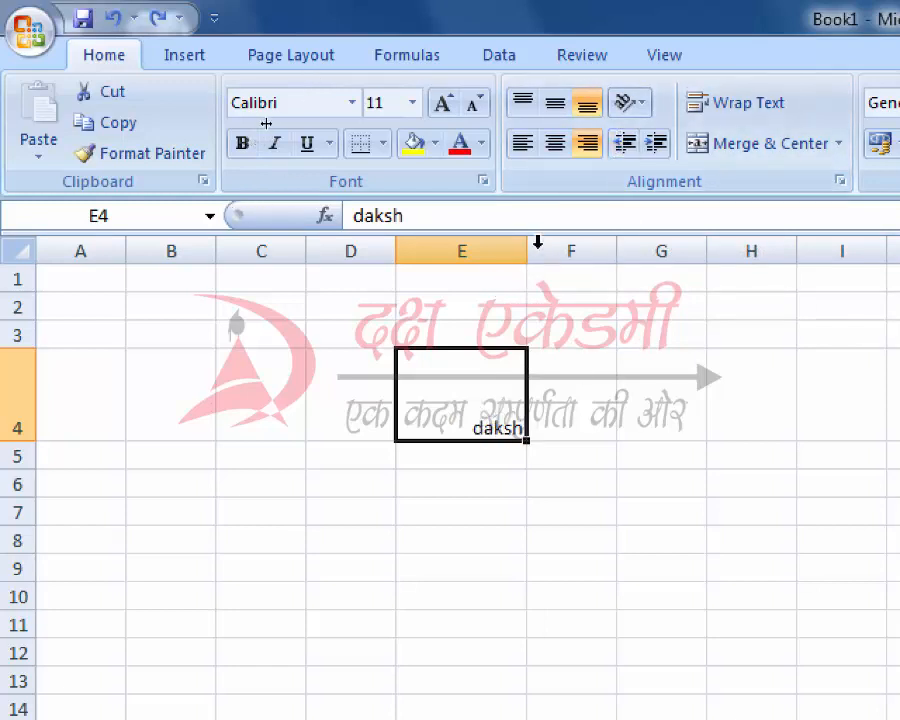
Widen column E further and left-align the text in cell E4
left_click_drag(527, 248, 635, 252)
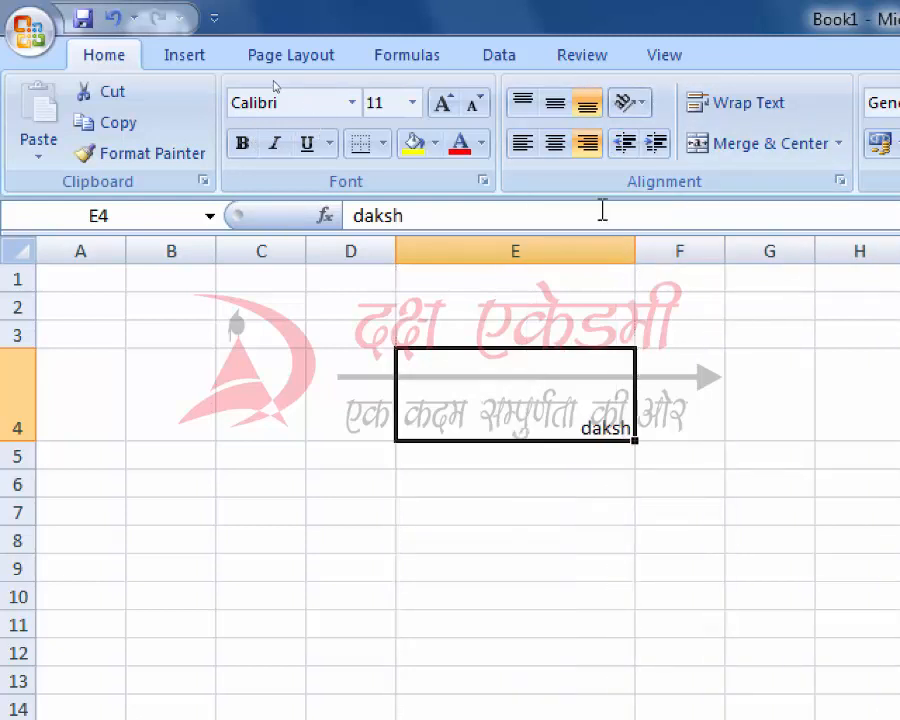
left_click(524, 144)
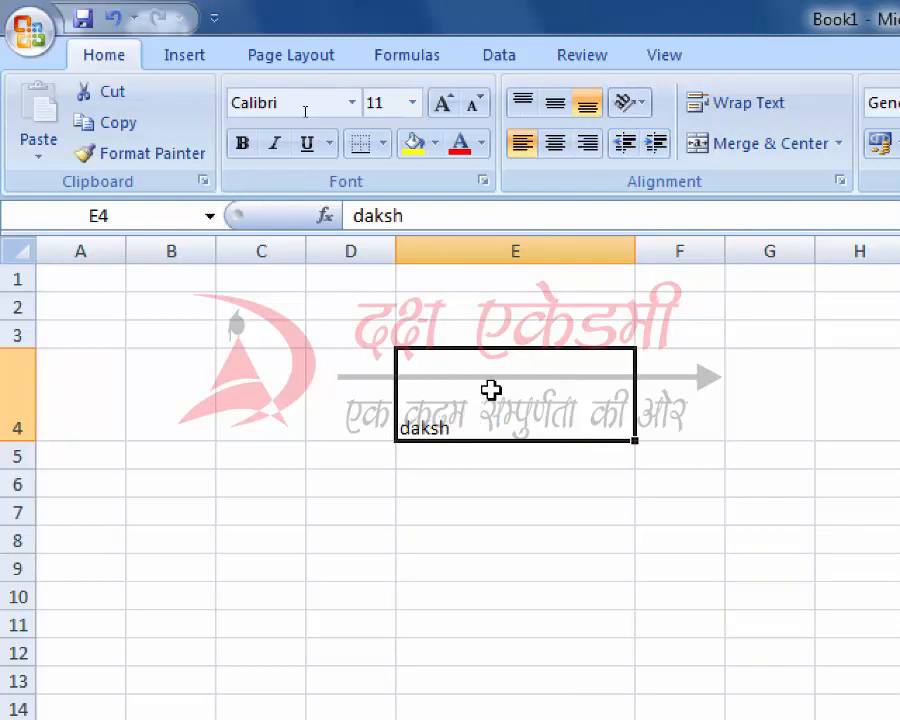
Increase the indent of the text in cell E4 by several levels
left_click(659, 148)
left_click(657, 144)
left_click(657, 144)
left_click(657, 144)
left_click(657, 144)
left_click(659, 146)
left_click(659, 146)
Decrease the indent of the text in cell E4 until it sits near the cell's left edge
left_click(625, 145)
left_click(625, 145)
left_click(625, 145)
left_click(625, 145)
left_click(625, 146)
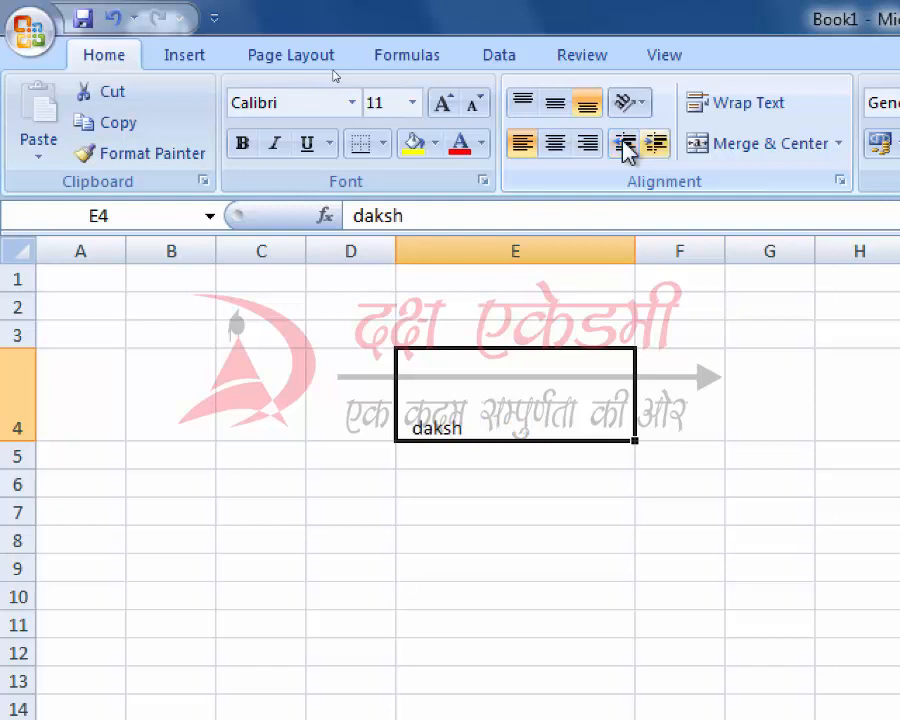
Increase the indent of the text in cell E4 past the cell's middle and select cell C7
left_click(659, 146)
left_click(659, 146)
left_click(659, 146)
left_click(659, 146)
left_click(659, 146)
left_click(659, 146)
left_click(659, 146)
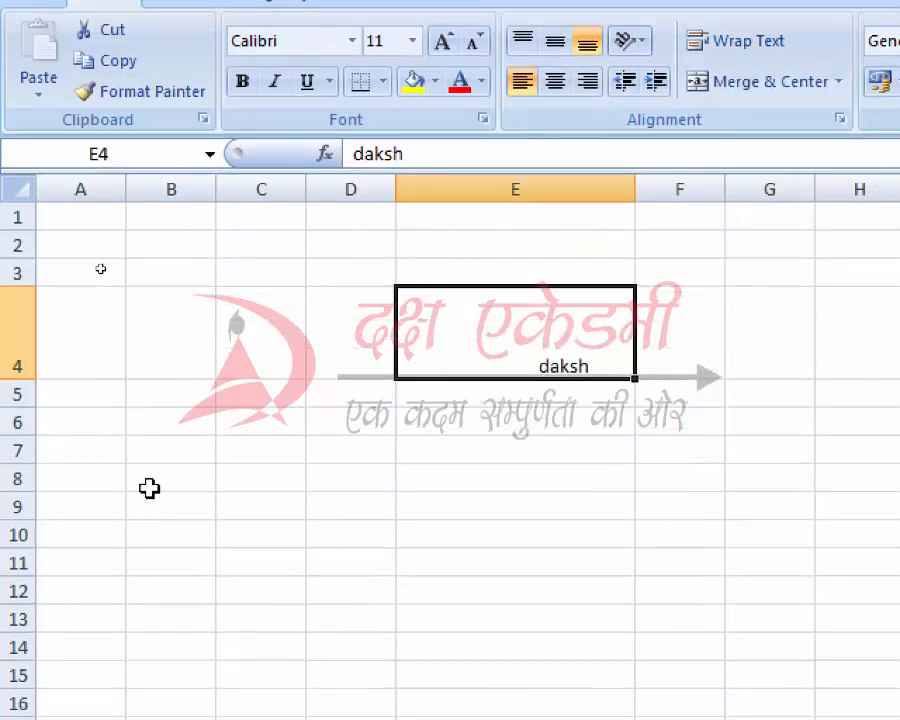
left_click(250, 510)
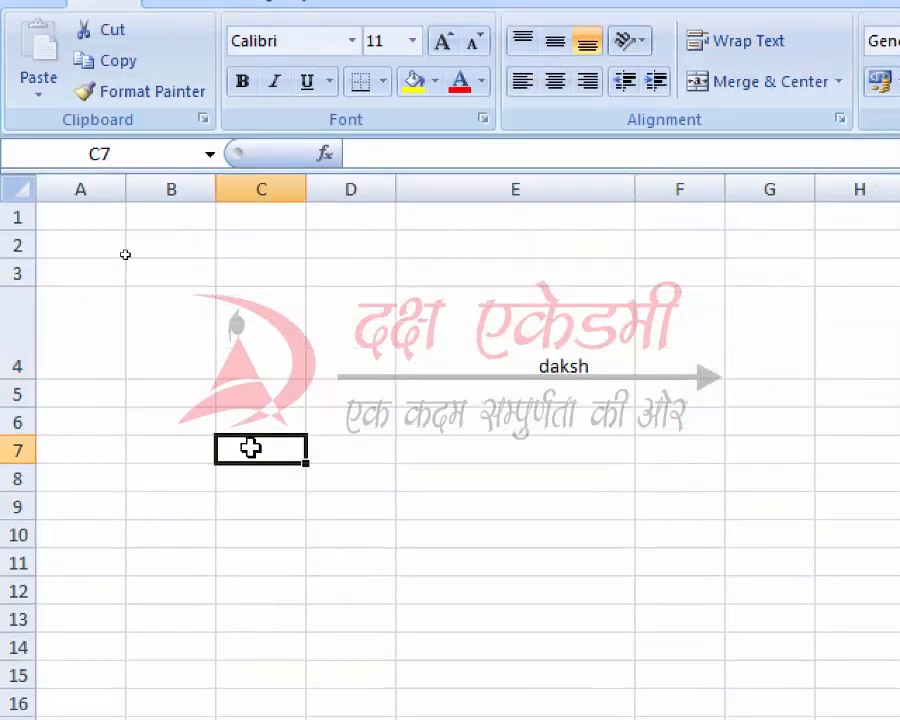
Enter "microsoft excel" in cell C7 and wrap its text within the cell
type("microsoft excel")
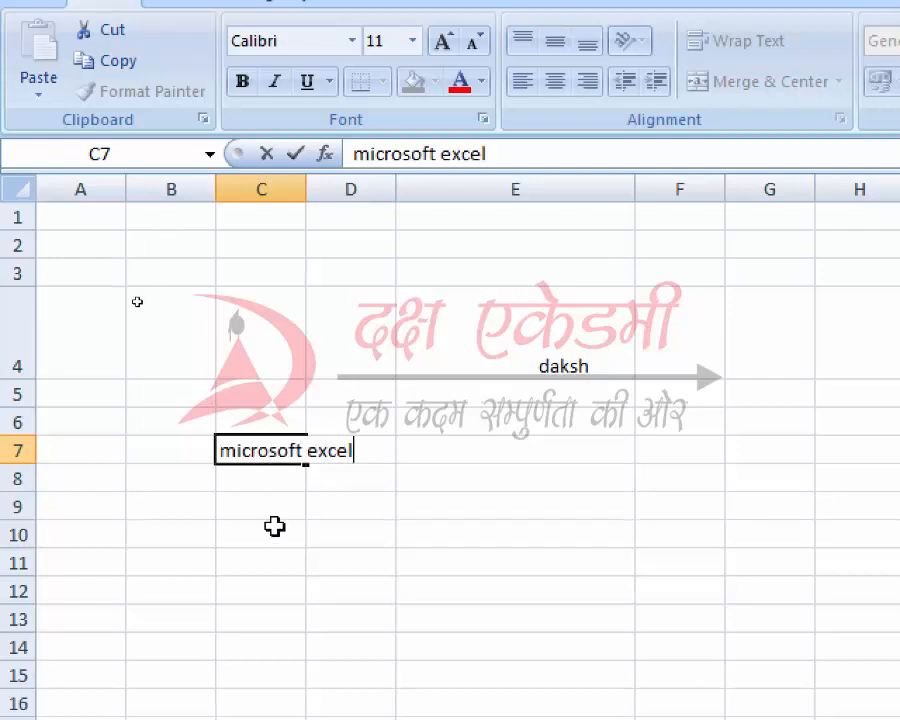
left_click(326, 499)
left_click(264, 453)
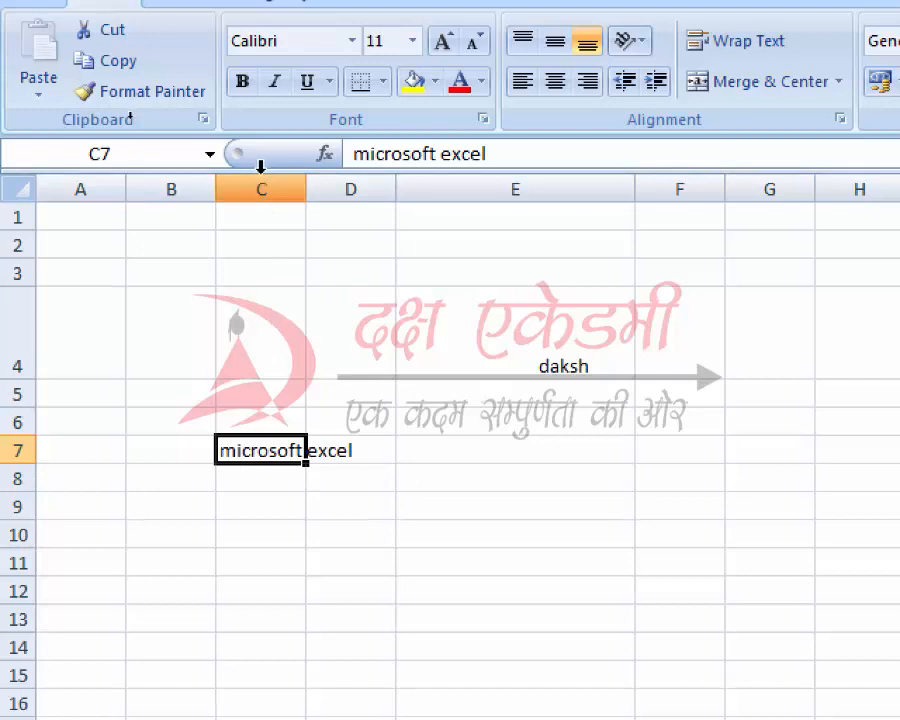
left_click(370, 451)
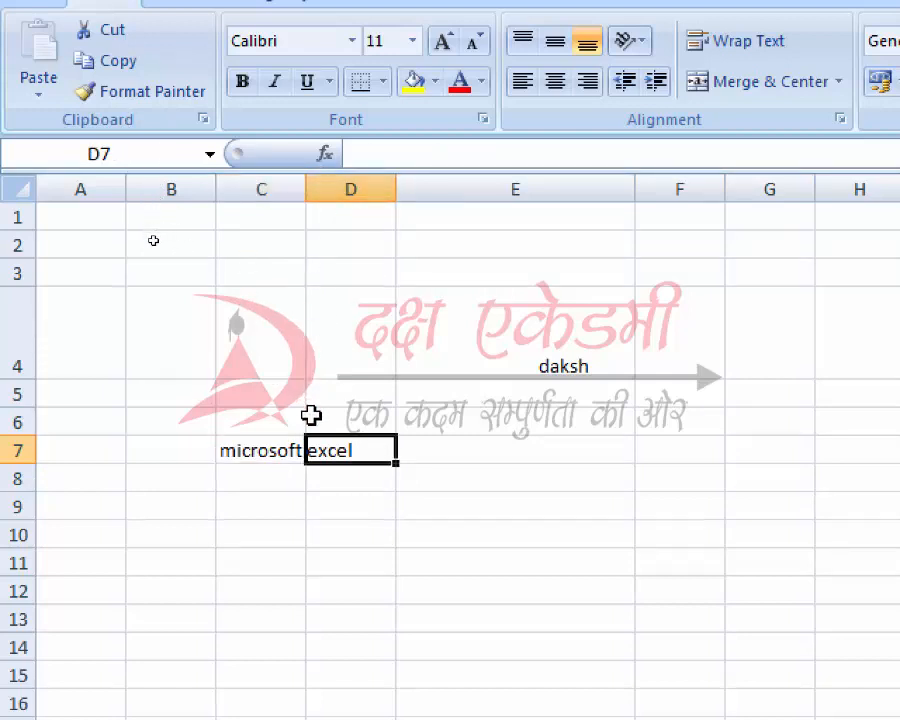
left_click(265, 452)
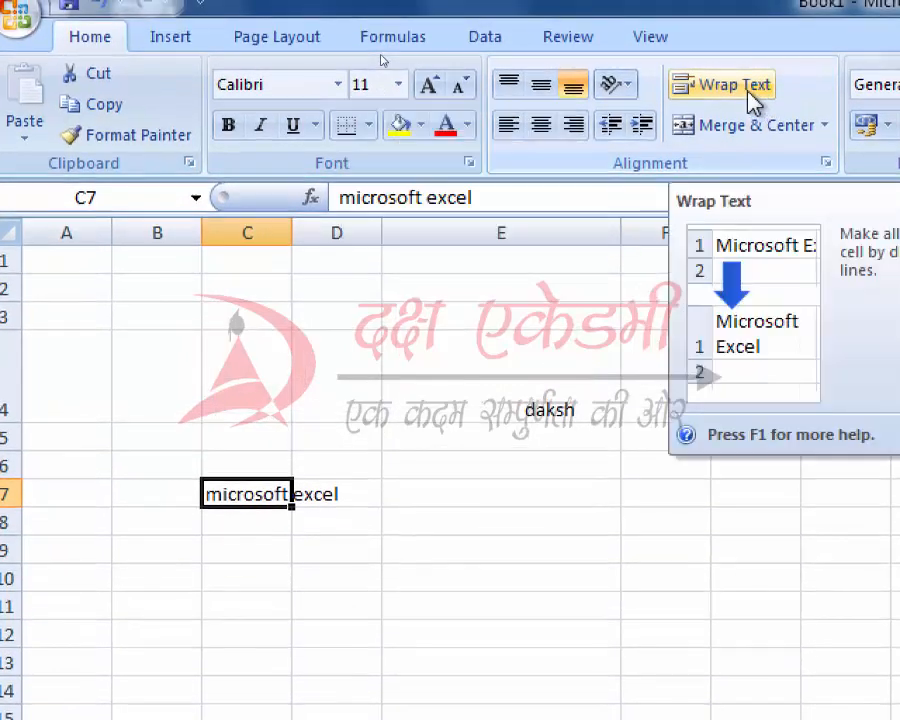
left_click(749, 88)
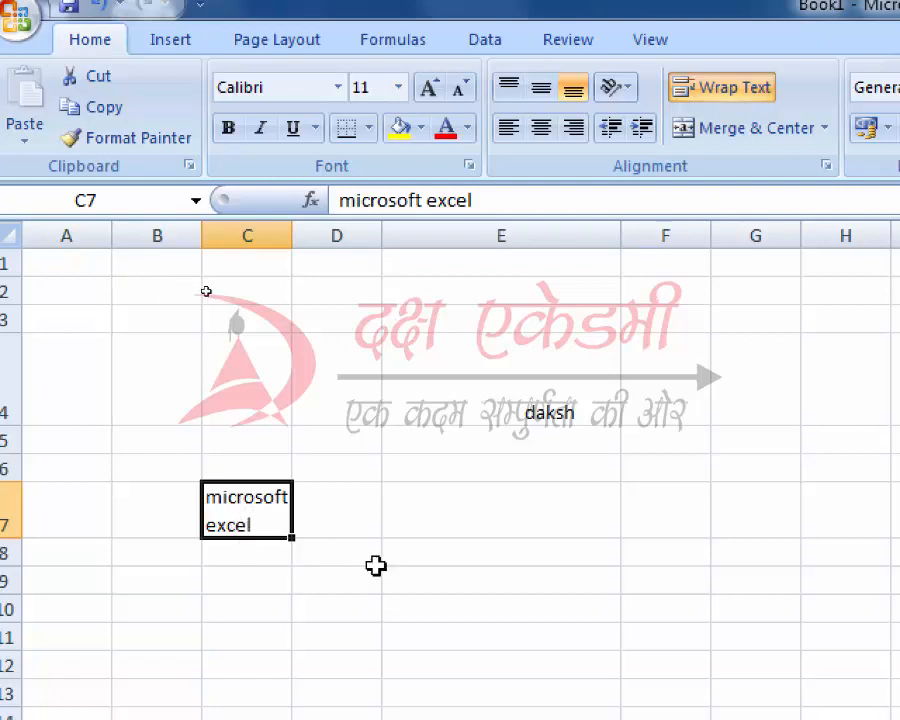
Enter "microsoft" and "excel" in cell D9 on two separate lines using a manual line break
left_click(342, 576)
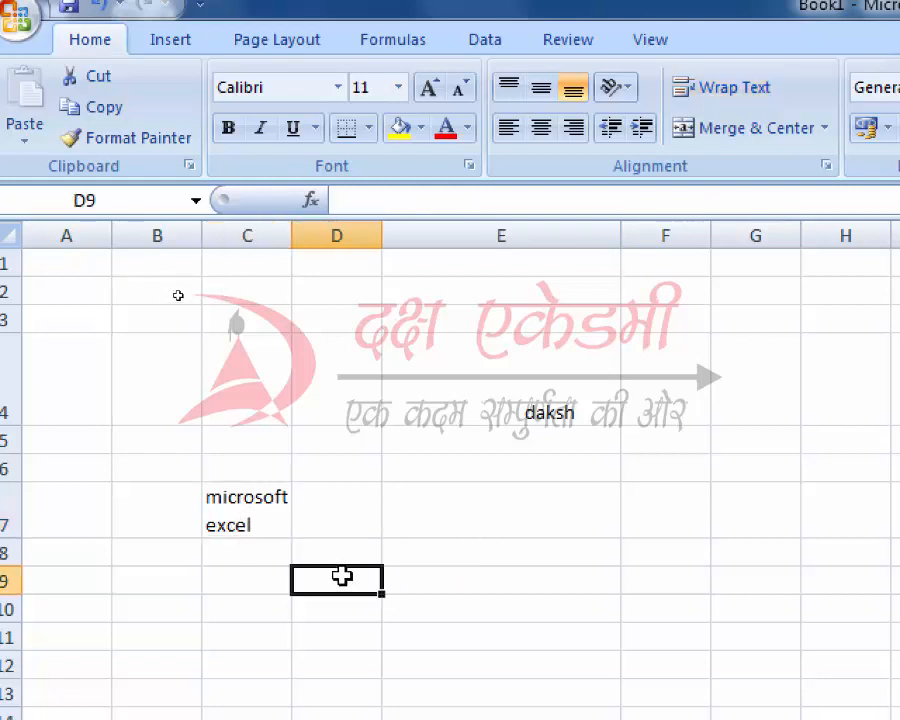
type("microsoft")
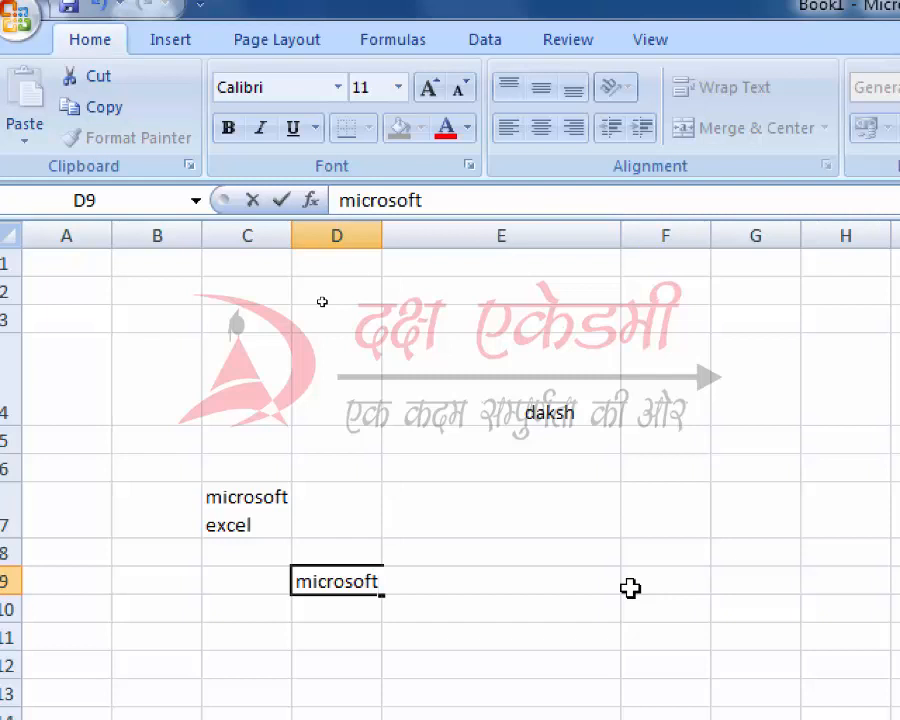
key("alt+Return")
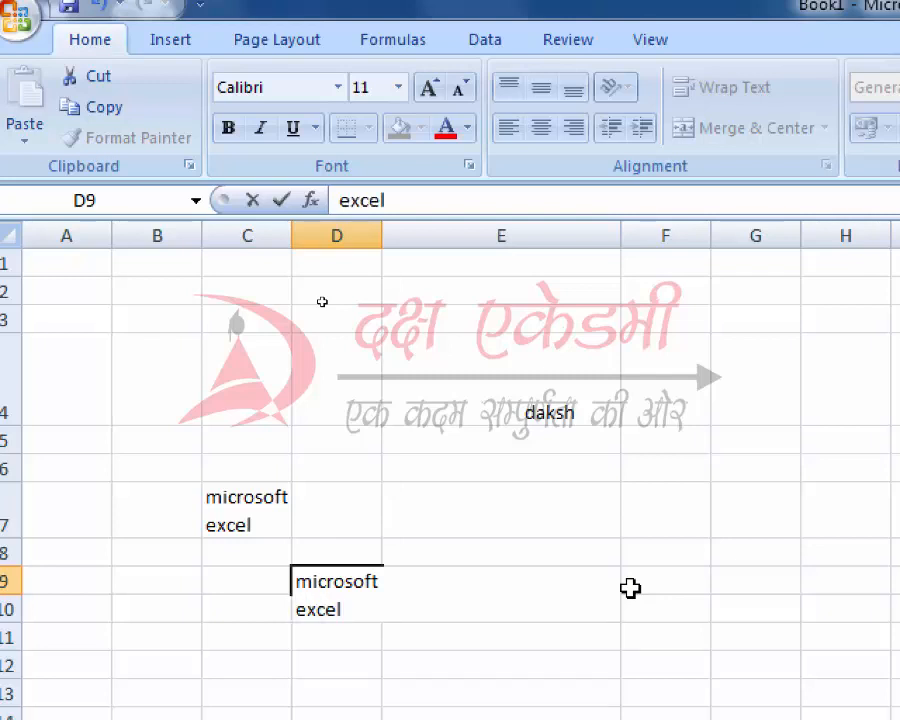
type("excel")
key("Return")
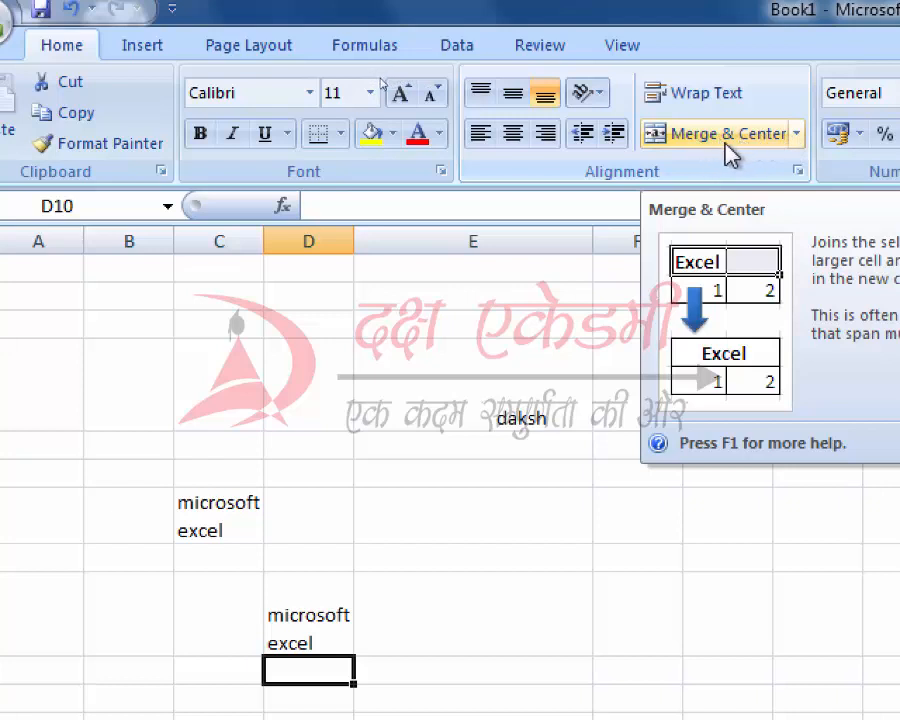
Clear the contents of cells B4:E12 and reduce the height of row 4
left_click_drag(148, 391, 443, 717)
key("Delete")
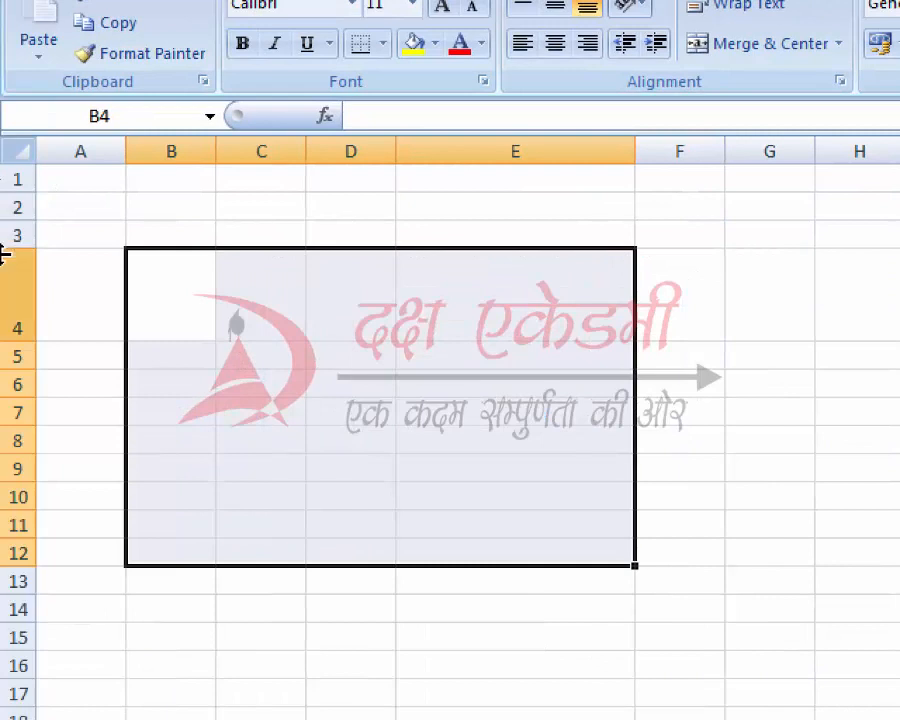
left_click(95, 172)
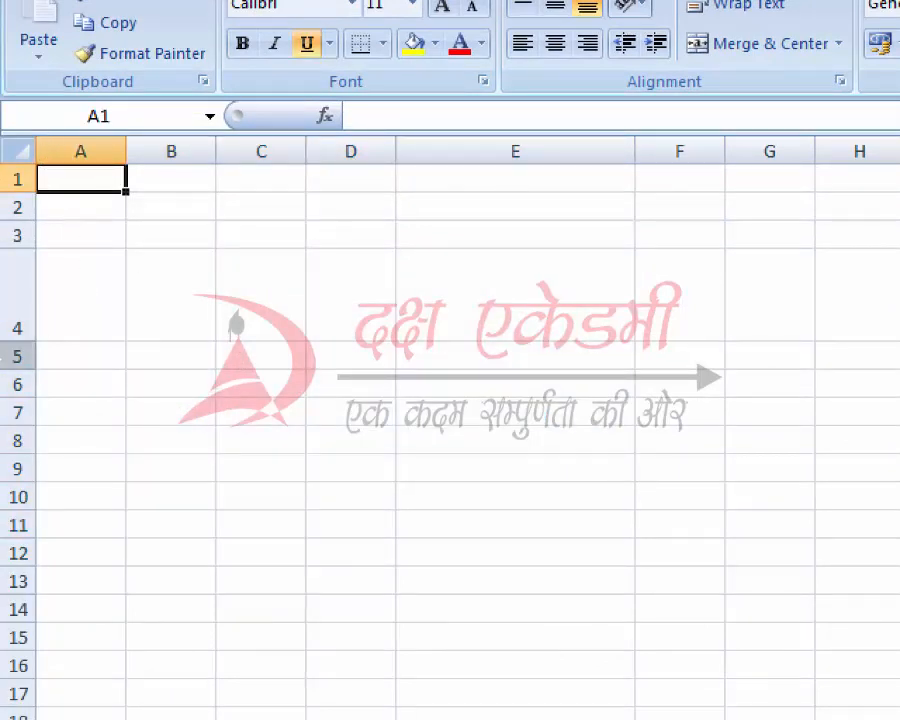
left_click_drag(16, 340, 24, 290)
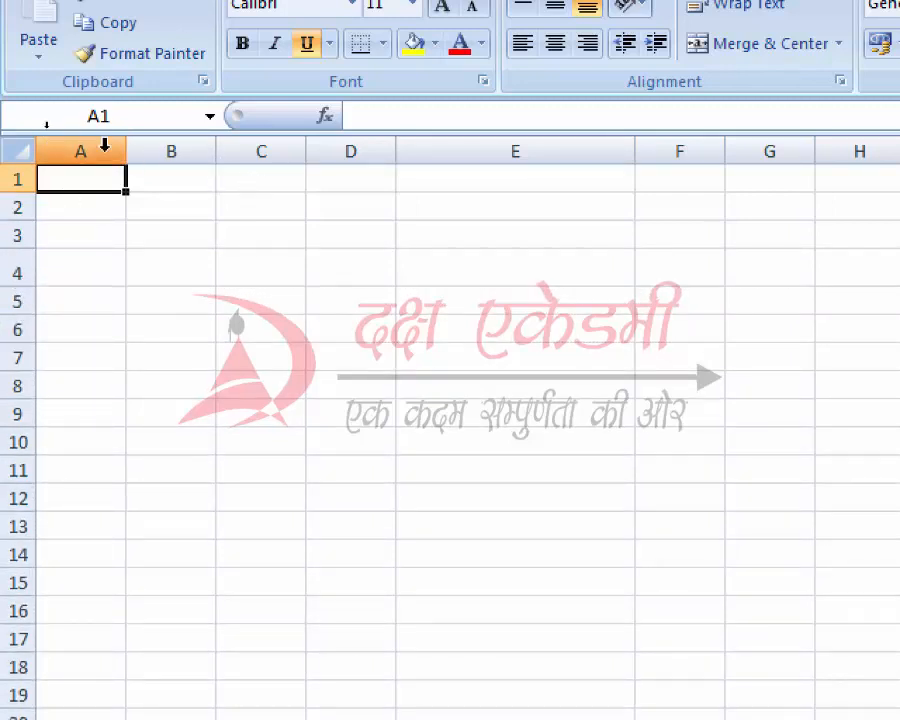
Apply all borders to the cell range A2:D12
left_click_drag(82, 205, 350, 385)
left_click_drag(205, 289, 350, 497)
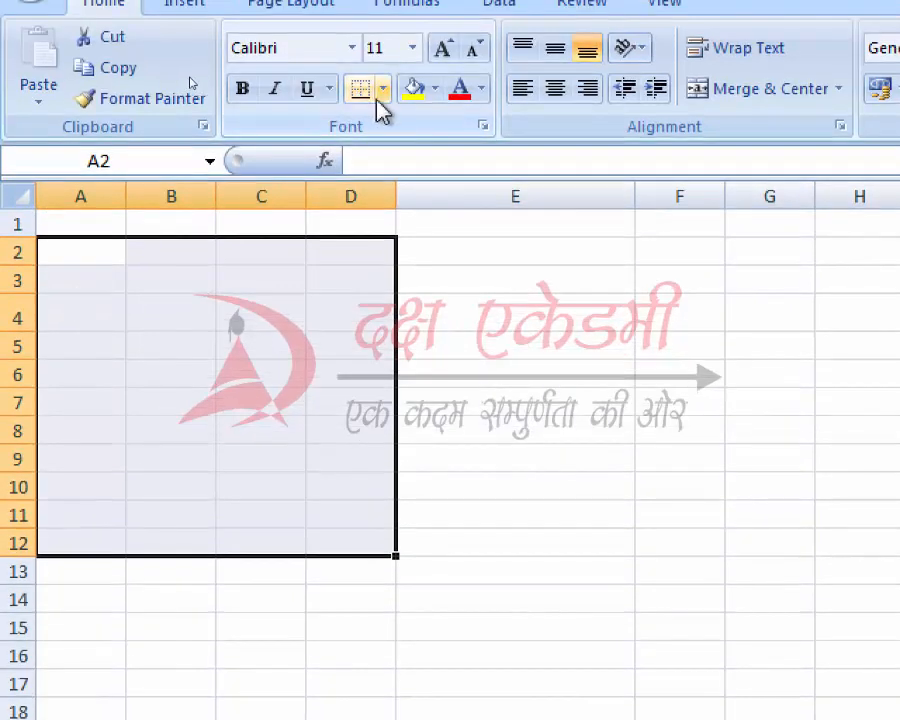
left_click(383, 43)
left_click(365, 312)
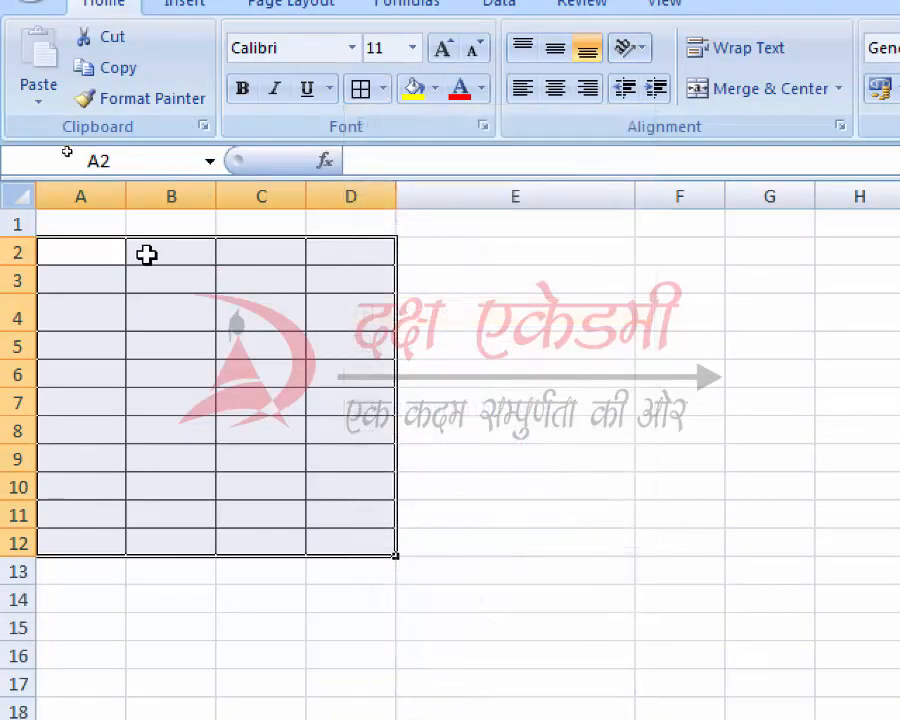
left_click(130, 245)
Examine the separate cells A1 to D1 above the bordered table
left_click_drag(84, 222, 335, 240)
key("ctrl+u")
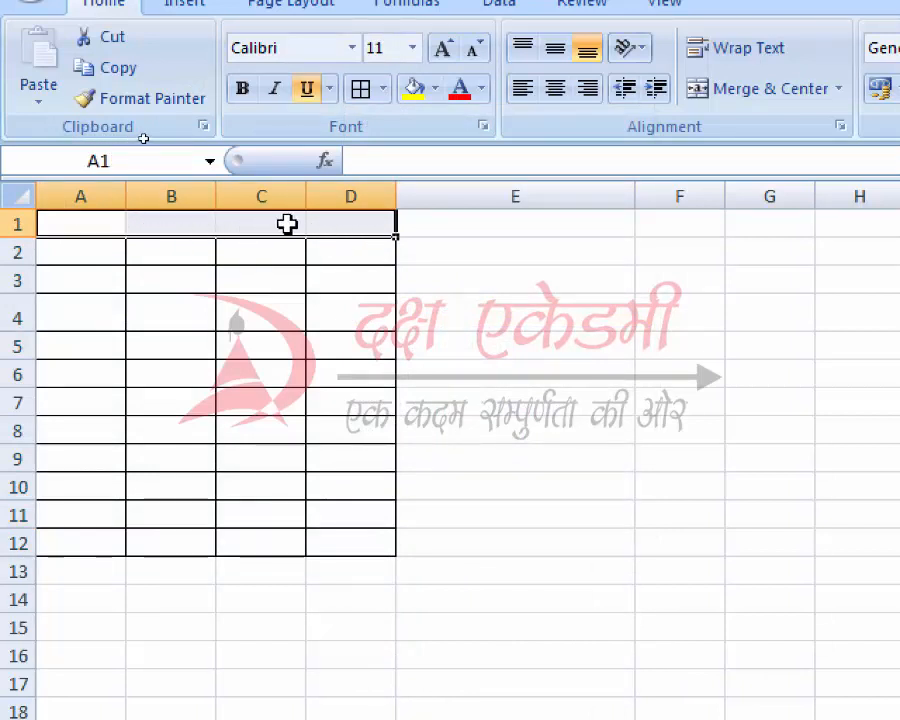
left_click(153, 224)
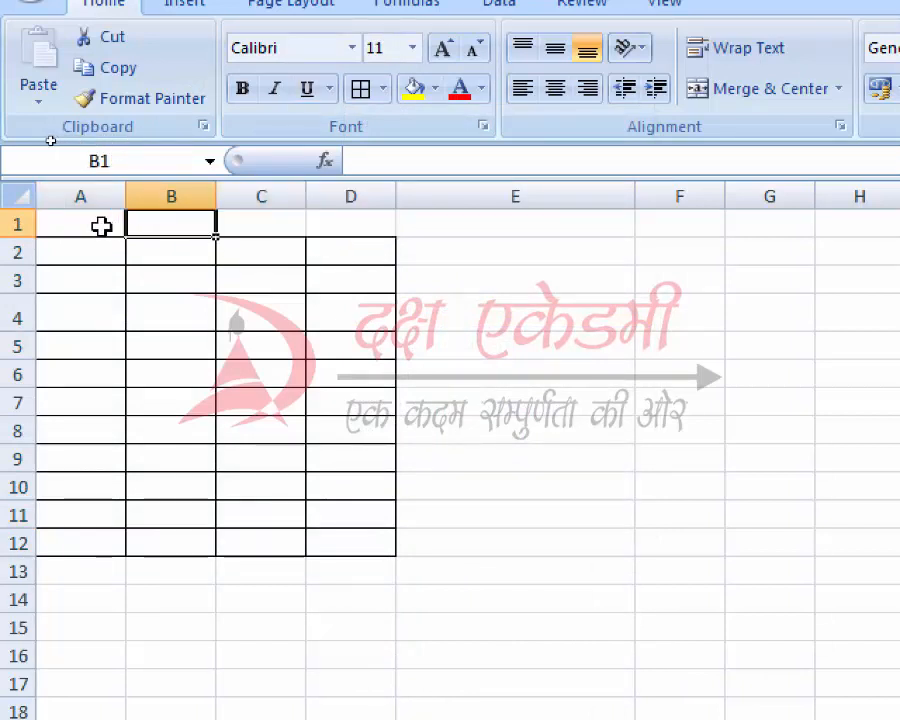
left_click(287, 224)
left_click(336, 224)
left_click(300, 220)
left_click(172, 218)
left_click(84, 218)
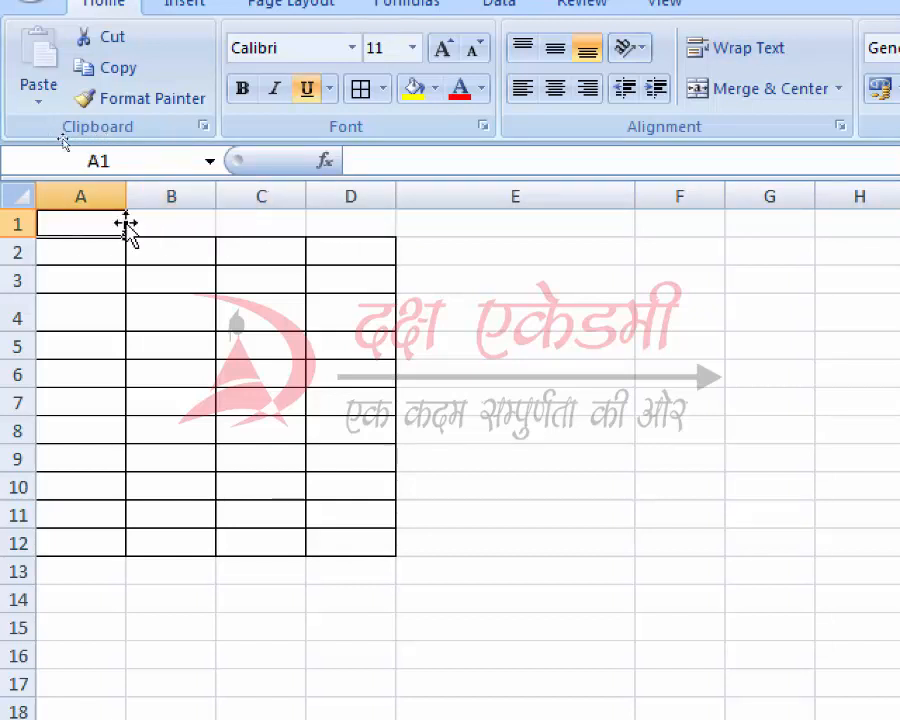
Enter the heading "daksh" in cell B1 above the table
left_click(174, 229)
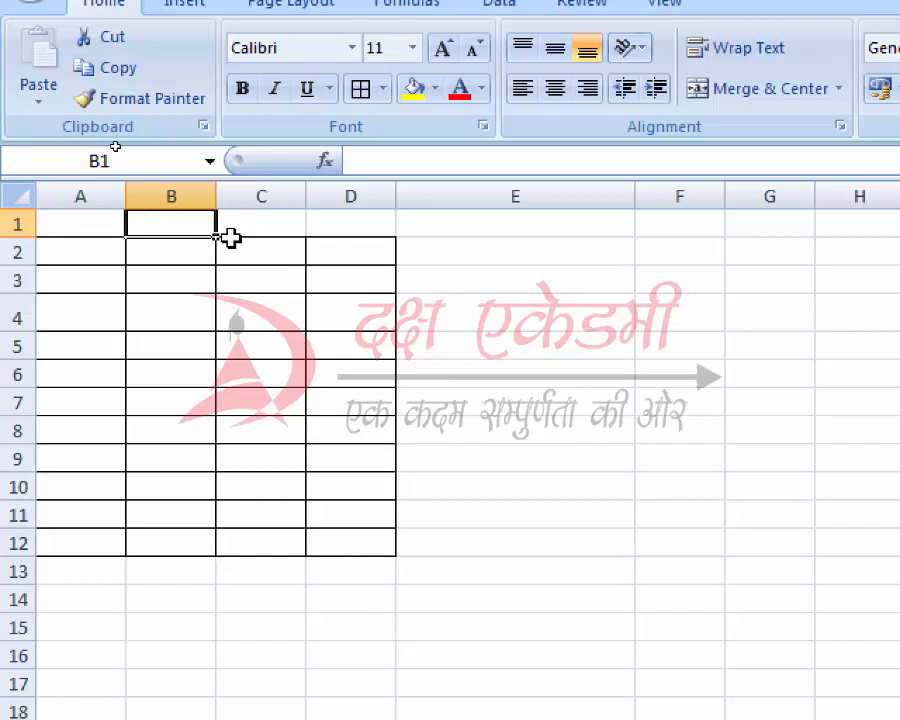
type("daksh")
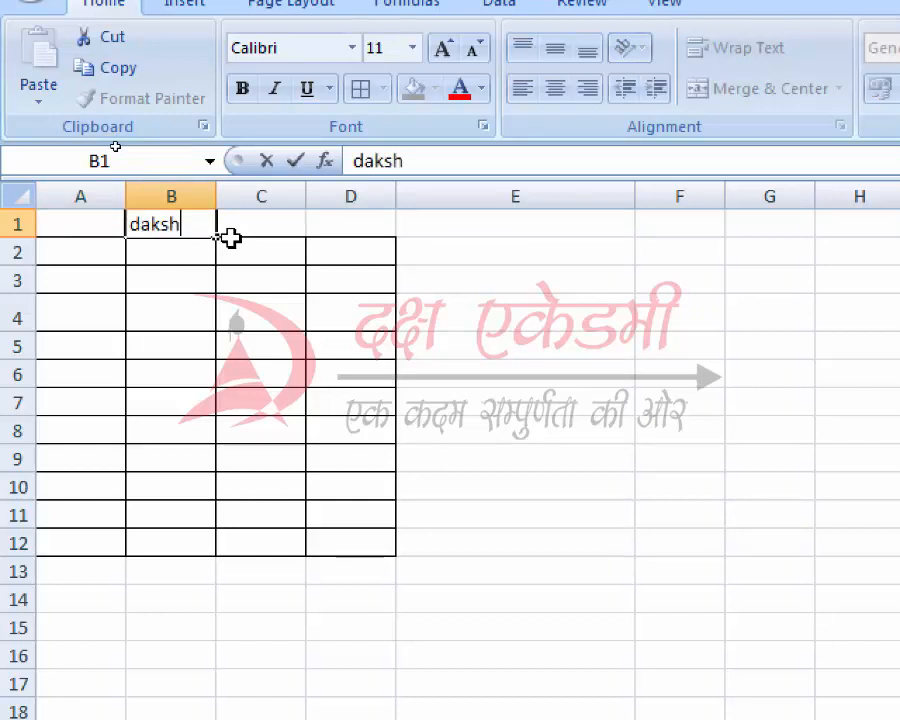
left_click(735, 371)
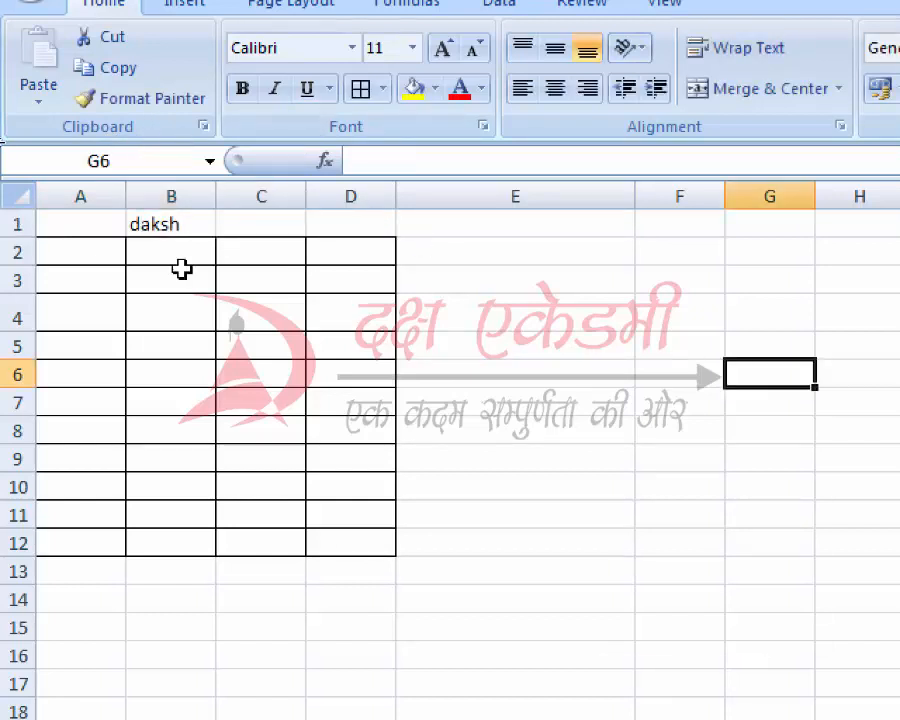
Examine the heading's position relative to the individual cells A1 to D1
left_click_drag(104, 213, 358, 224)
left_click(257, 322)
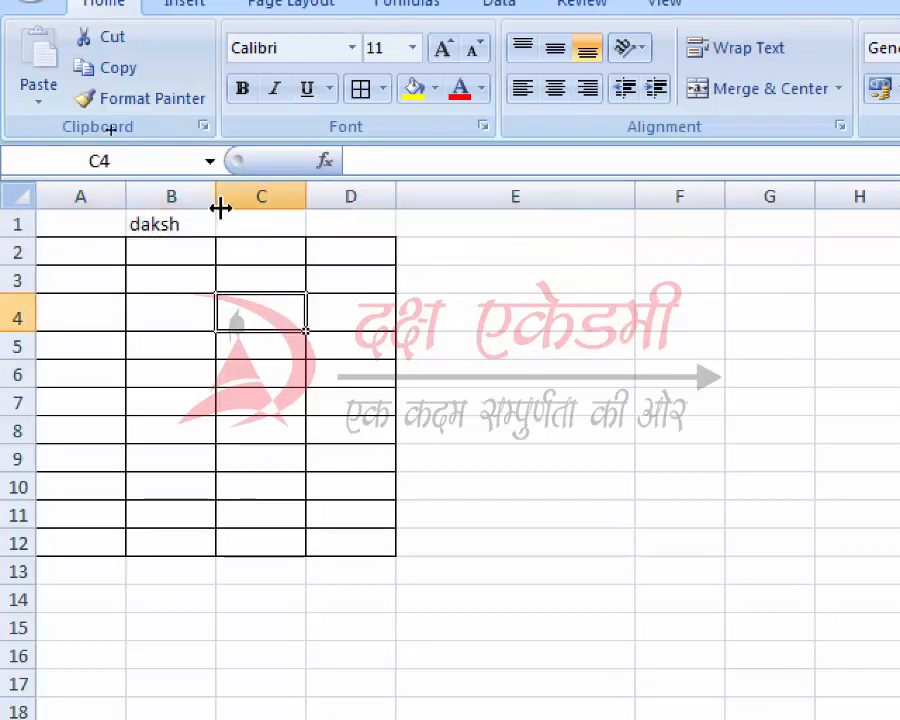
key("Up")
key("Up")
left_click(191, 199)
left_click(256, 216)
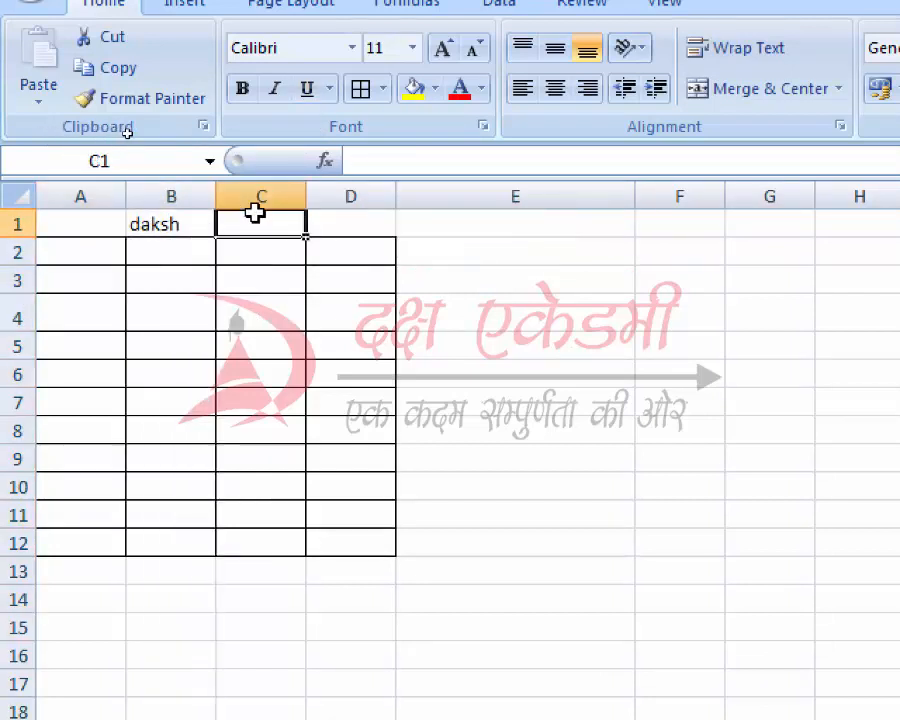
left_click(331, 225)
left_click(134, 218)
left_click(102, 218)
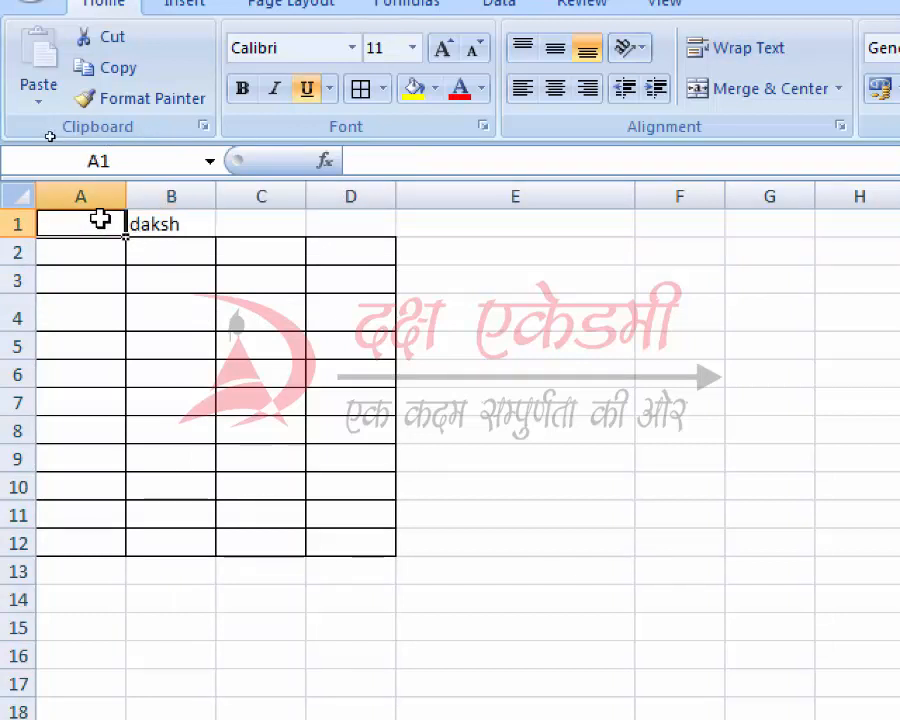
left_click(206, 233)
Merge and center the heading across cells A1:D1
left_click_drag(93, 223, 350, 232)
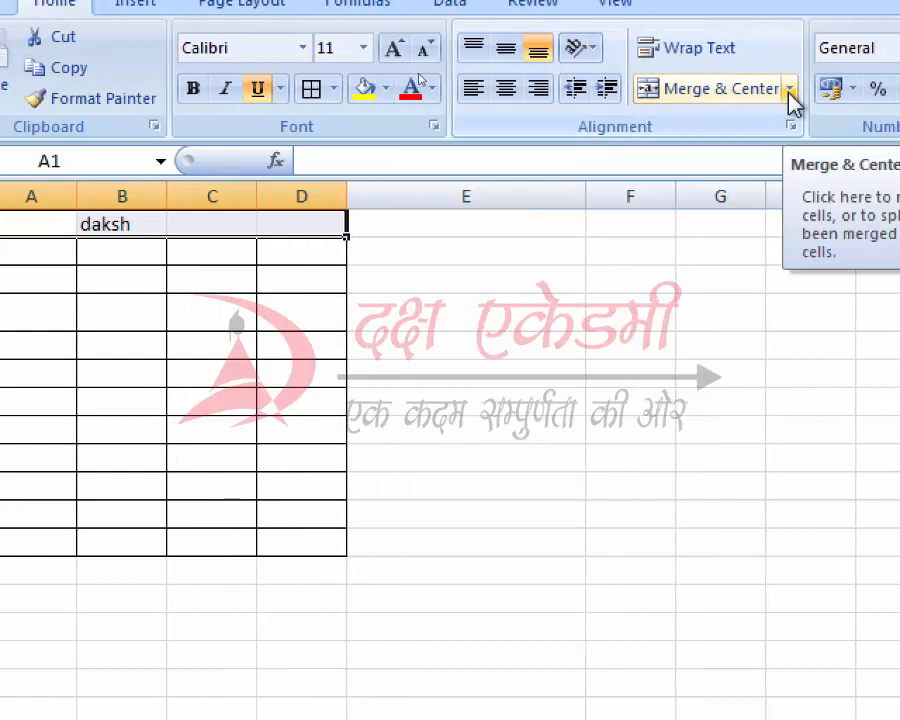
left_click(790, 90)
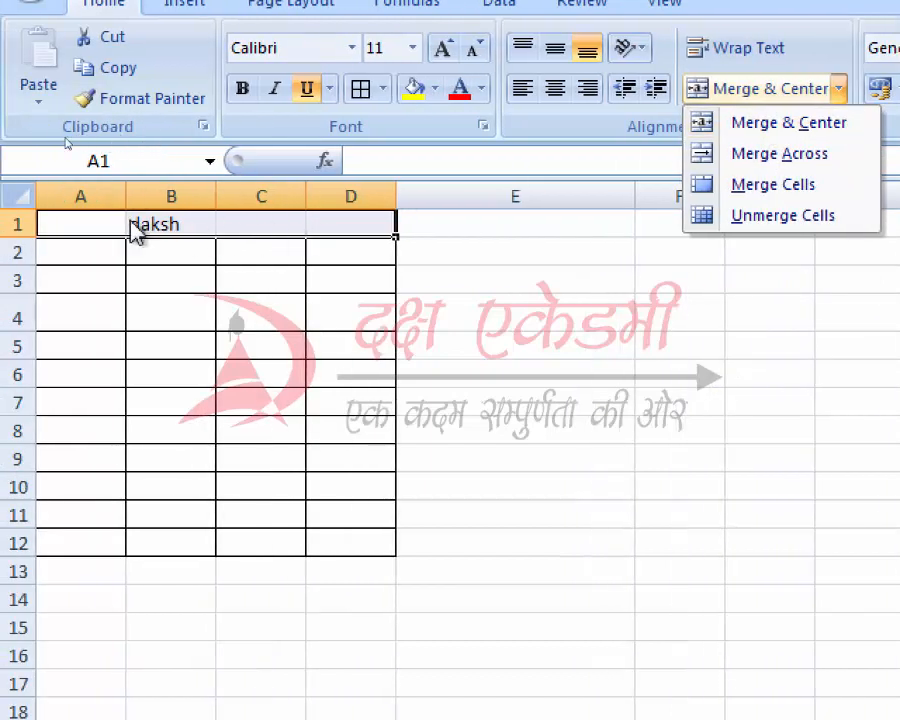
left_click(744, 124)
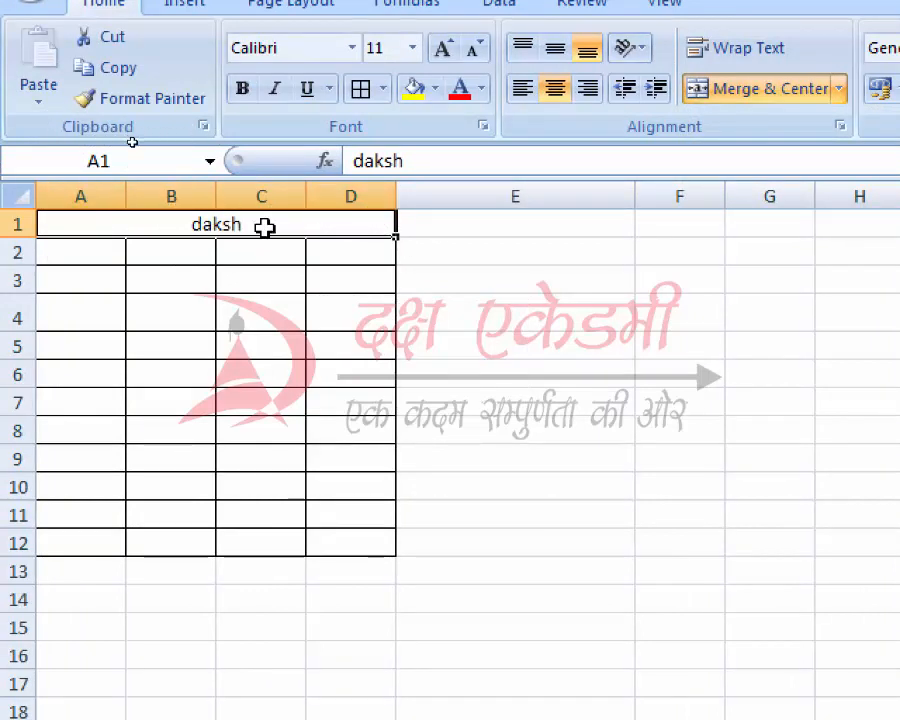
Compare the merged heading cell with the separate cells in rows 2 and 3, and view the available merge options
left_click(239, 270)
left_click(149, 213)
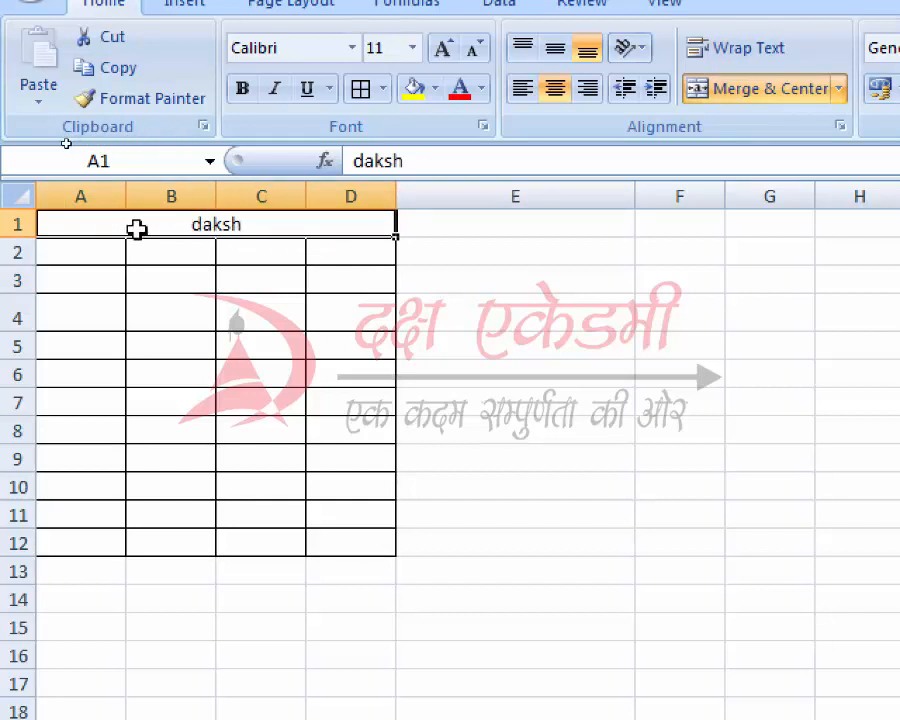
left_click(262, 271)
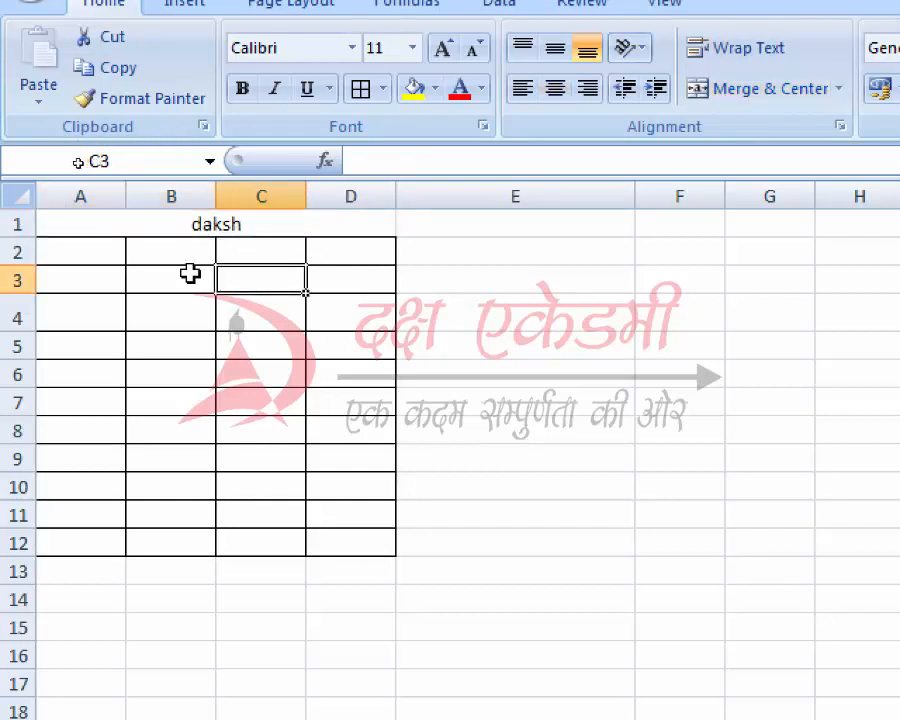
left_click(190, 273)
left_click(88, 272)
left_click(133, 250)
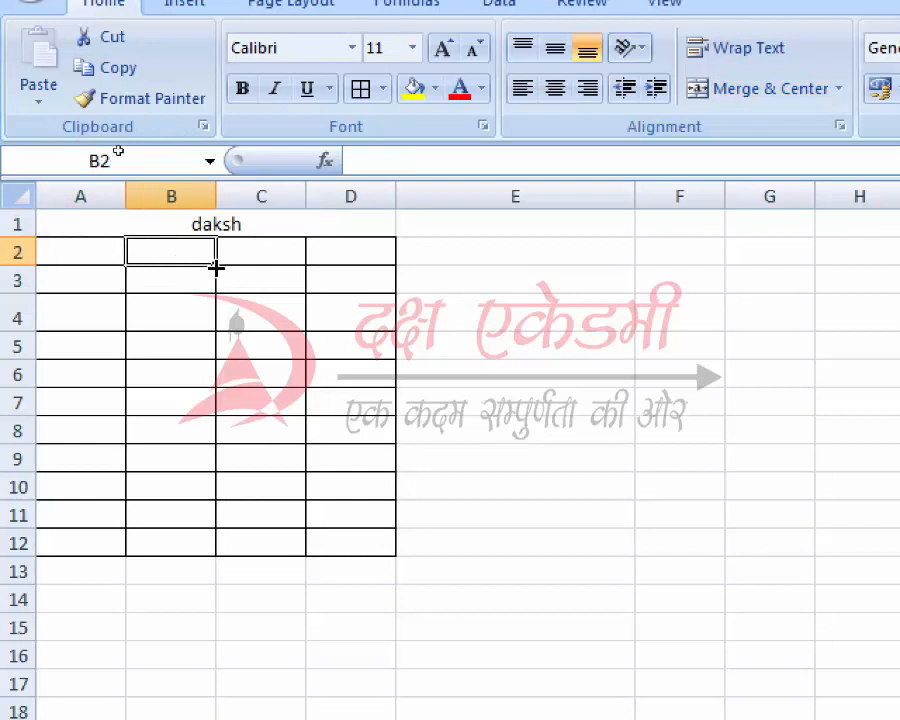
left_click(287, 243)
key("Right")
left_click(283, 223)
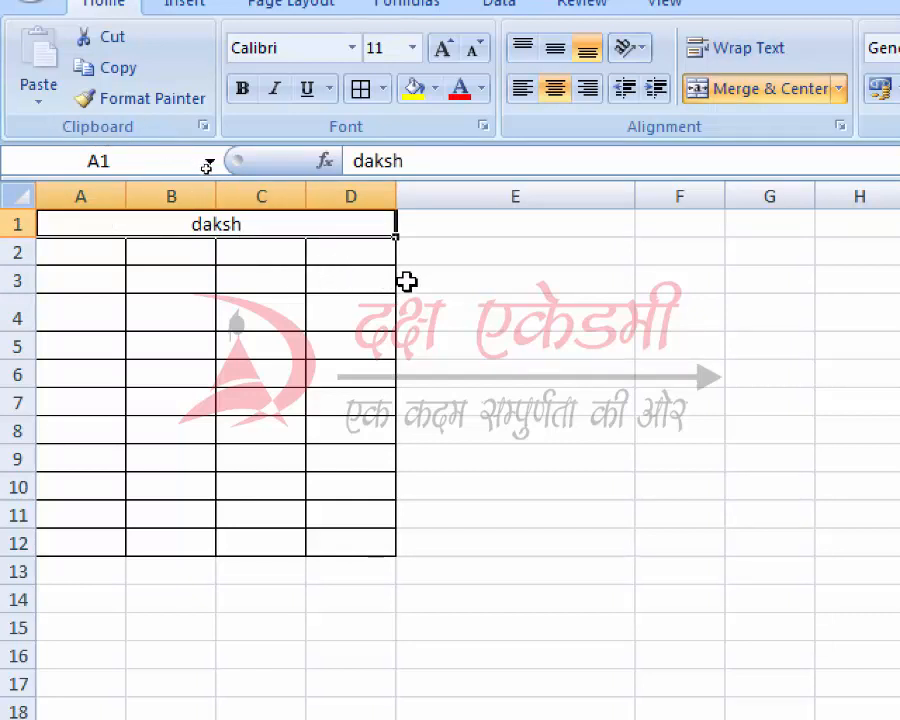
left_click(838, 88)
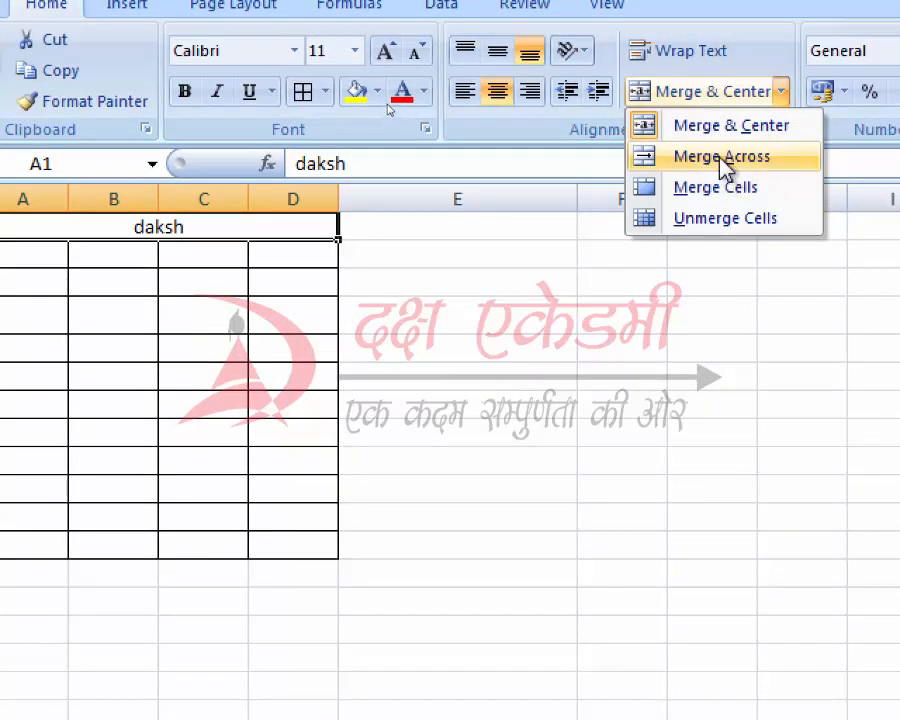
left_click(617, 273)
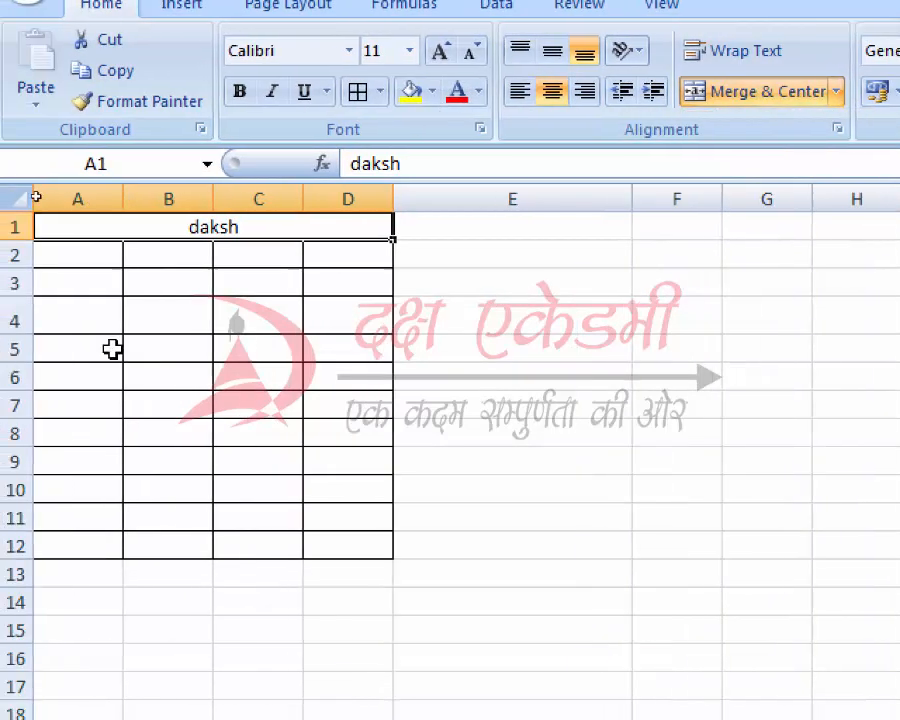
Merge and center cells A4:C4 in the bordered table
left_click_drag(91, 319, 199, 313)
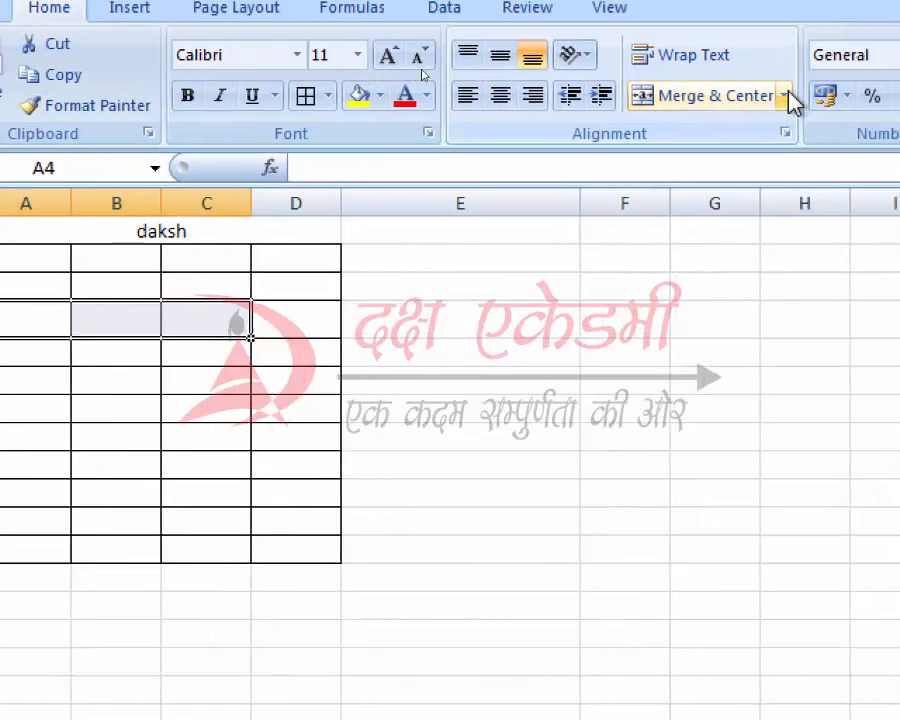
left_click(806, 96)
left_click(769, 140)
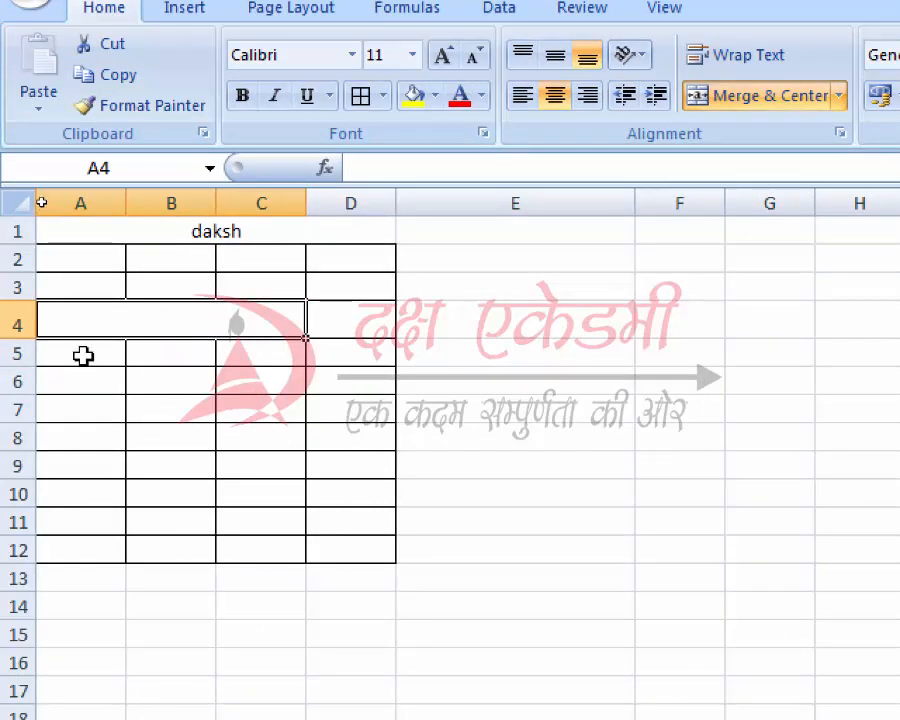
Try to merge and center cells A5:C12 into a single cell, and undo the merge
left_click_drag(83, 356, 237, 544)
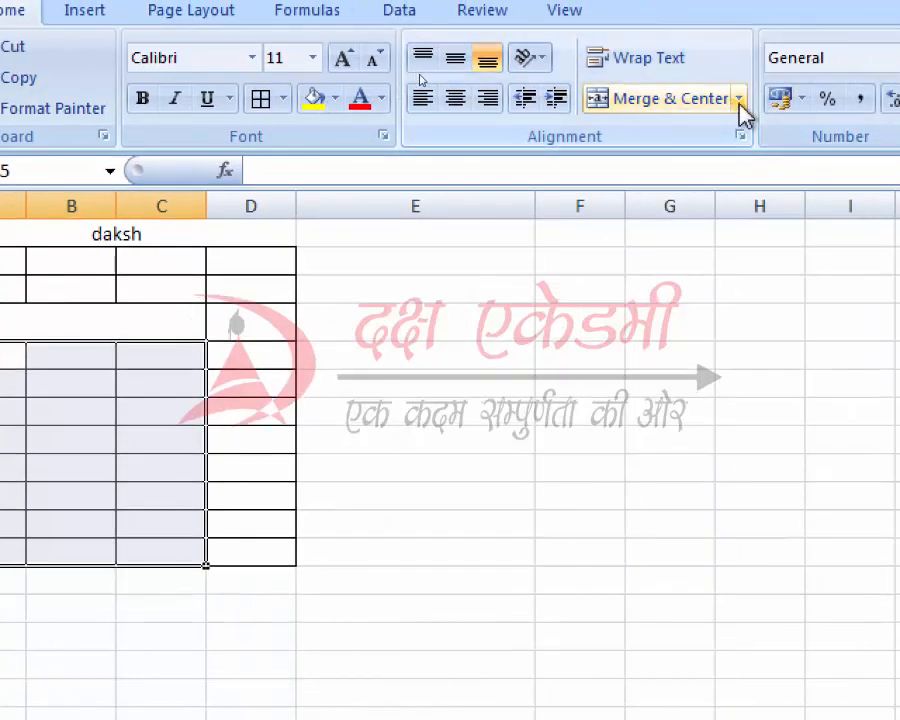
left_click(739, 99)
left_click(689, 140)
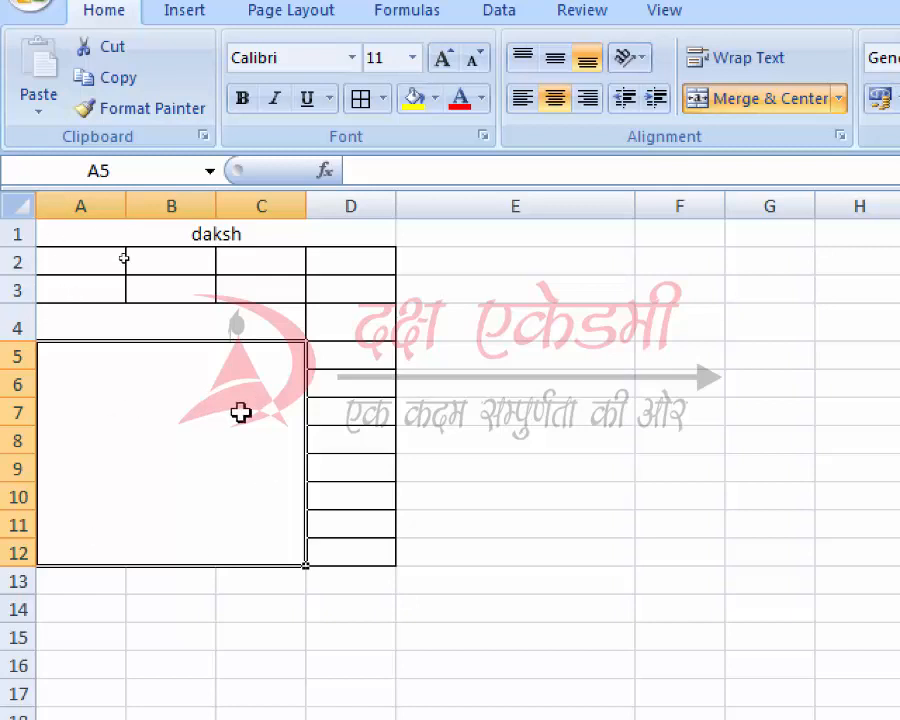
key("ctrl+z")
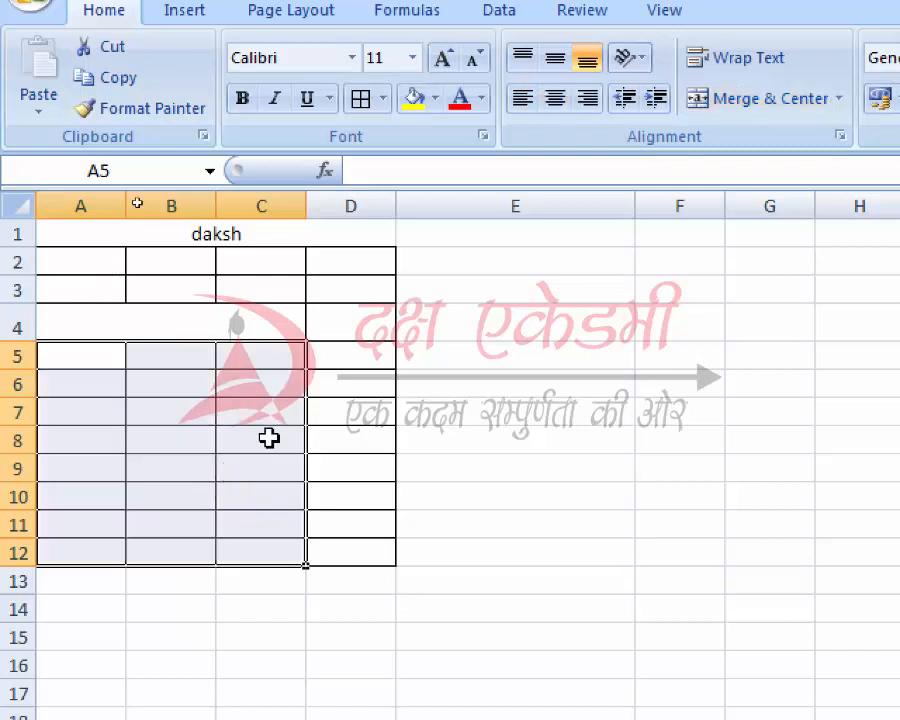
left_click(259, 232)
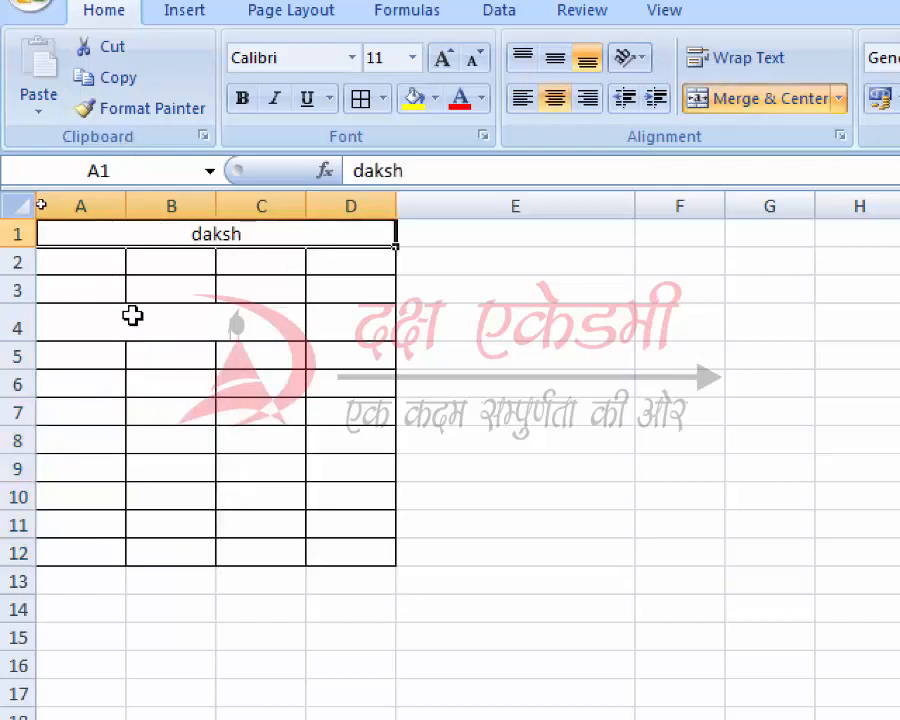
Merge cells A5:C12 across, so that each row is joined separately
left_click_drag(74, 356, 236, 554)
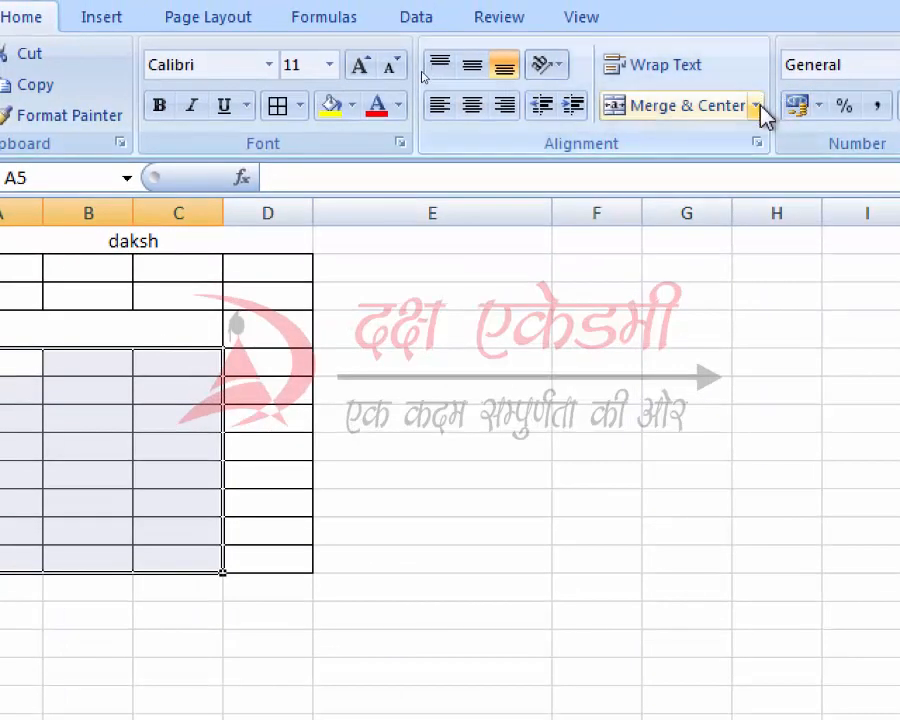
left_click(757, 106)
left_click(668, 172)
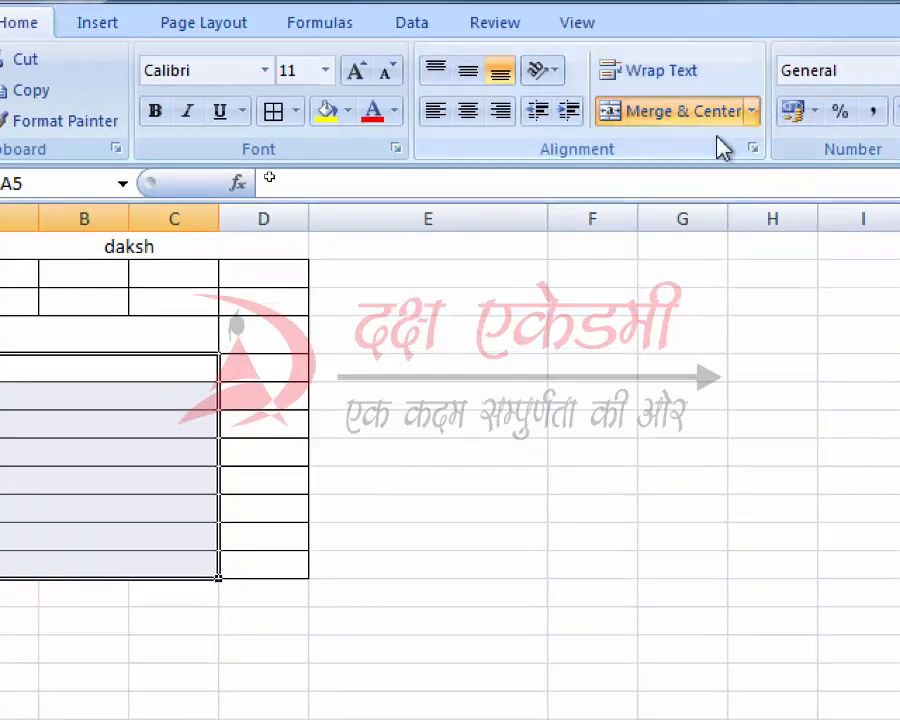
Examine the row-by-row merged cells in A5:C12 and view the available merge options
left_click(35, 363)
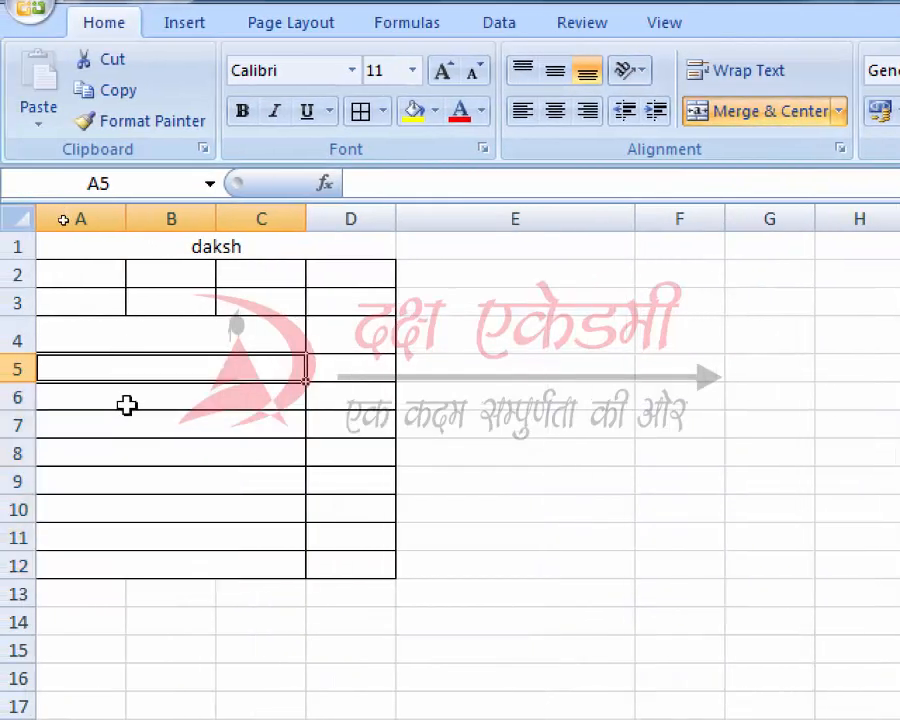
left_click(127, 405)
left_click(128, 425)
left_click(118, 476)
left_click(110, 512)
left_click(99, 556)
left_click(129, 452)
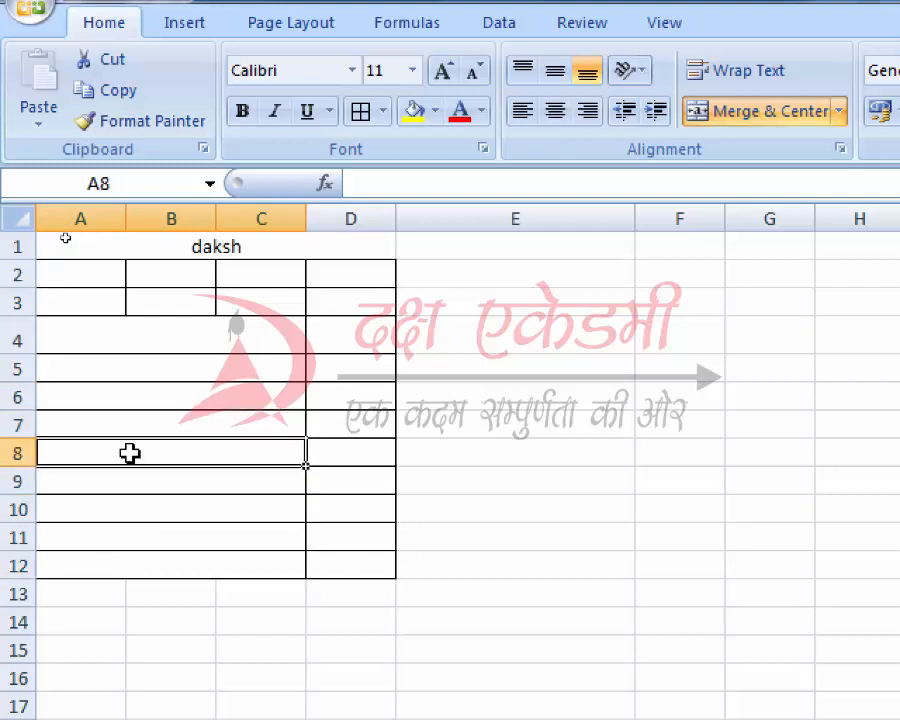
left_click(145, 367)
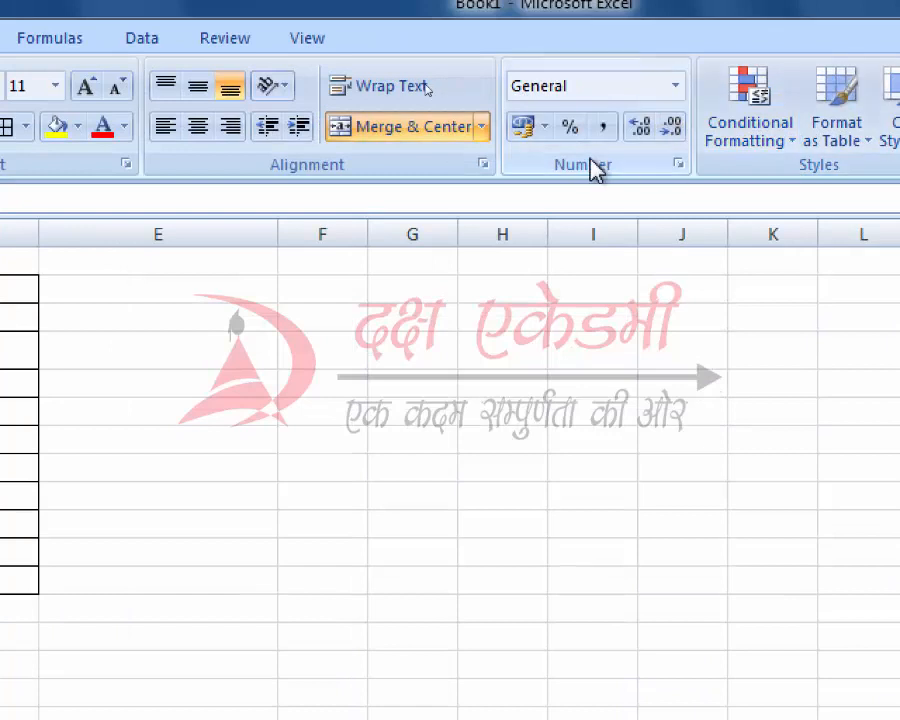
left_click(482, 127)
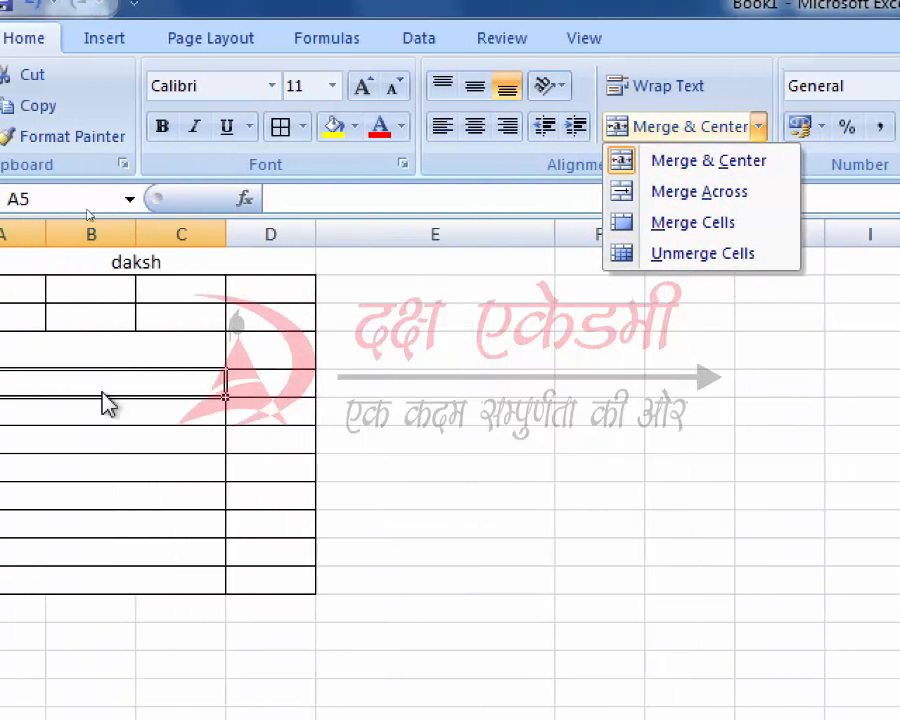
key("Escape")
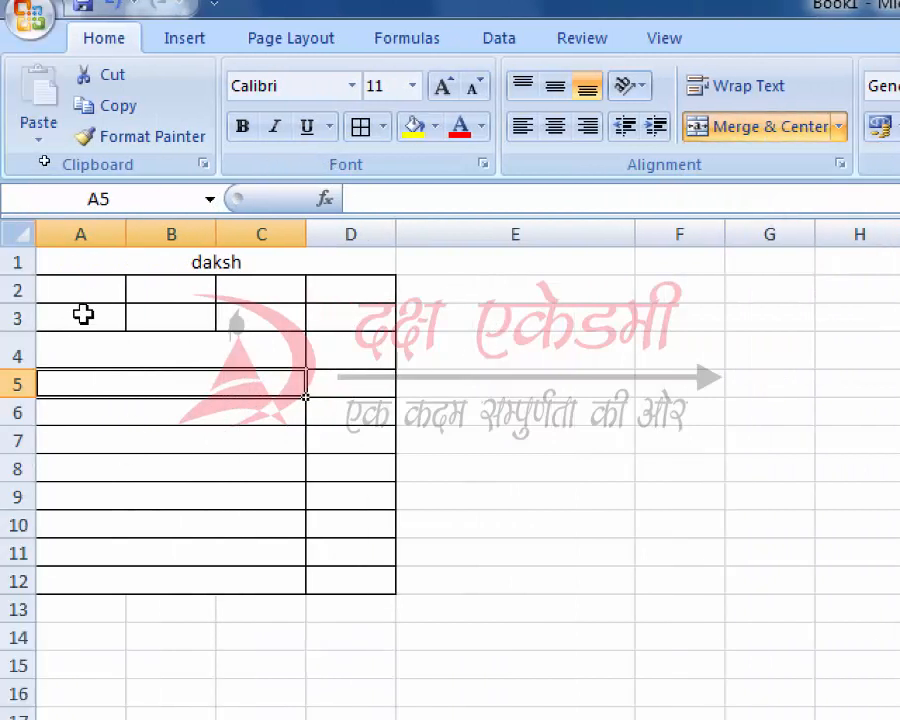
Enter the text daksh in cell A2
left_click(102, 289)
type("daksh")
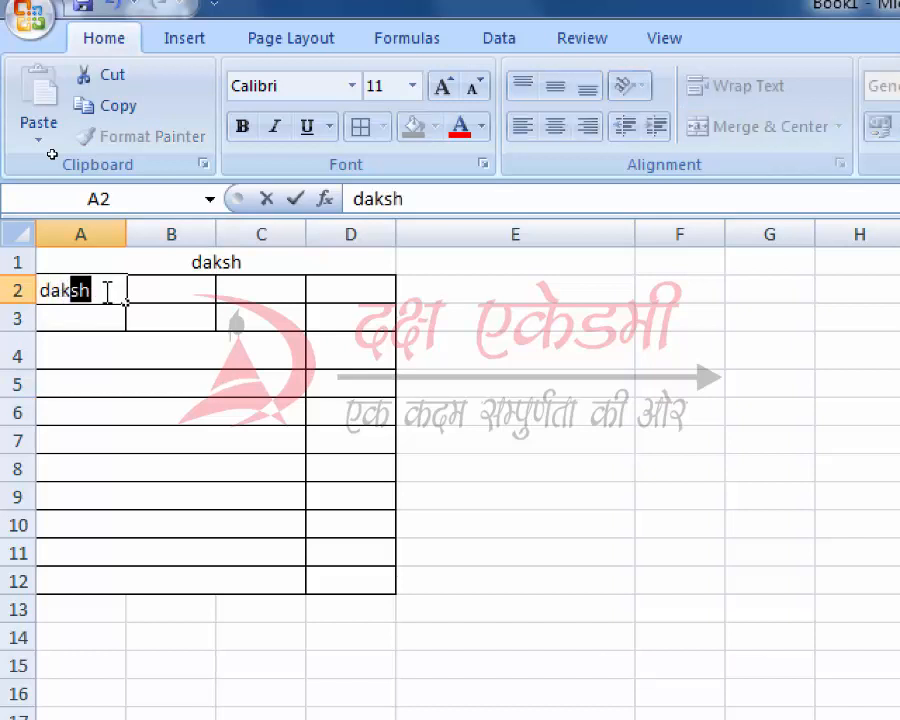
left_click(312, 378)
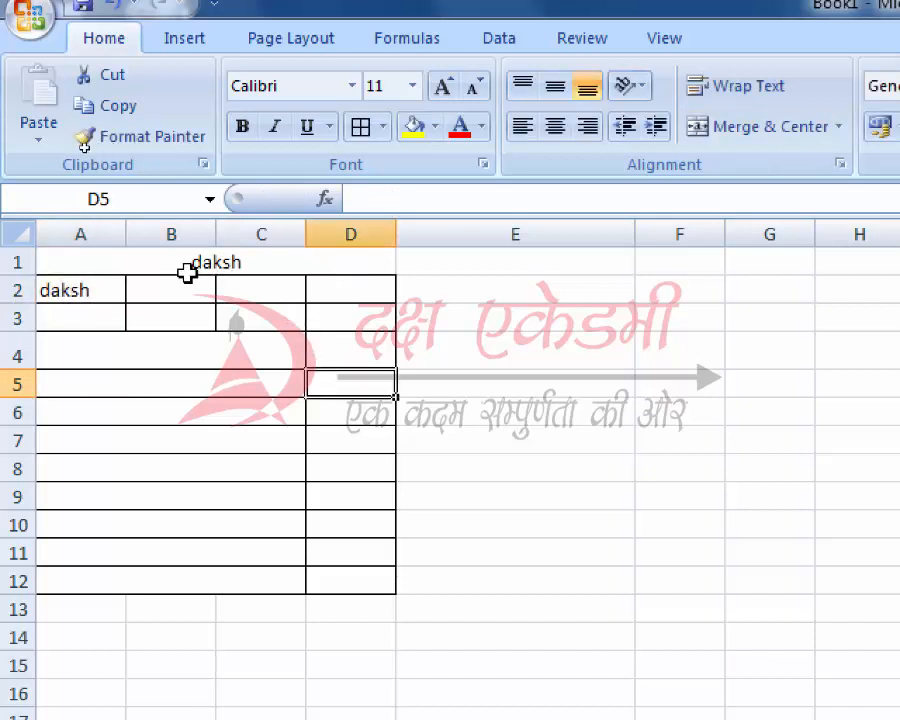
Merge cells A2:D2 into one cell with Merge Cells, without centering the text
left_click_drag(104, 287, 350, 282)
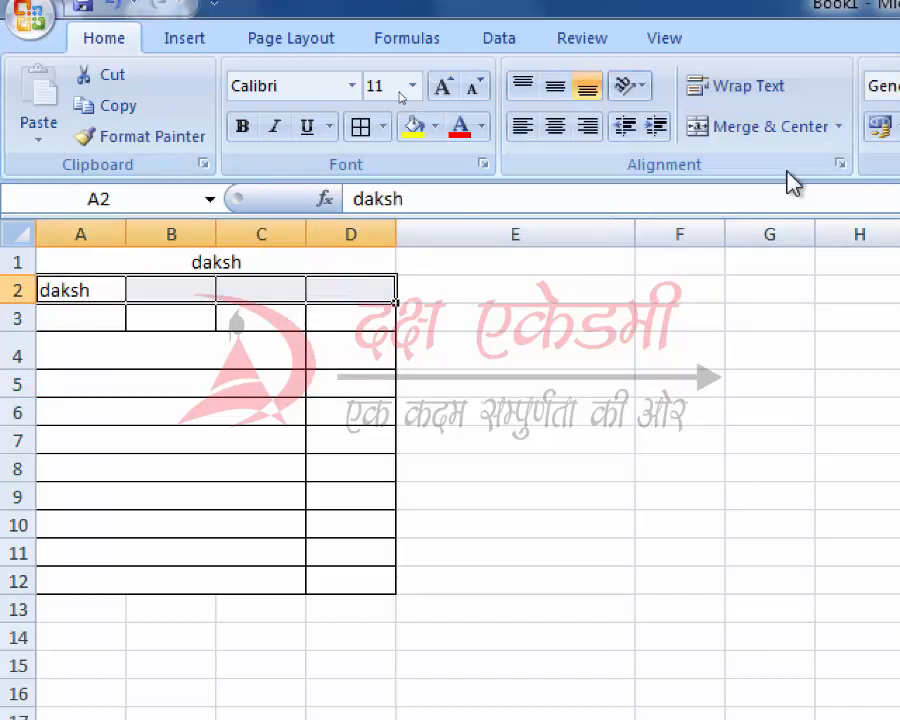
left_click(803, 126)
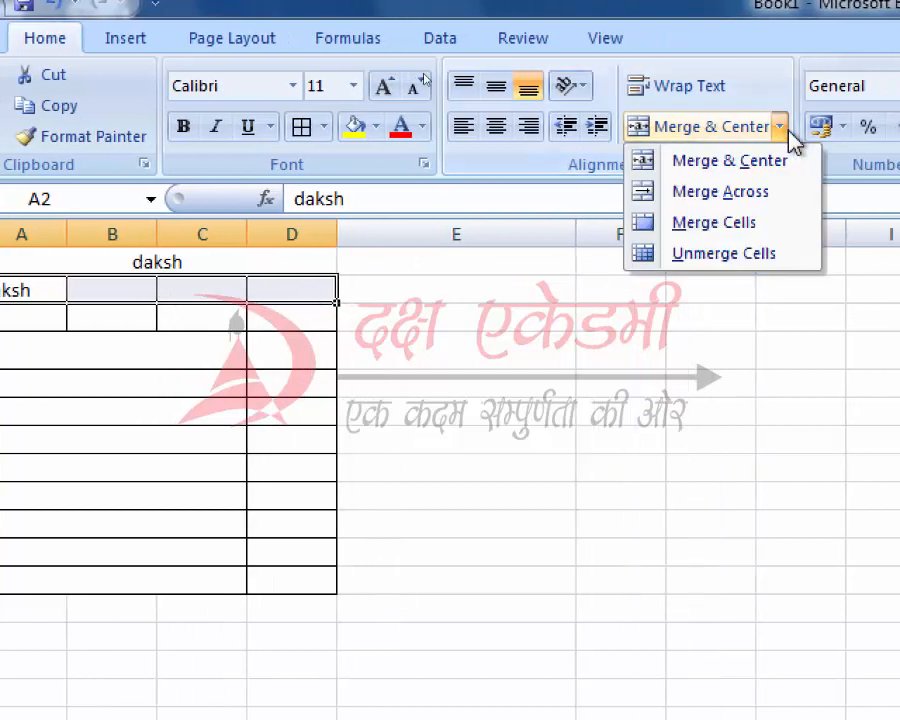
left_click(688, 226)
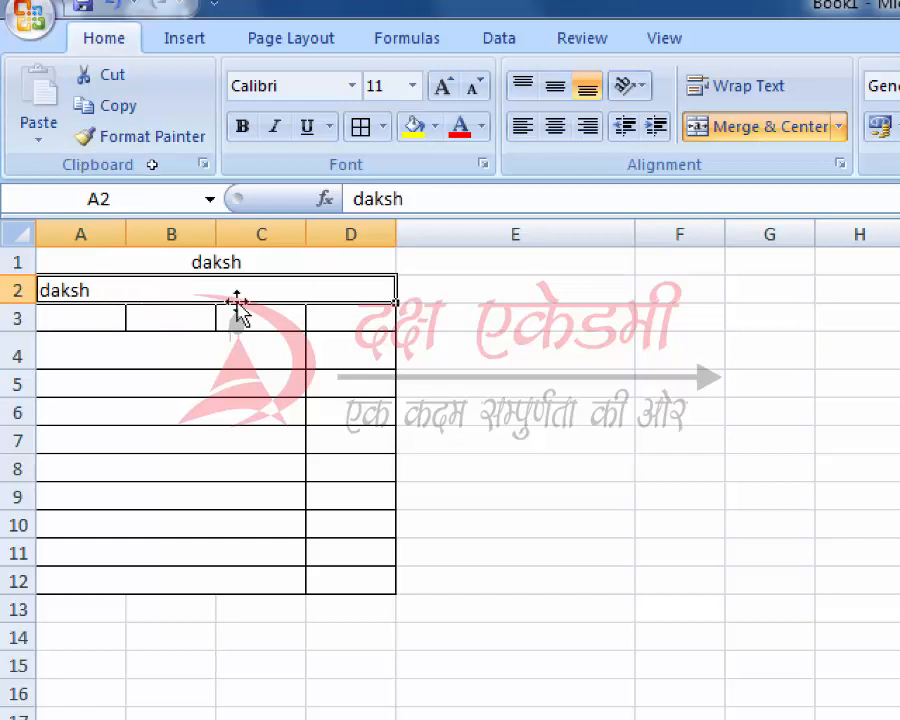
left_click(388, 321)
left_click(319, 287)
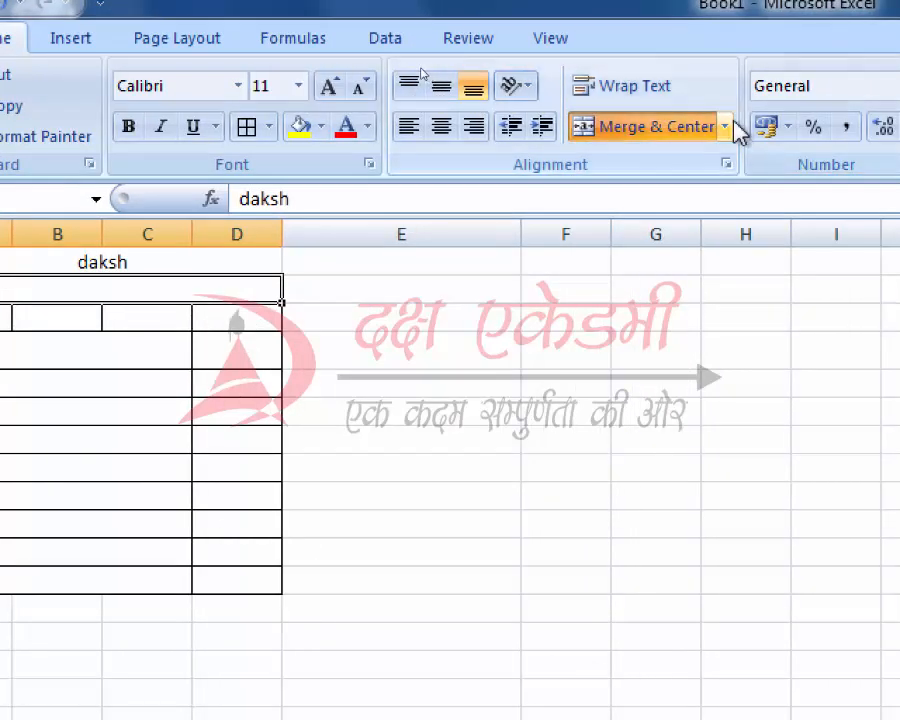
Unmerge the merged cell A2:D2 back into separate cells
left_click(838, 126)
left_click(626, 254)
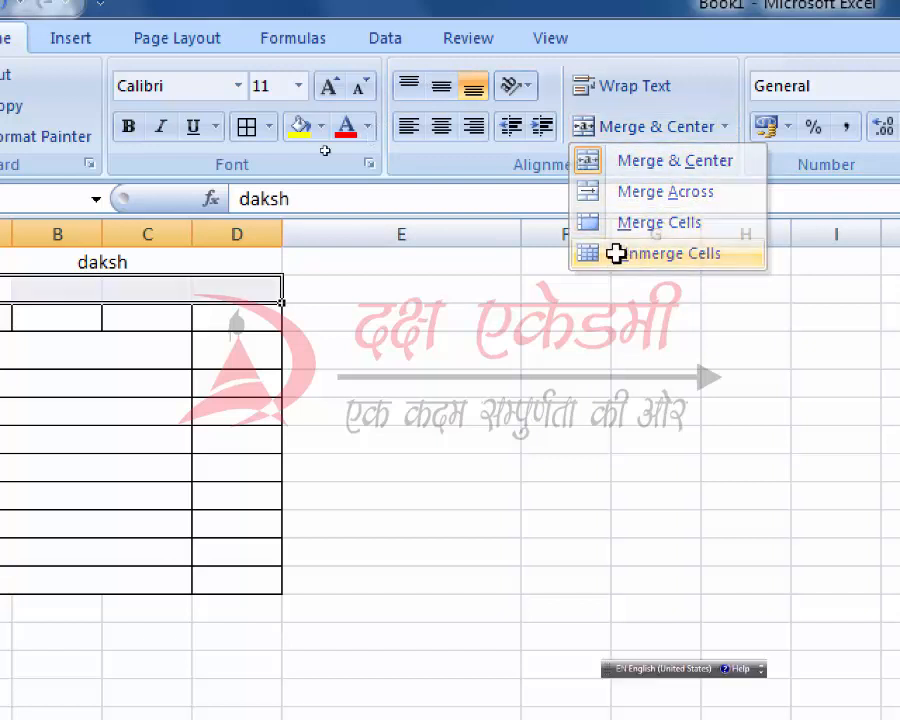
left_click(97, 373)
Examine the individual cells A2 to D2 in the unmerged row
left_click(58, 286)
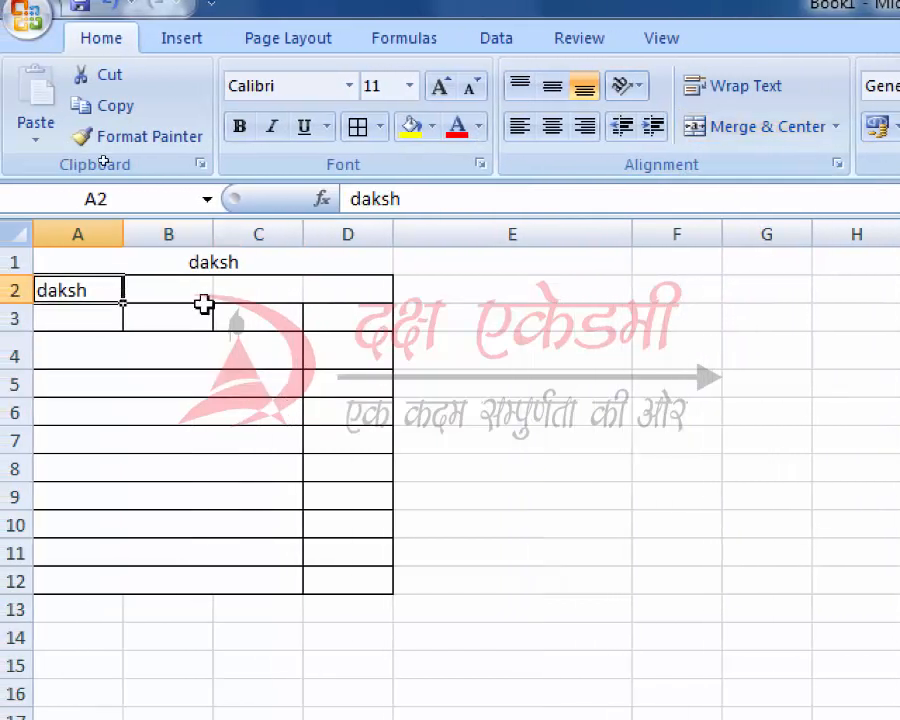
left_click(150, 316)
left_click(201, 288)
left_click(252, 289)
left_click(372, 300)
left_click(287, 297)
left_click(191, 281)
left_click(112, 283)
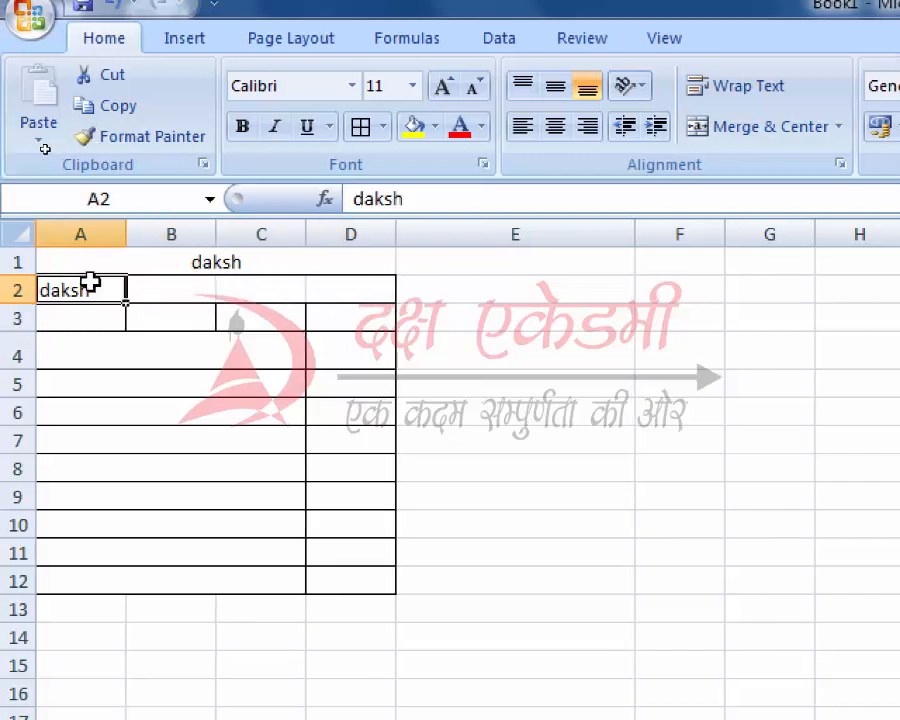
Narrow column E to make it smaller than its neighbouring columns
left_click(438, 336)
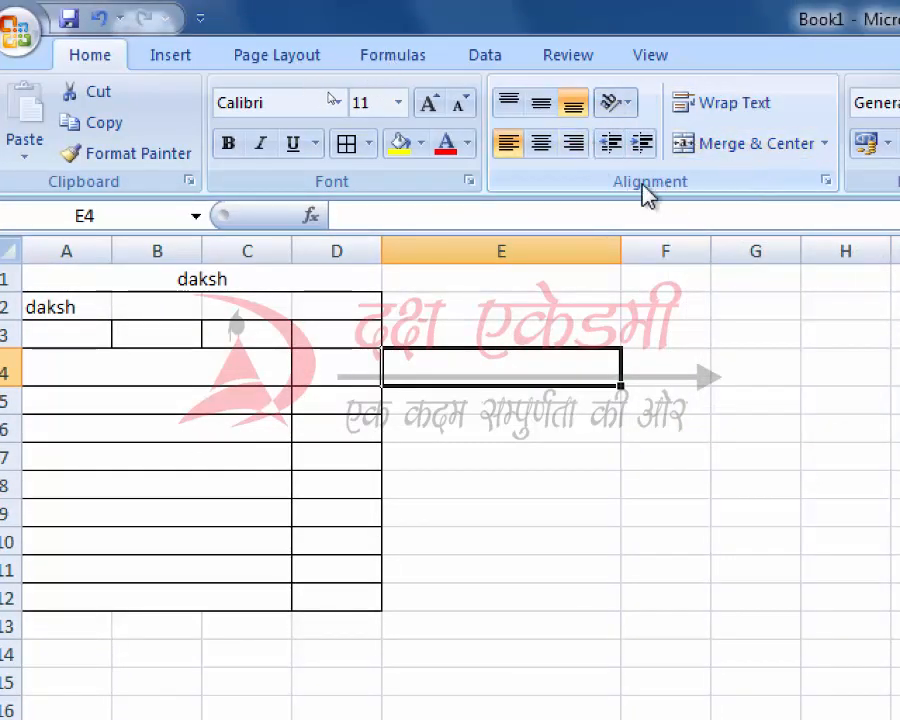
left_click(587, 462)
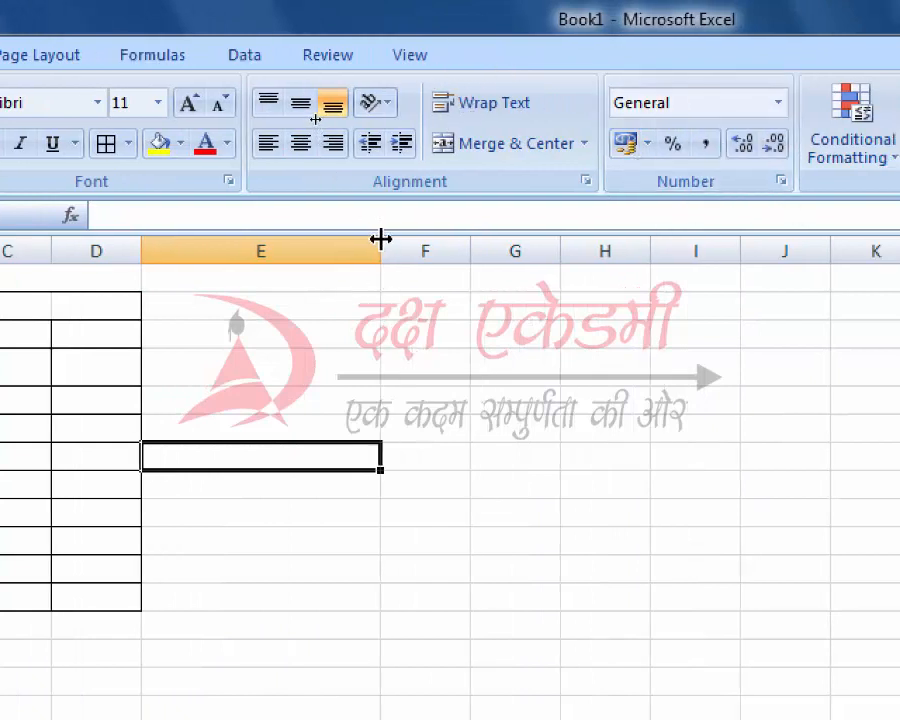
left_click_drag(383, 254, 200, 256)
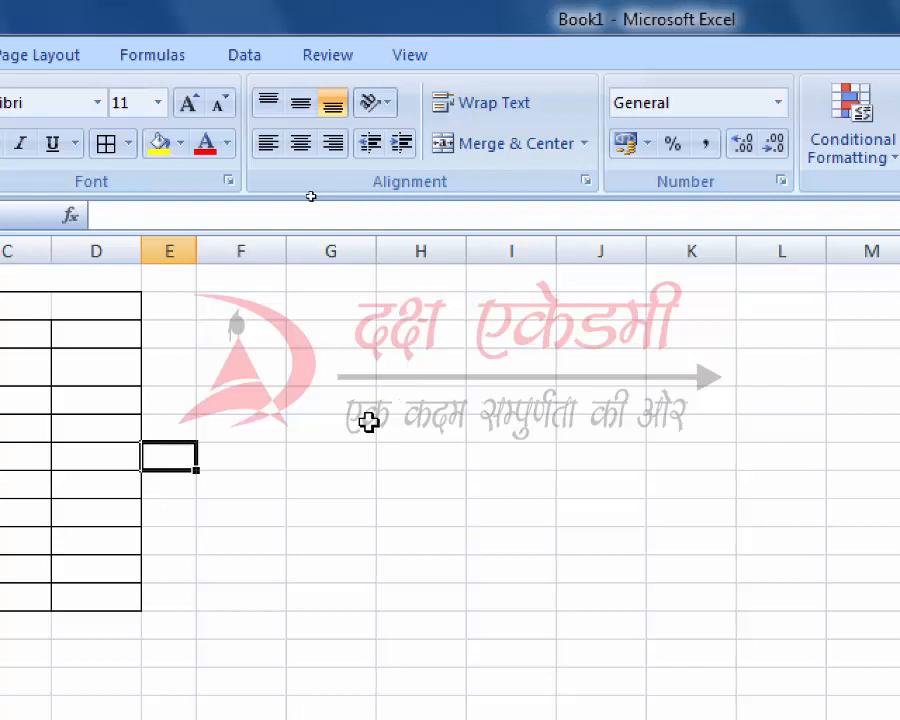
Enter the number 4655 in cell H5
left_click_drag(334, 399, 325, 502)
left_click_drag(316, 400, 334, 530)
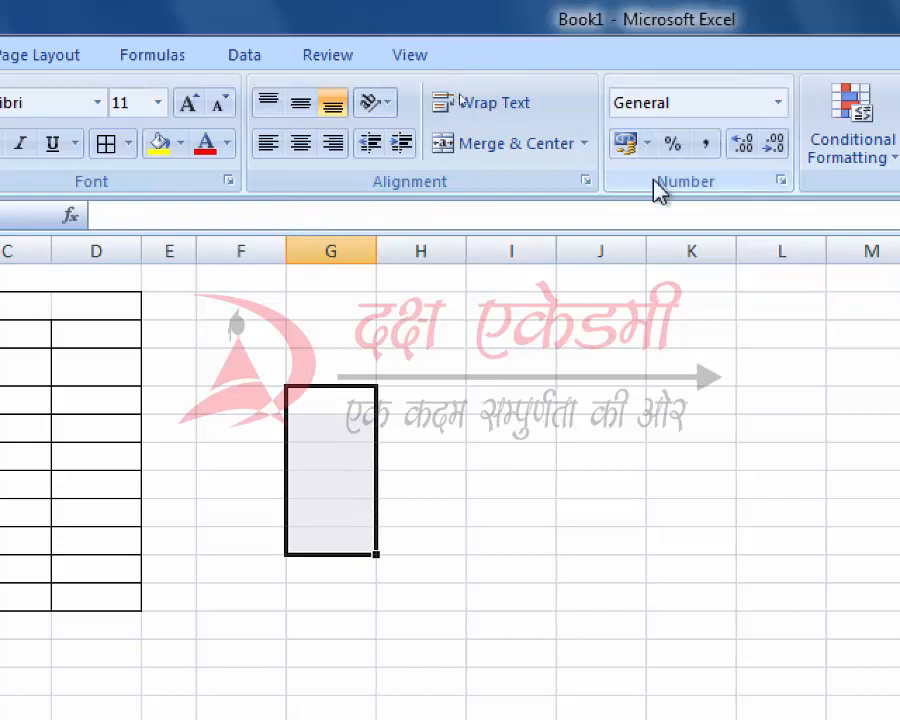
left_click(397, 403)
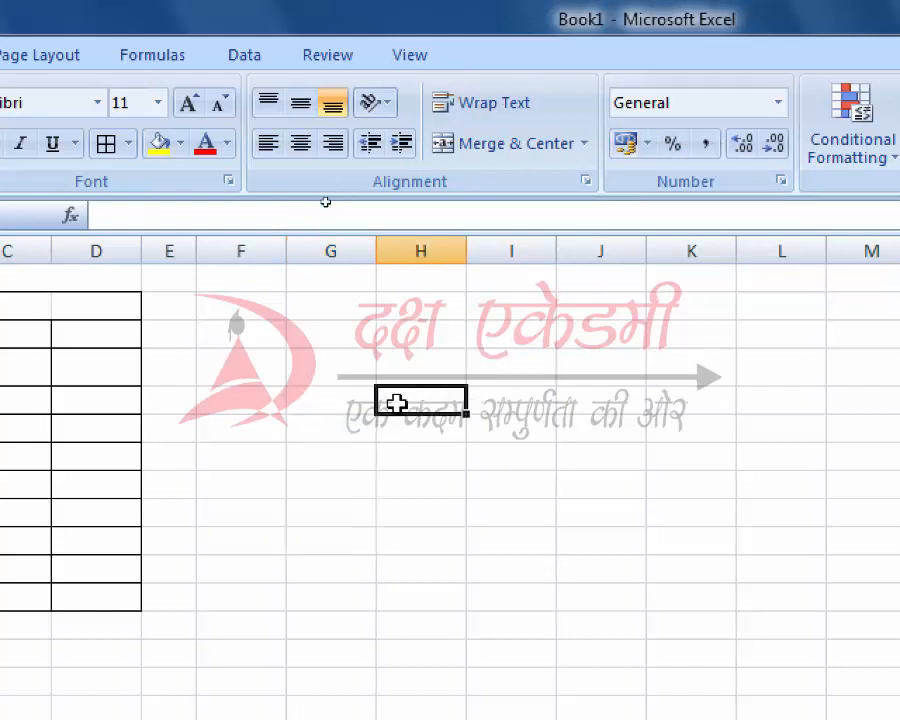
type("4655")
left_click(565, 486)
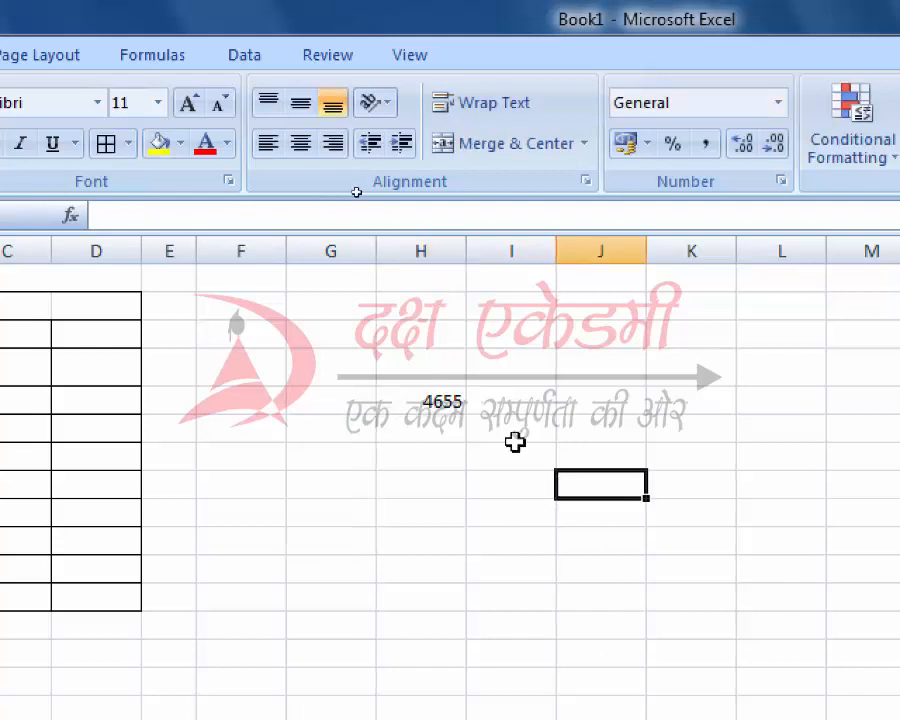
Apply the Number format to cell H5
left_click(397, 412)
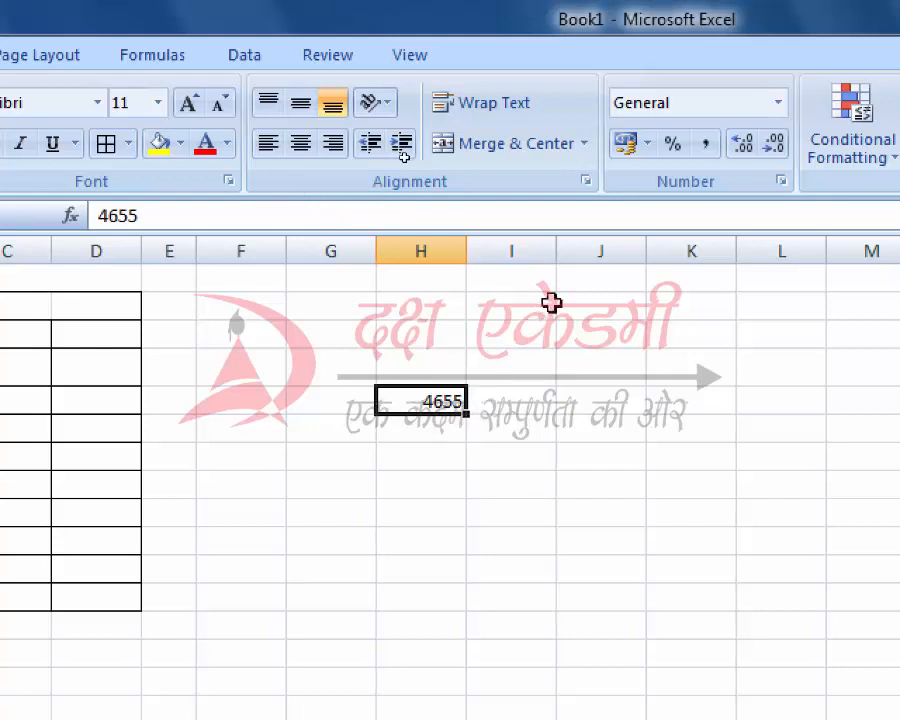
left_click(704, 104)
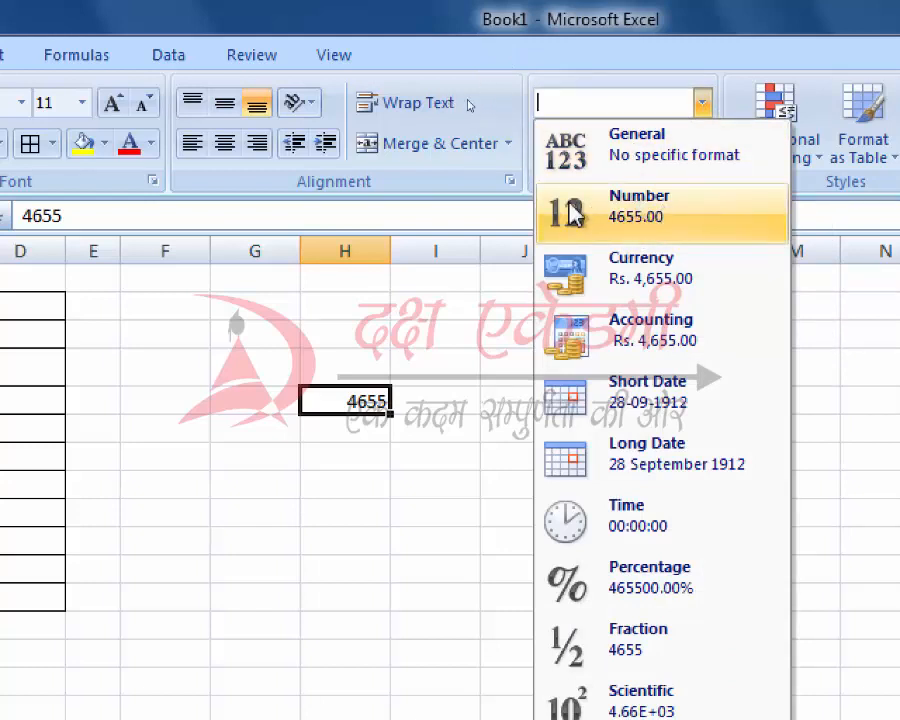
left_click(640, 218)
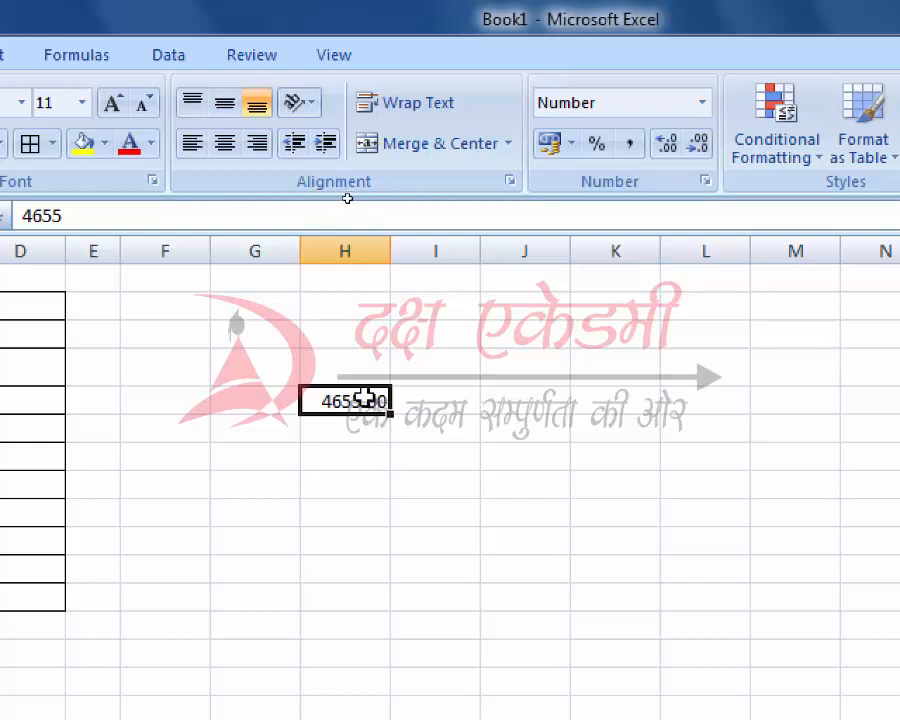
Increase the decimal places shown in cell H5 to at least five
left_click(666, 150)
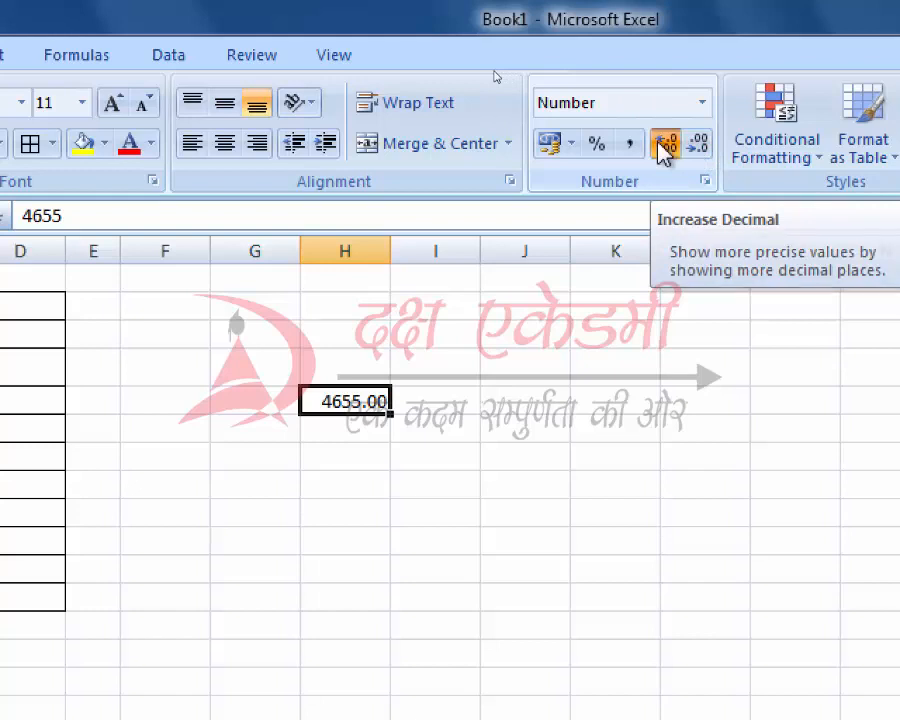
left_click(664, 151)
left_click(664, 150)
left_click(664, 150)
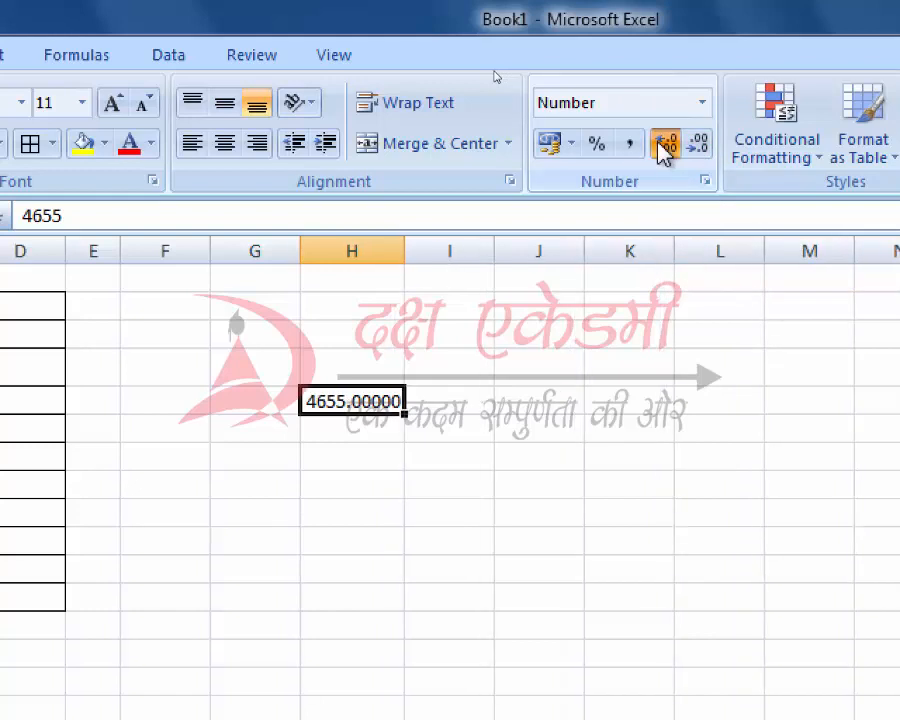
Decrease the decimal places in cell H5 until the number is shown without decimals
left_click(700, 146)
left_click(700, 146)
left_click(700, 146)
left_click(700, 146)
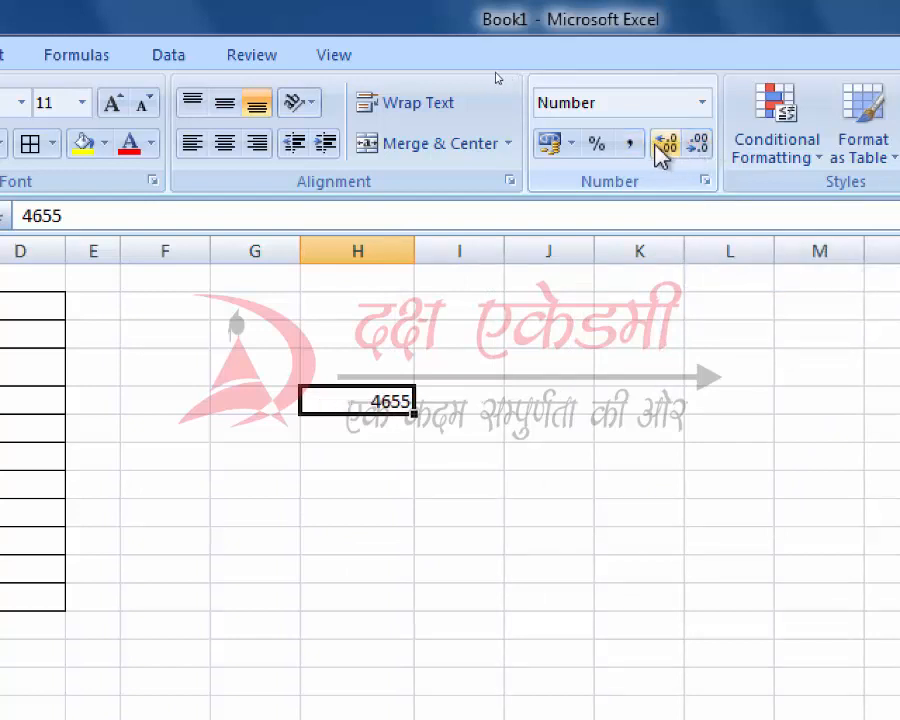
View the available number formats, and enter 55 in cell I5
left_click(702, 104)
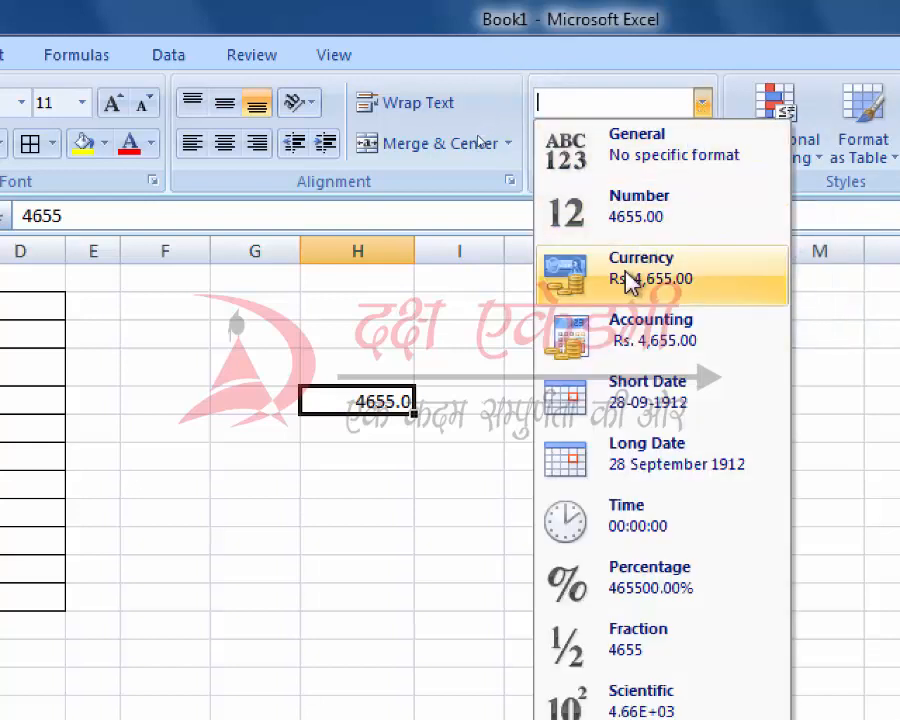
left_click(462, 392)
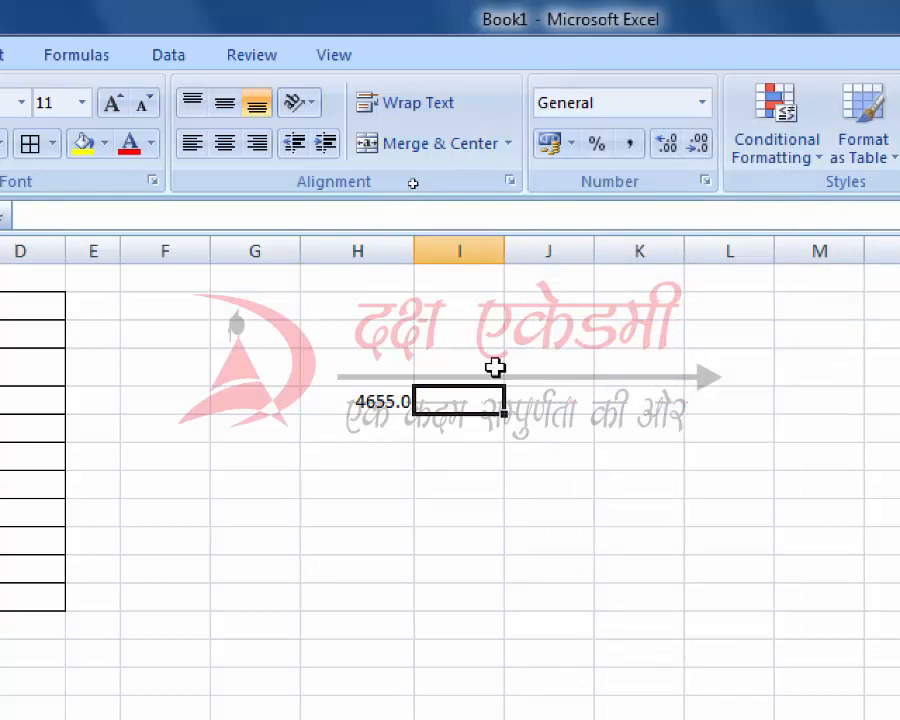
type("55")
left_click(626, 390)
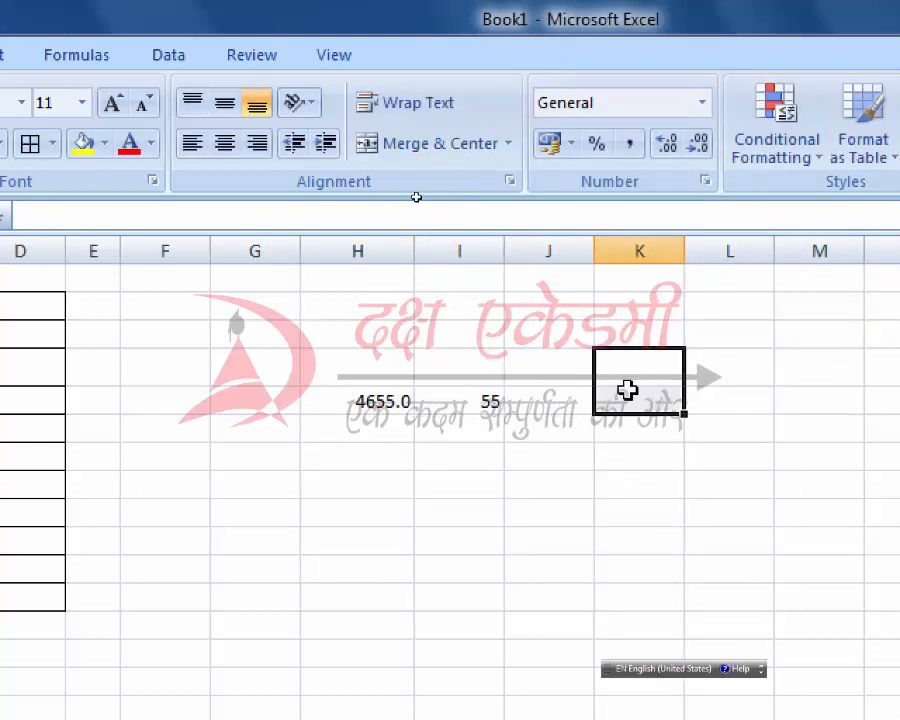
Apply the Currency format to cell I5 and widen column I
left_click(440, 400)
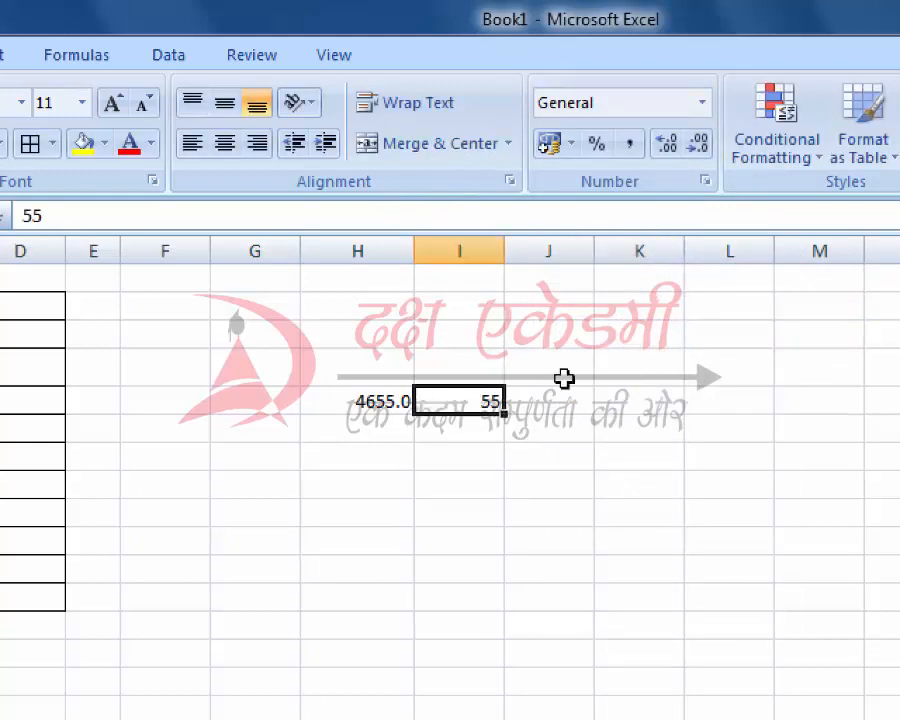
left_click(702, 104)
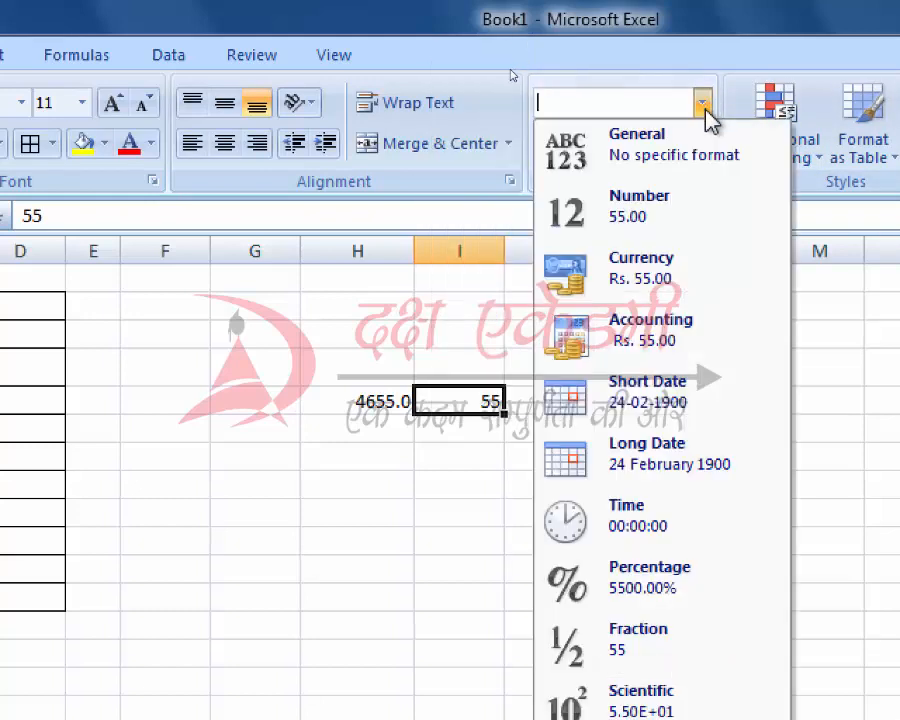
left_click(662, 298)
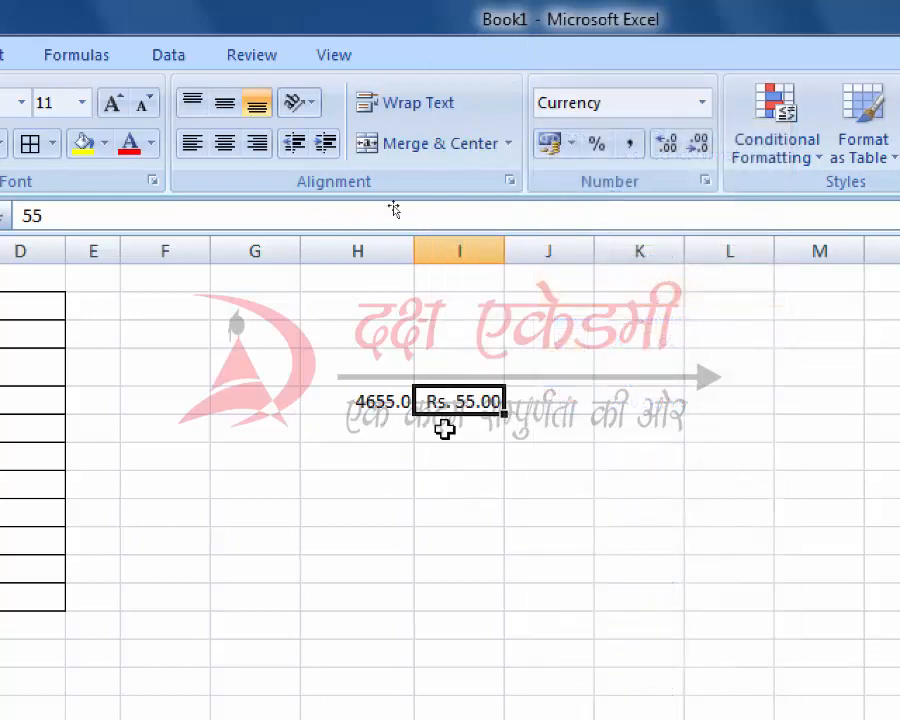
left_click_drag(500, 248, 552, 265)
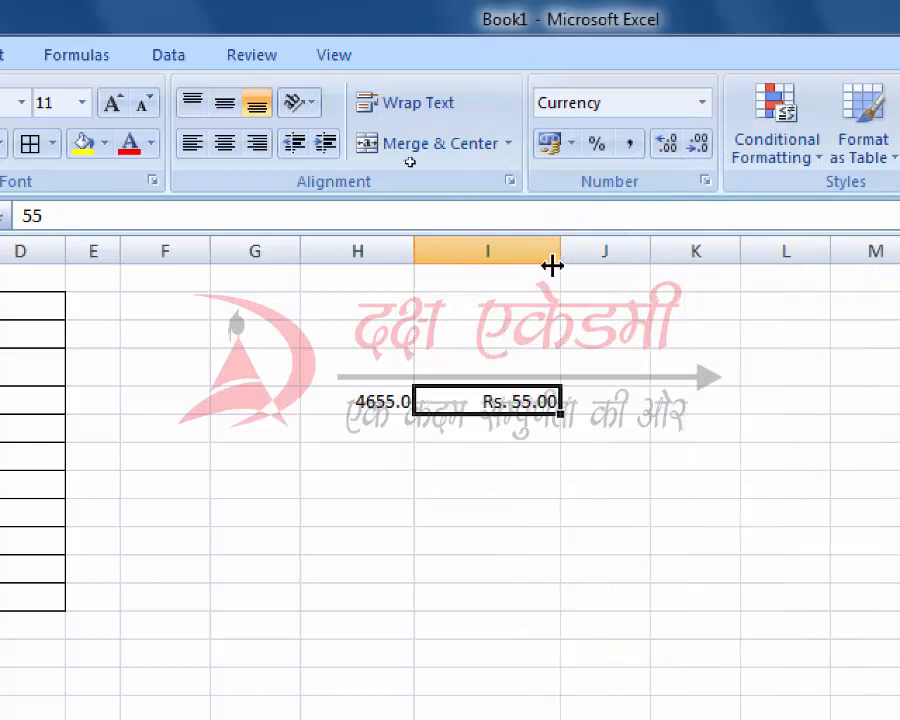
left_click(704, 103)
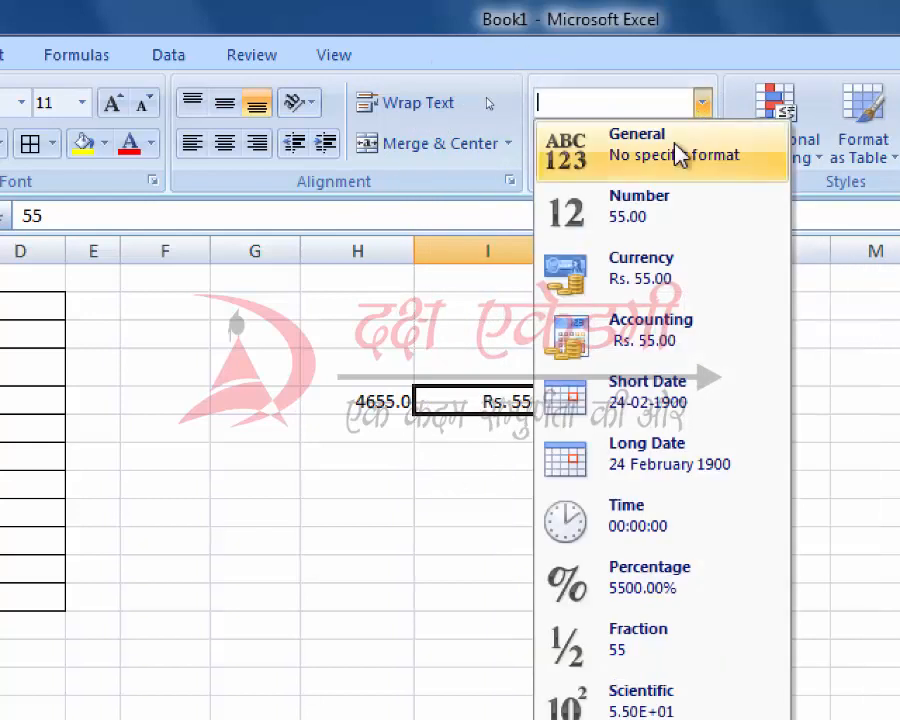
left_click(618, 288)
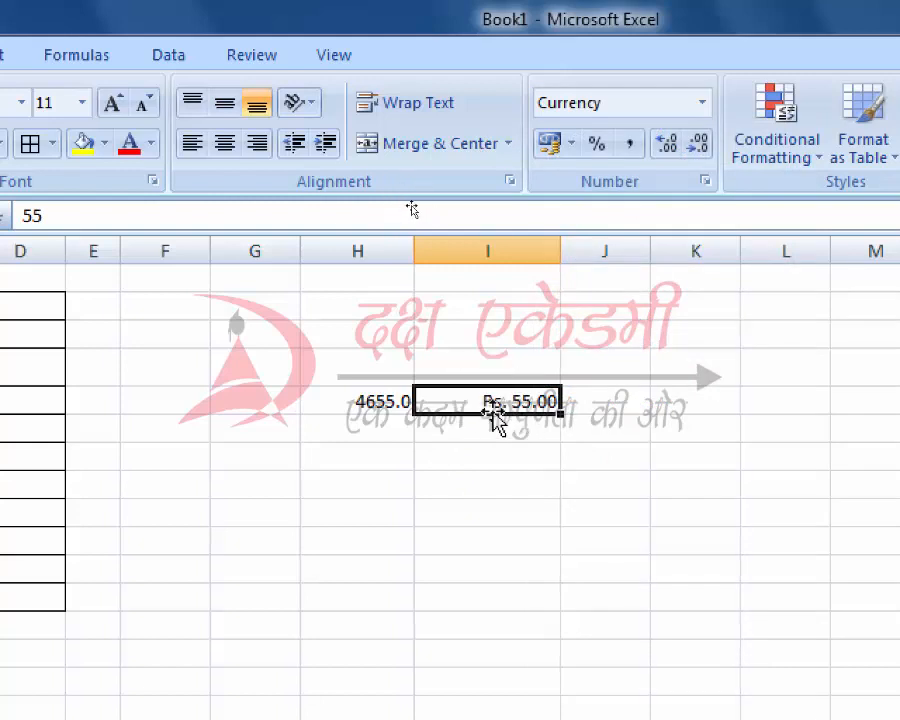
Change the currency symbol of cell I5 to $ English (United States)
left_click(704, 102)
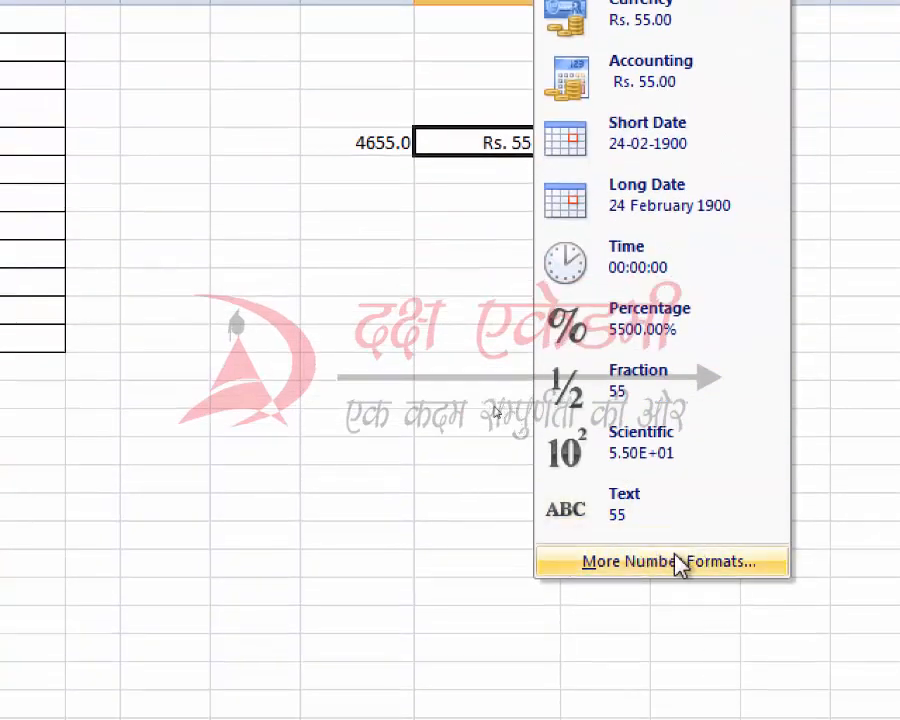
left_click(688, 568)
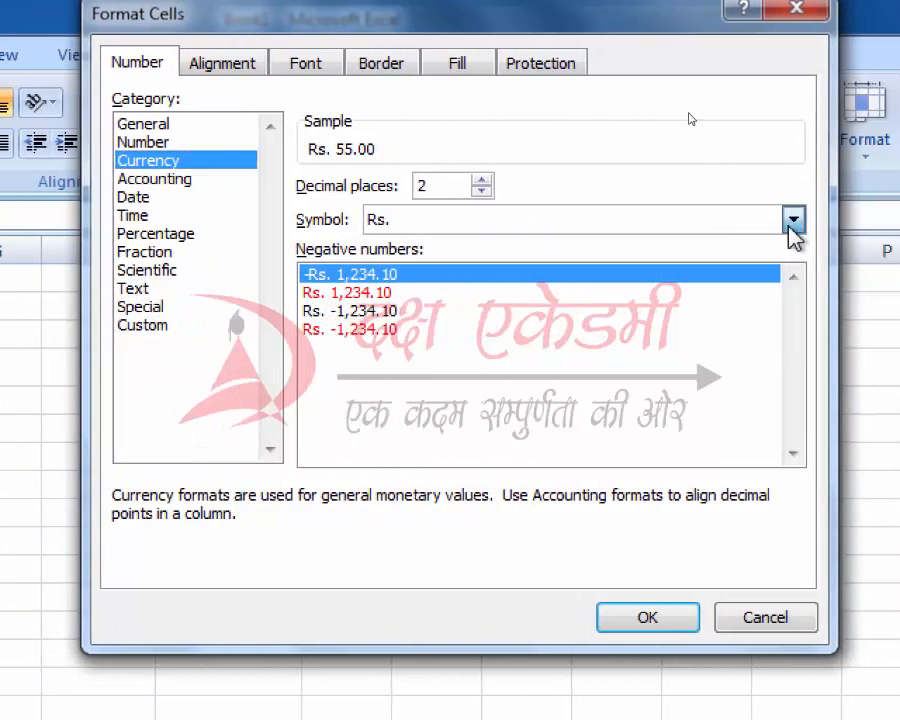
left_click(790, 225)
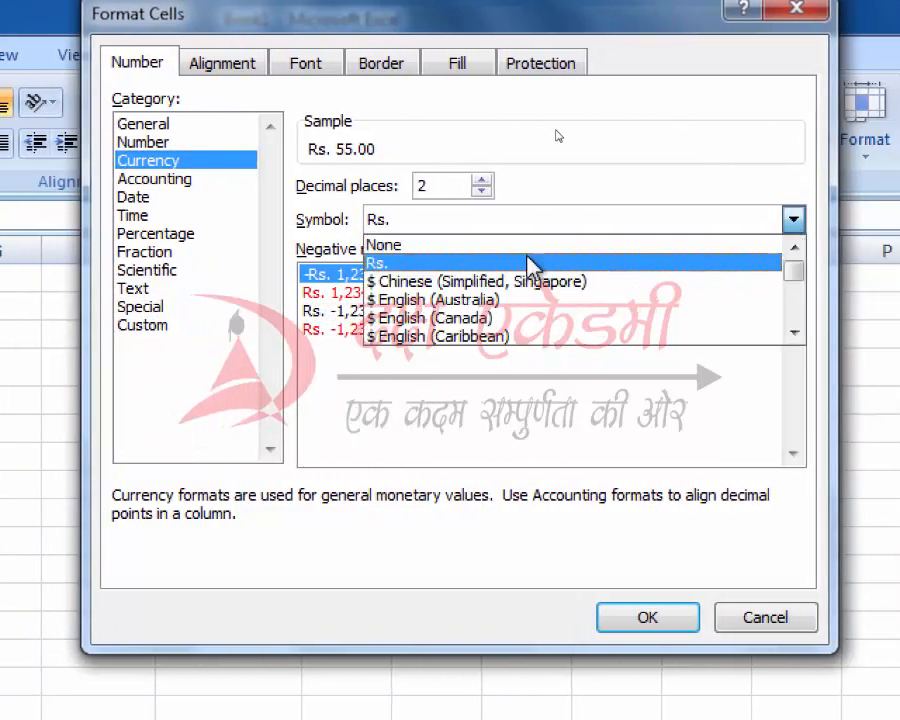
scroll(495, 330, "down", 3)
scroll(502, 281, "down", 2)
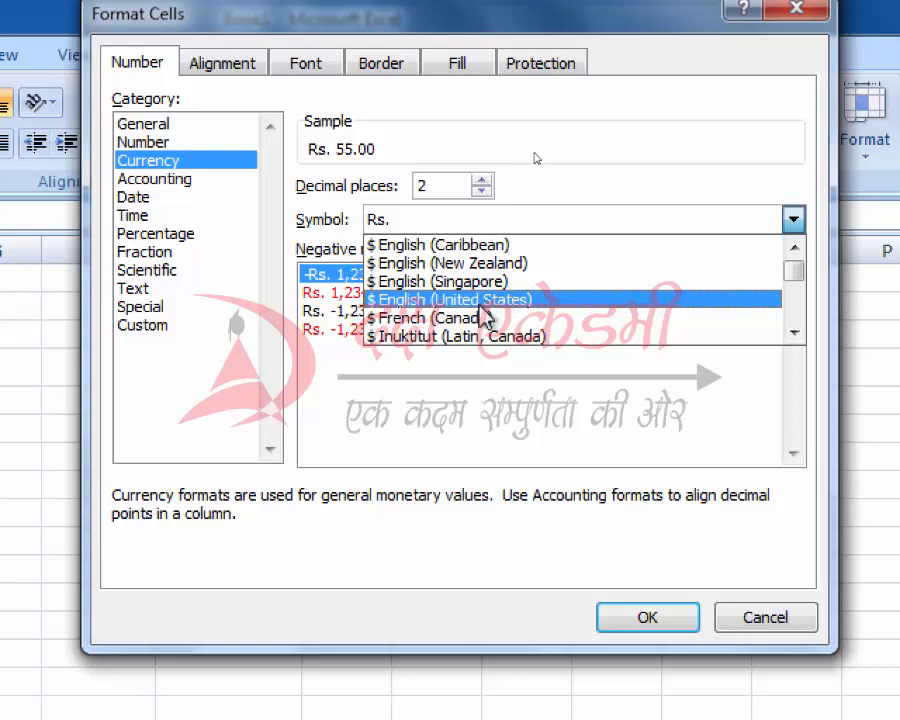
left_click(481, 307)
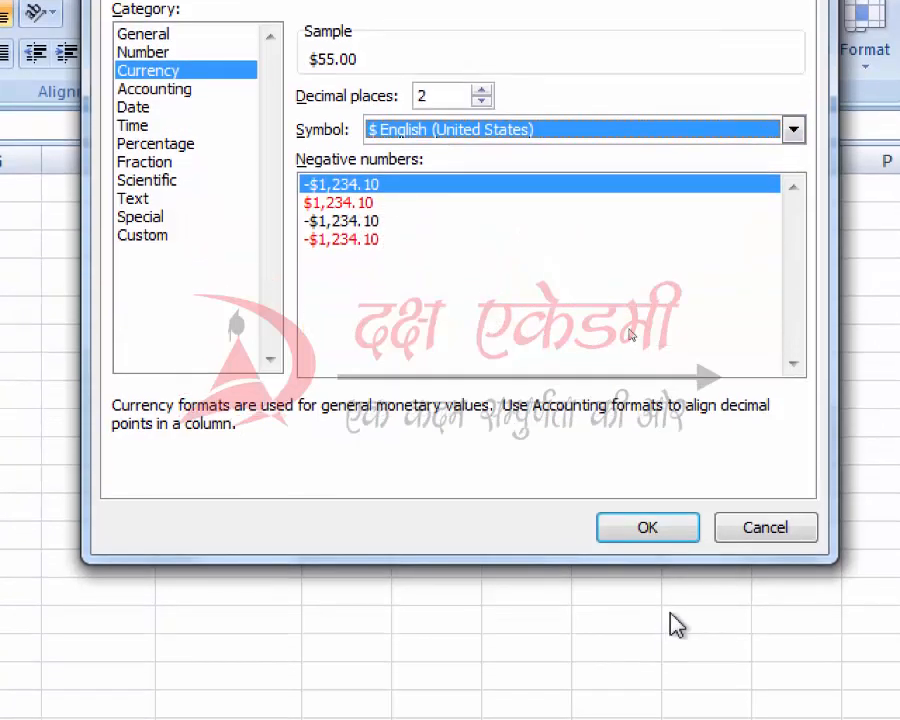
left_click(666, 532)
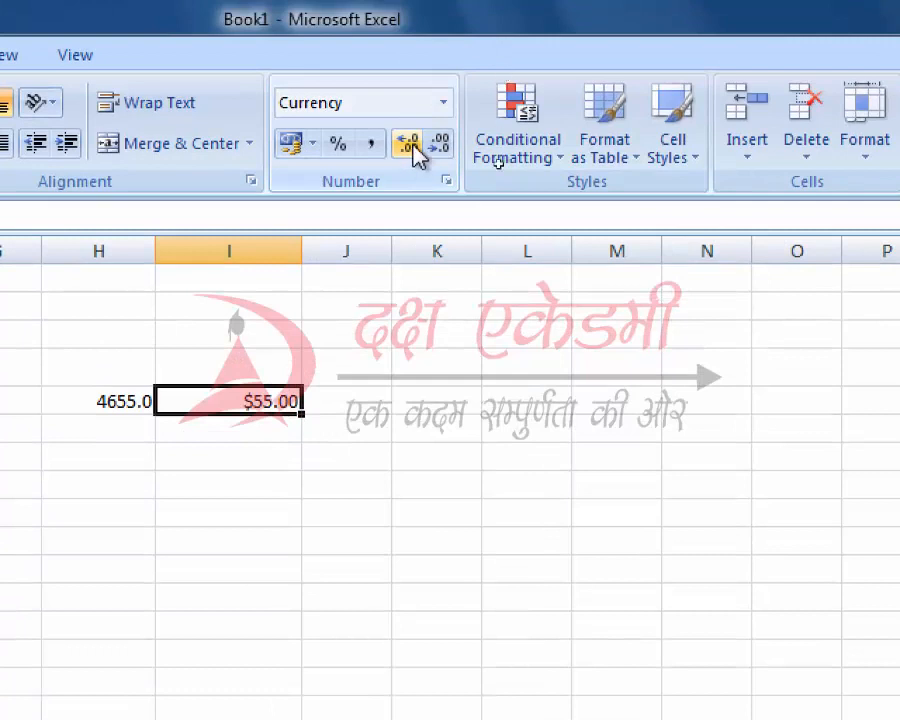
Enter 455 in cell K6
left_click(439, 432)
type("455")
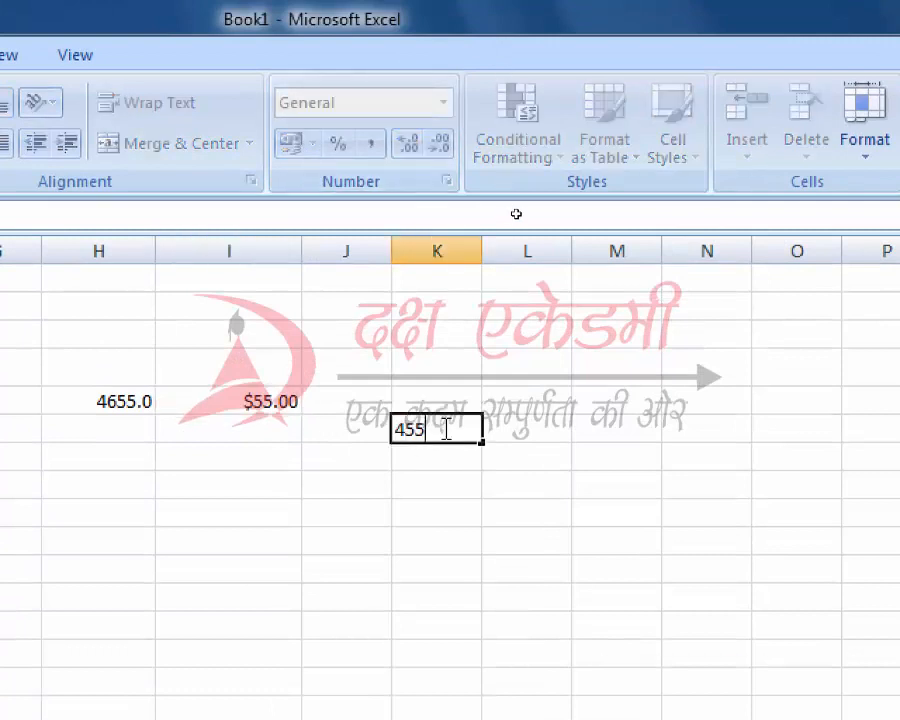
left_click(575, 420)
Apply the Accounting format to cell K6 and widen column K
left_click(436, 428)
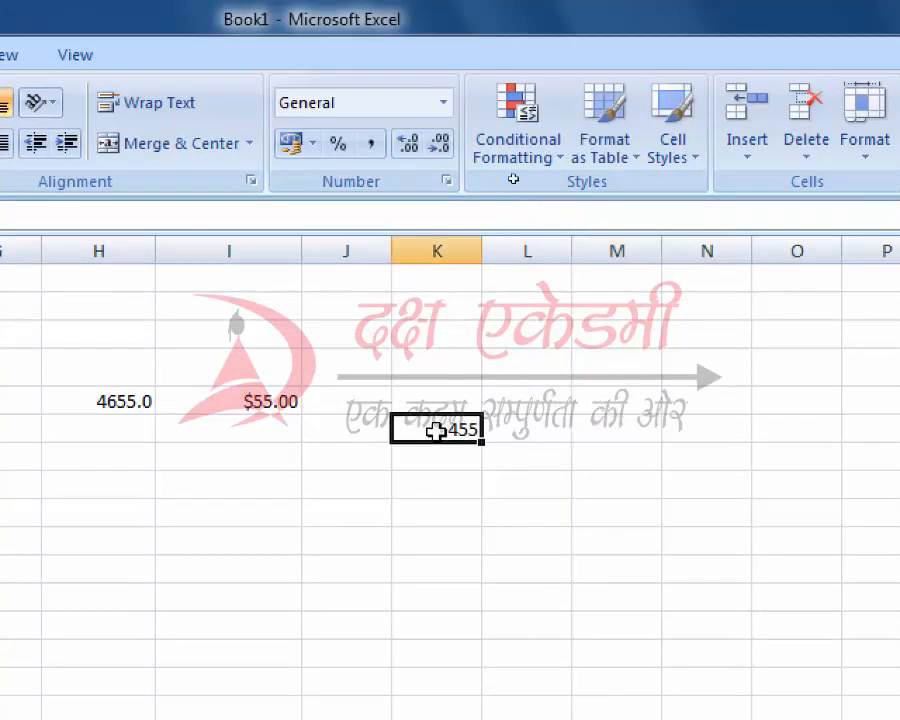
left_click(443, 103)
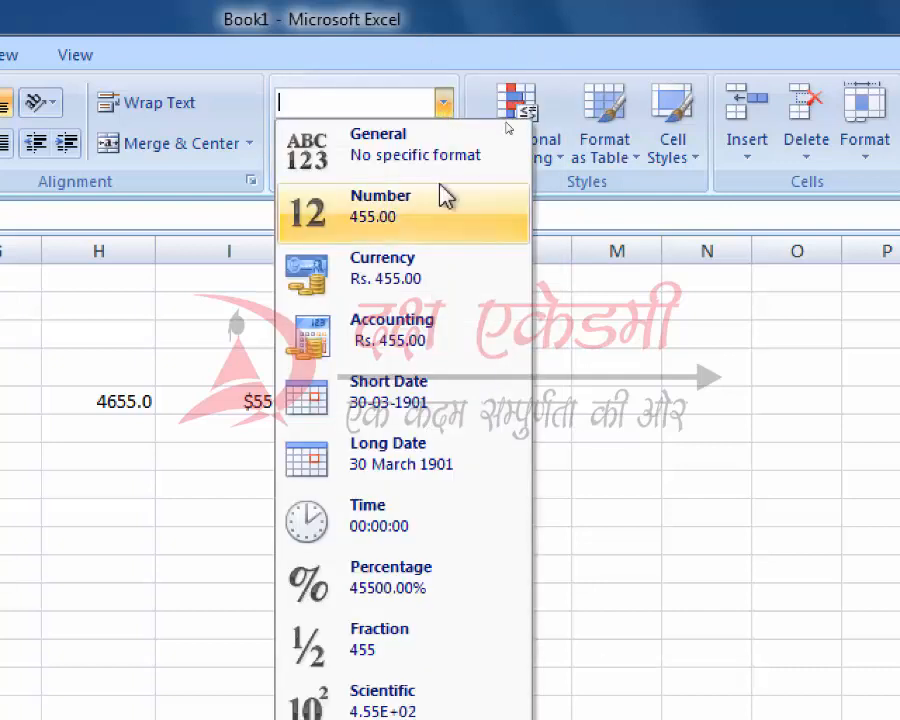
left_click(400, 338)
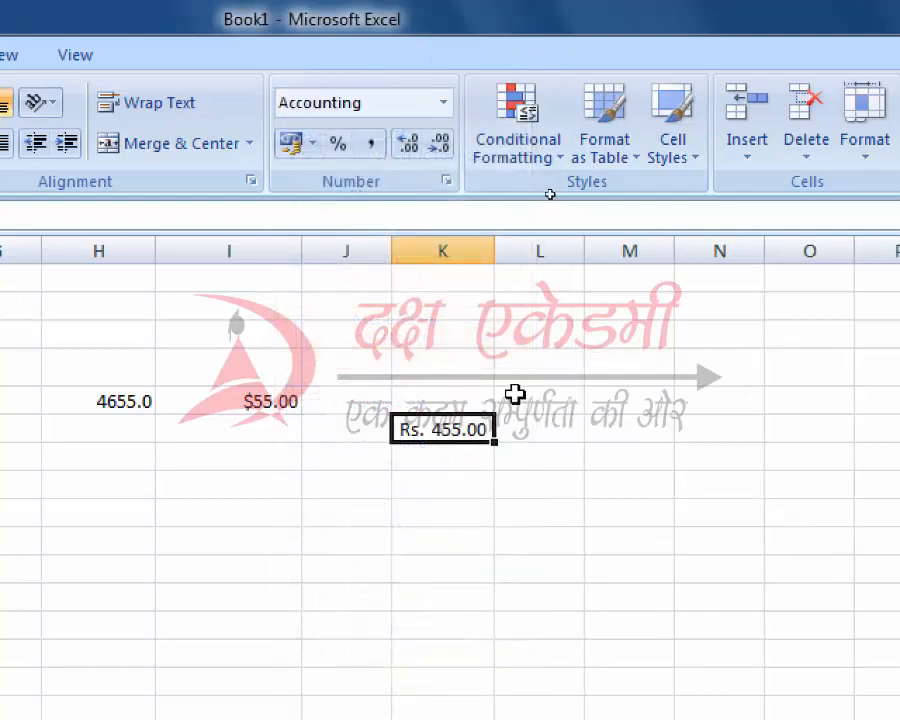
left_click_drag(494, 253, 550, 252)
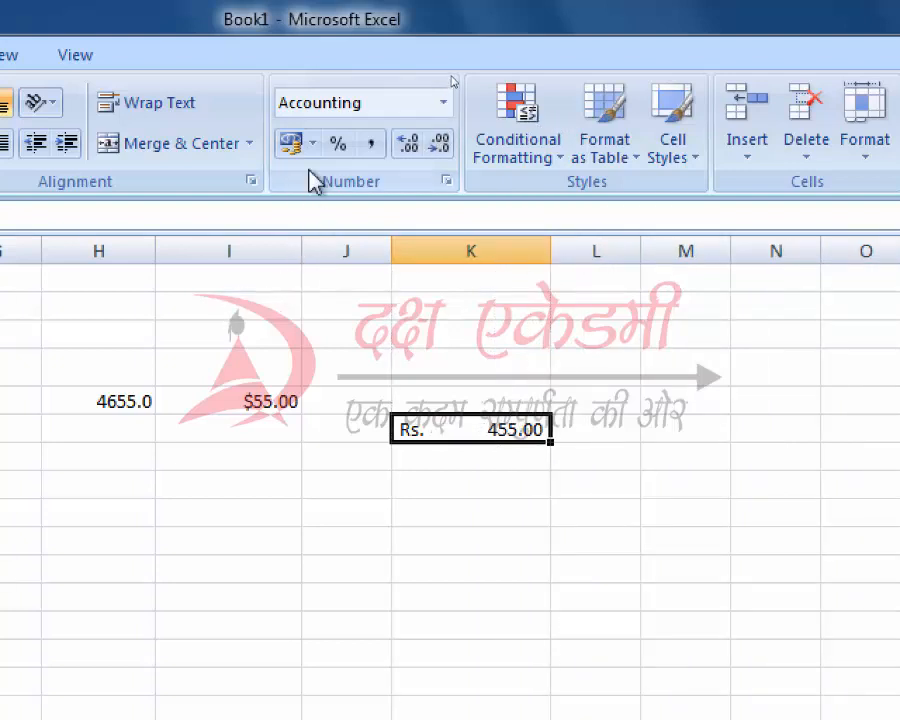
Apply the Rs. English (India) accounting format to cell I5
left_click(243, 425)
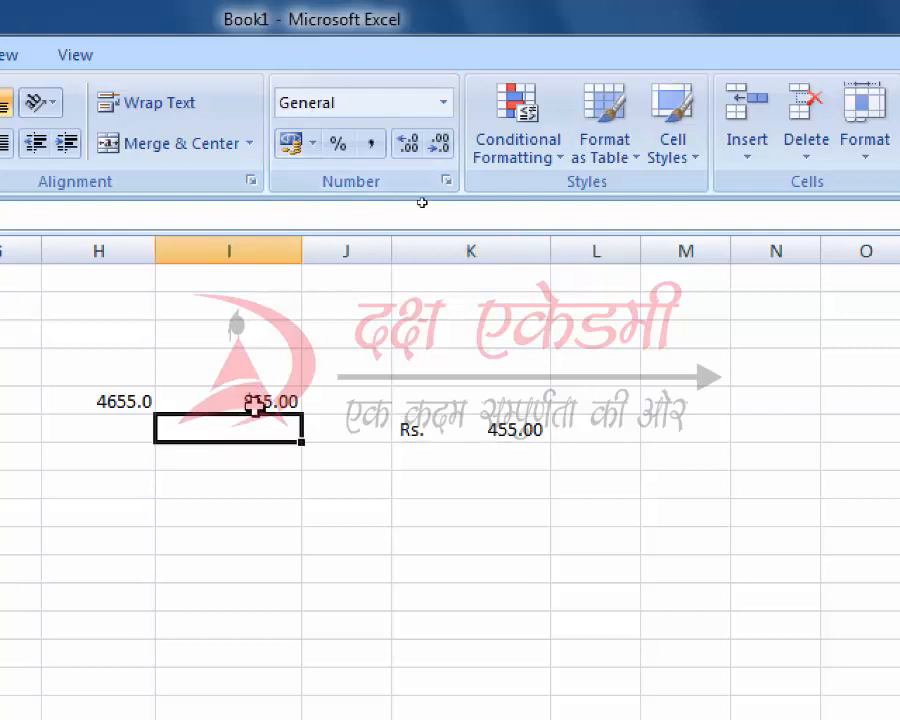
left_click(254, 403)
left_click(312, 143)
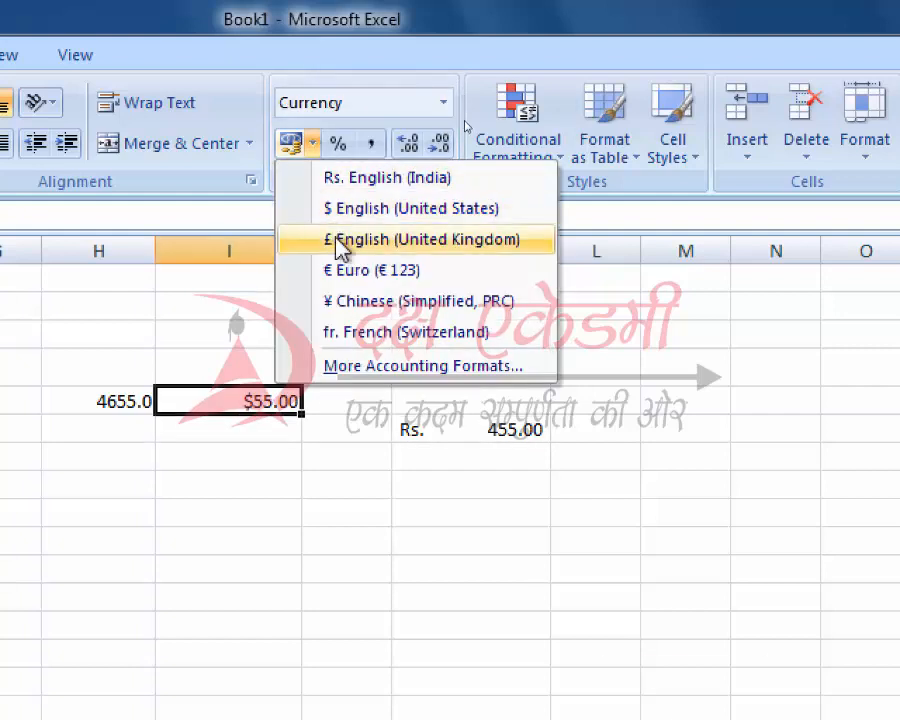
left_click(388, 182)
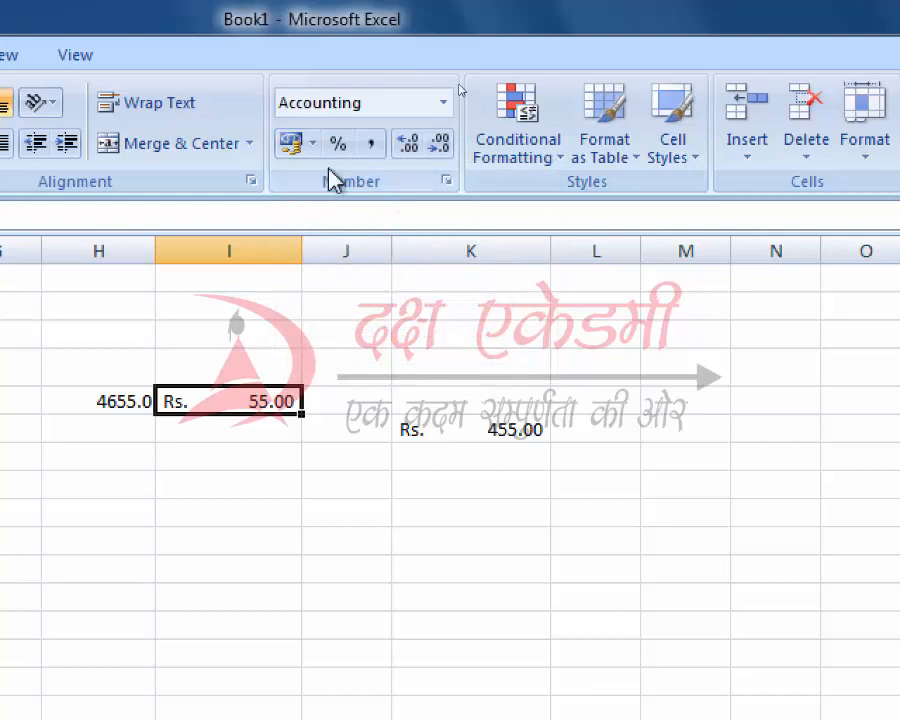
Set cell I5 back to the Currency format, and widen columns K and I further
left_click(443, 102)
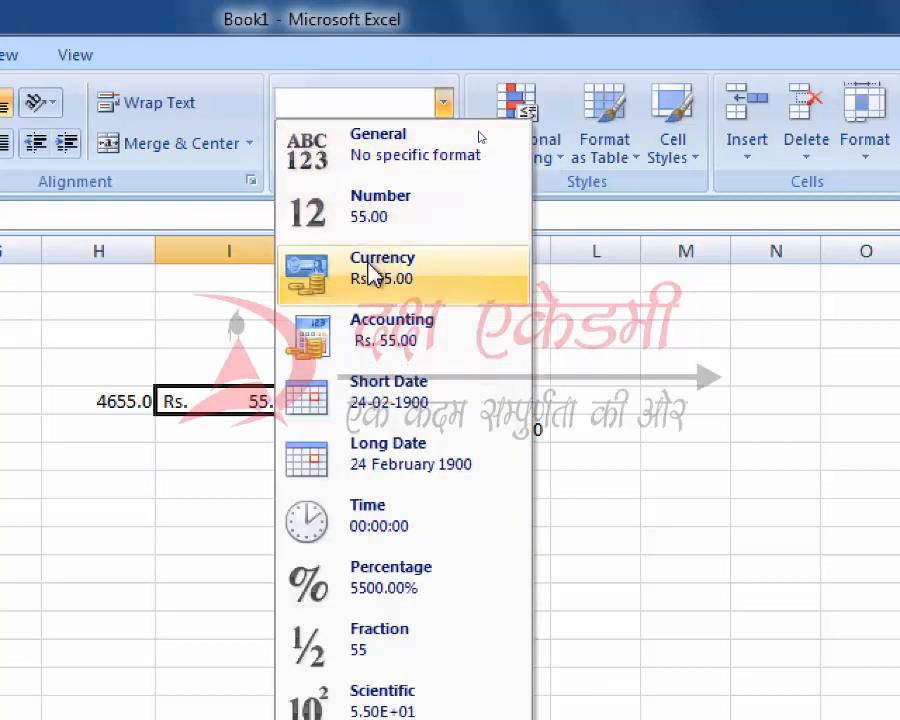
left_click(372, 272)
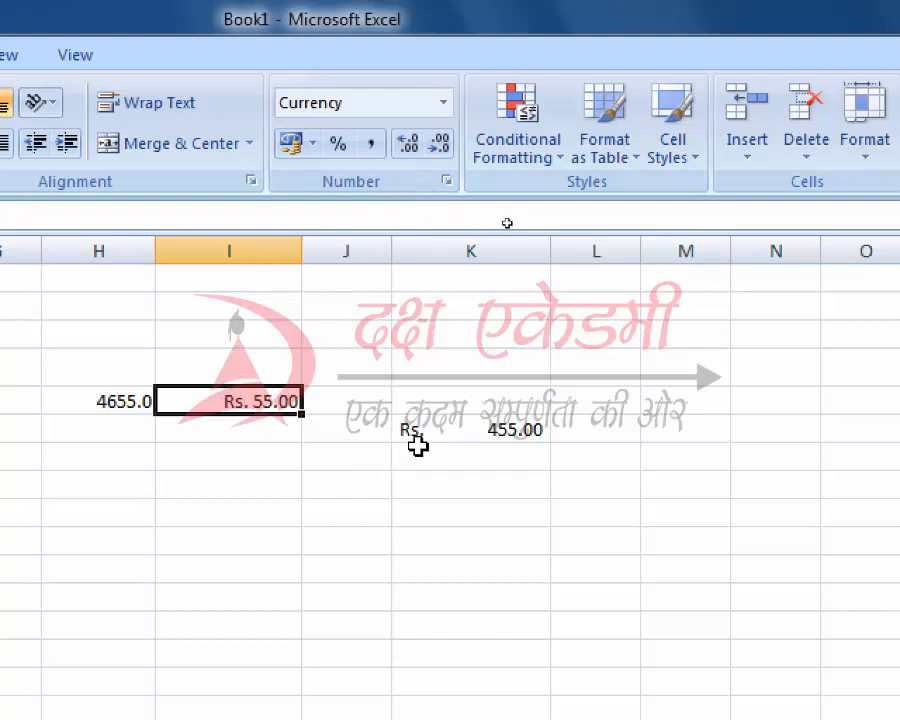
left_click_drag(550, 245, 596, 249)
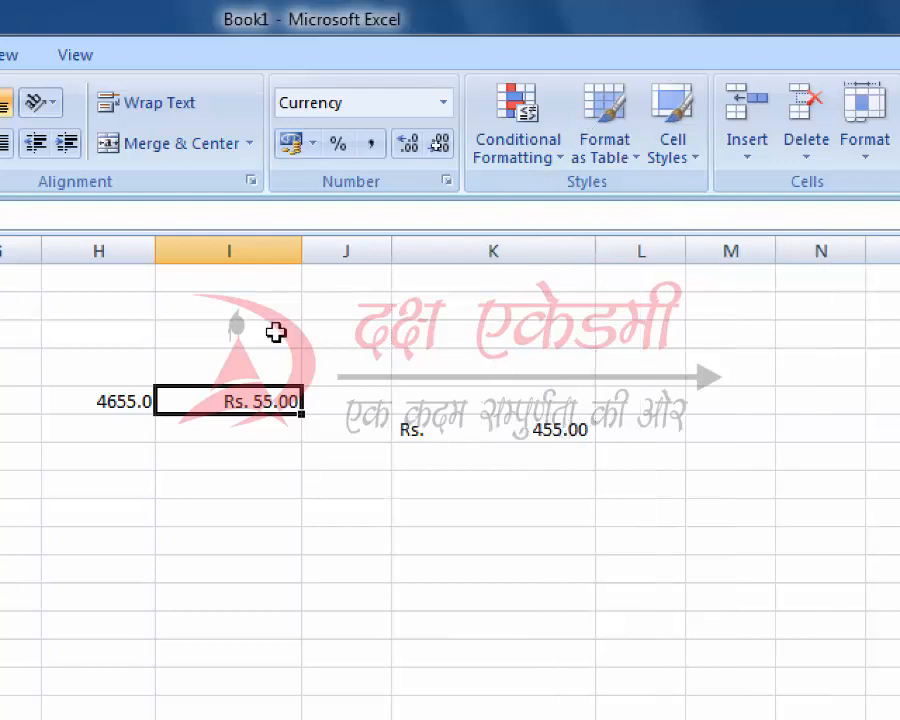
left_click_drag(307, 251, 347, 251)
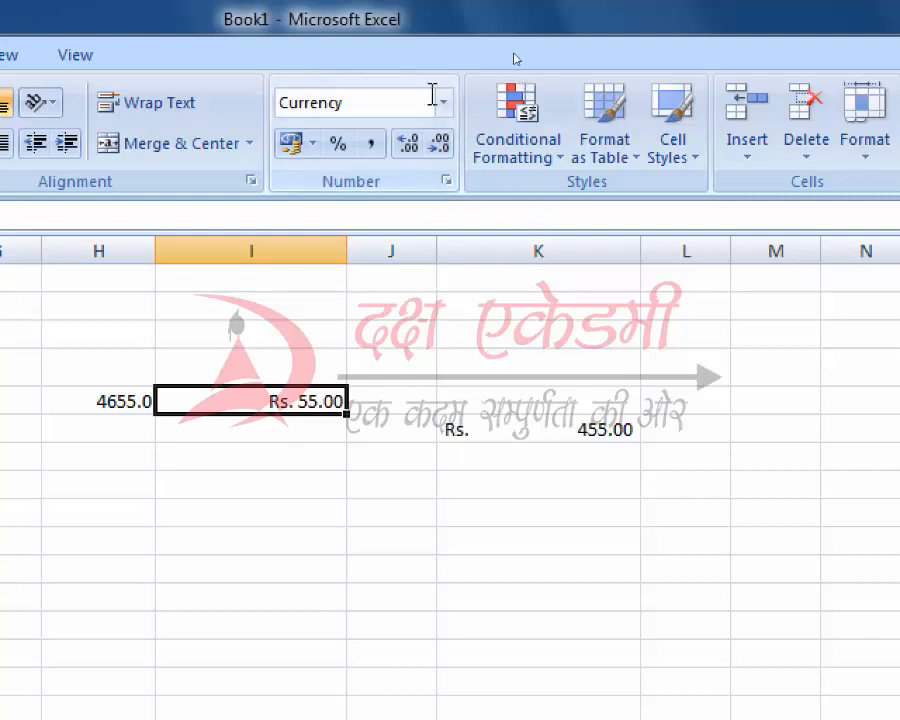
Enter the date 2-6-2020 in cell H7
left_click(443, 103)
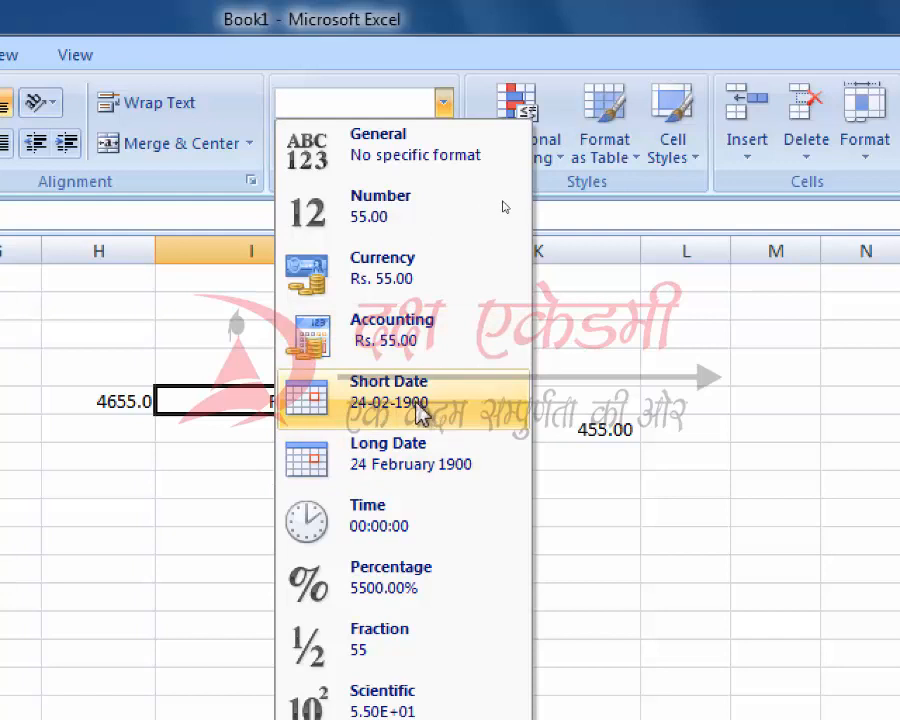
left_click(632, 456)
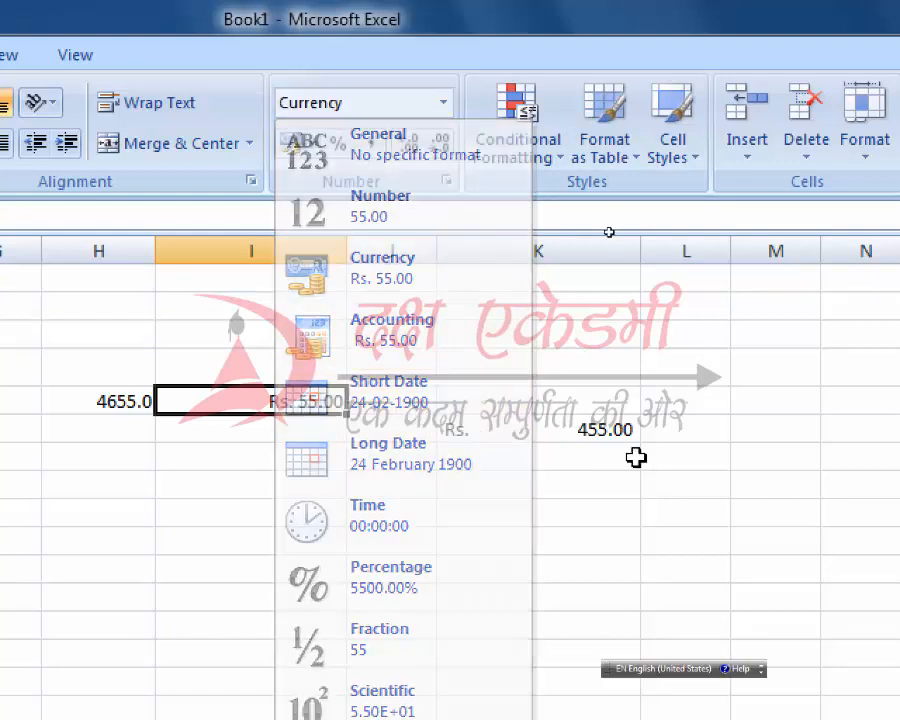
left_click(512, 478)
left_click(128, 456)
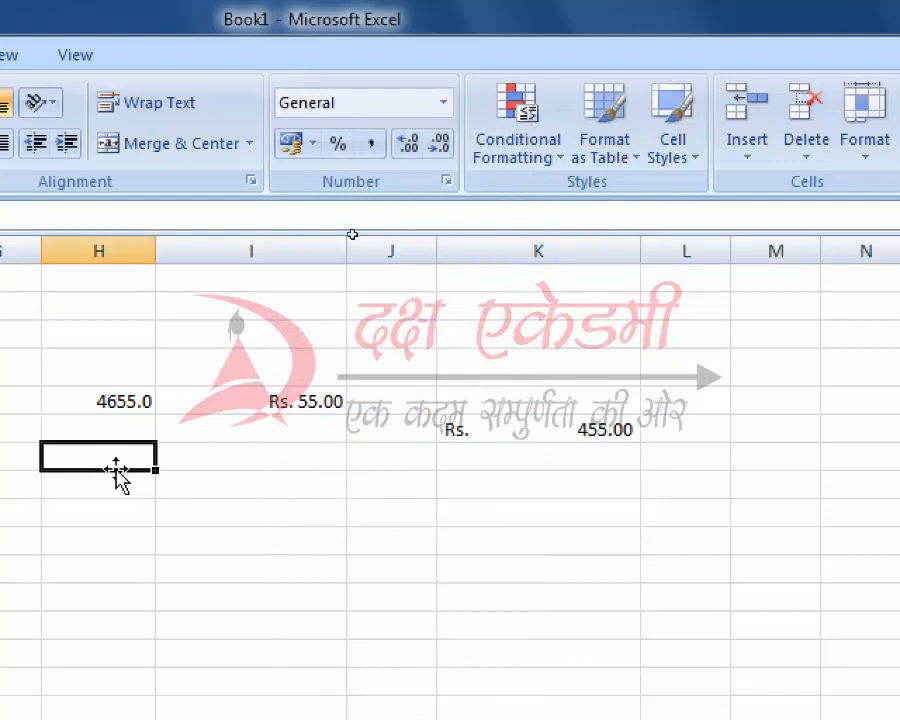
type("2-6-2020")
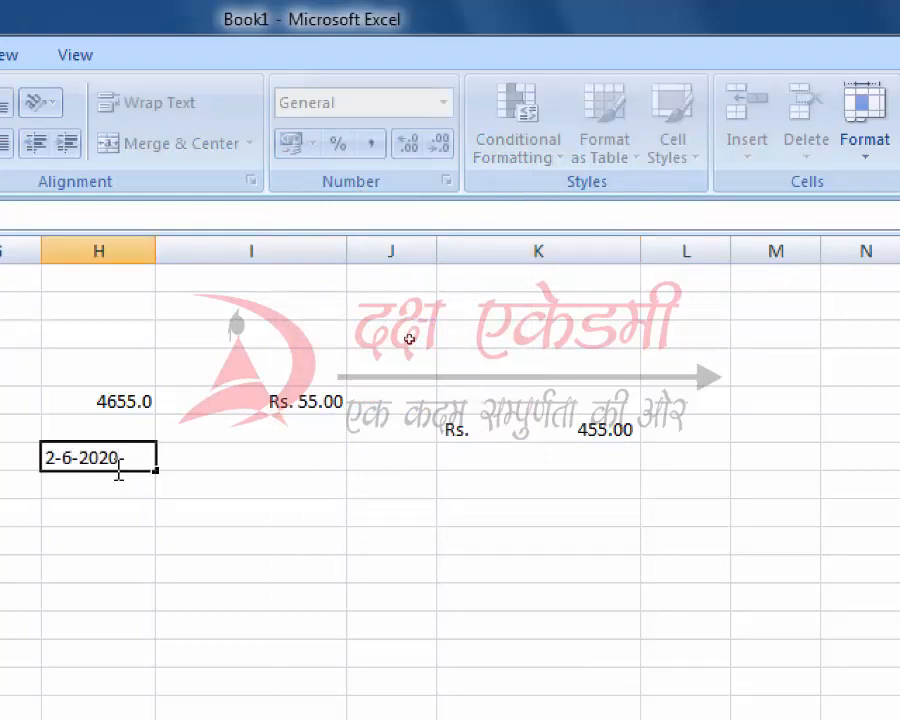
left_click(248, 652)
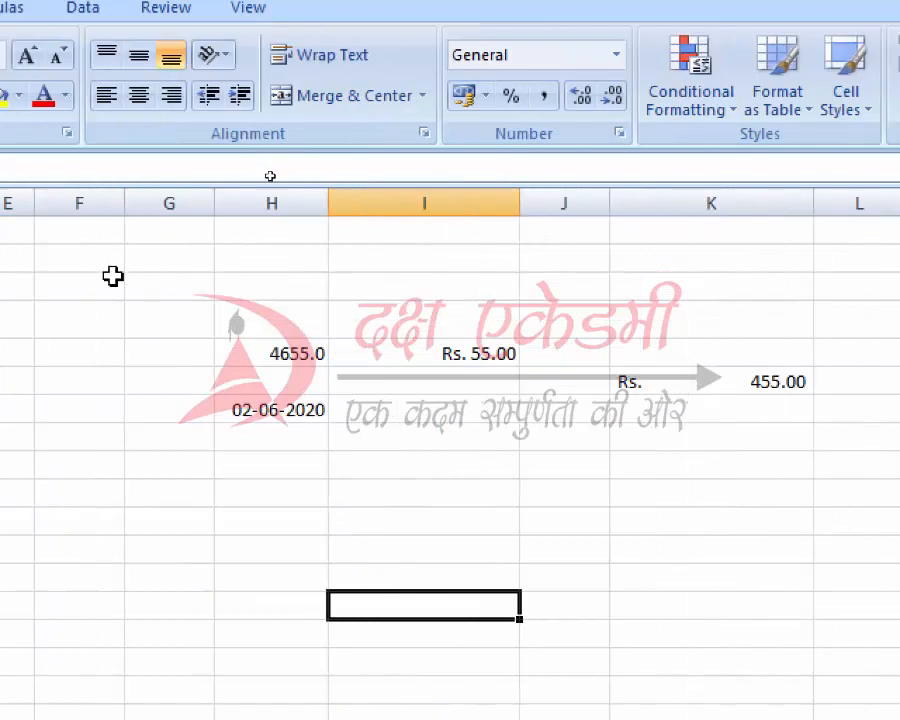
Apply the Long Date format to cell H7
left_click(252, 403)
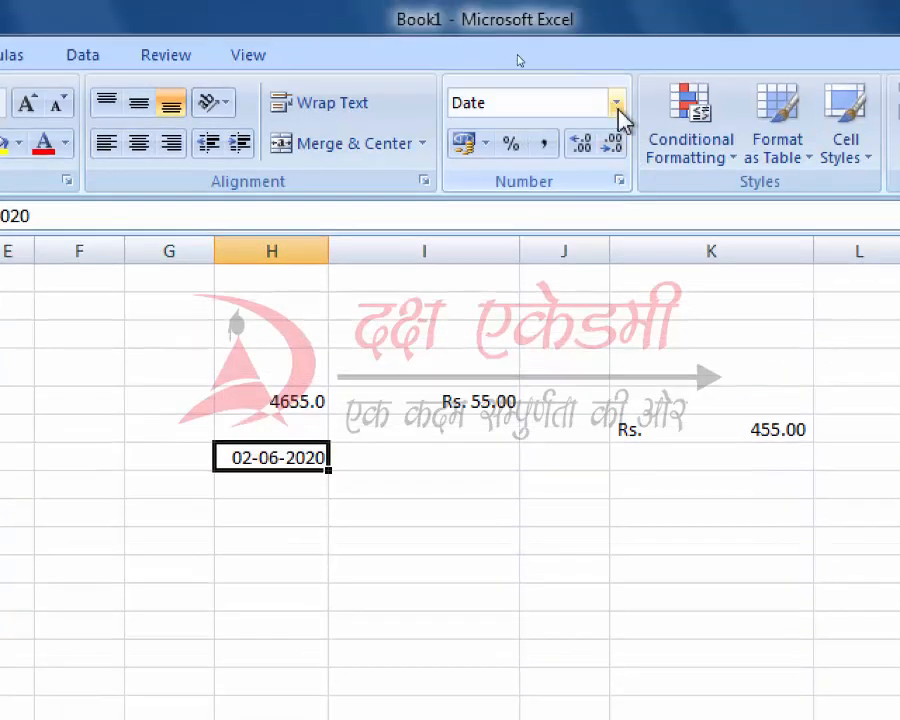
left_click(616, 54)
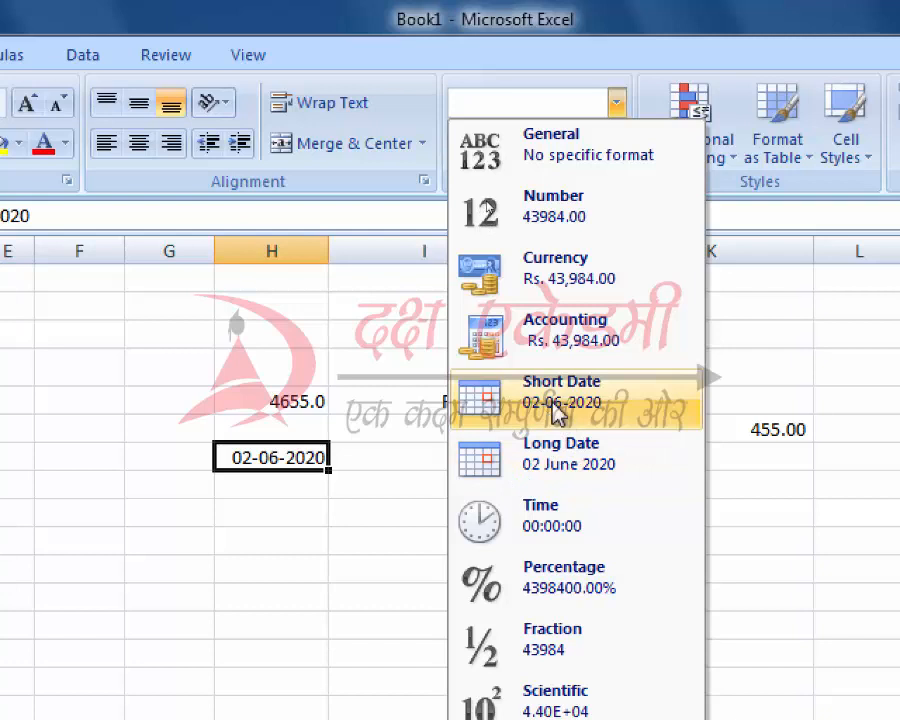
left_click(543, 455)
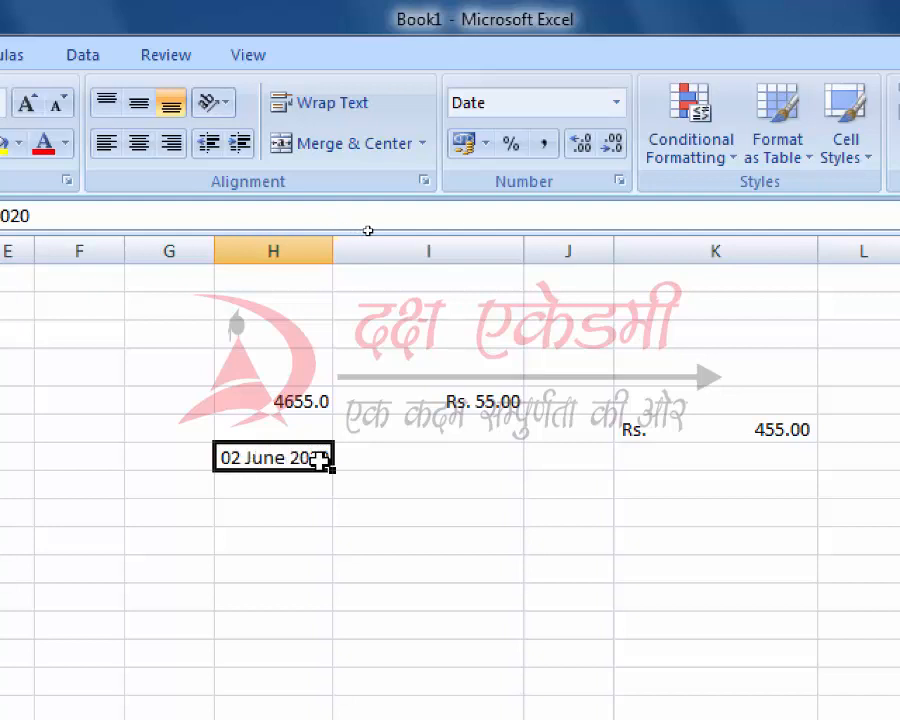
Apply the Short Date format to cell H7
left_click(617, 103)
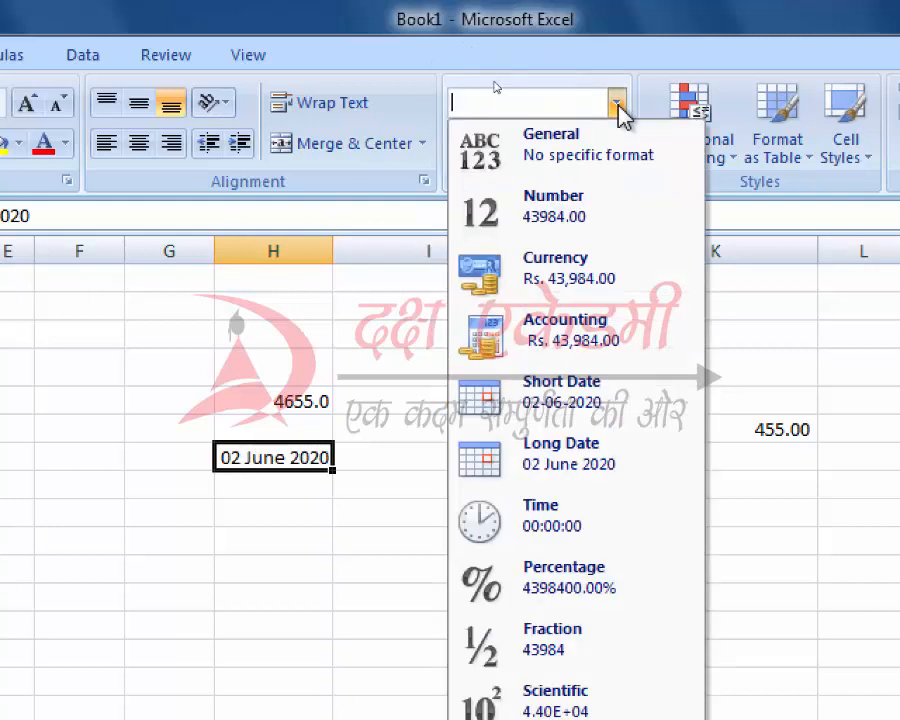
left_click(478, 395)
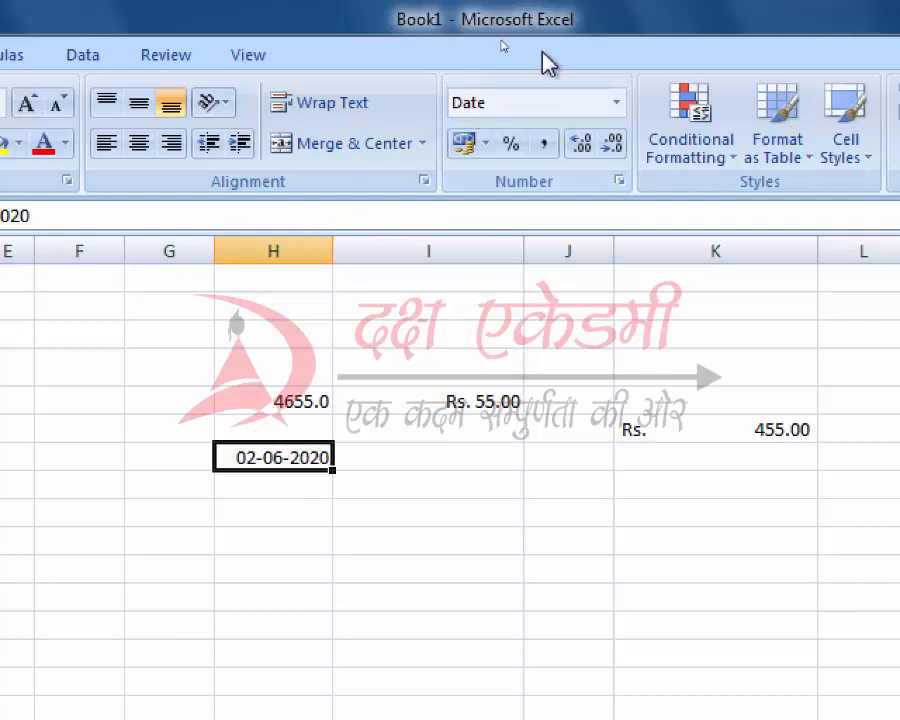
Format cell H7 with the 14 March 2001 date type without an asterisk, using the full number format settings
left_click(617, 100)
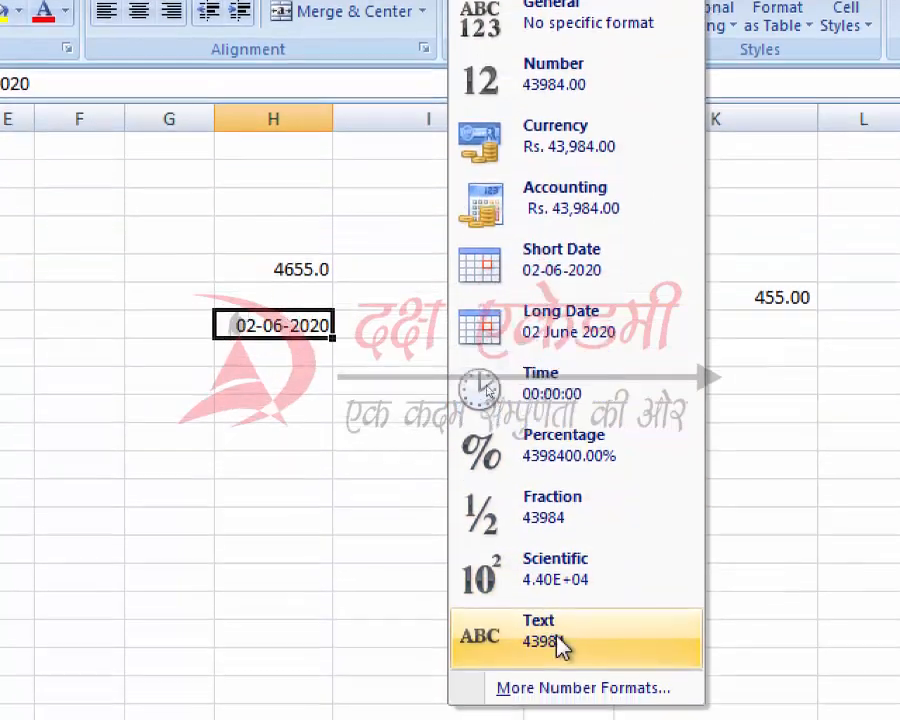
left_click(552, 688)
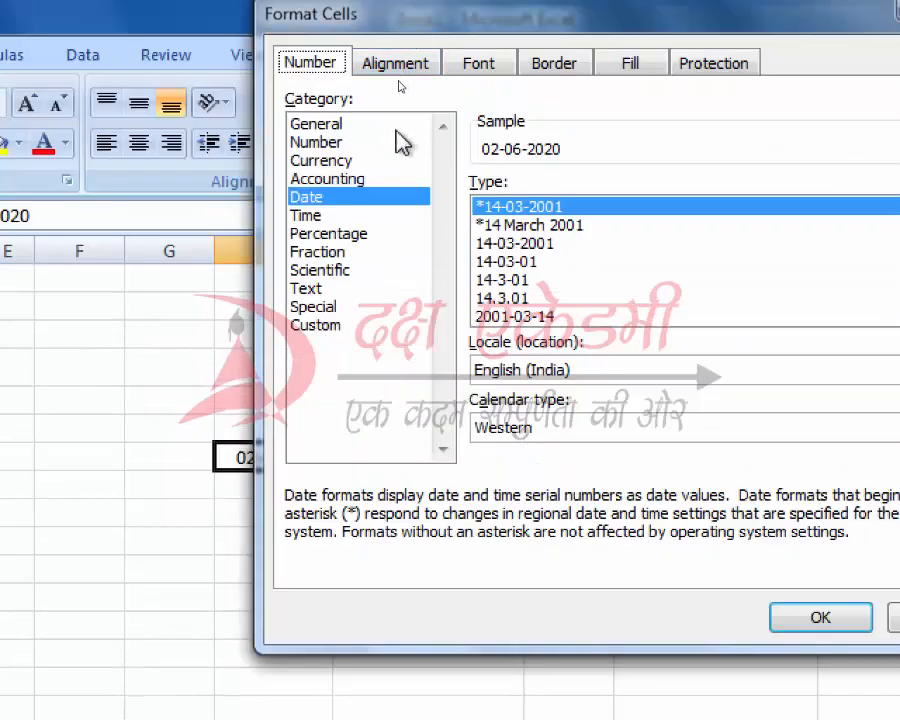
left_click(611, 228)
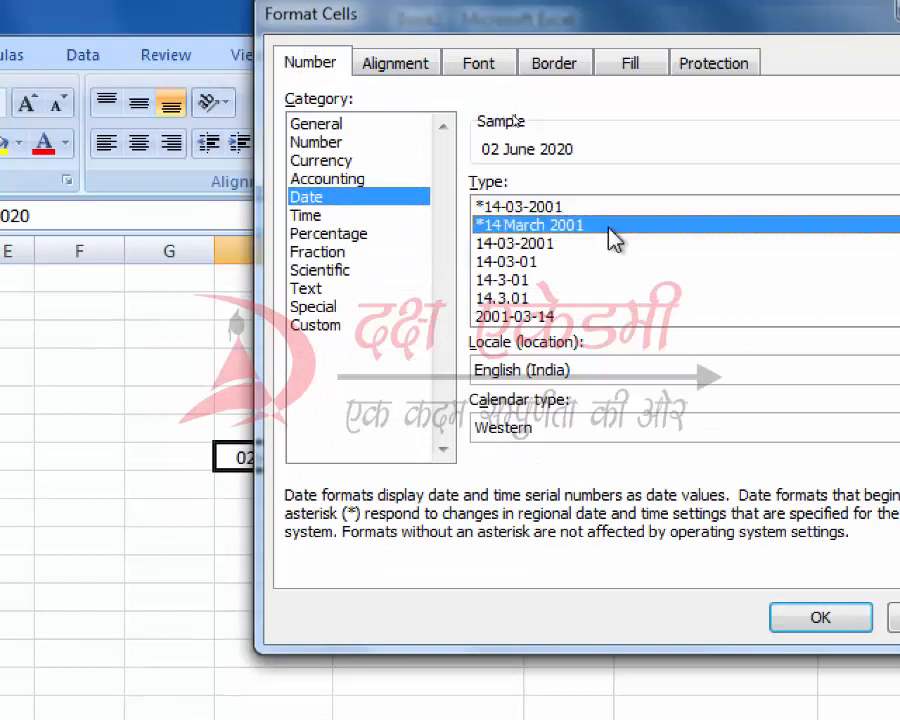
scroll(625, 245, "down", 1)
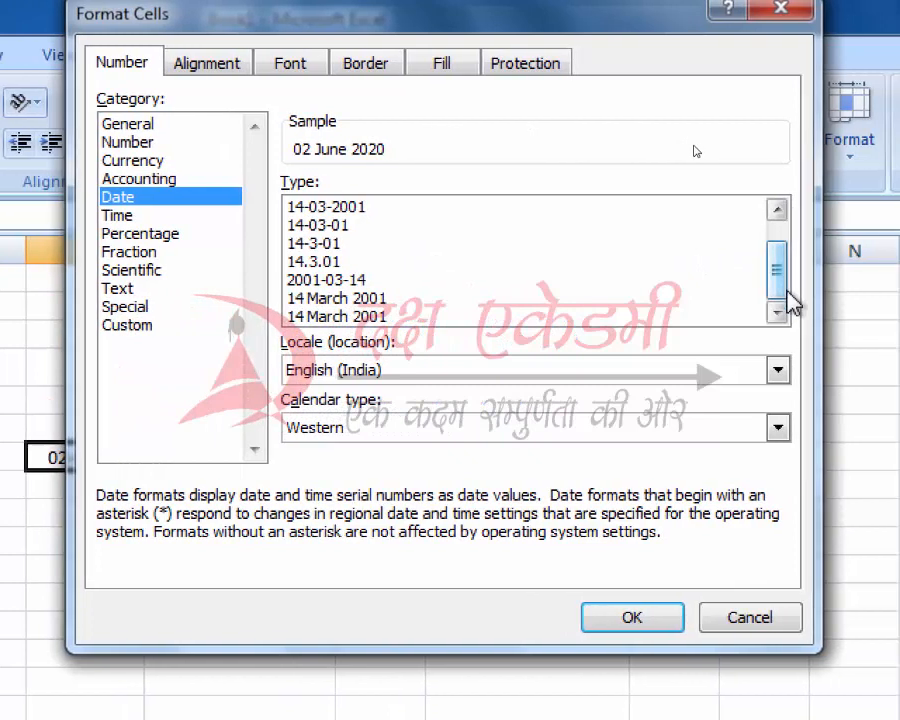
left_click(778, 211)
left_click(778, 211)
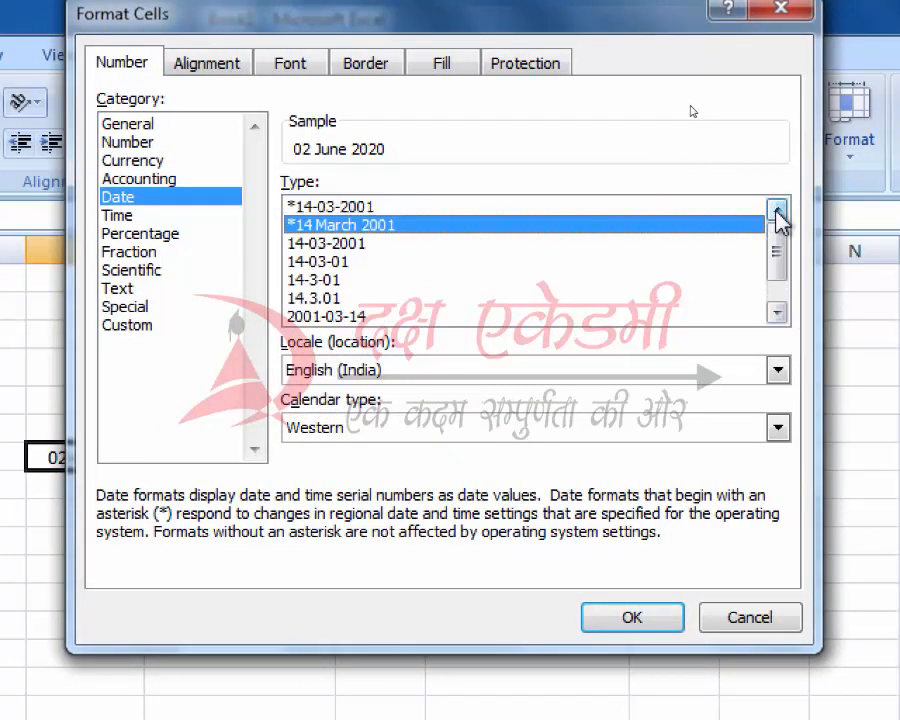
left_click(778, 312)
left_click(778, 312)
left_click(337, 297)
left_click(652, 613)
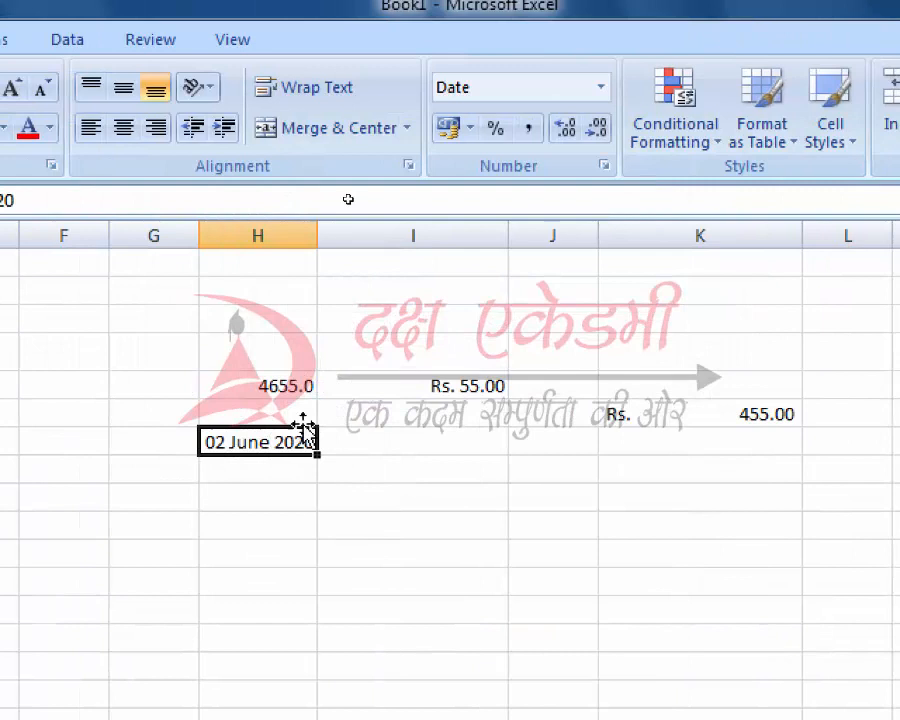
left_click(601, 87)
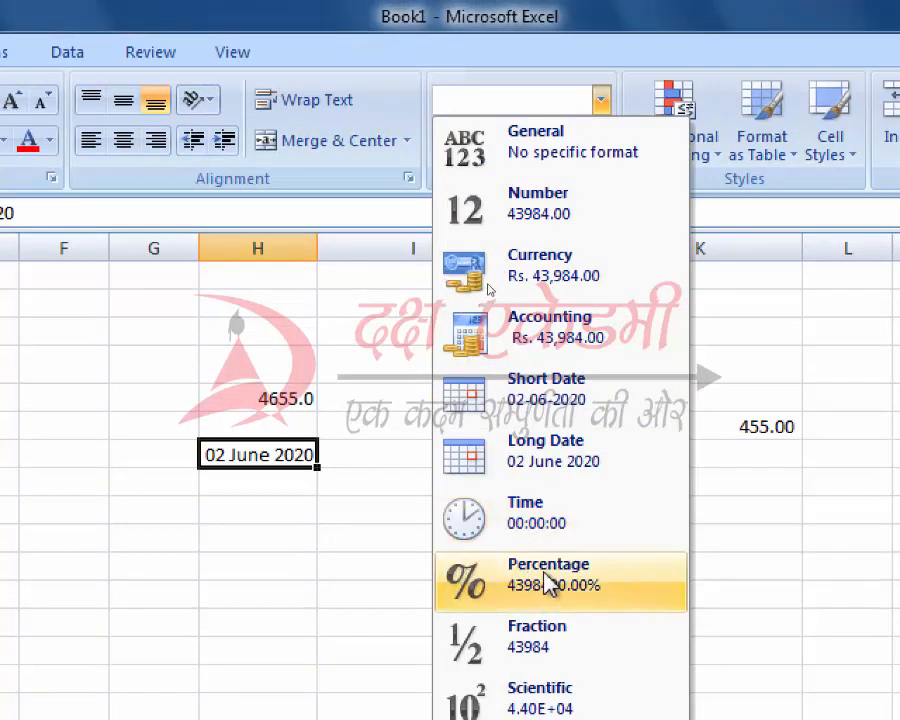
left_click(366, 507)
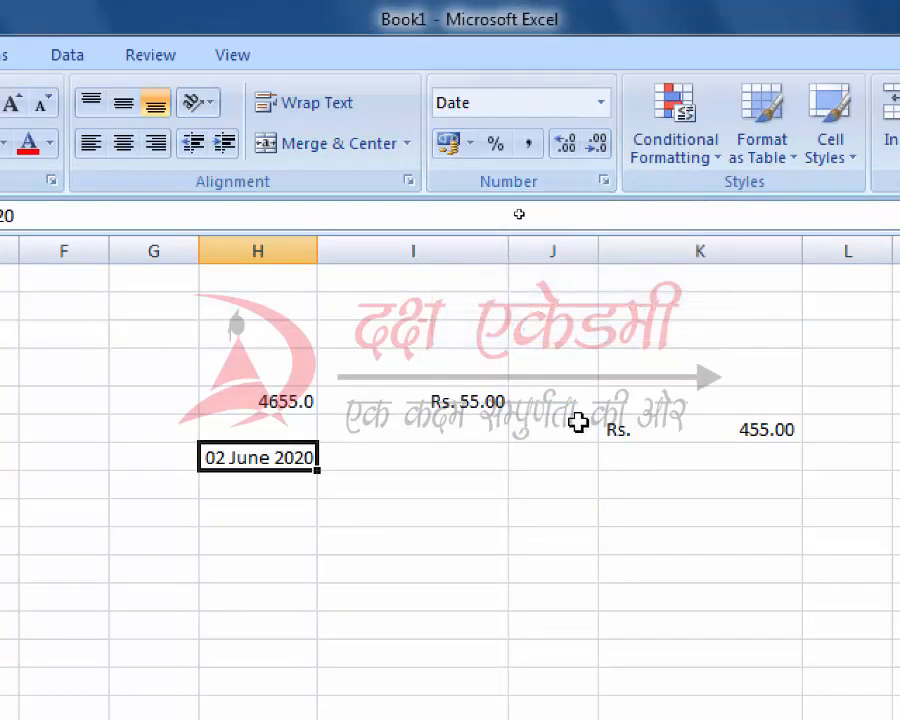
Enter 9566554 in cell J2 and apply the comma style to it
left_click(550, 307)
type("9566554")
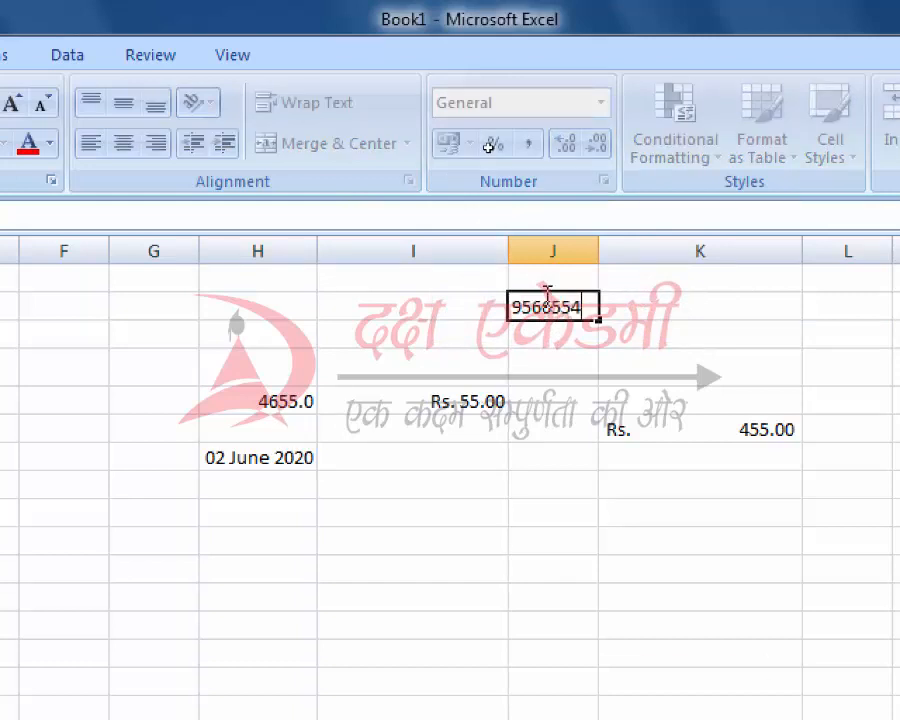
left_click(586, 324)
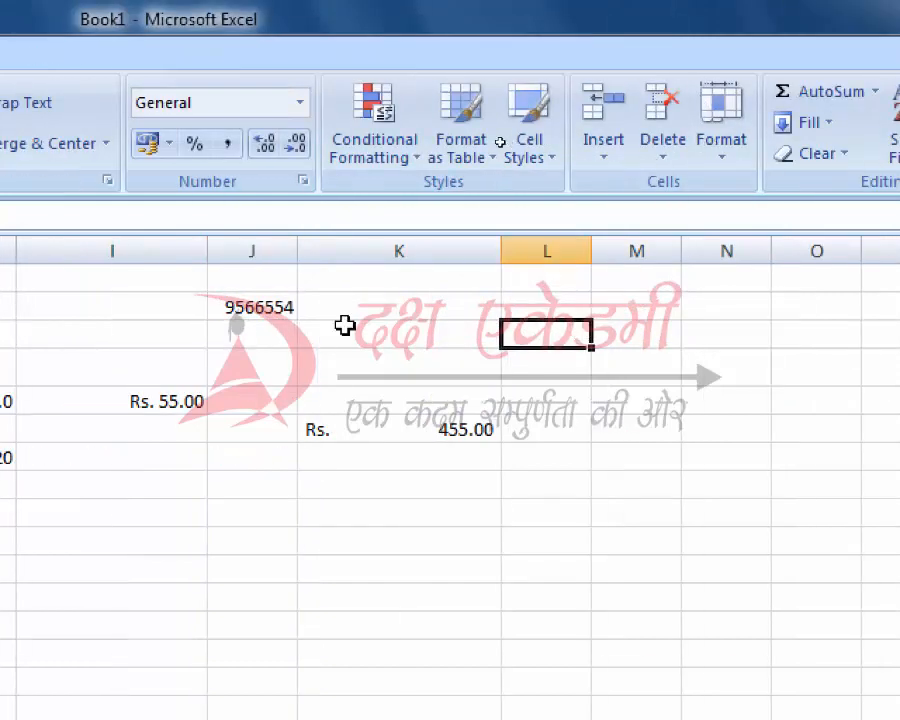
left_click(245, 309)
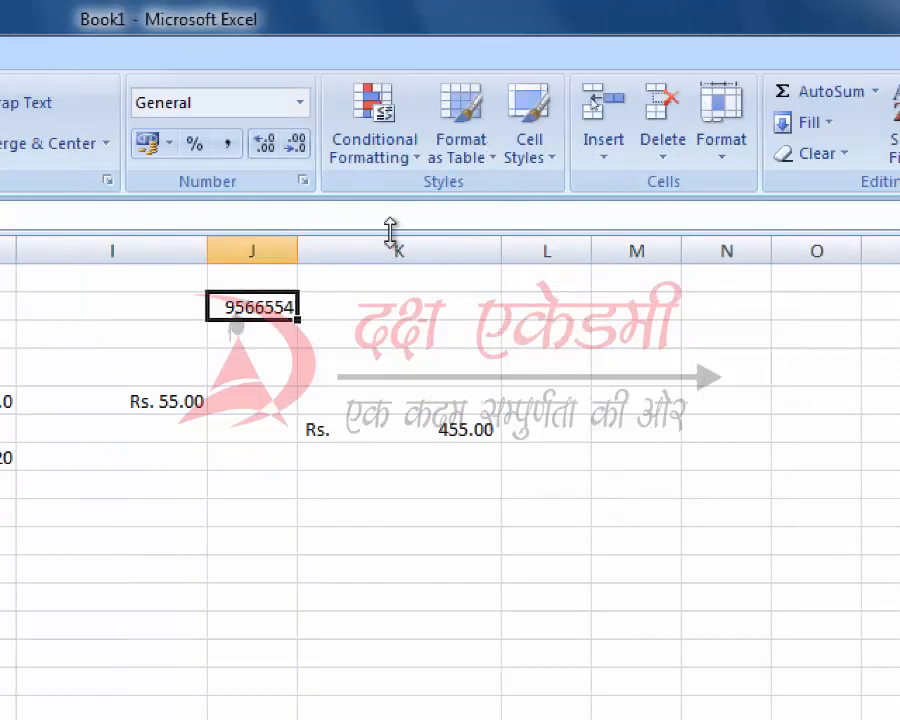
left_click(238, 147)
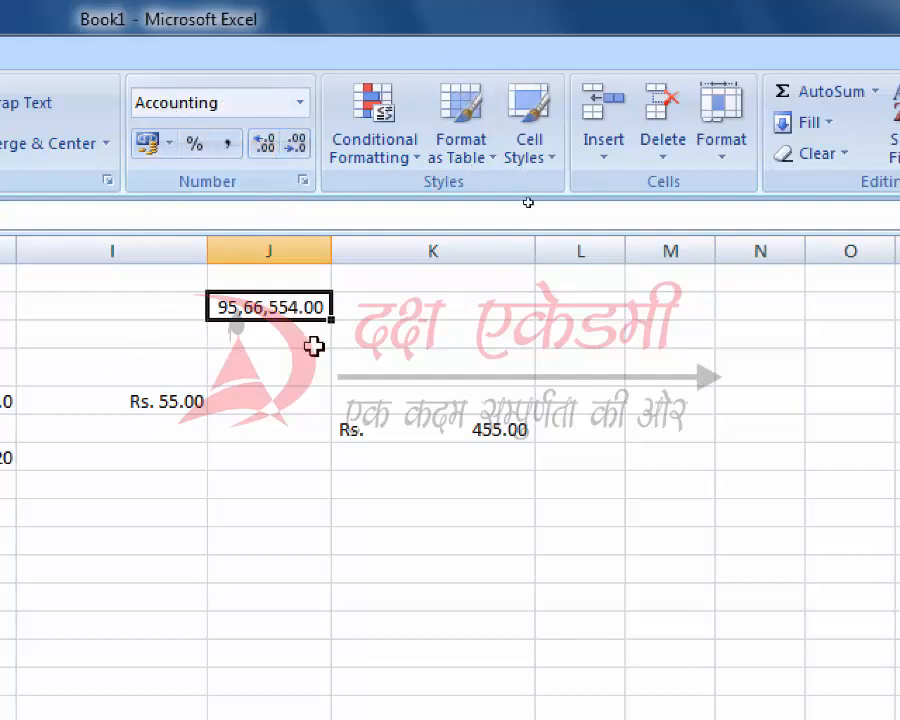
Clear the amount in cell K6 and enter 5456 in its place
left_click(441, 434)
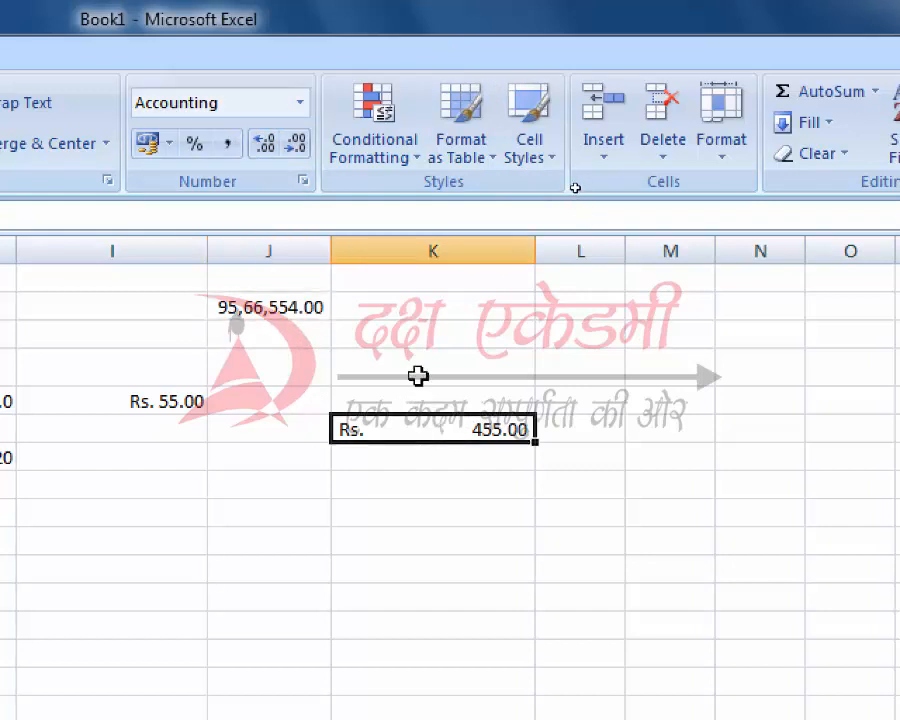
left_click(300, 105)
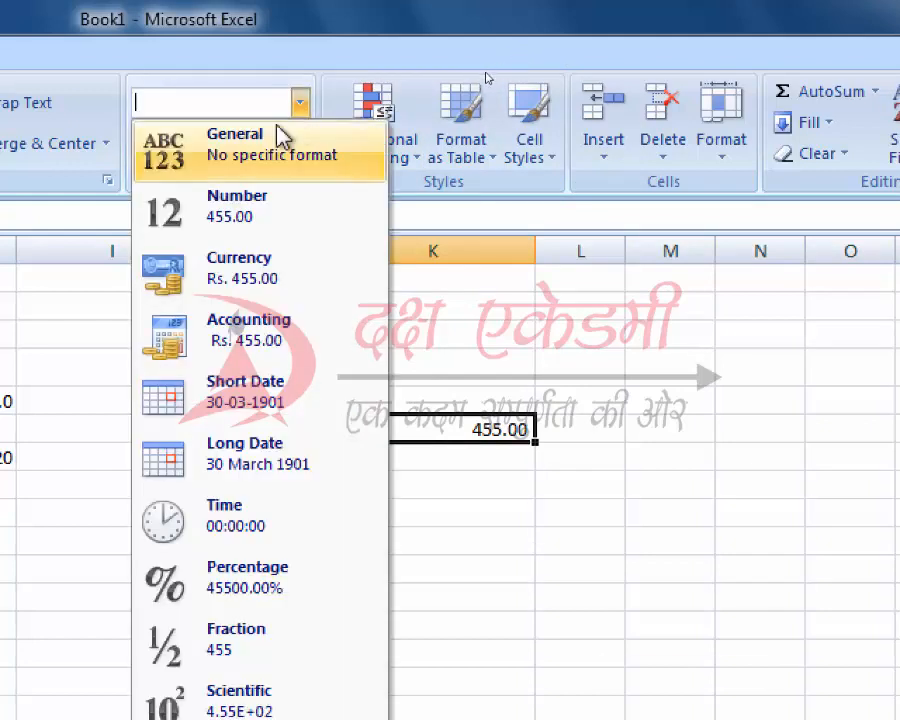
left_click(560, 308)
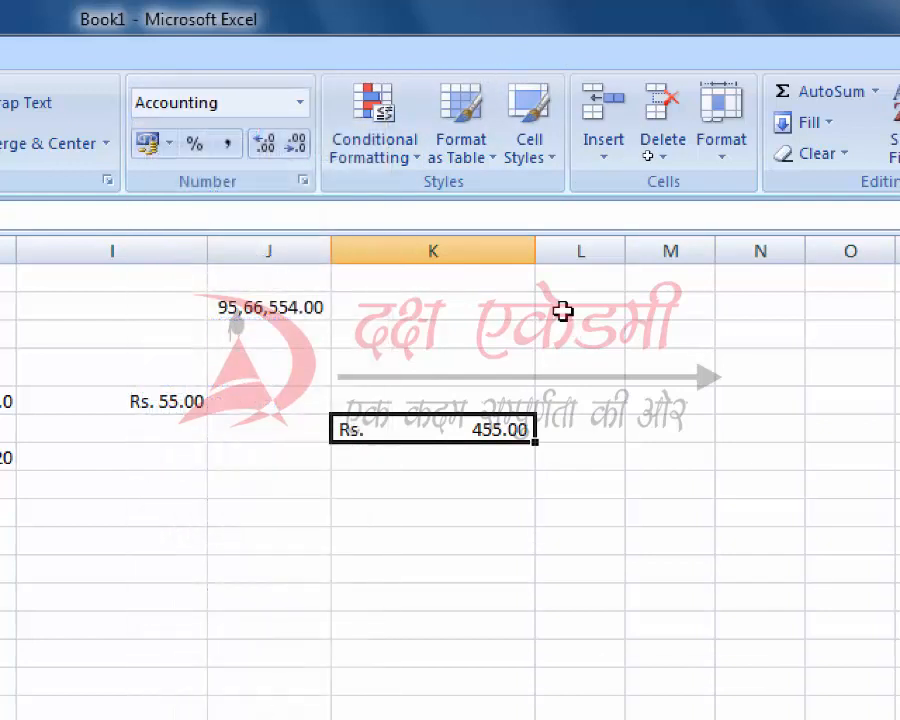
key("Delete")
key("ctrl+z")
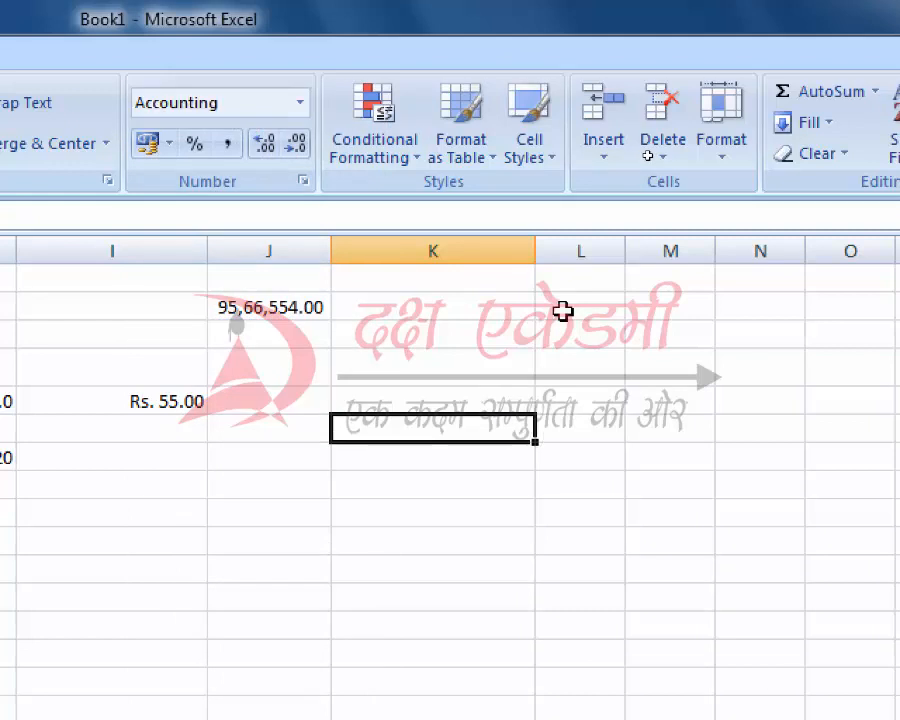
type("545")
key("Up")
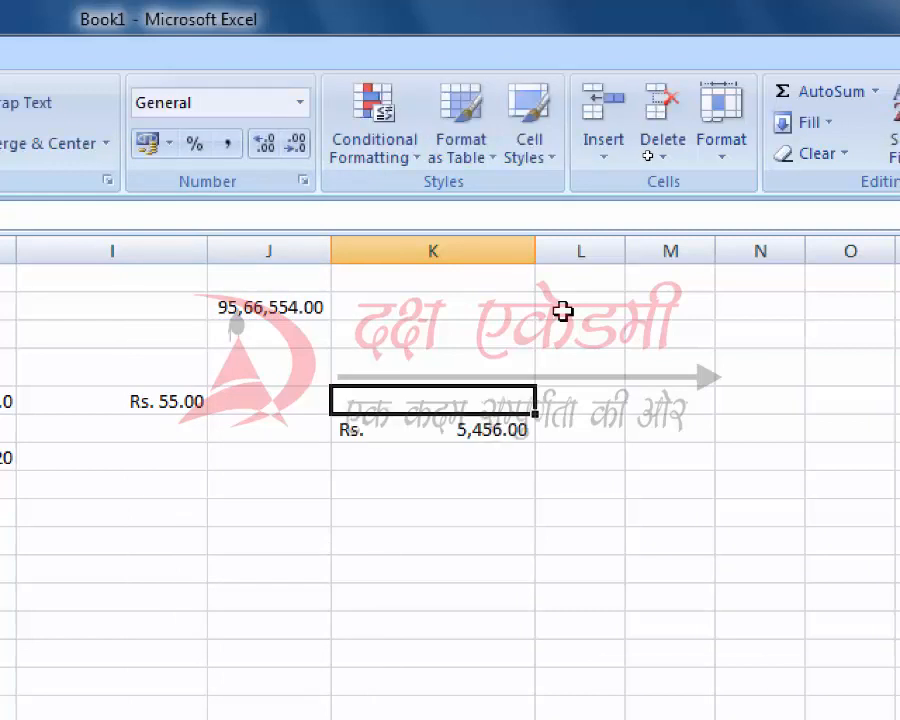
Reset cells K6, J2 and I5 to the General number format
key("Down")
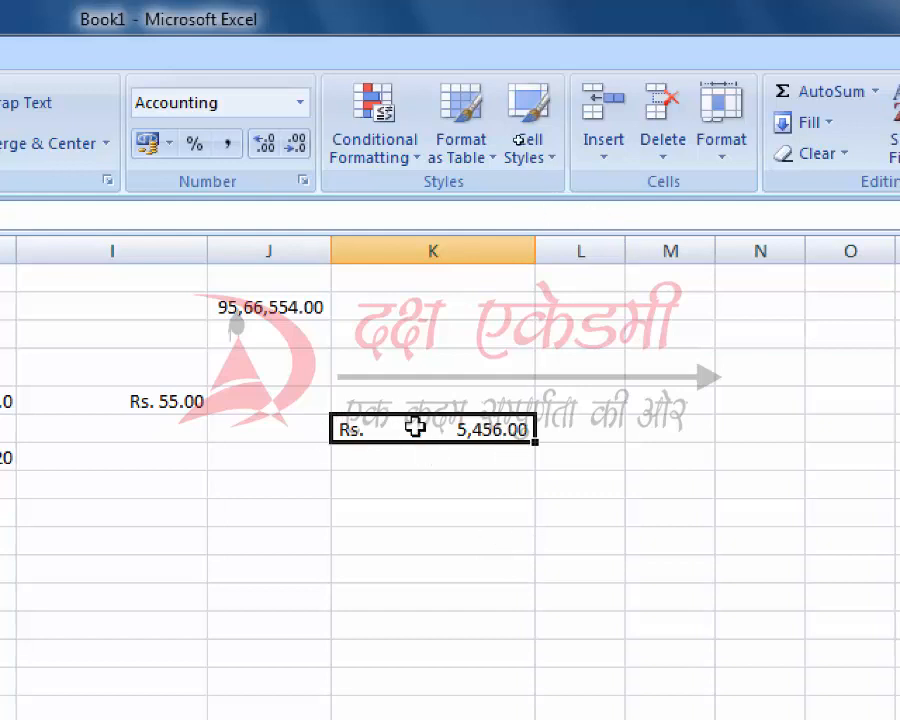
left_click(303, 104)
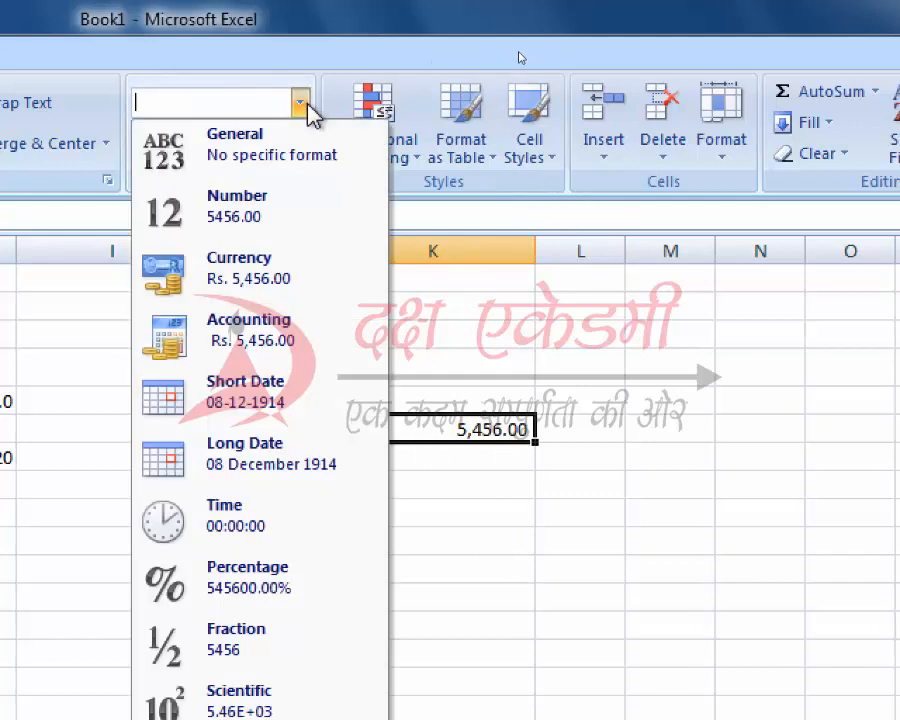
left_click(271, 151)
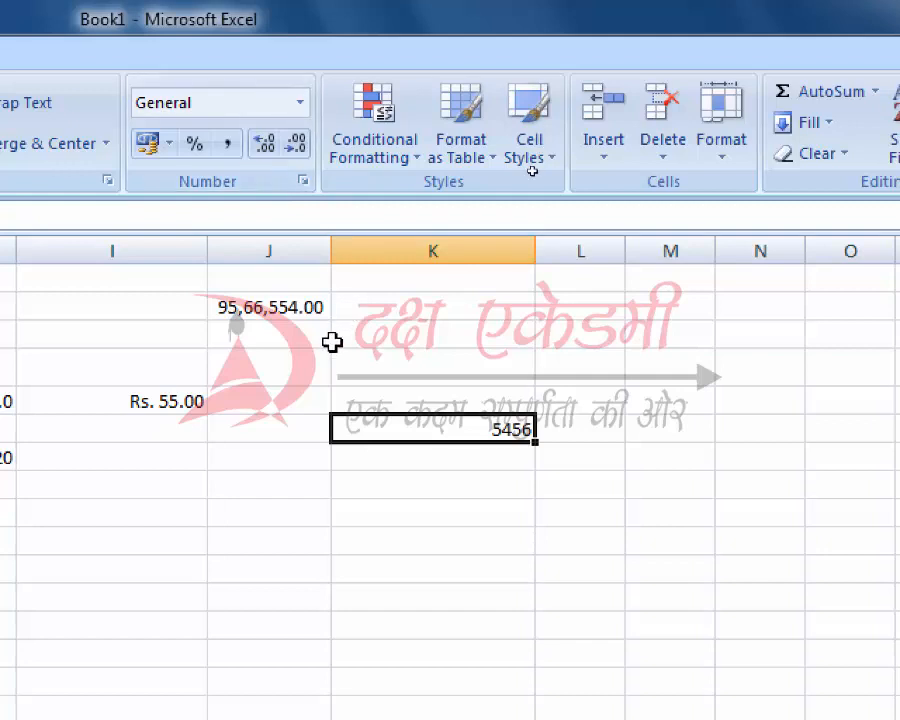
left_click(268, 308)
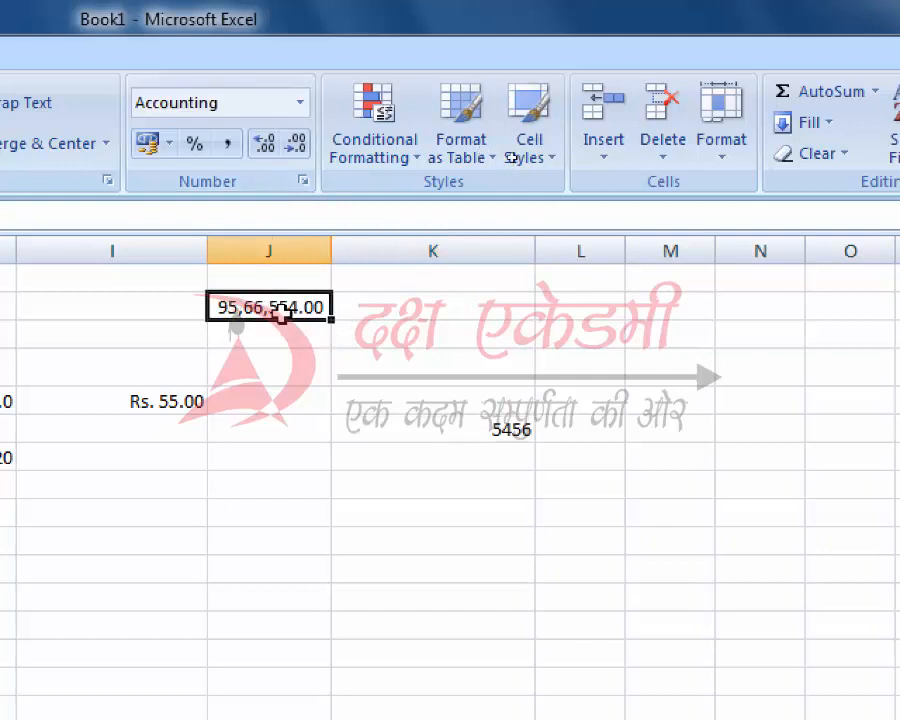
left_click(300, 103)
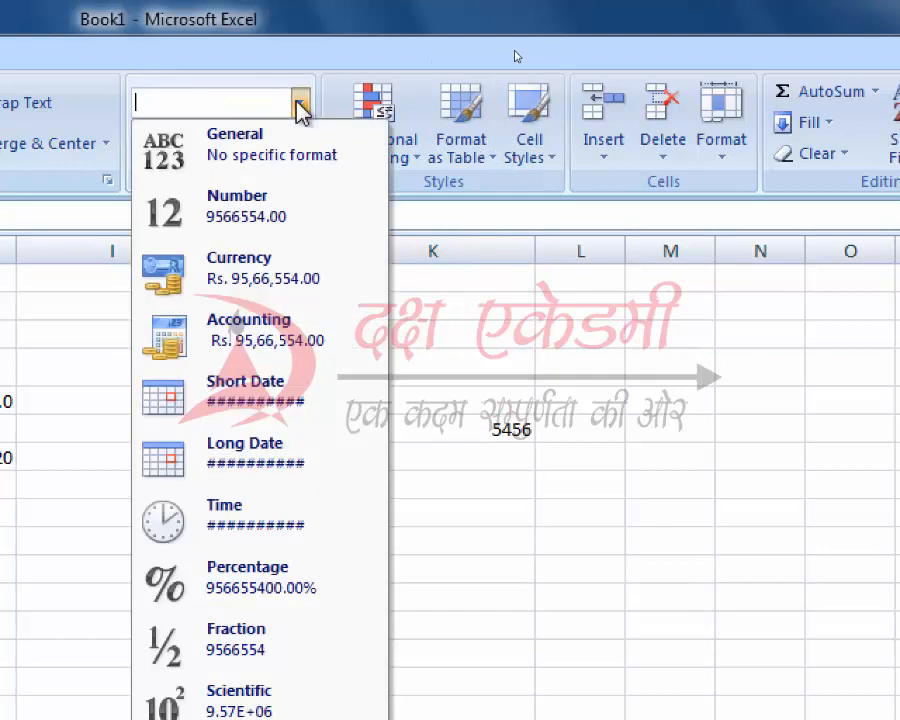
left_click(280, 165)
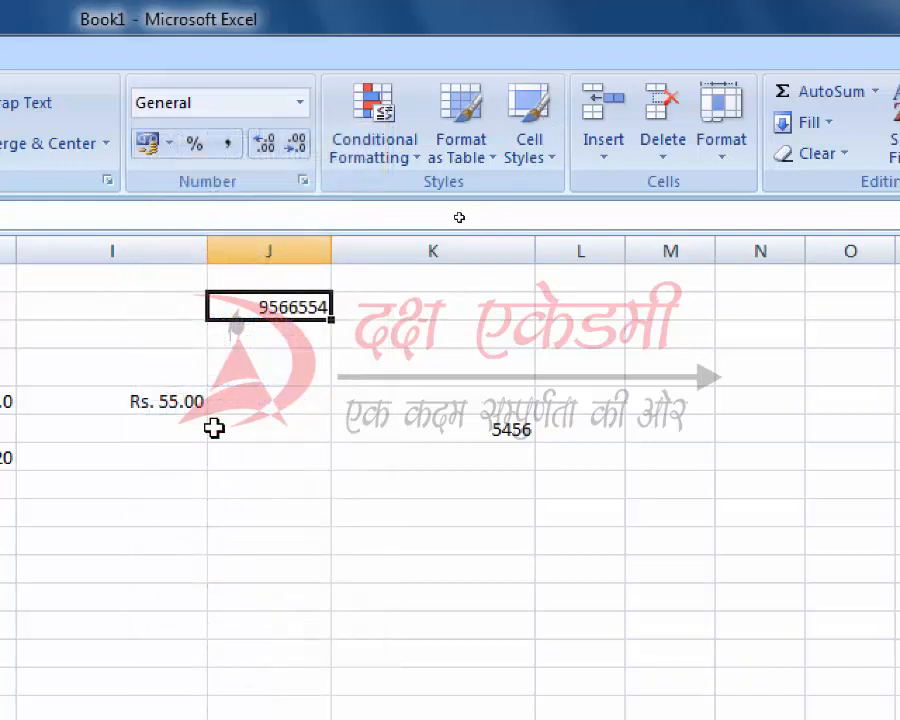
left_click(152, 410)
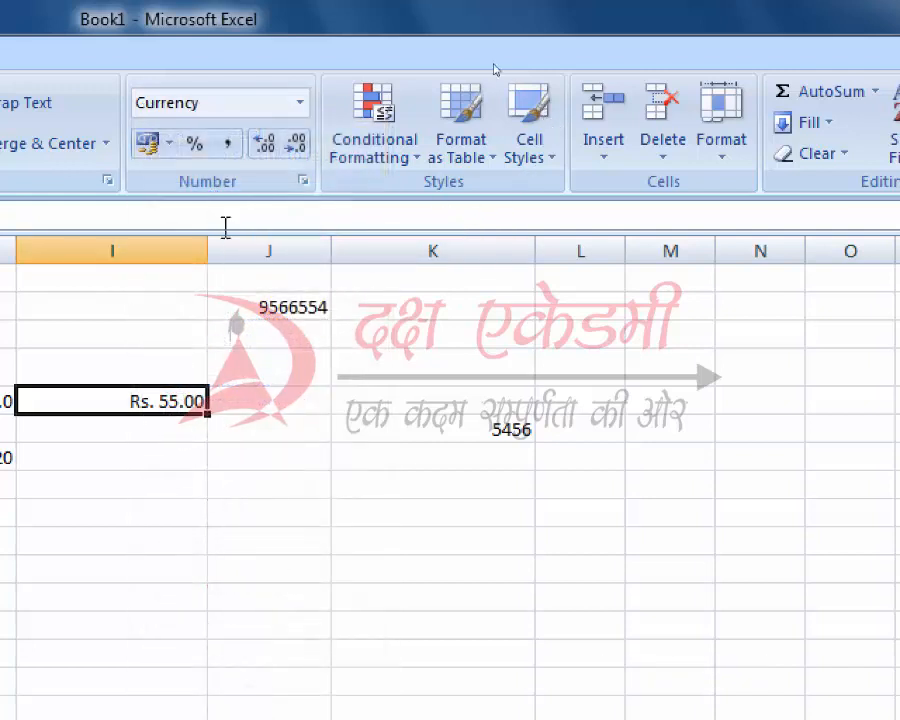
left_click(300, 103)
left_click(304, 160)
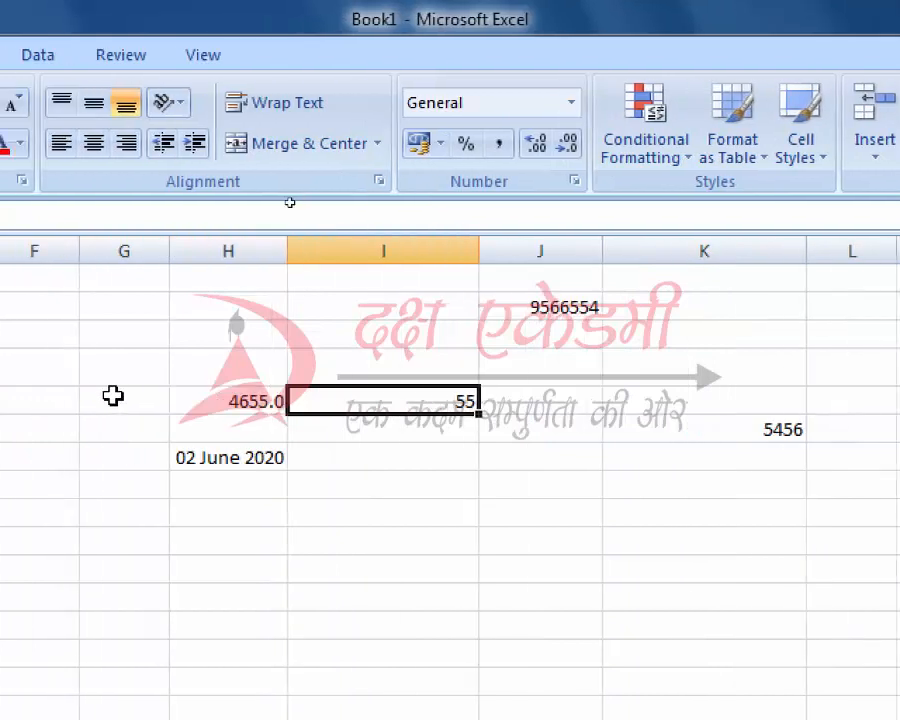
Reset cells H5 and H7 to the General number format
left_click(243, 398)
left_click(573, 102)
left_click(541, 150)
left_click(212, 458)
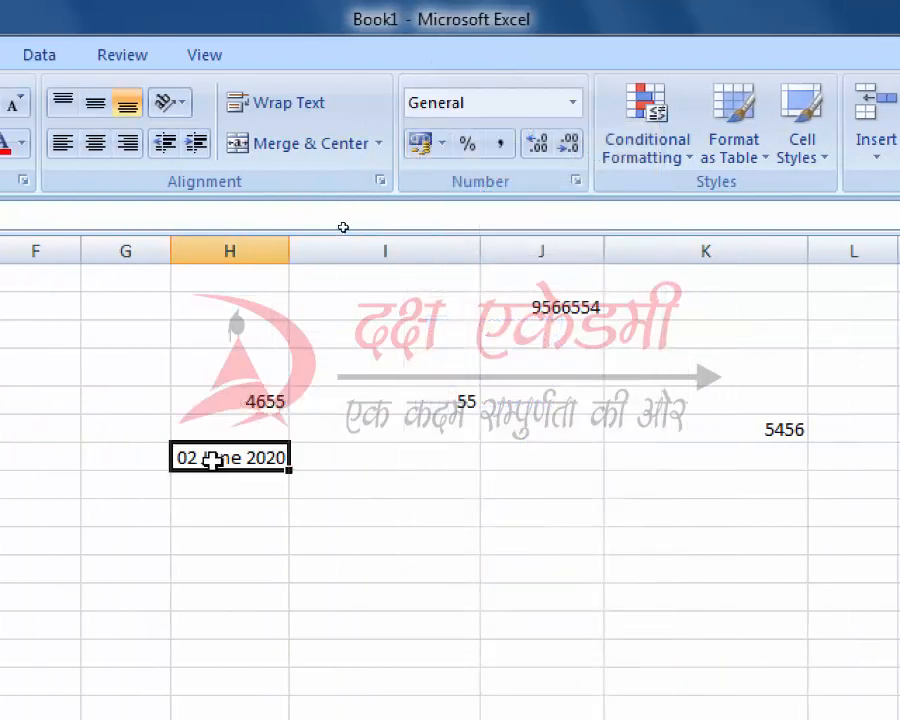
left_click(578, 103)
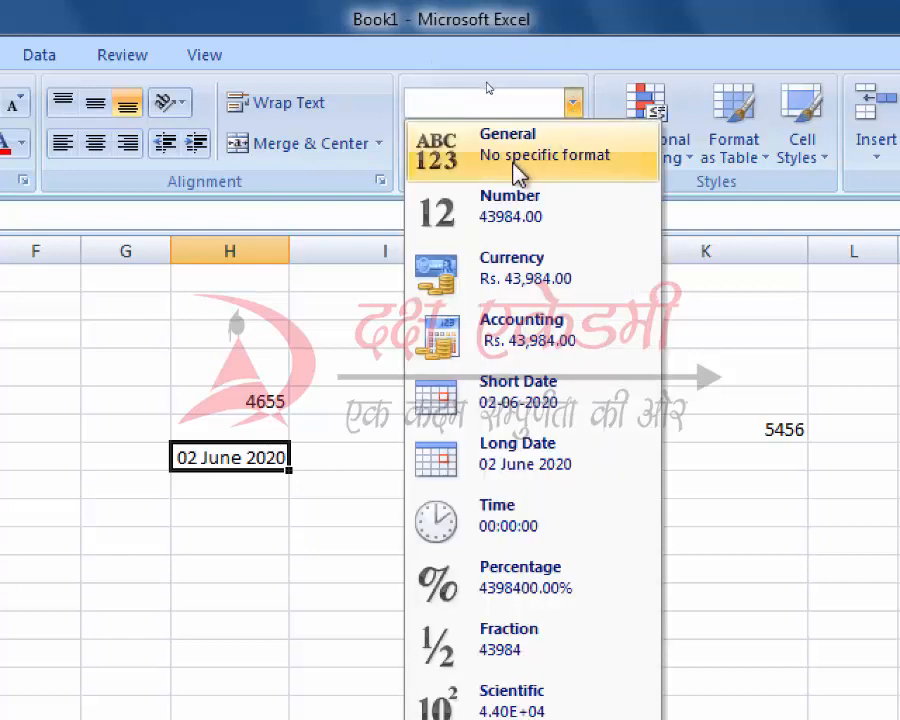
left_click(518, 172)
Clear the contents of the sample values in range H2:K8
left_click_drag(196, 318, 788, 488)
key("Delete")
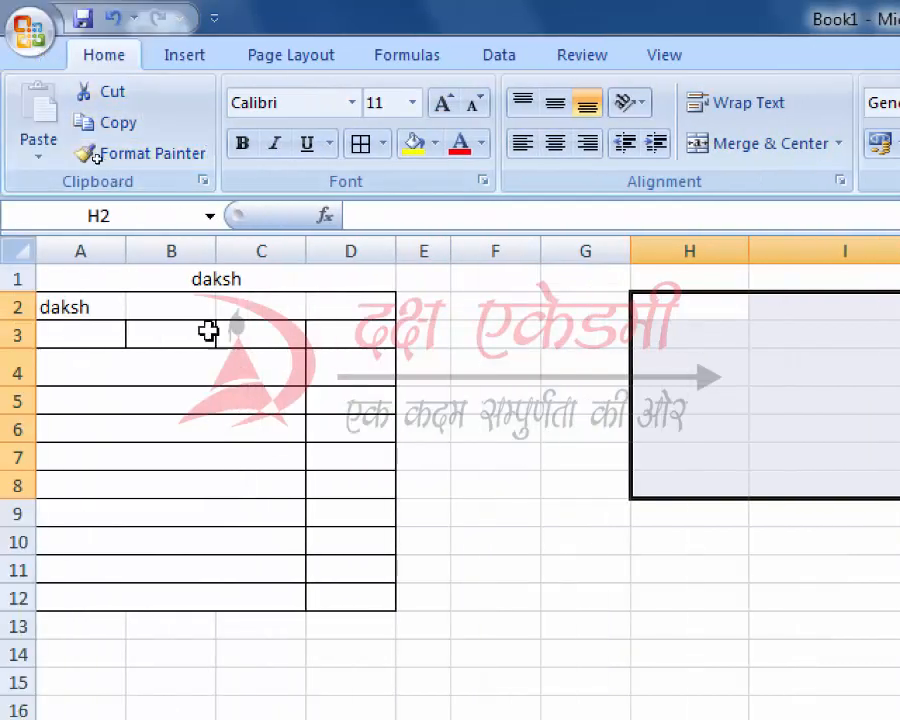
Enter the text daksh in cell F4
left_click(518, 358)
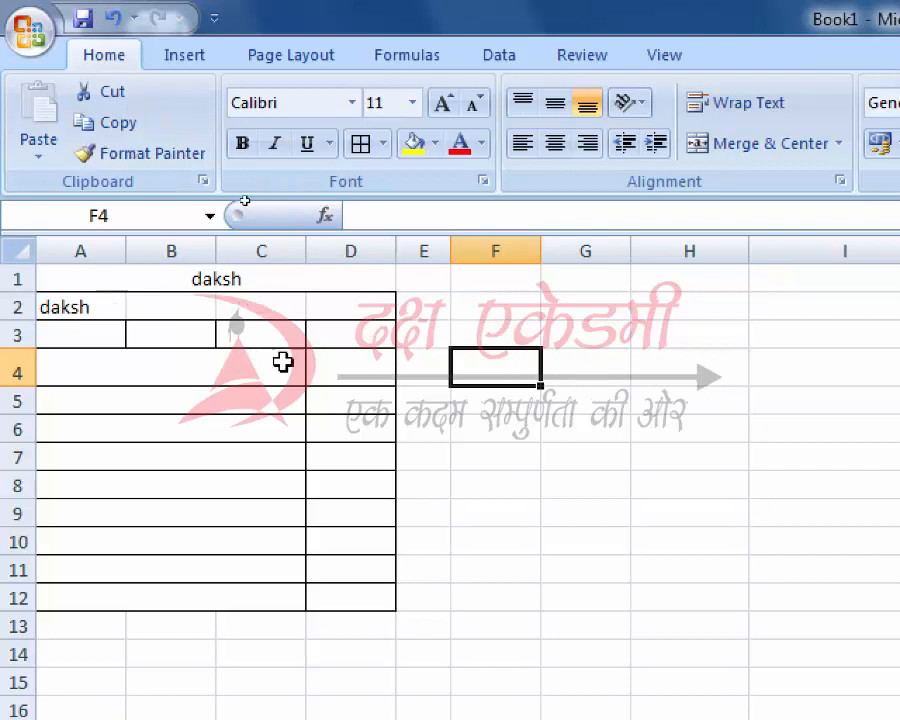
type("daksh")
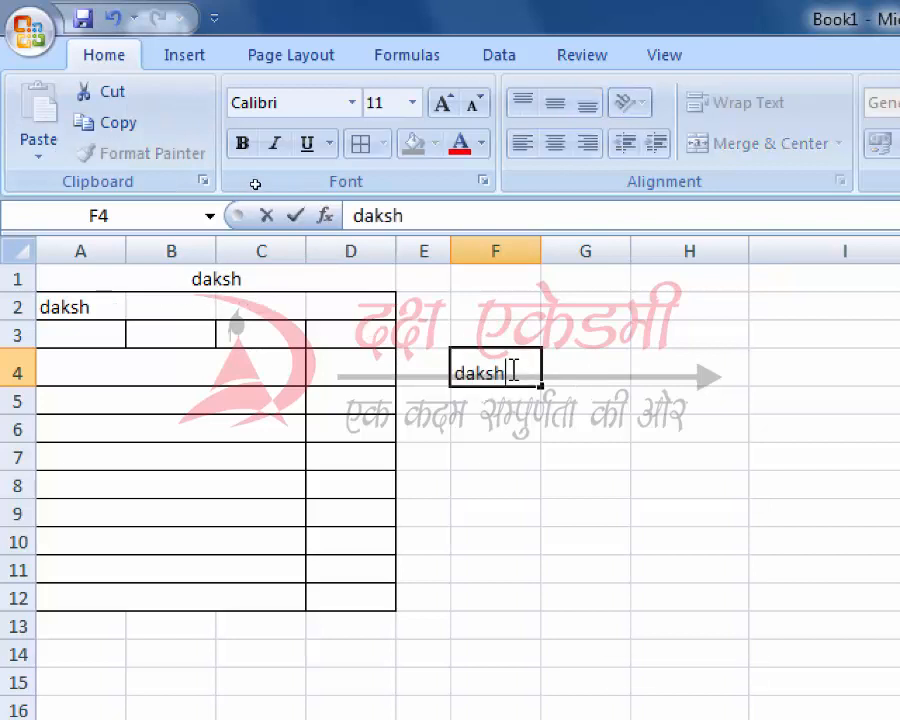
left_click(482, 477)
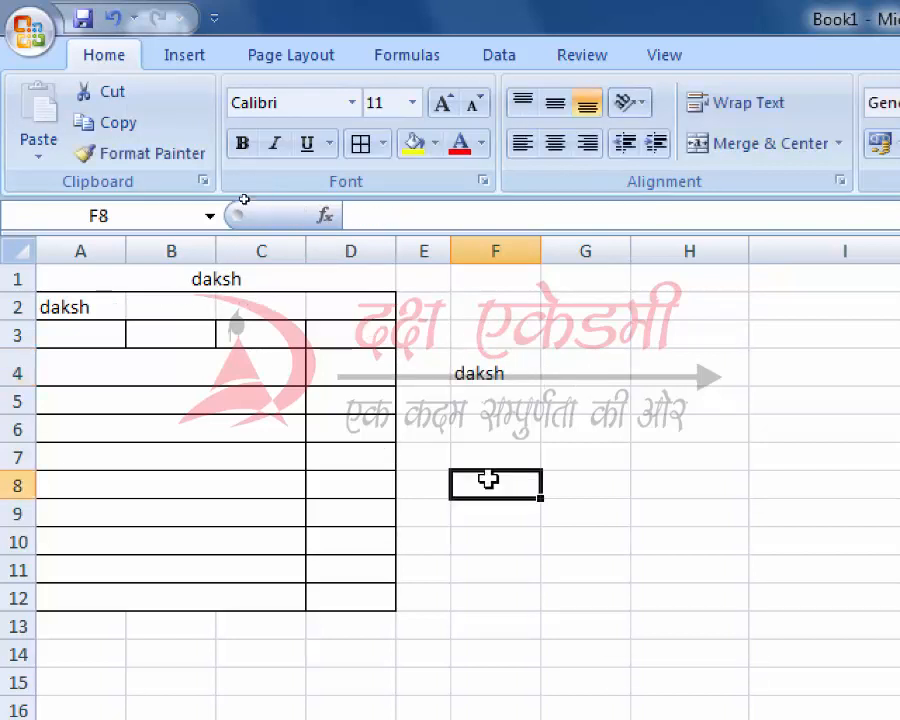
Cut the text daksh from cell F4 and paste it into cell H4
left_click(477, 368)
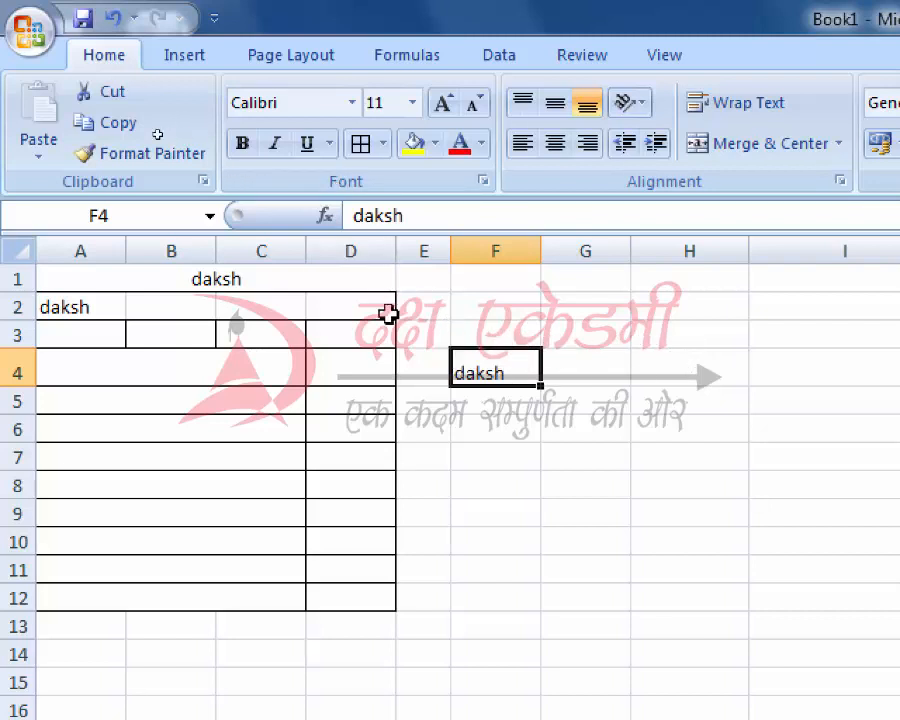
left_click(113, 93)
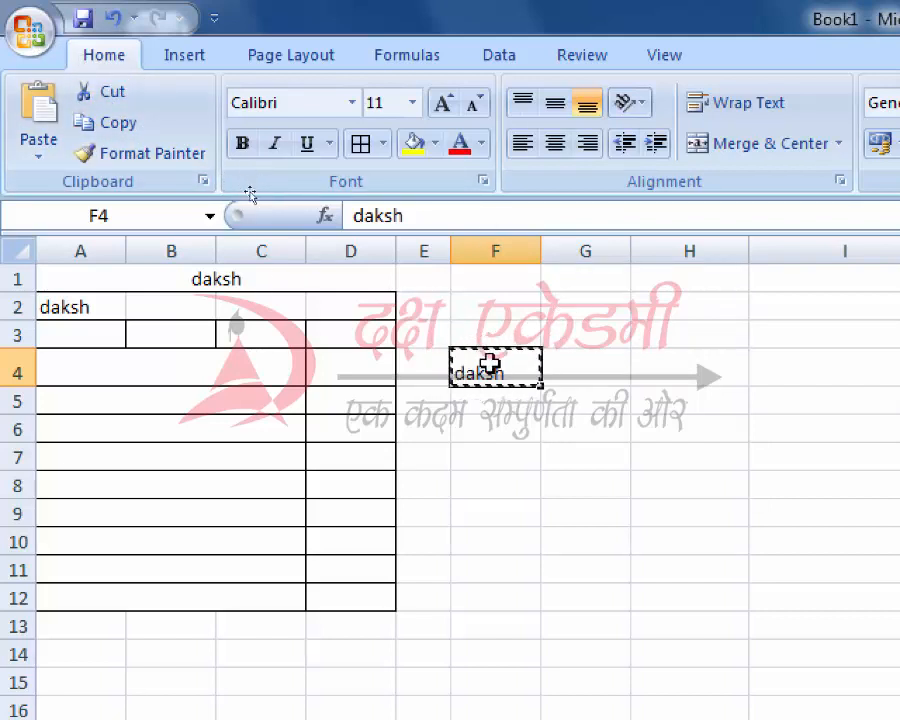
left_click(699, 357)
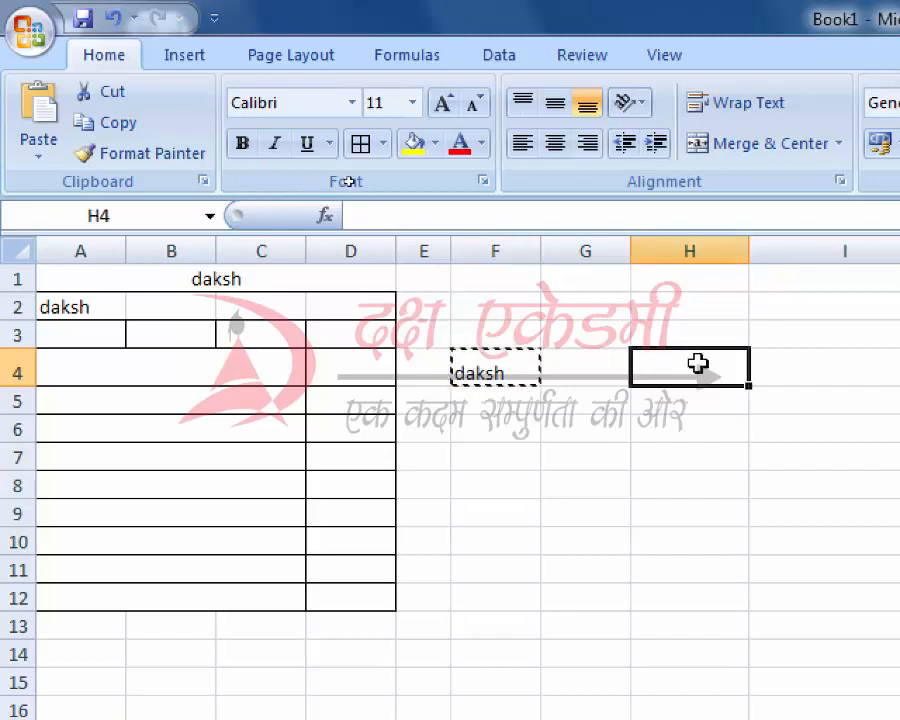
left_click(40, 97)
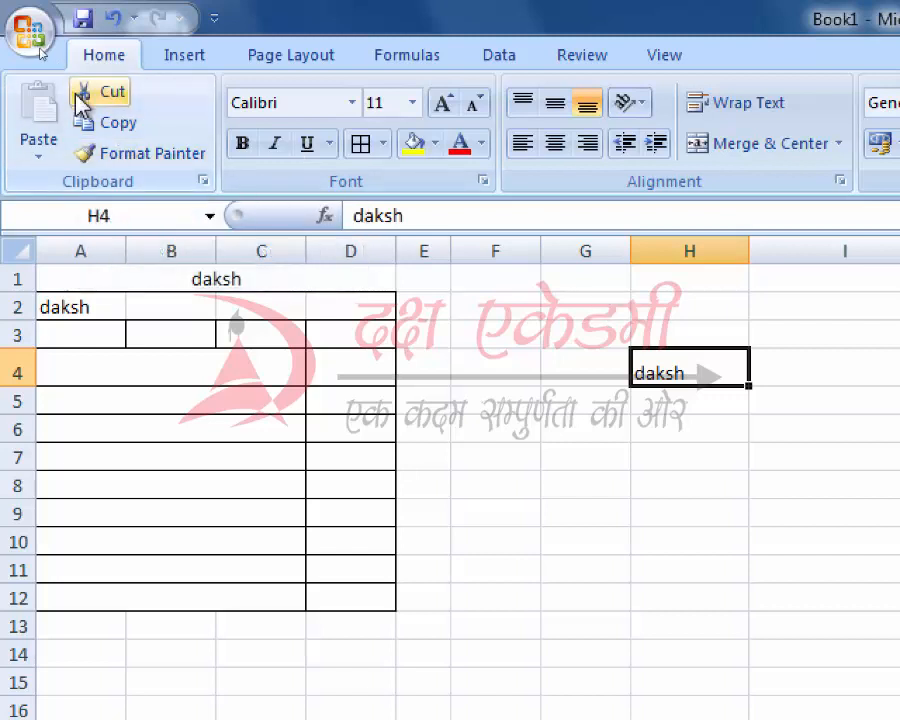
Copy cell H4 and paste it into cells G3, G7 and F9
left_click(114, 124)
left_click(552, 340)
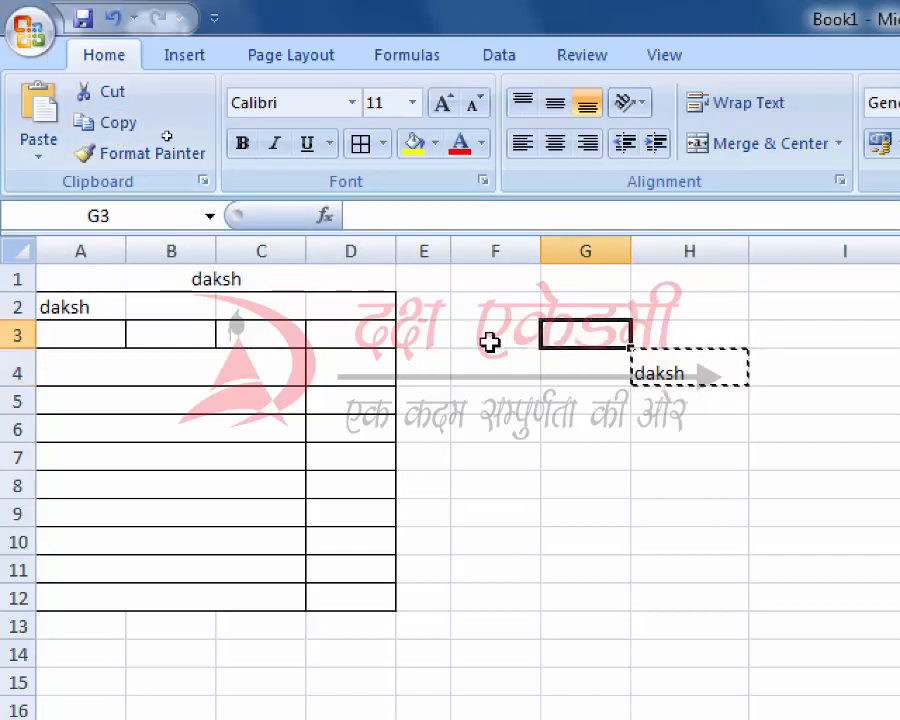
left_click(40, 116)
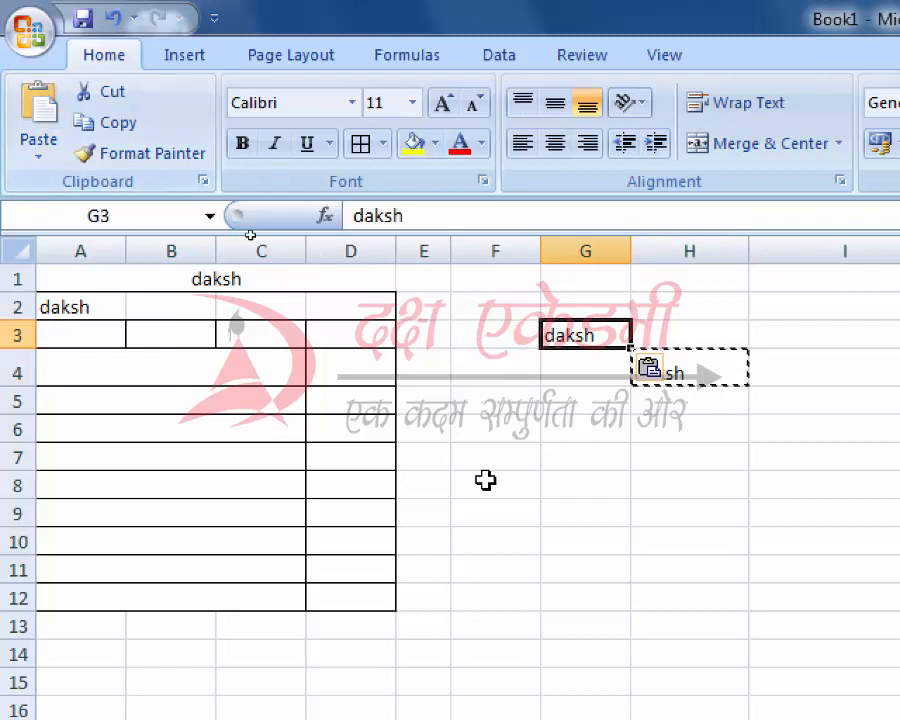
left_click(545, 458)
left_click(40, 115)
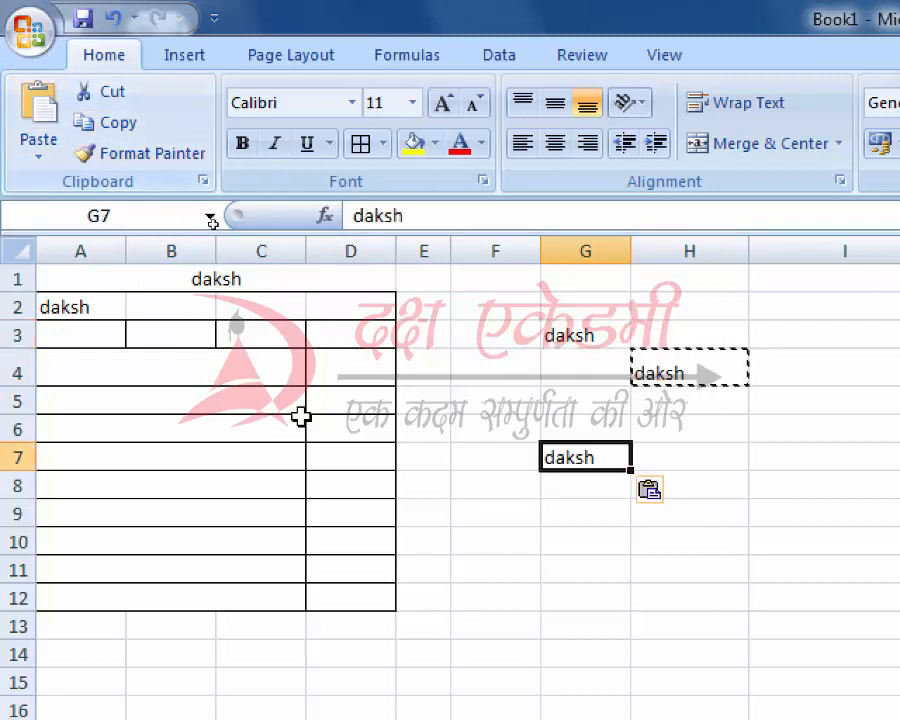
left_click(520, 508)
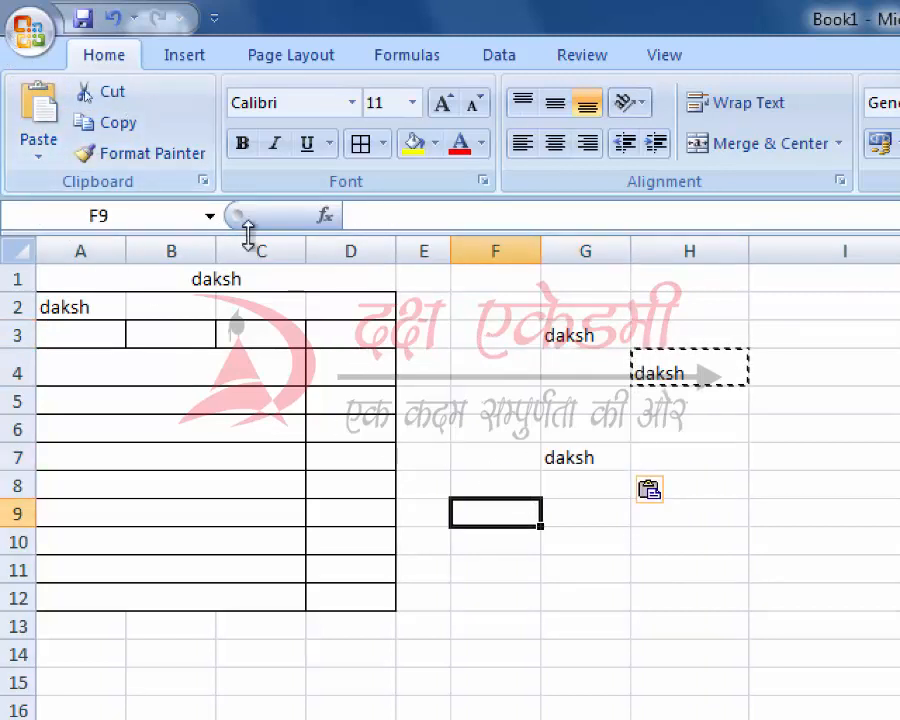
left_click(58, 108)
Paste the copied daksh text into cells F3, F6, G9 and H6, and end the copy mode
left_click(528, 331)
left_click(471, 324)
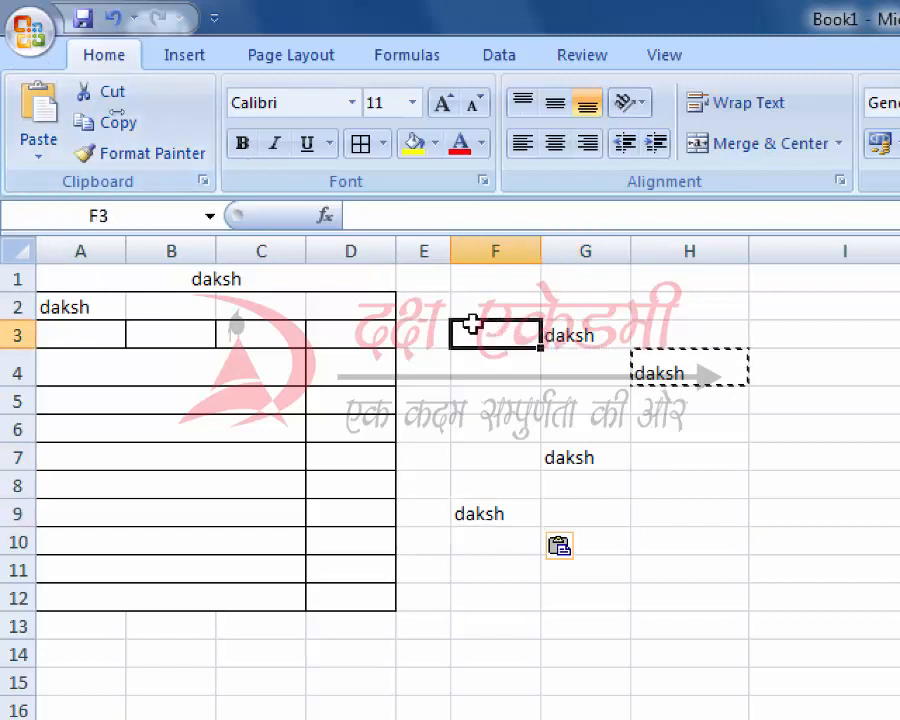
left_click(40, 118)
left_click(490, 428)
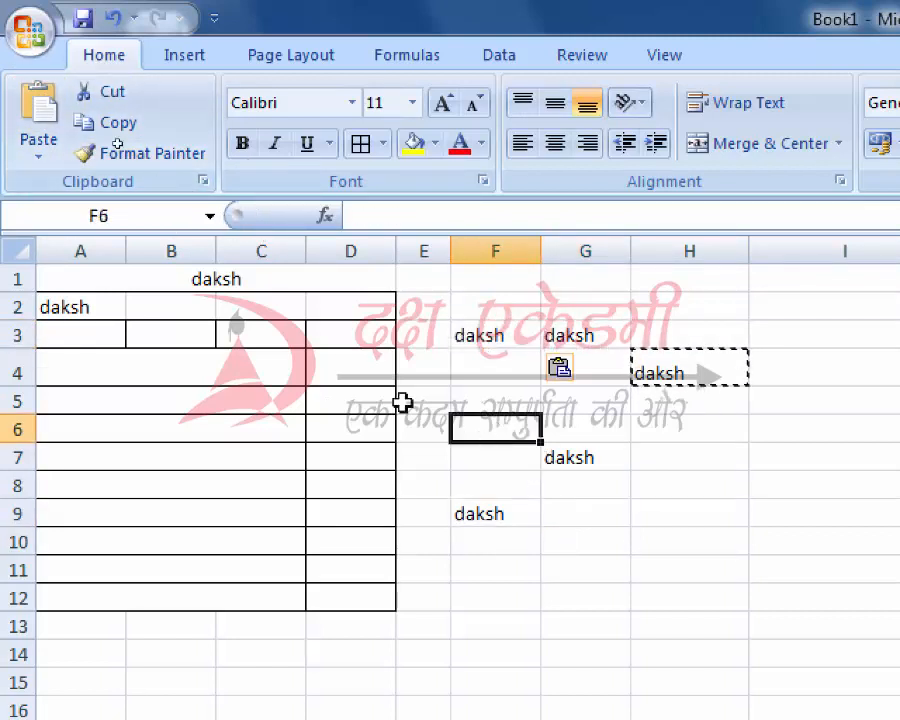
left_click(36, 106)
left_click(615, 523)
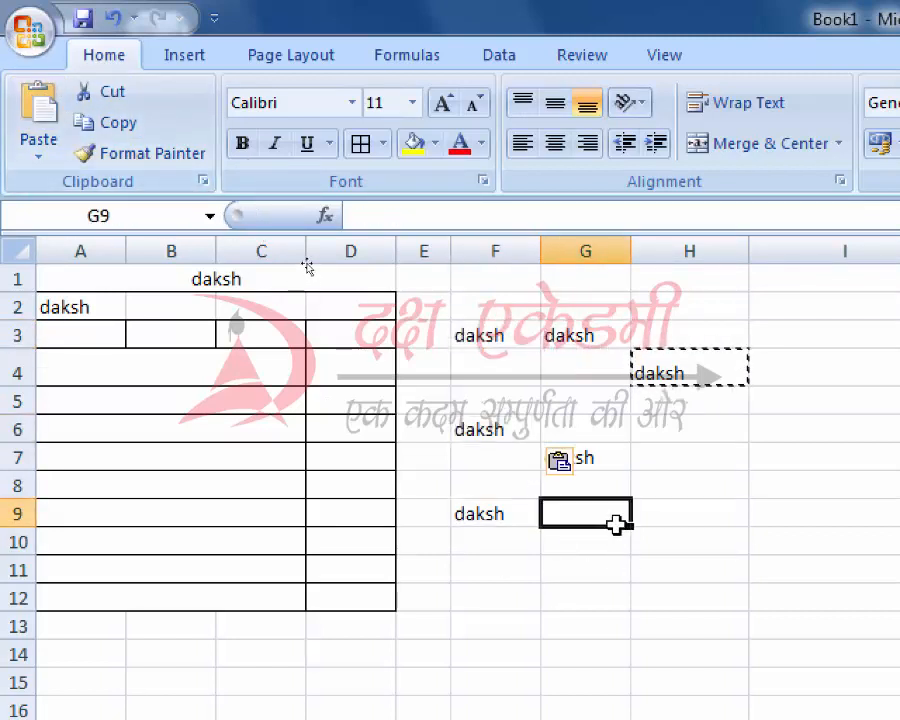
left_click(42, 124)
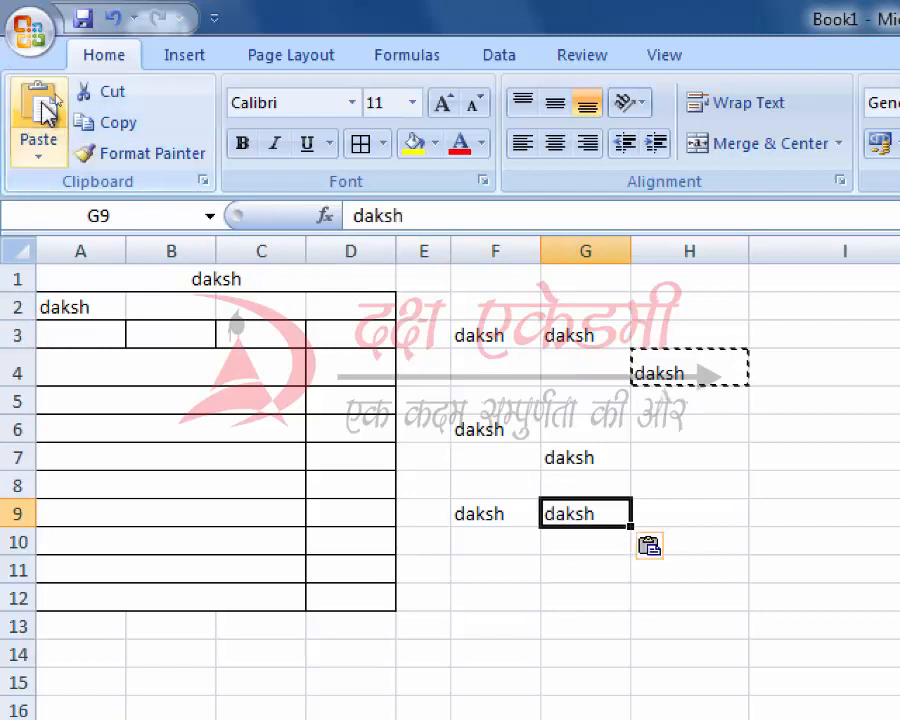
left_click(673, 424)
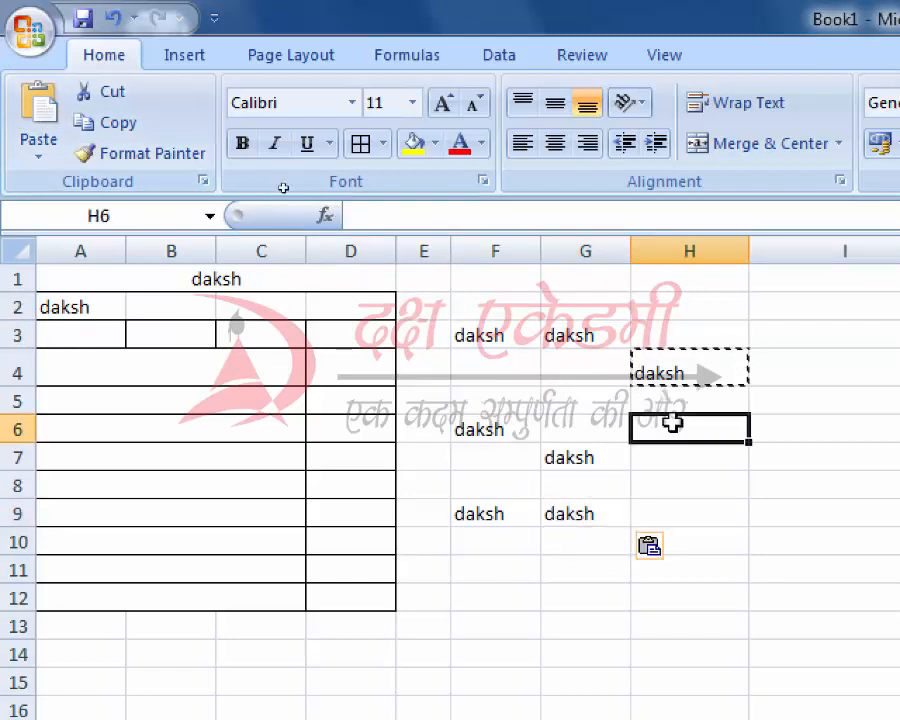
left_click(52, 106)
double_click(688, 368)
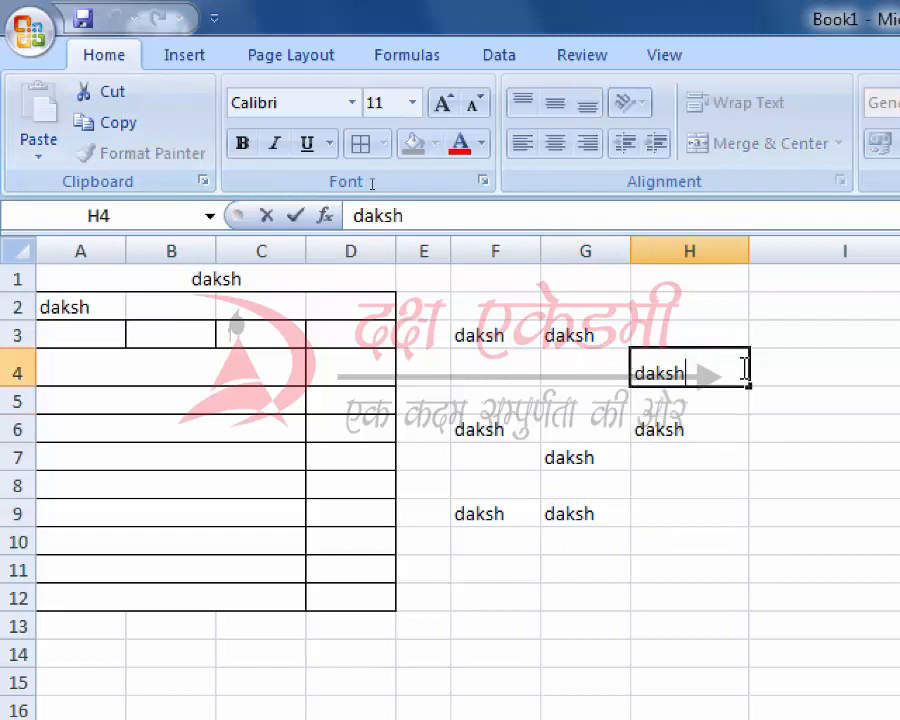
left_click(779, 361)
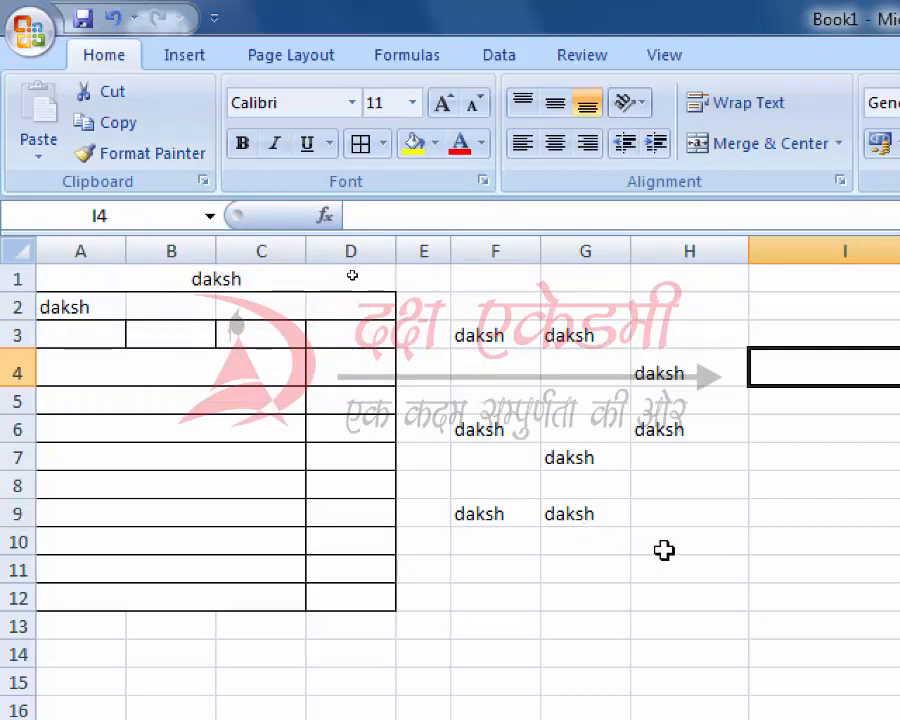
Format the empty cell H9 with a yellow fill and bold, red text at font size 18
left_click(707, 511)
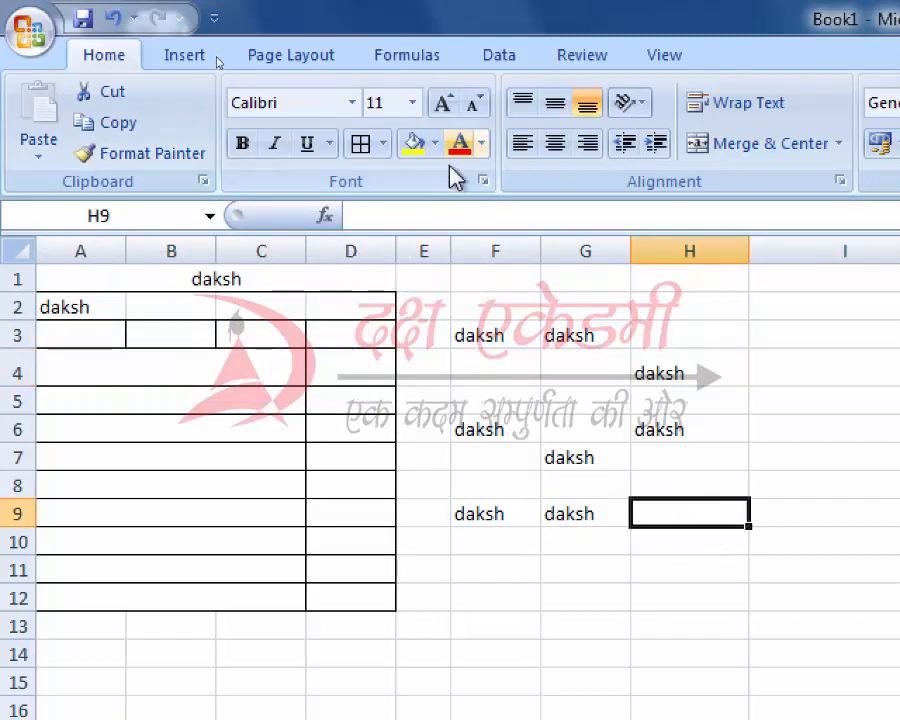
left_click(411, 144)
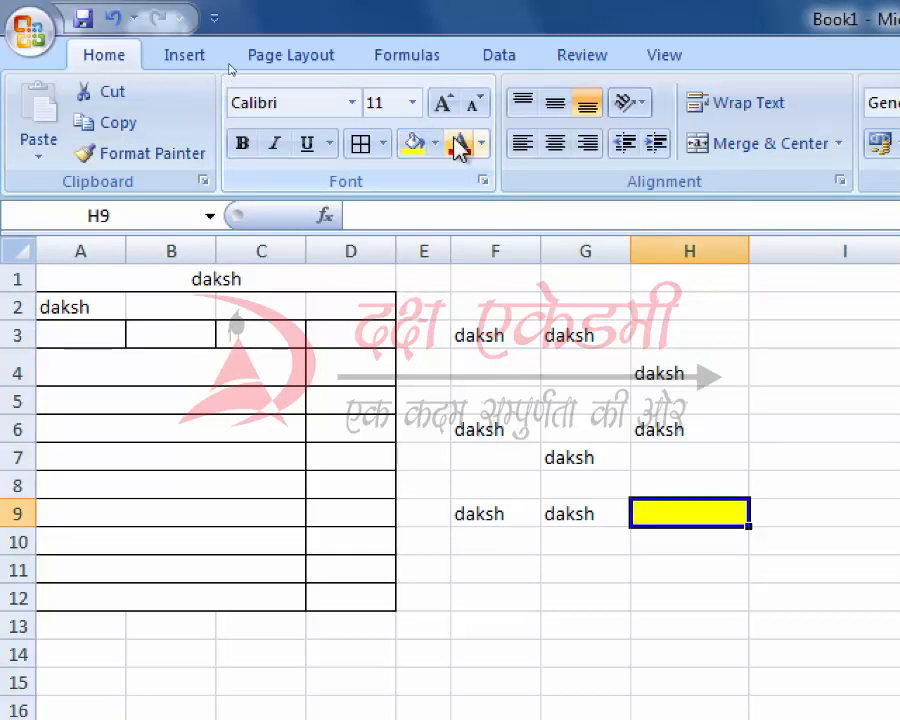
left_click(442, 102)
left_click(442, 102)
left_click(442, 102)
left_click(442, 102)
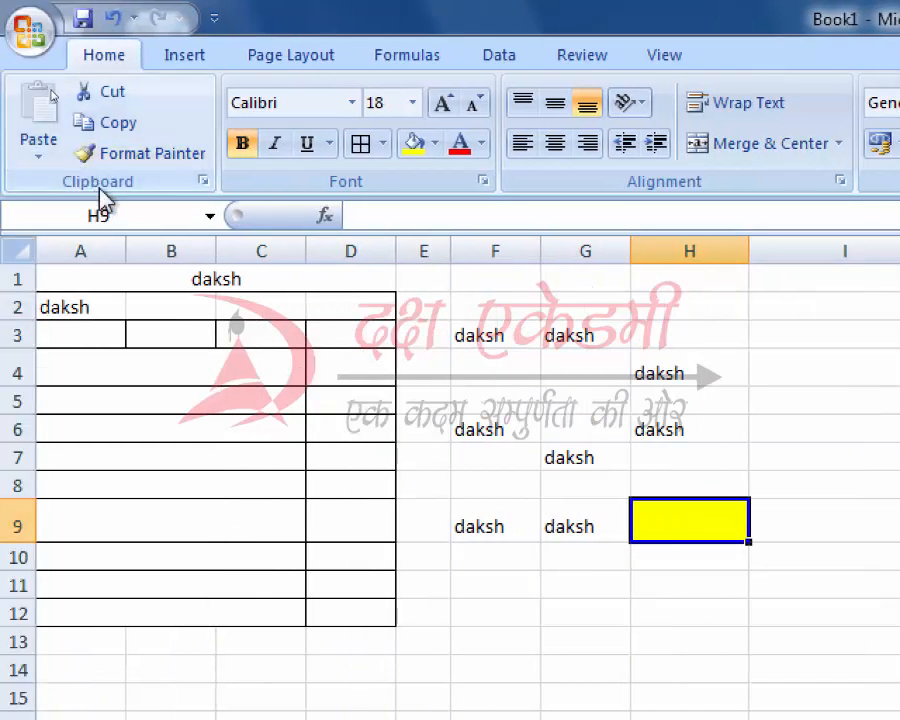
Apply cell H9's formatting with Format Painter to cells F3, H4, G6, F6, F9, G9, G3 and H6
left_click(110, 159)
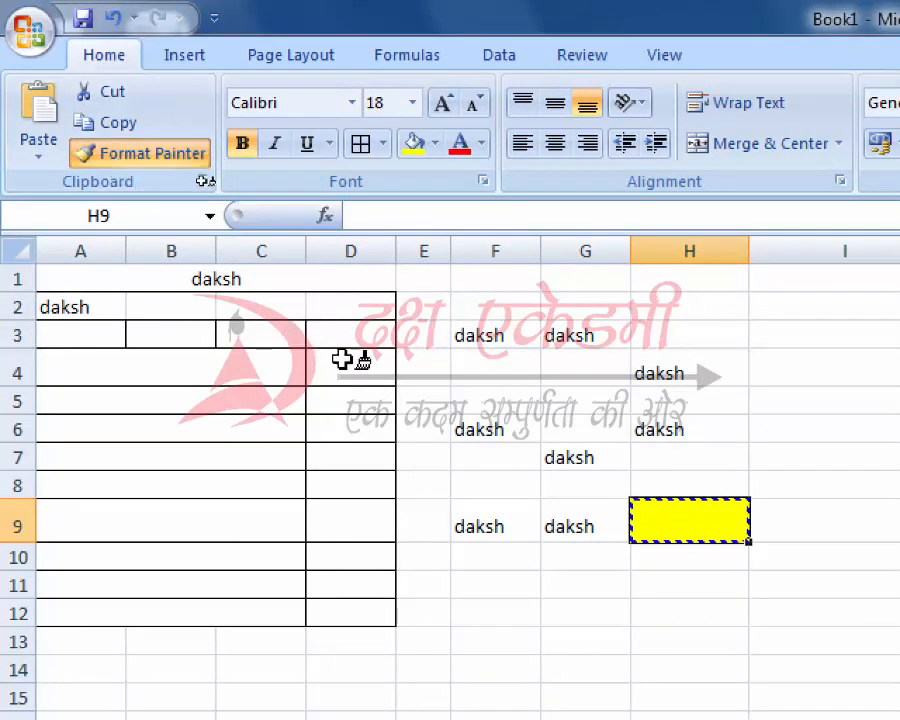
left_click(464, 326)
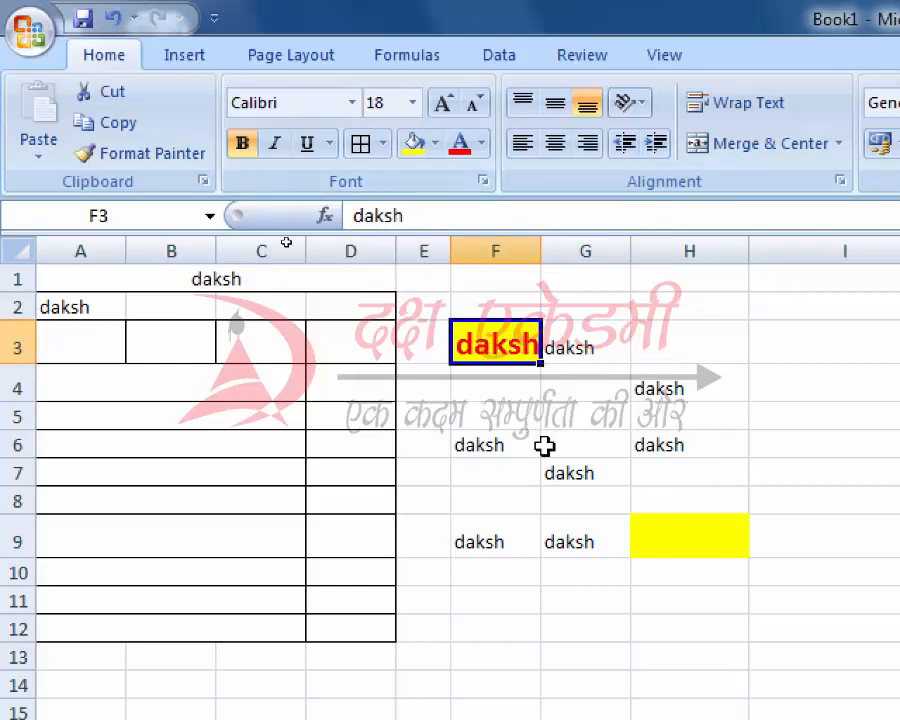
left_click(707, 539)
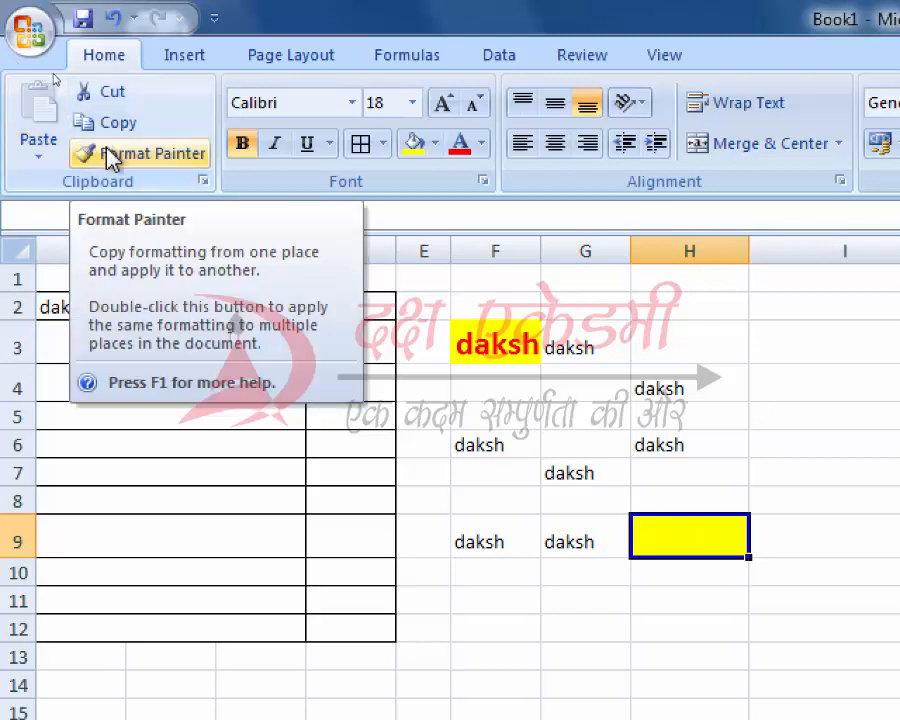
left_click(107, 152)
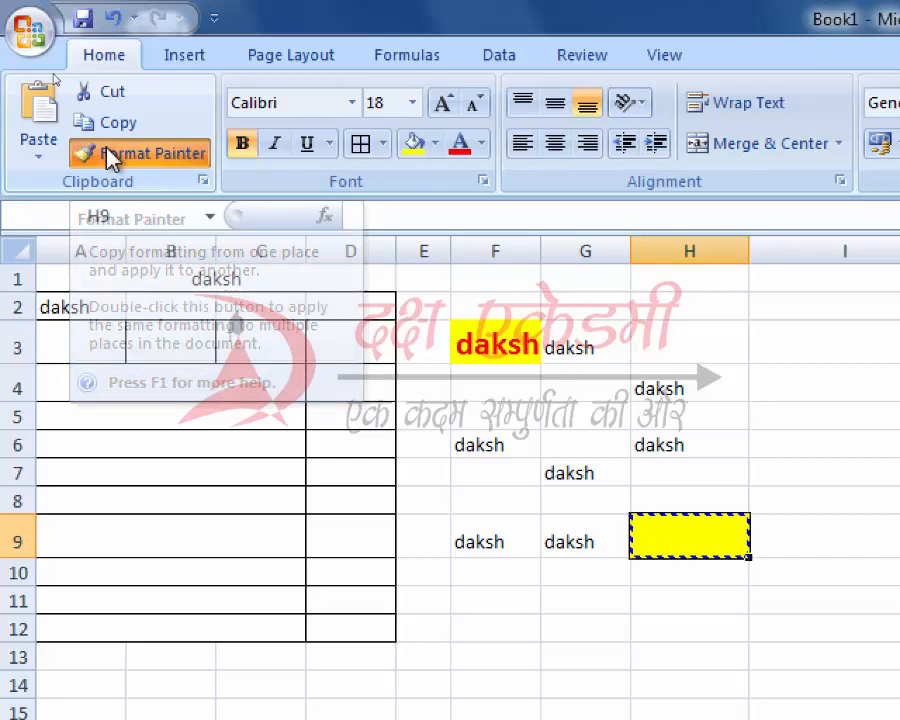
left_click(674, 390)
left_click(556, 448)
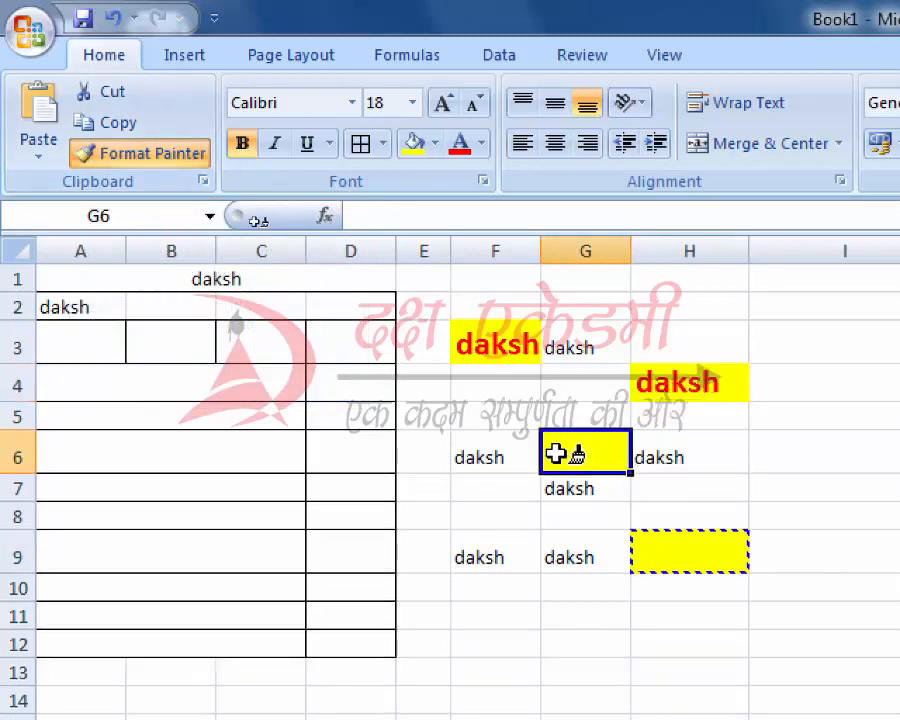
left_click(455, 446)
left_click(464, 542)
left_click(575, 536)
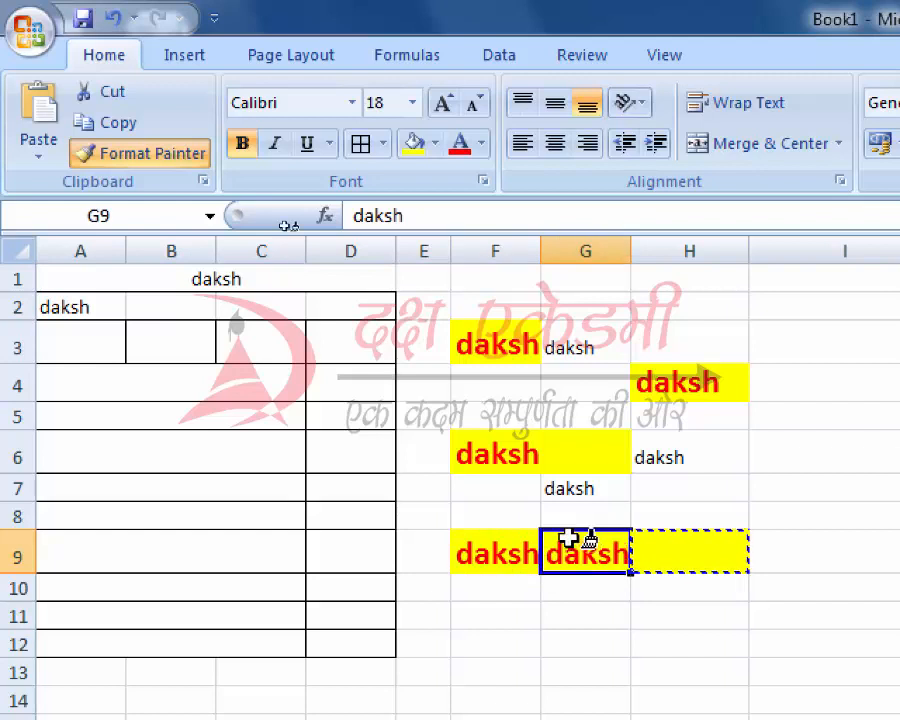
left_click(581, 340)
left_click(682, 462)
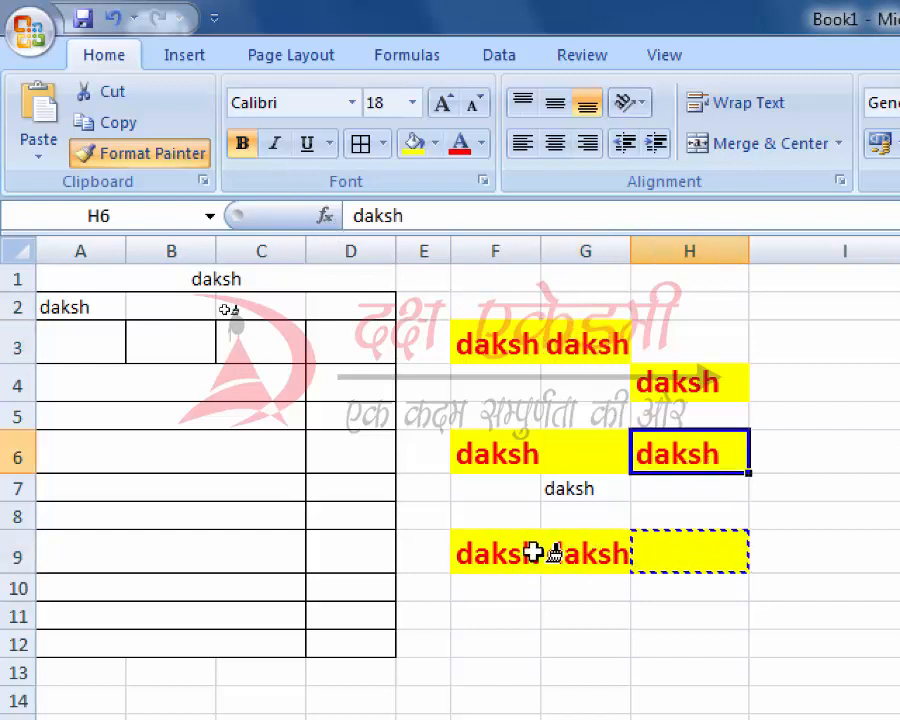
Paint the same formatting onto merged cell A8:C8, the row 1 heading and cell A2, and turn off Format Painter
left_click(277, 516)
left_click(145, 266)
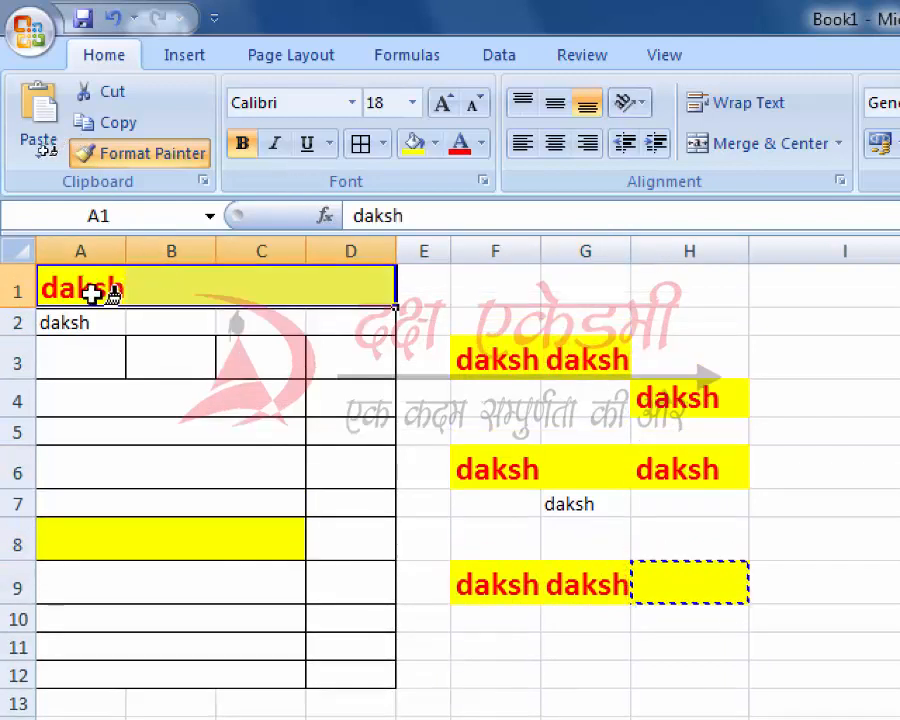
left_click(82, 320)
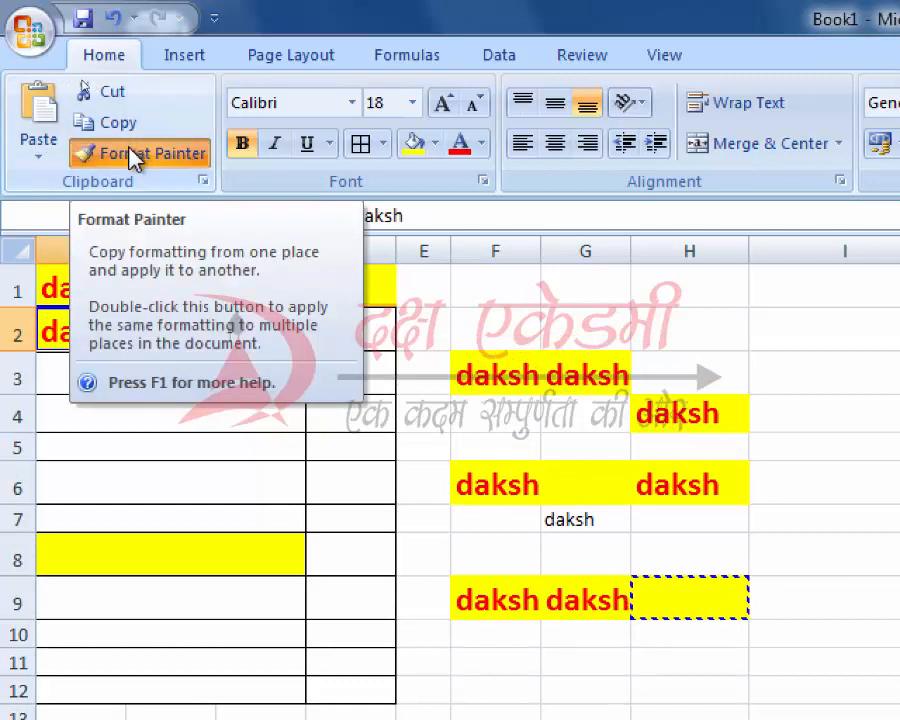
left_click(137, 155)
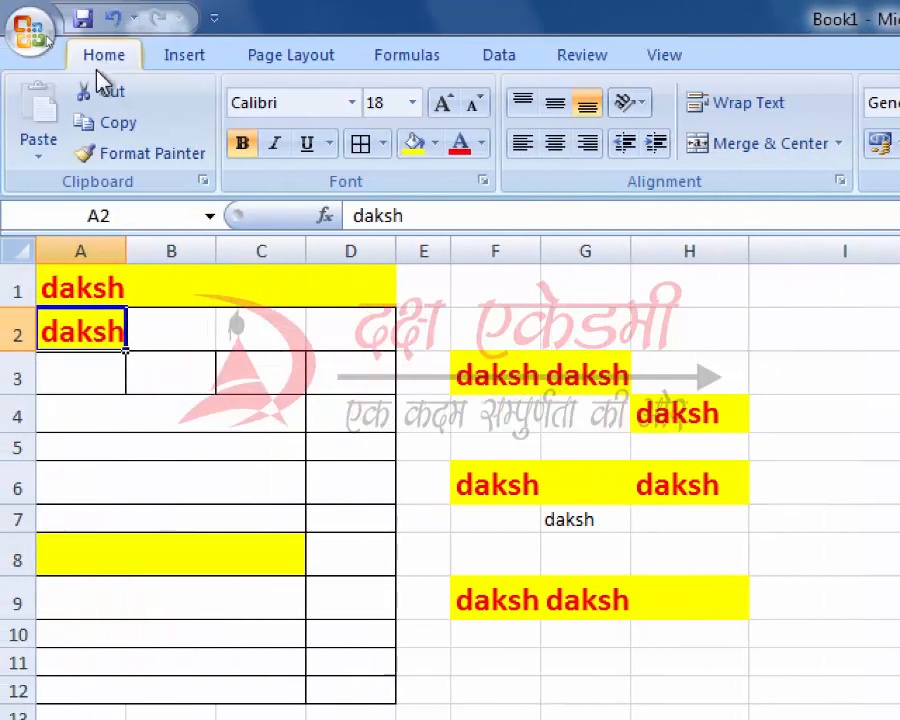
Open the saved workbook Book1 from its folder on the Data_Storage (D:) drive
left_click(28, 30)
left_click(80, 176)
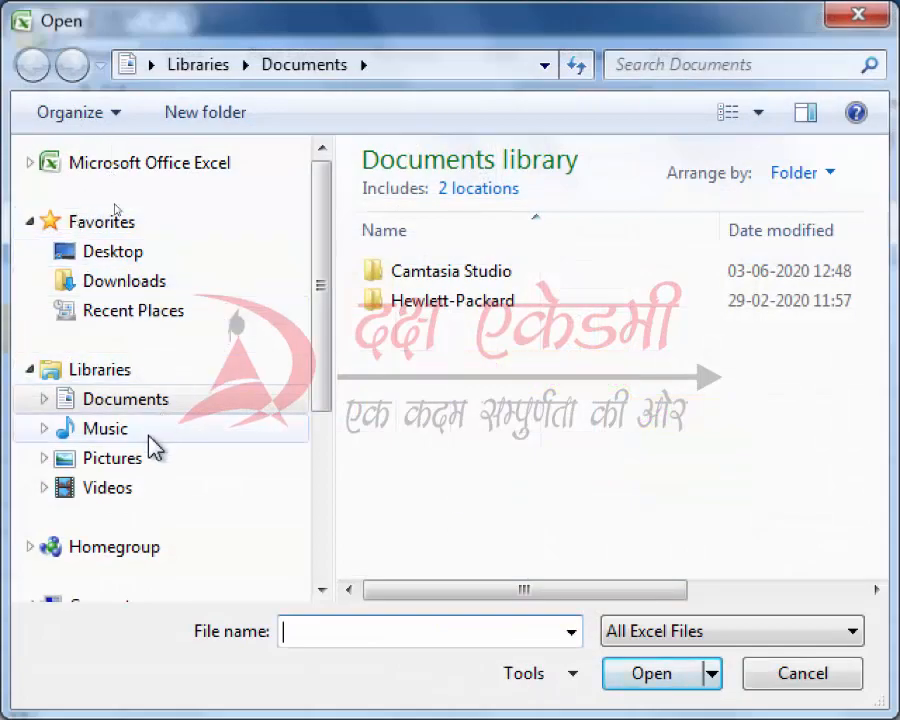
left_click_drag(330, 396, 322, 482)
left_click(189, 452)
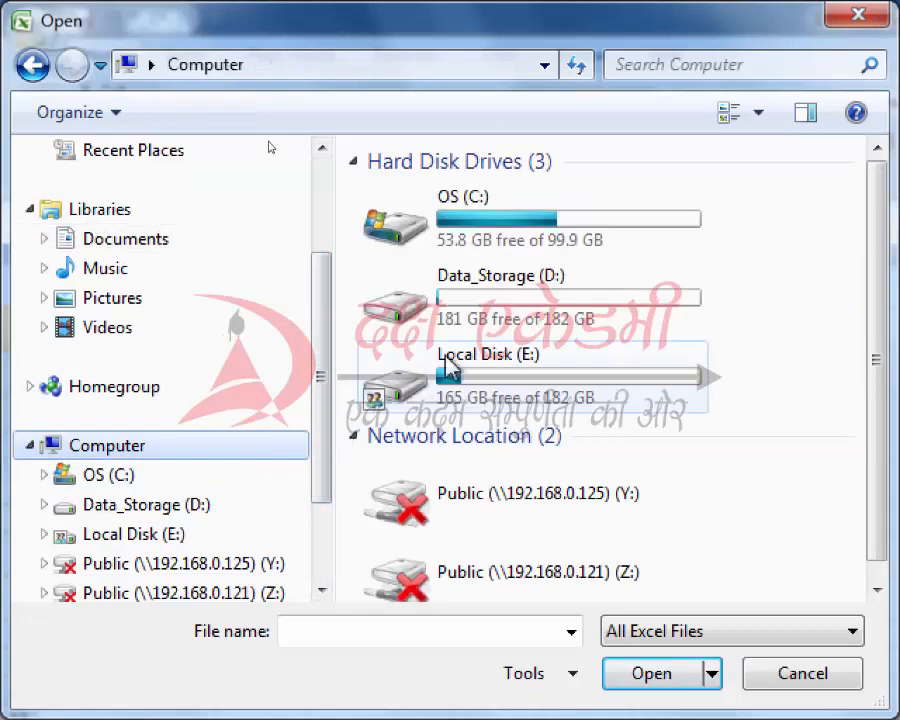
left_click(577, 288)
left_click(640, 671)
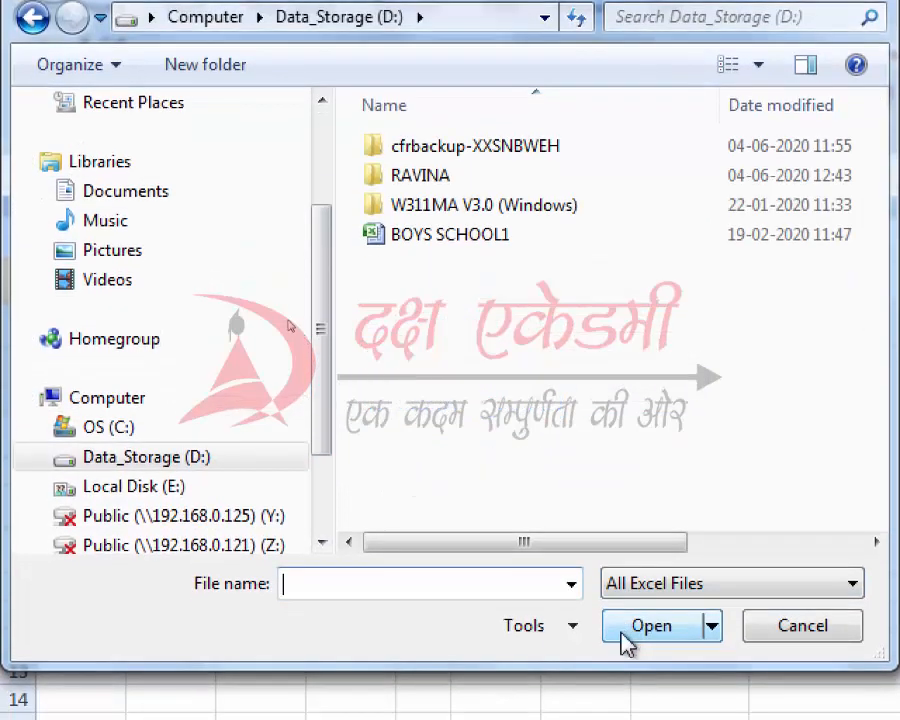
double_click(487, 178)
left_click(463, 148)
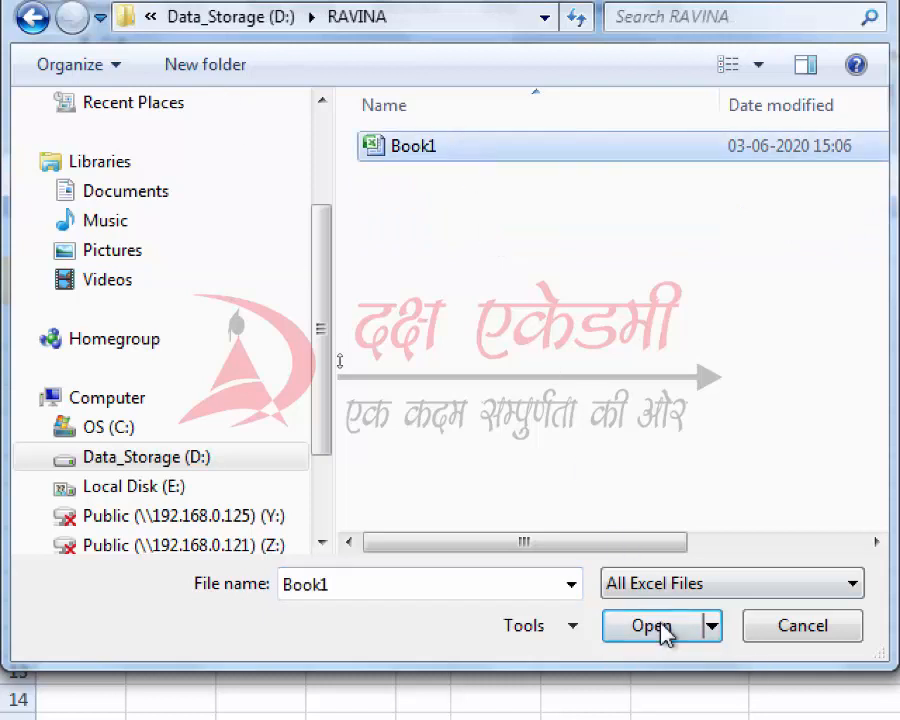
left_click(670, 628)
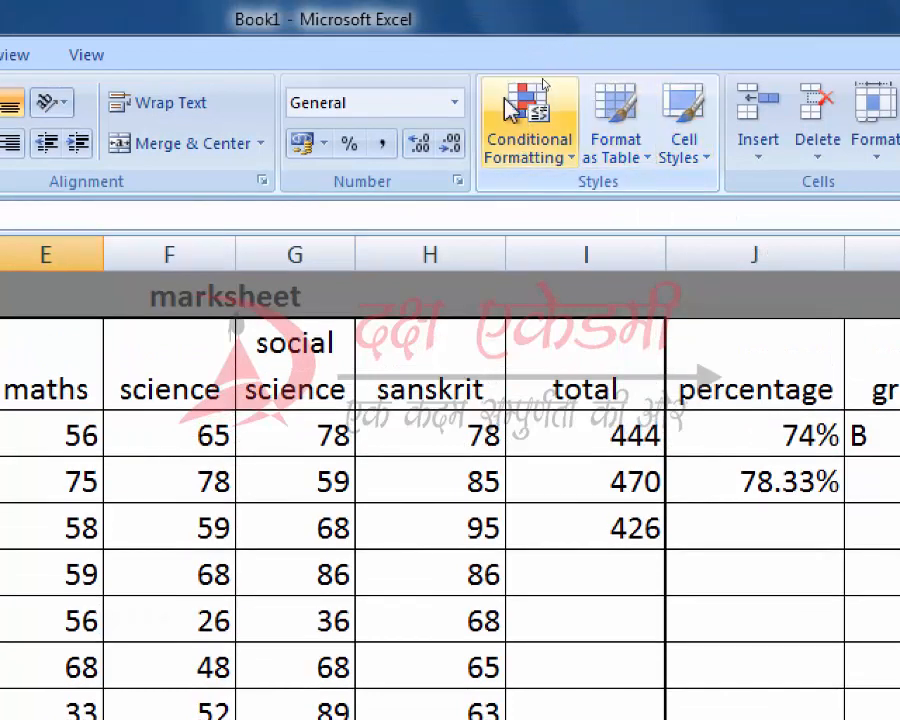
left_click(555, 155)
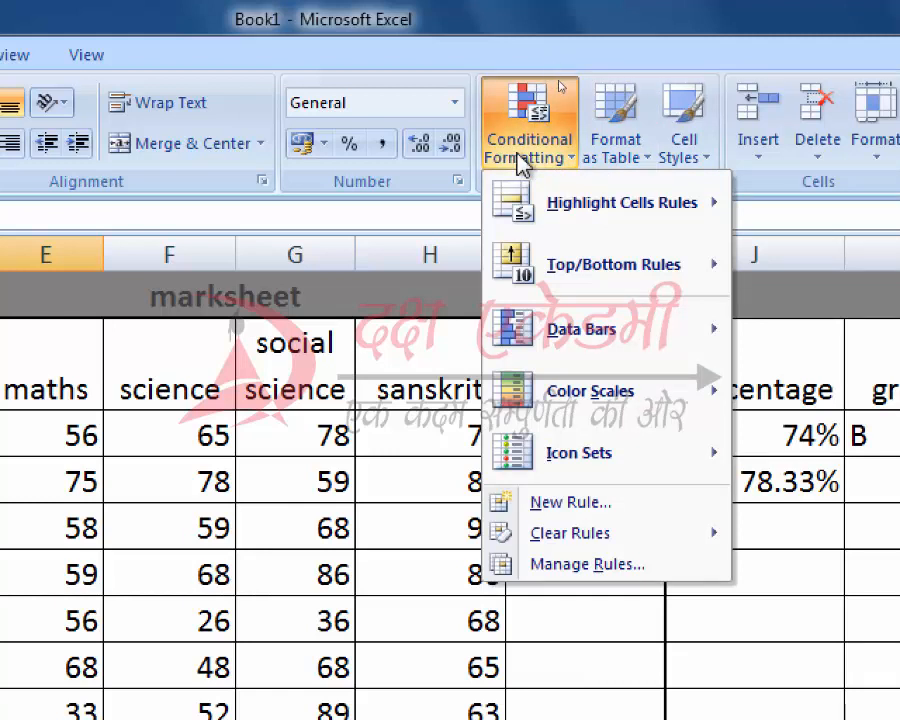
mouse_move(612, 216)
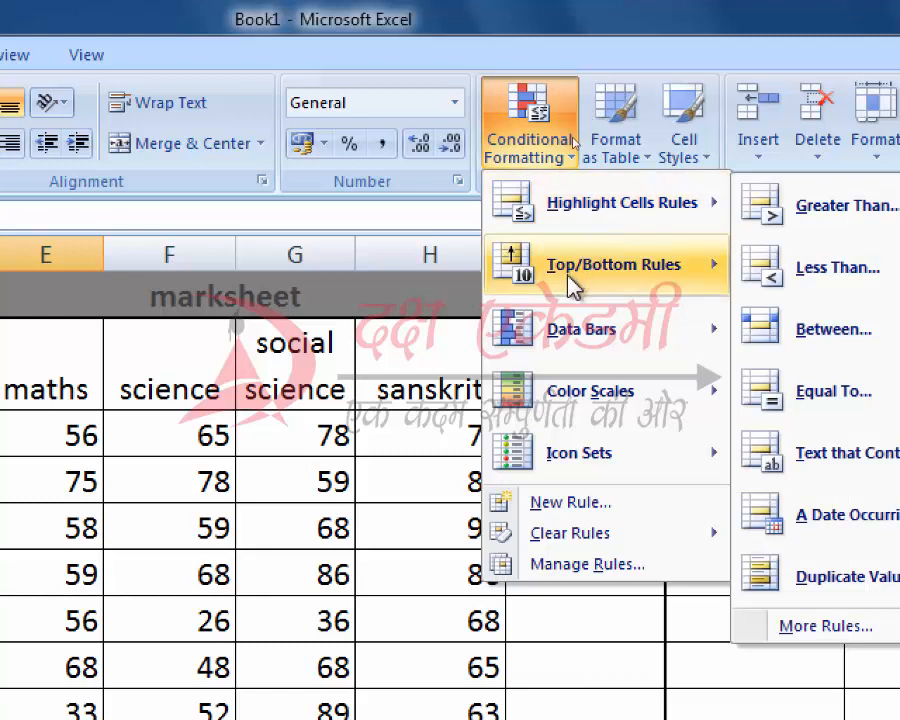
mouse_move(563, 355)
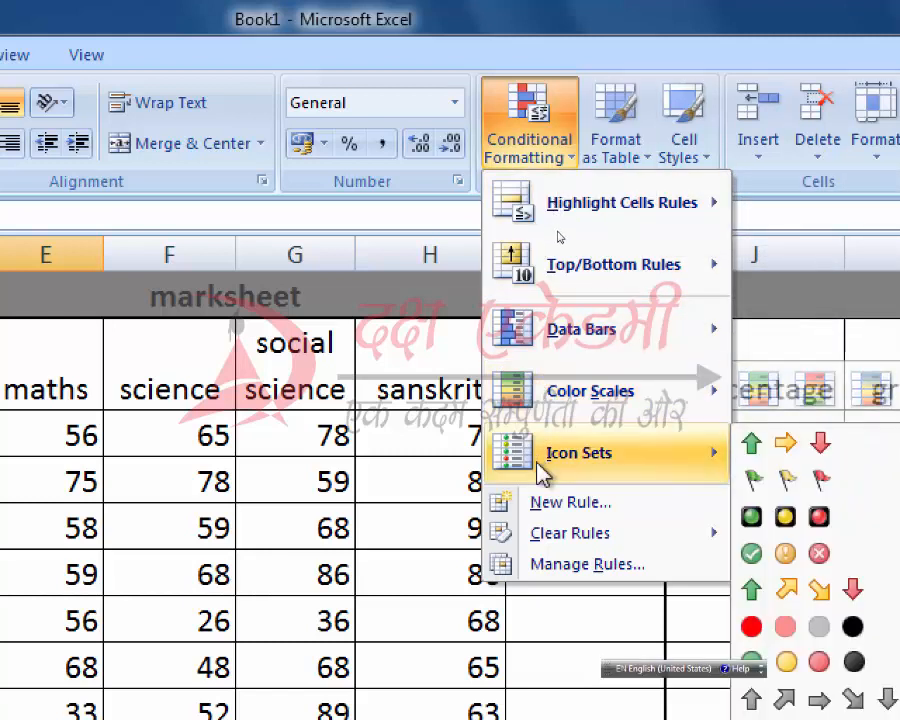
mouse_move(573, 190)
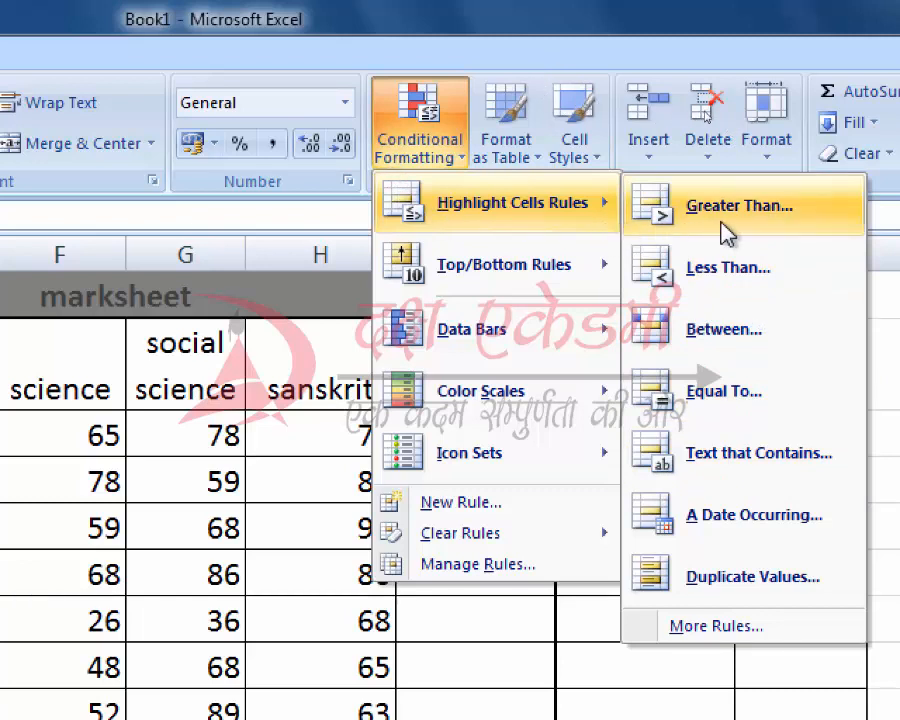
left_click(250, 375)
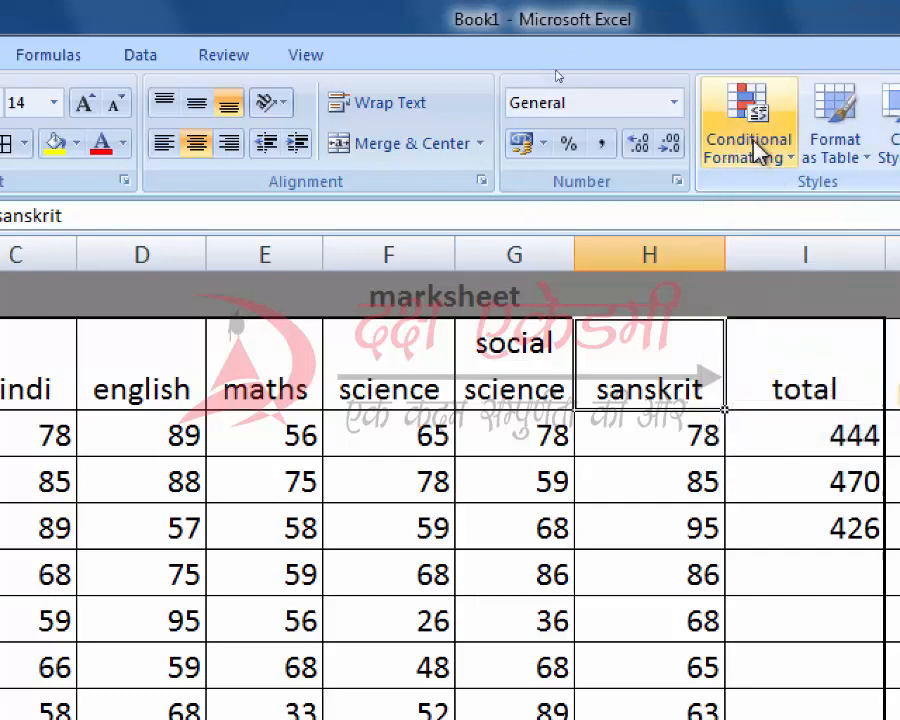
Select the marks from hindi to social science and set up a Greater Than highlight rule with 75 as the threshold
left_click(112, 432)
left_click_drag(235, 434, 709, 630)
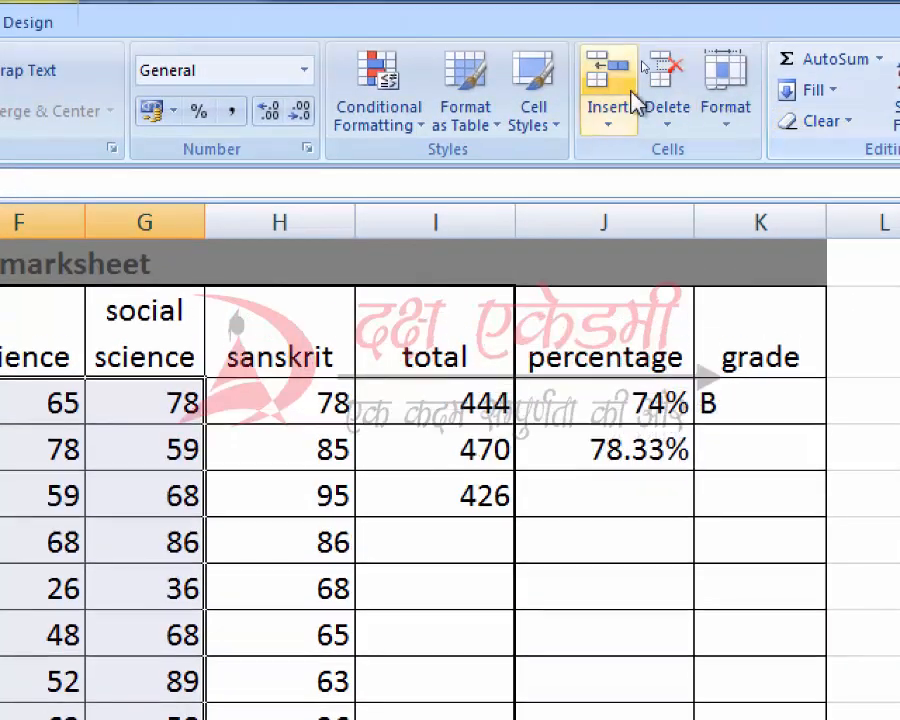
left_click(358, 122)
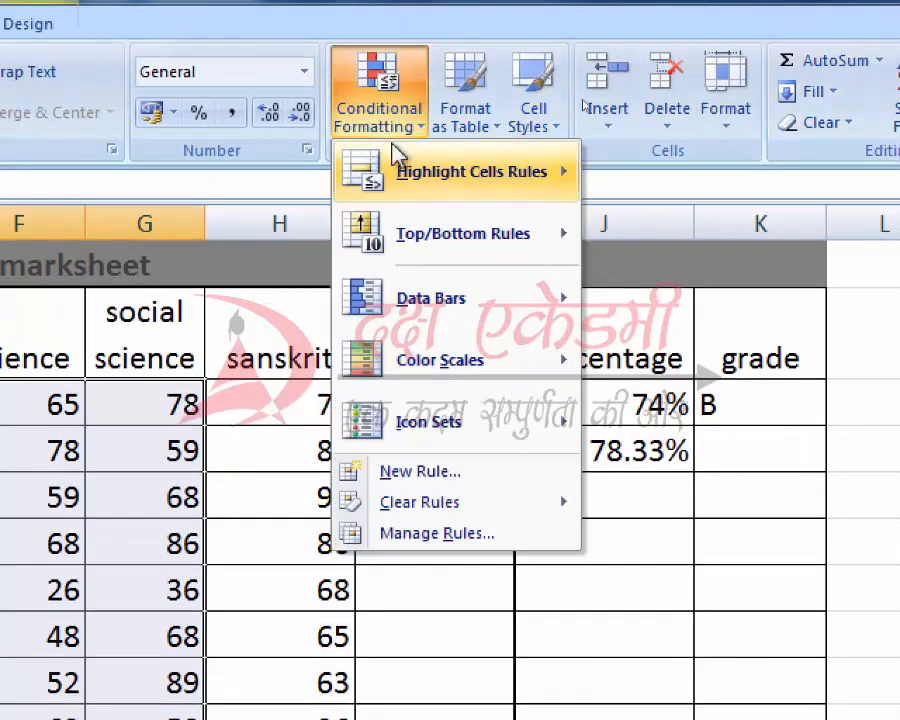
mouse_move(450, 192)
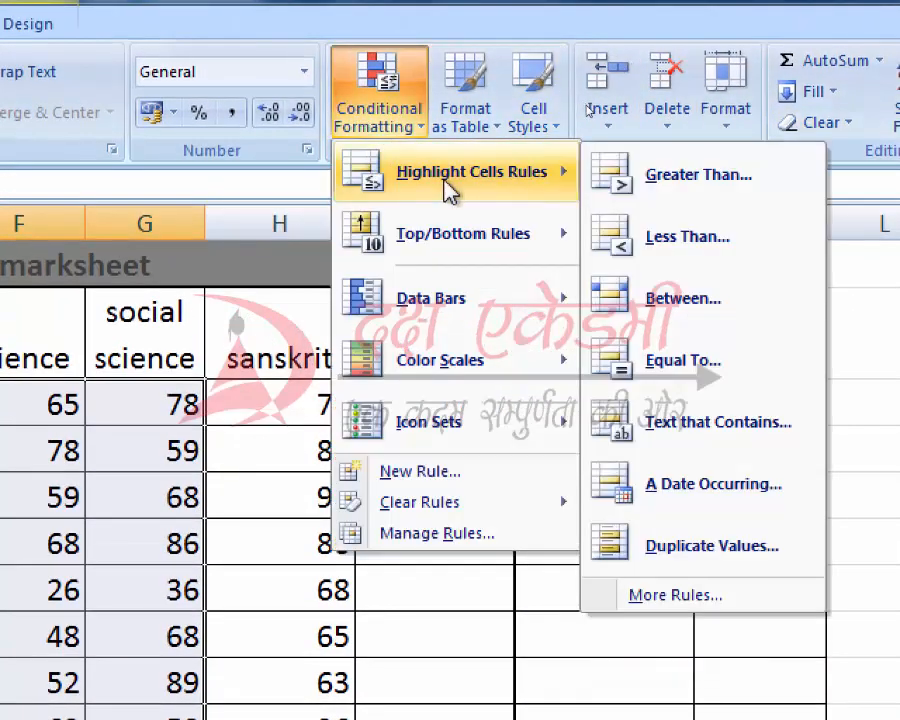
left_click(665, 177)
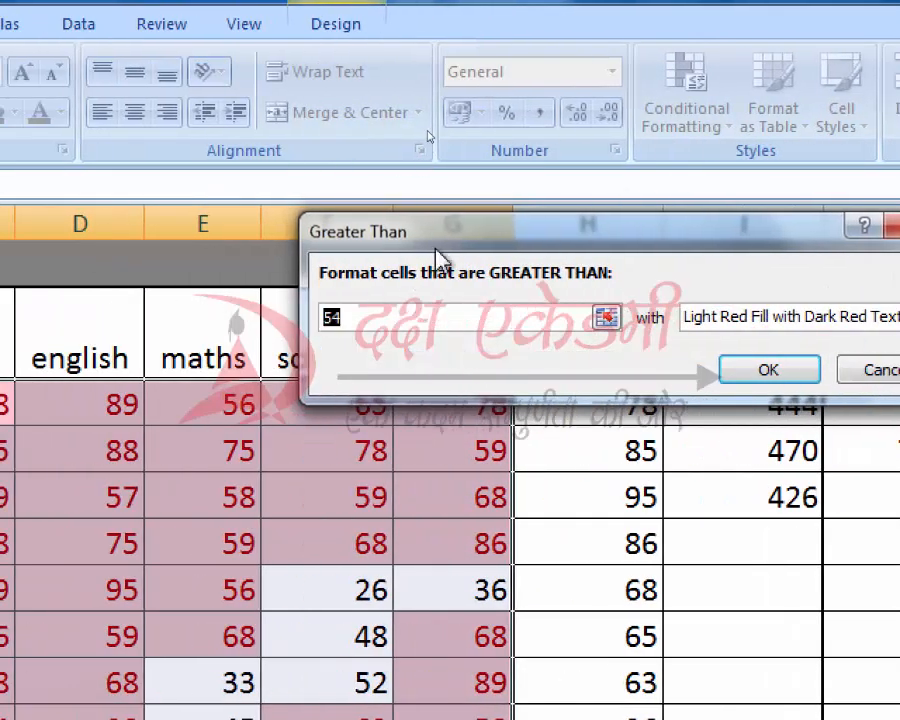
left_click_drag(428, 230, 245, 140)
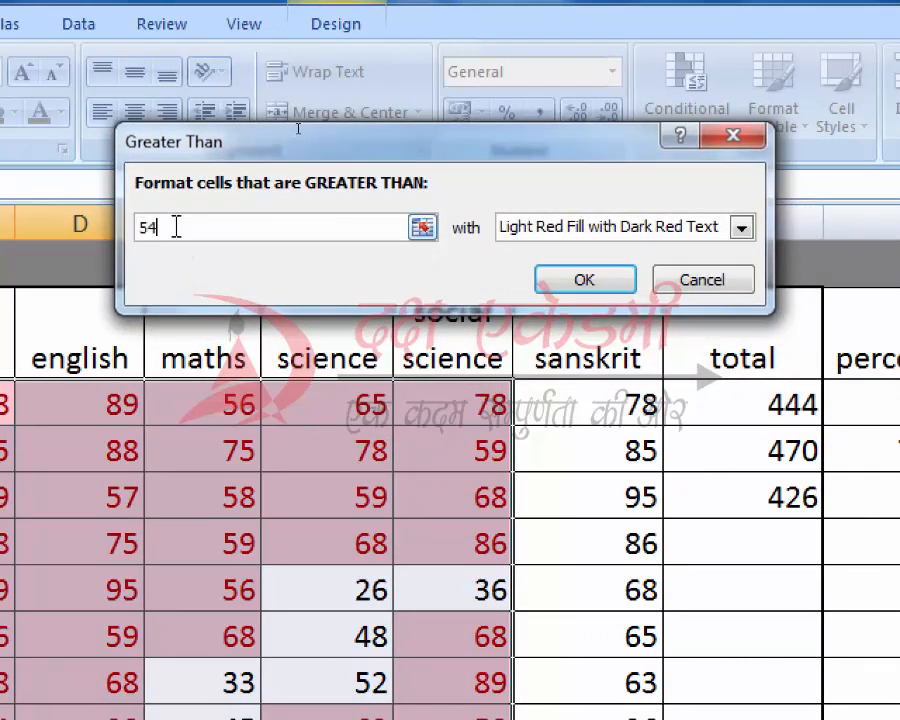
key("BackSpace")
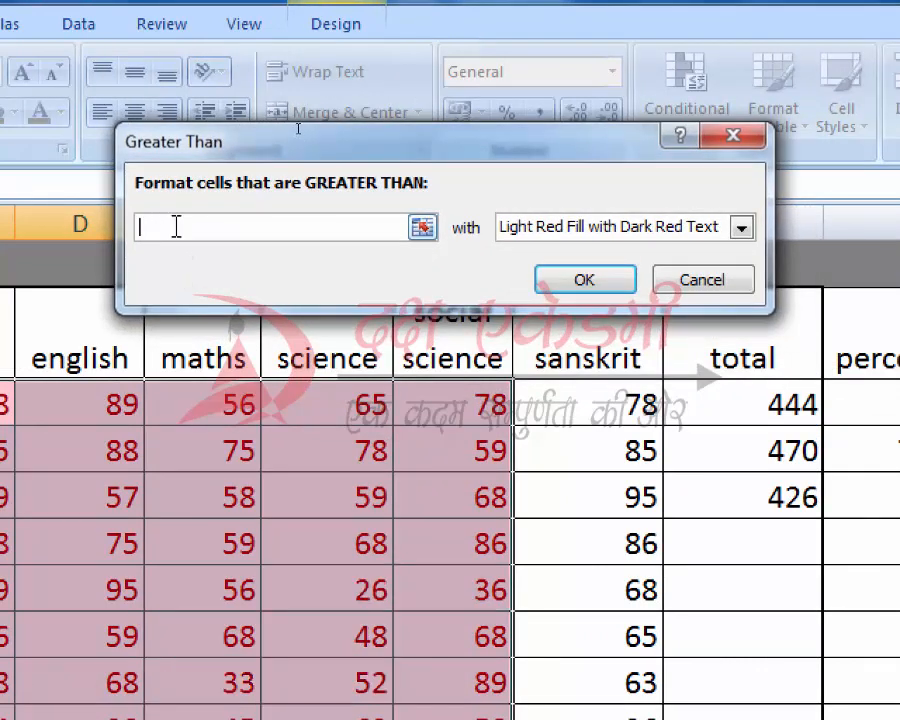
type("75")
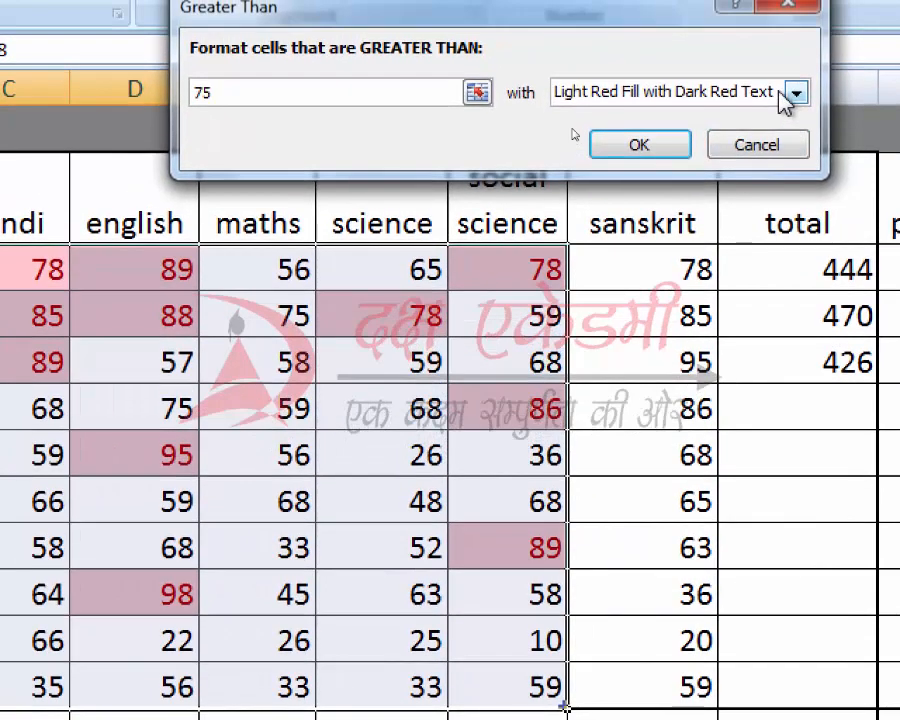
Try the Yellow Fill with Dark Yellow Text, Green Fill with Dark Green Text and Light Red Fill presets for the matching marks
left_click(790, 95)
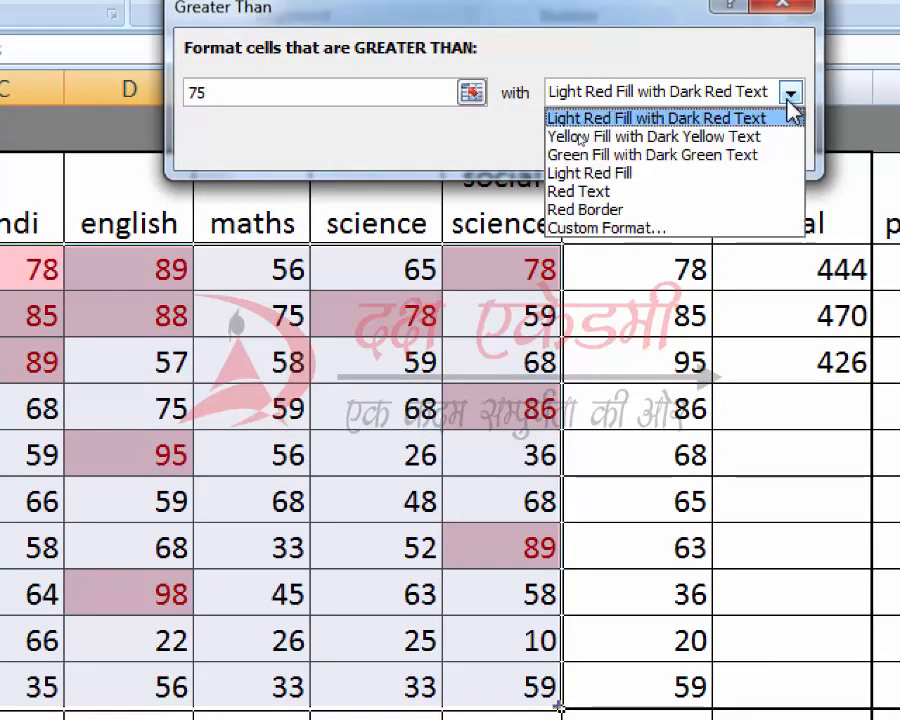
left_click(657, 137)
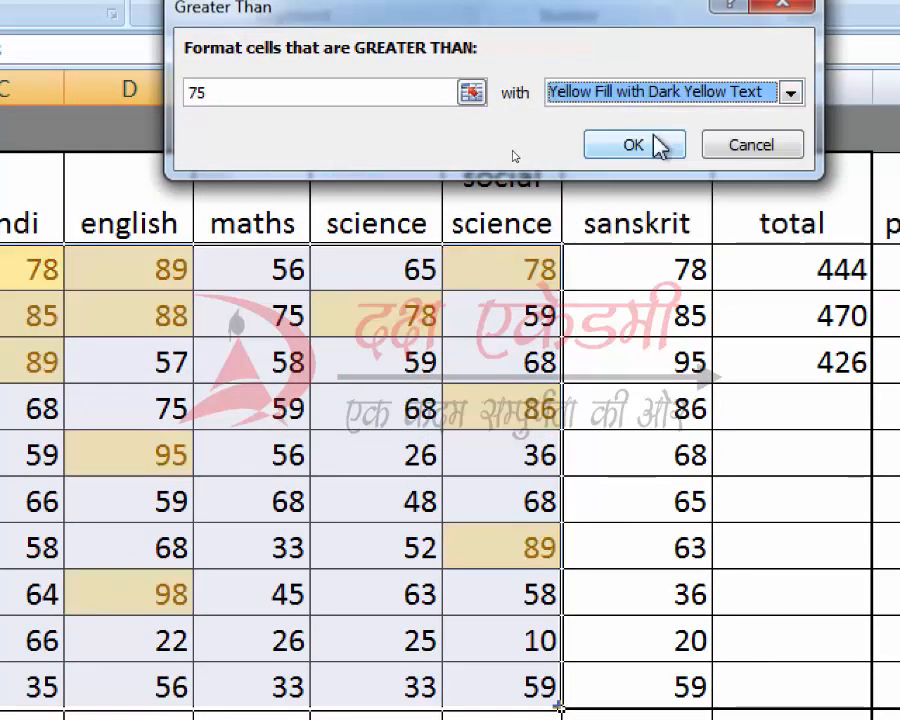
left_click(790, 92)
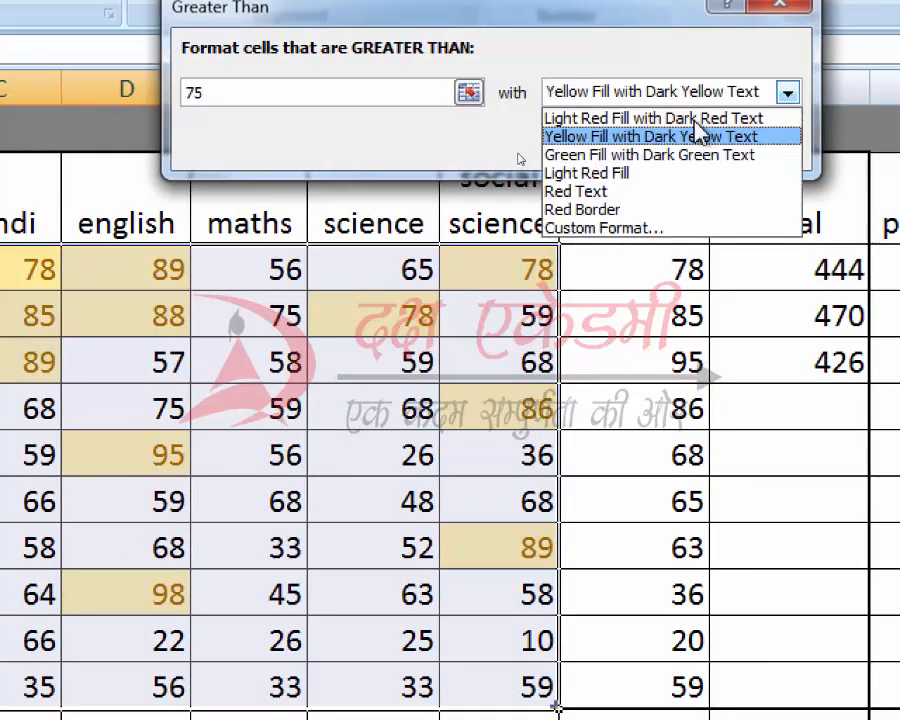
left_click(650, 156)
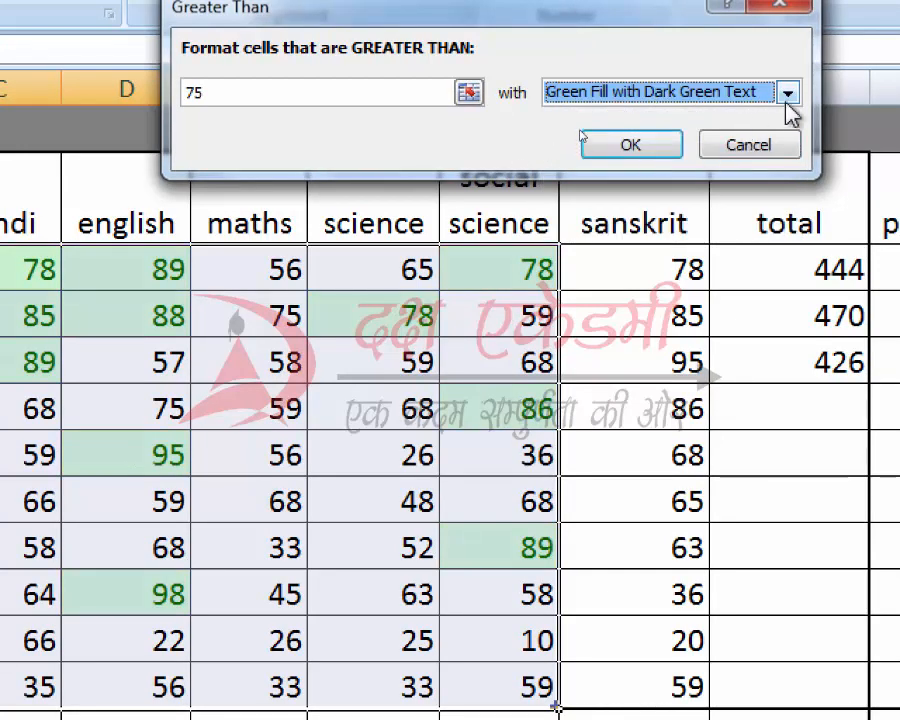
left_click(789, 93)
left_click(670, 173)
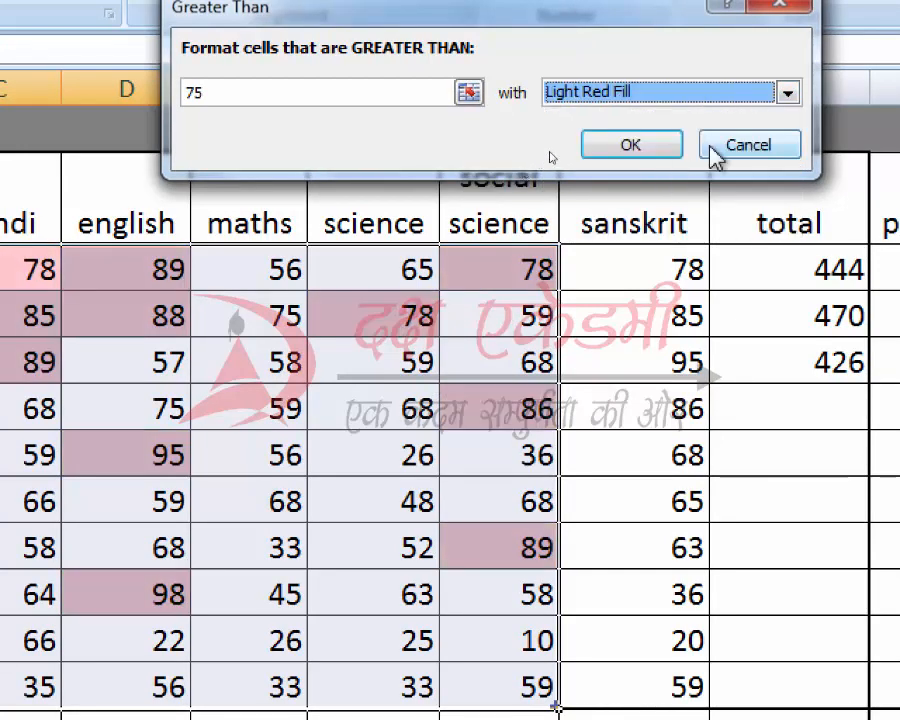
Give the matching marks a custom format with a bright light-blue fill and apply the Greater Than rule
left_click(786, 94)
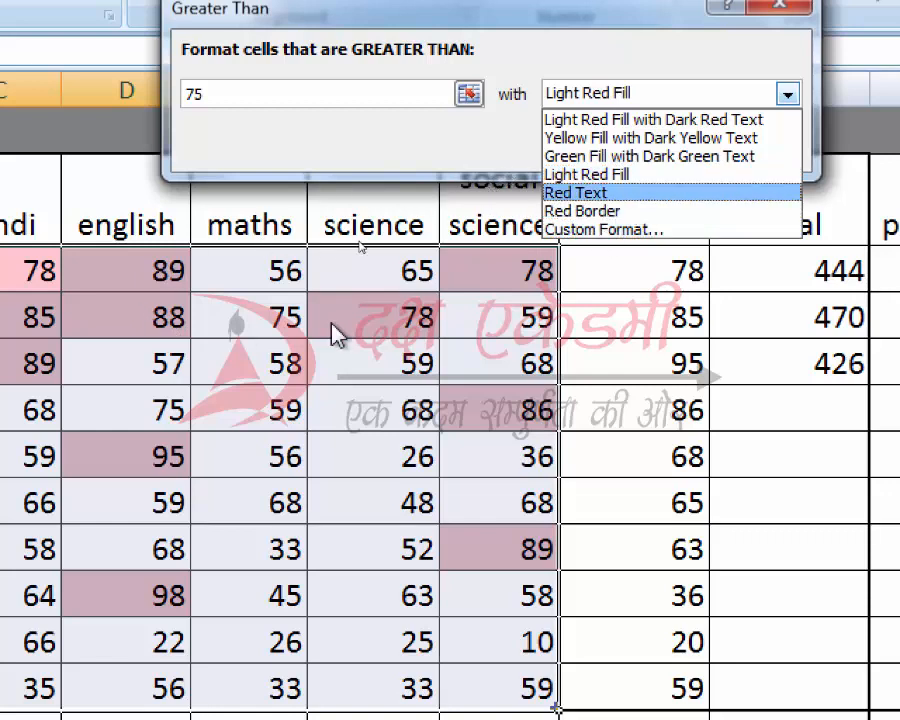
left_click(632, 232)
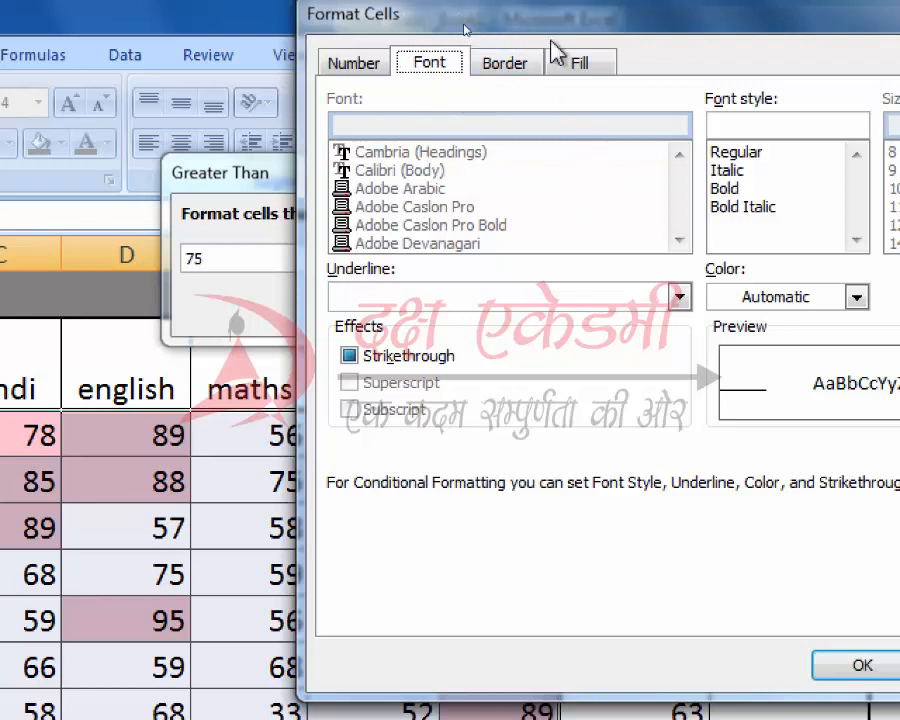
left_click(580, 63)
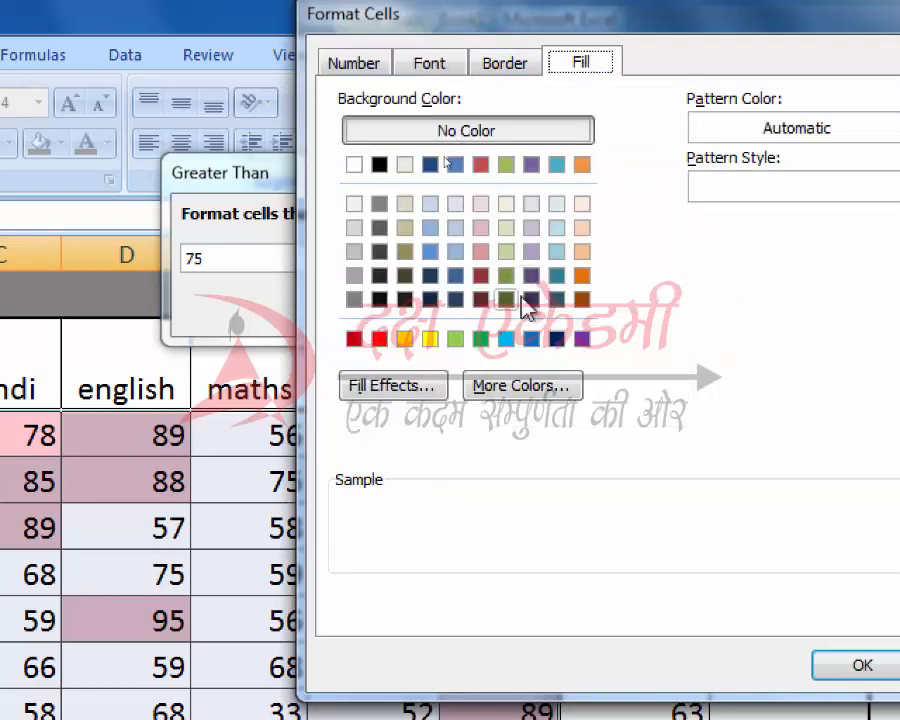
left_click(505, 276)
left_click(460, 300)
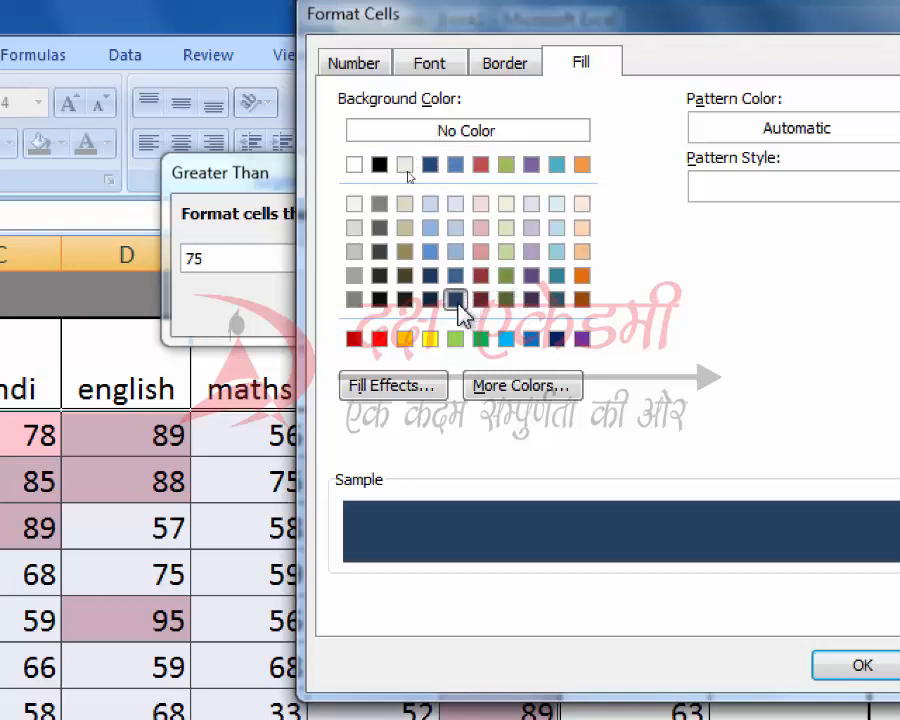
left_click(430, 339)
left_click(380, 340)
left_click(430, 299)
left_click(581, 299)
left_click(581, 252)
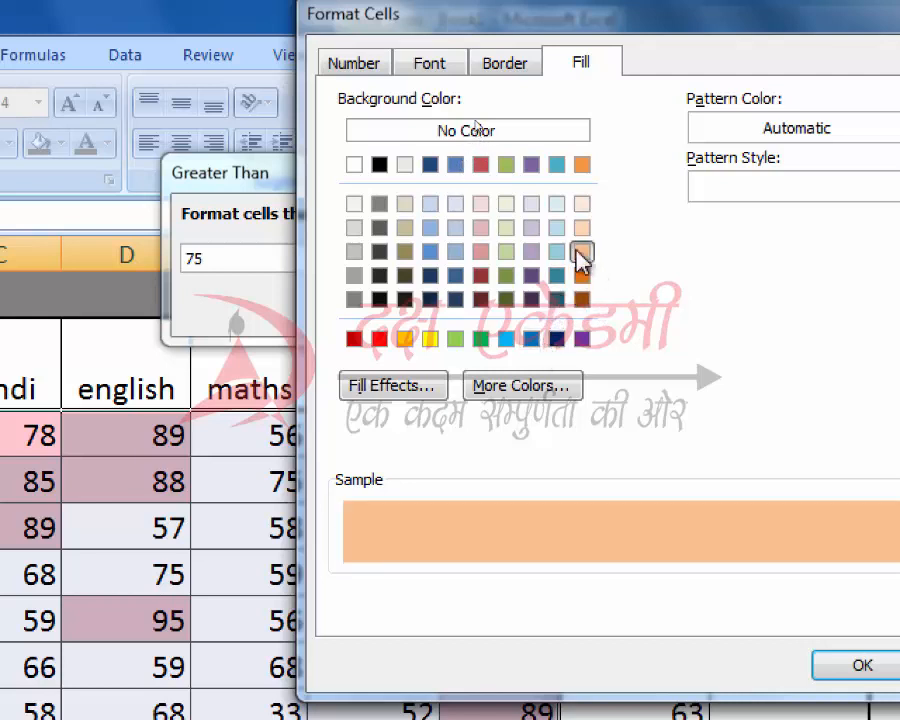
left_click(506, 340)
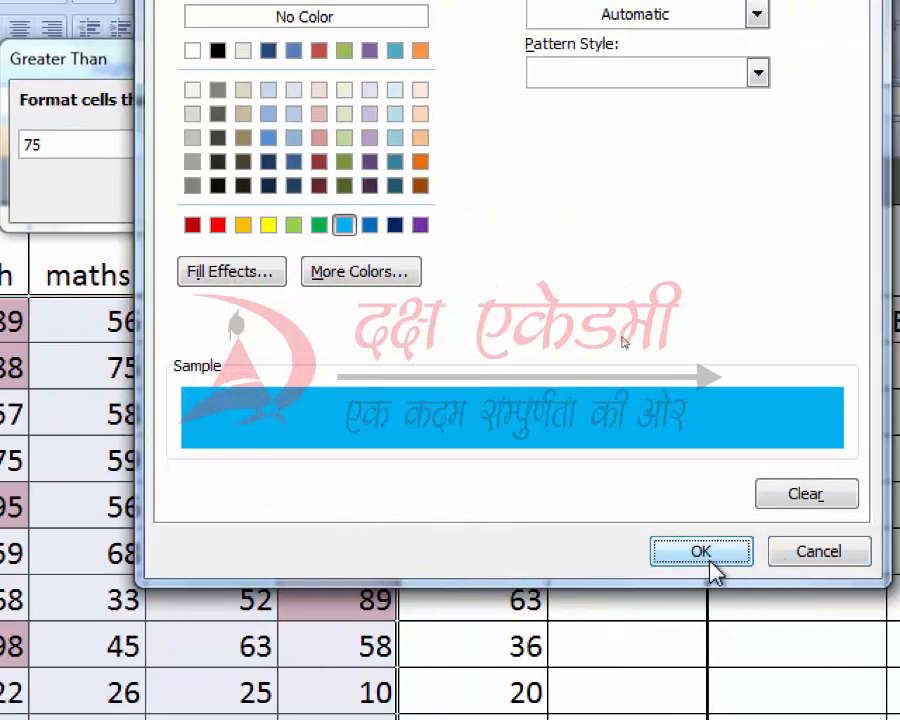
left_click(713, 565)
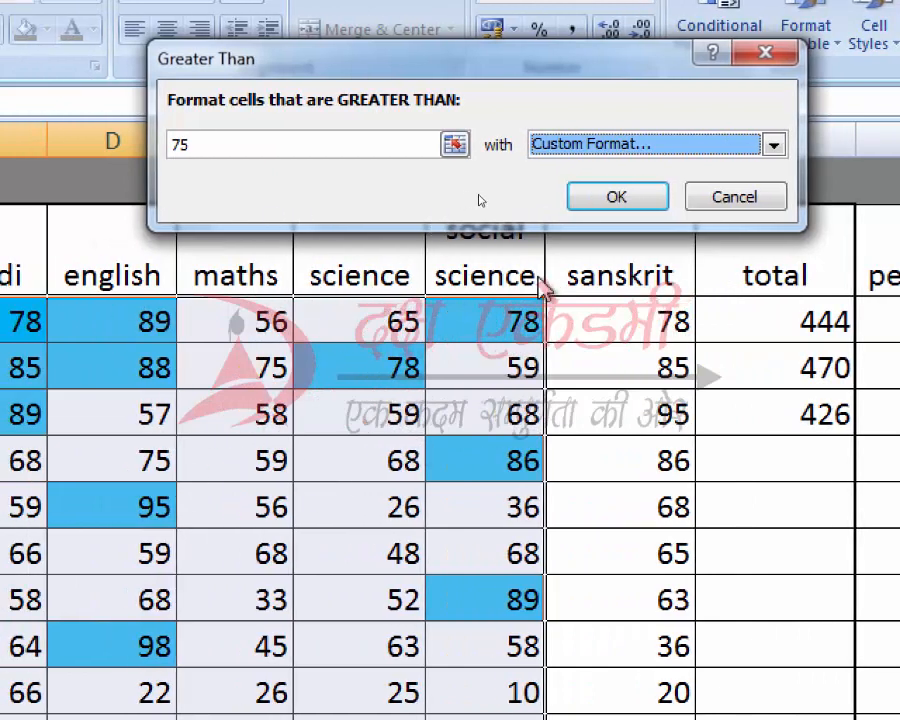
left_click(629, 194)
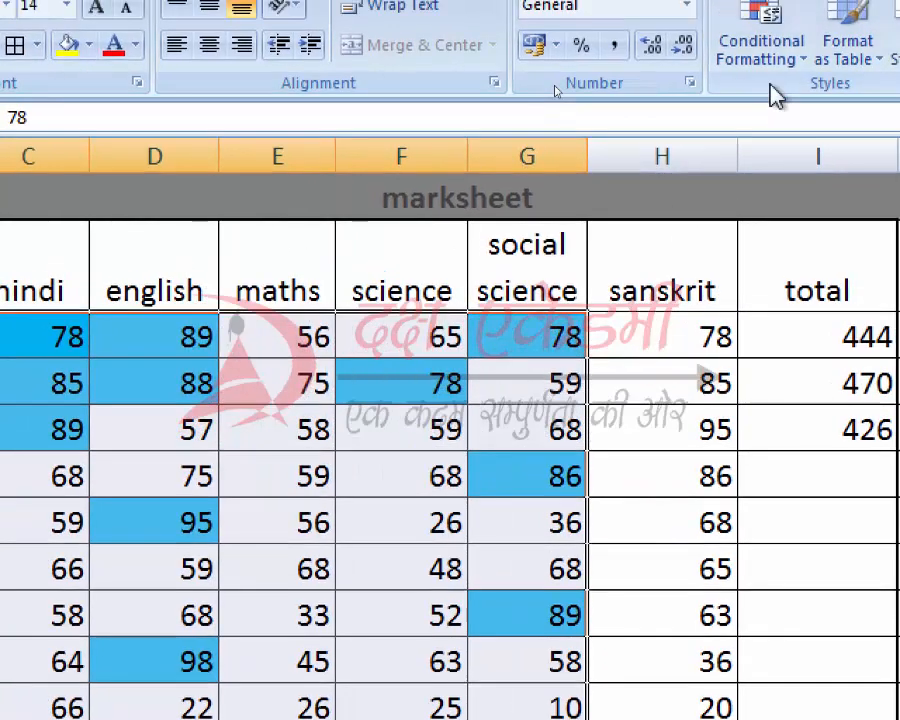
left_click(803, 40)
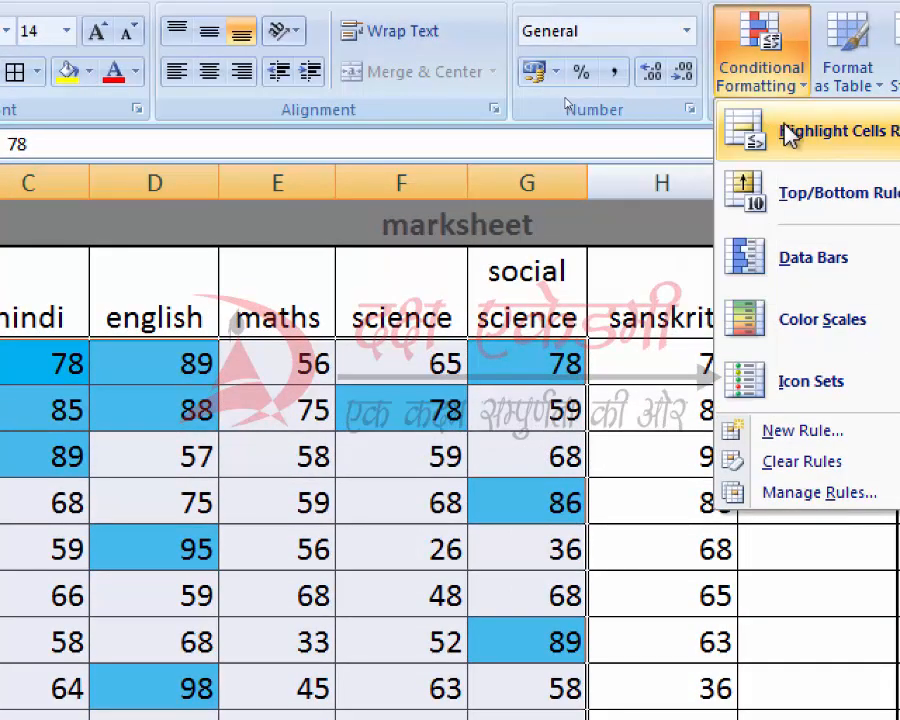
mouse_move(850, 131)
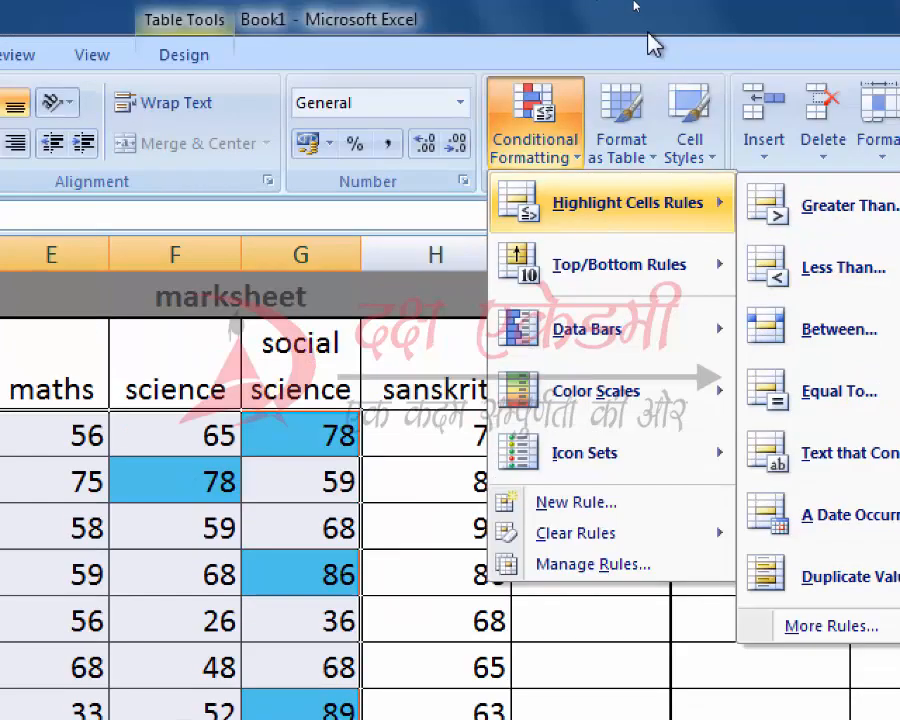
left_click(270, 328)
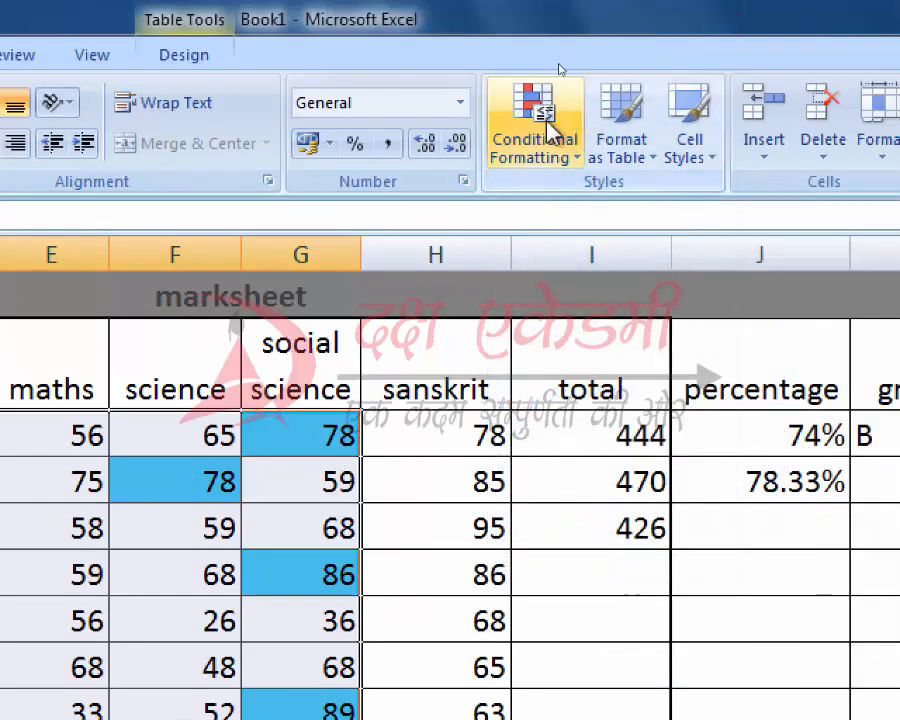
Reselect the marks from hindi to social science and clear the conditional formatting rules from the selected cells only
left_click(45, 511)
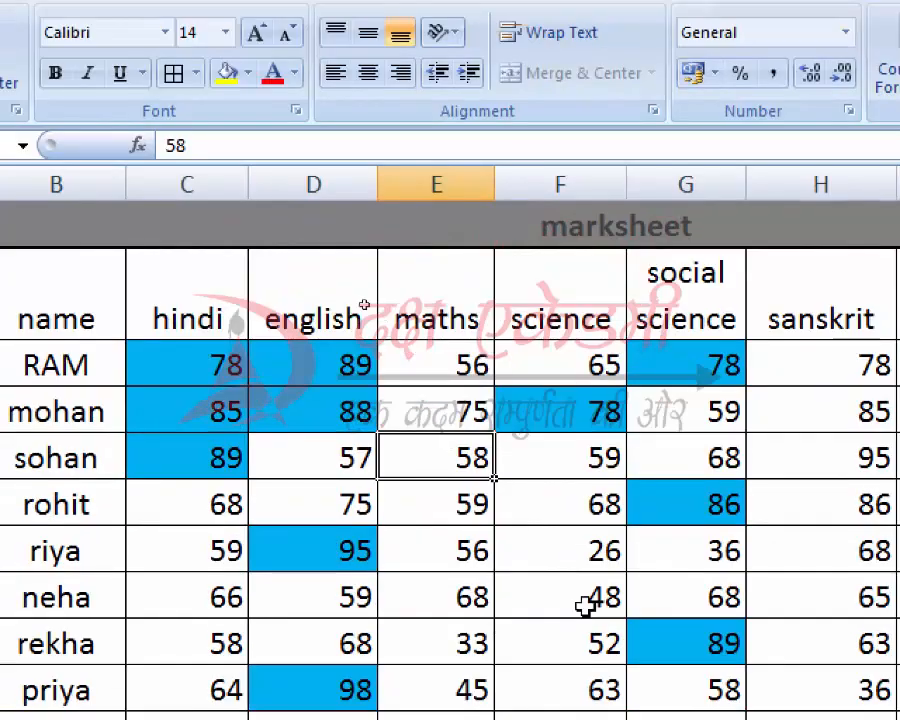
left_click_drag(213, 360, 750, 712)
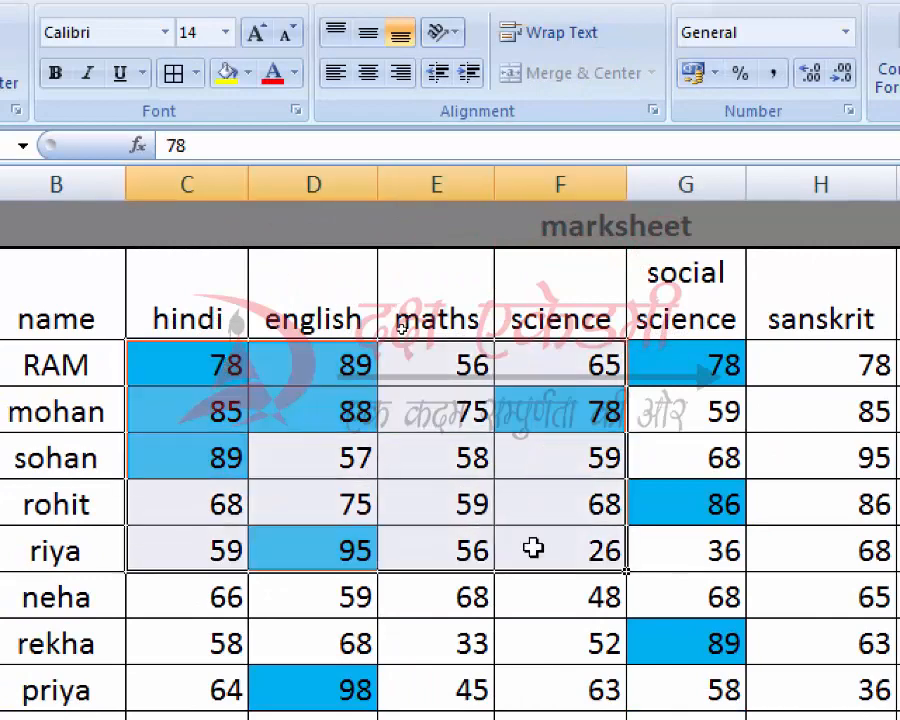
left_click_drag(750, 640, 744, 667)
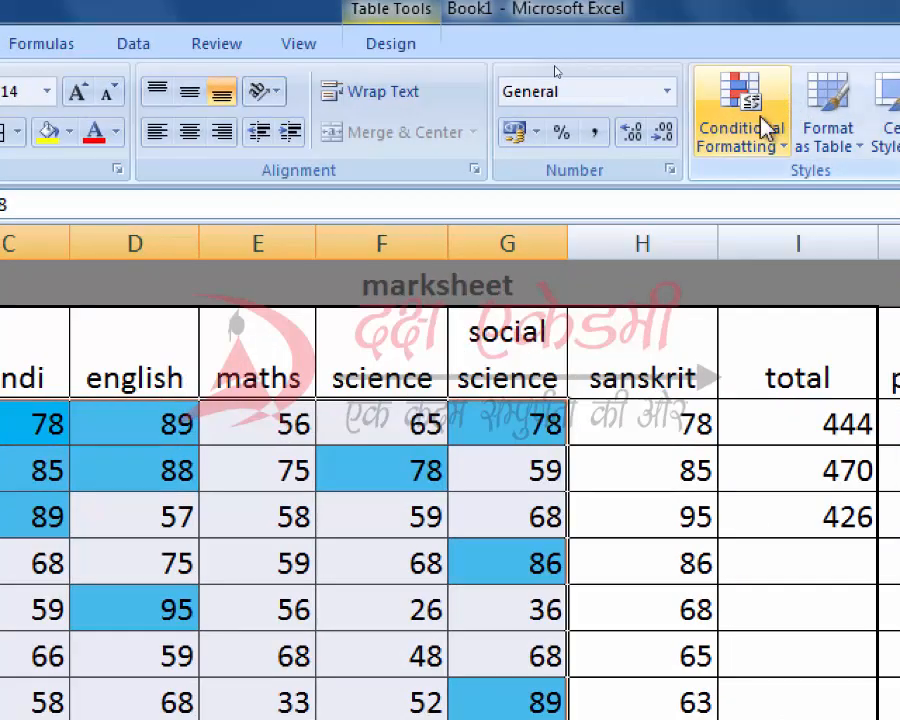
left_click(765, 128)
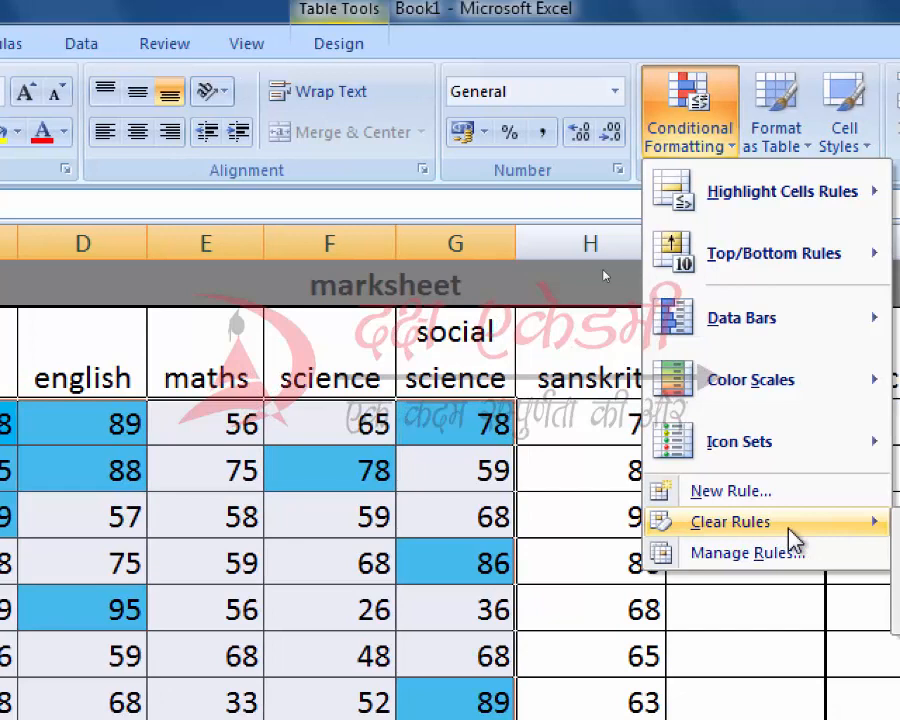
mouse_move(790, 538)
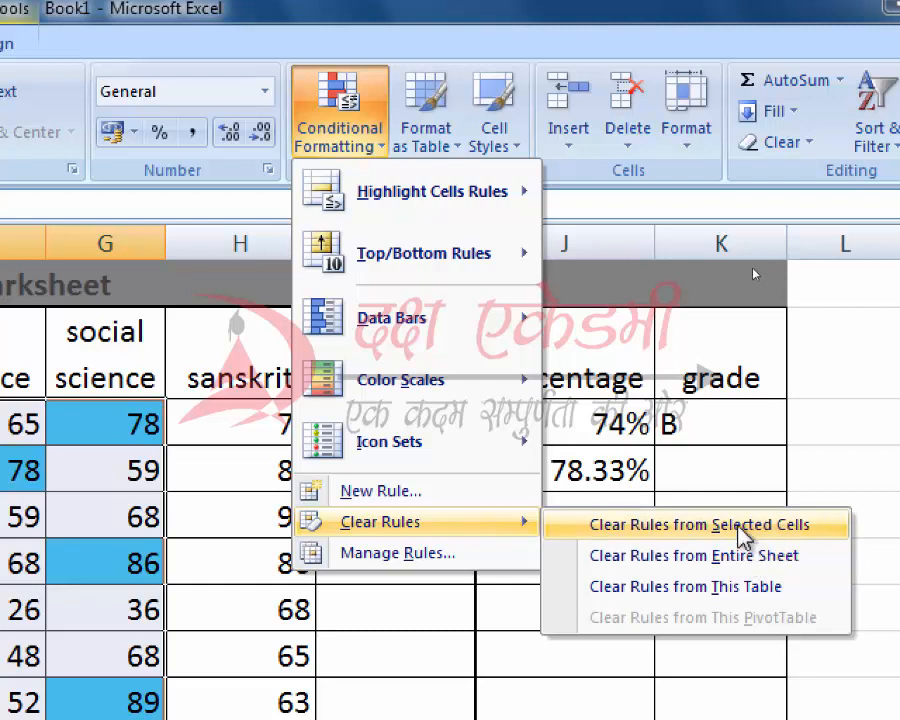
left_click(789, 536)
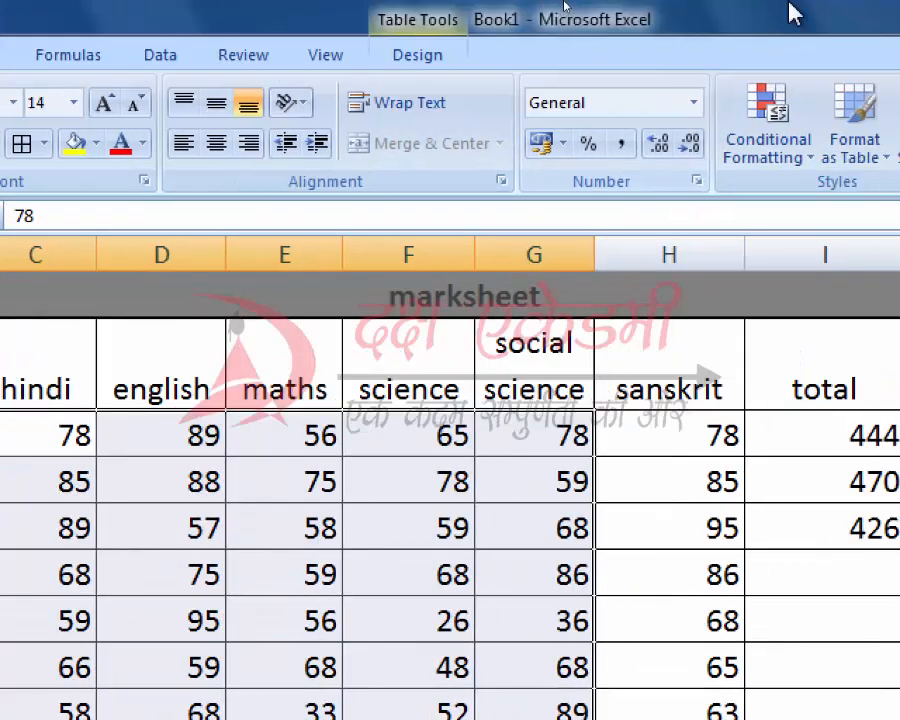
Set up a Less Than highlight rule for the selected marks with 33 as the threshold
left_click(764, 162)
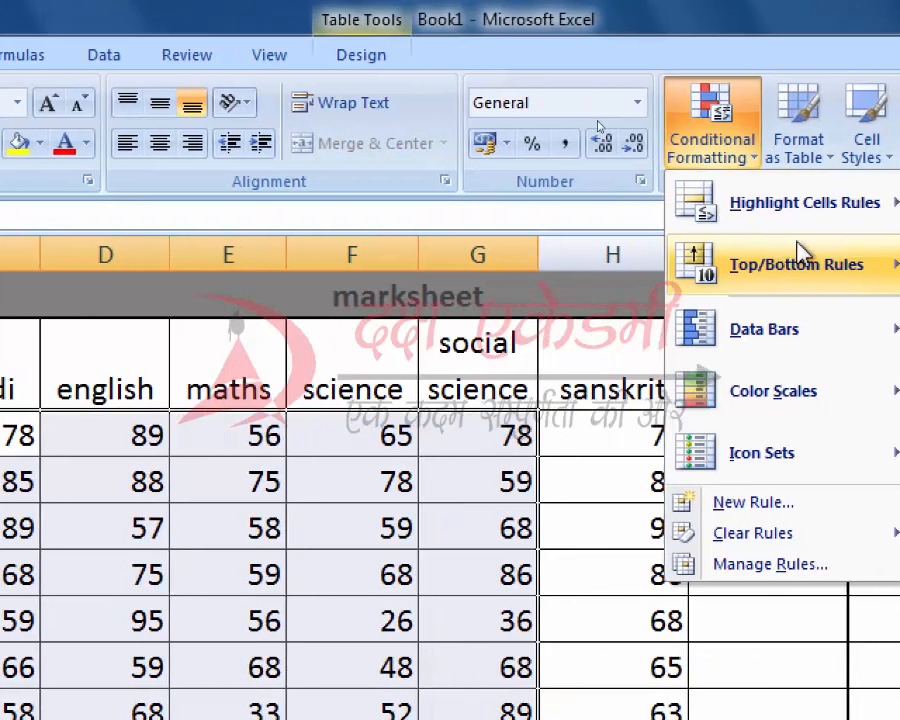
mouse_move(835, 215)
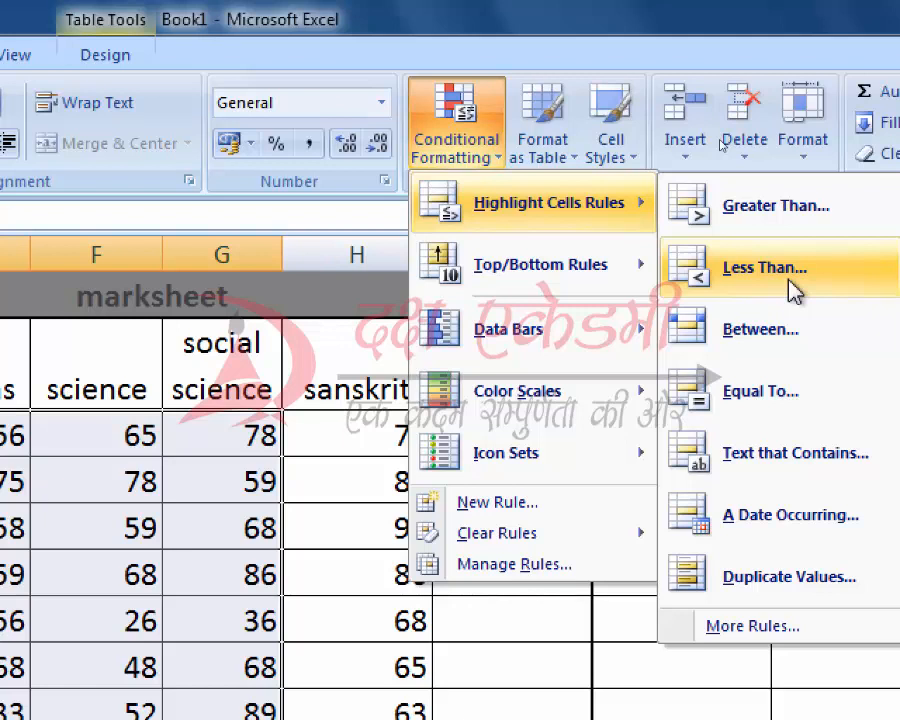
left_click(792, 285)
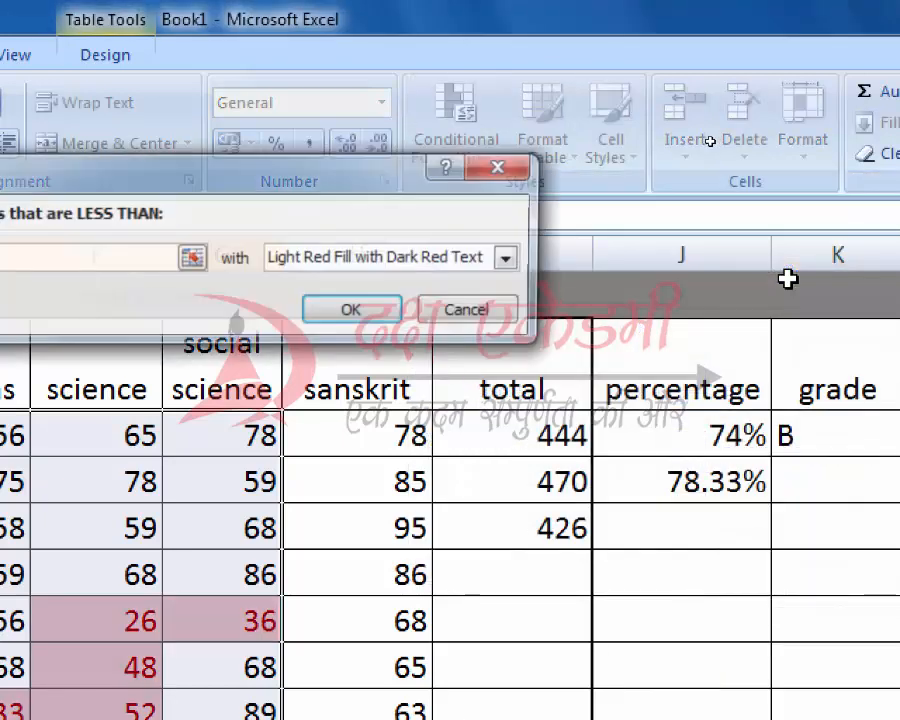
left_click_drag(124, 170, 370, 148)
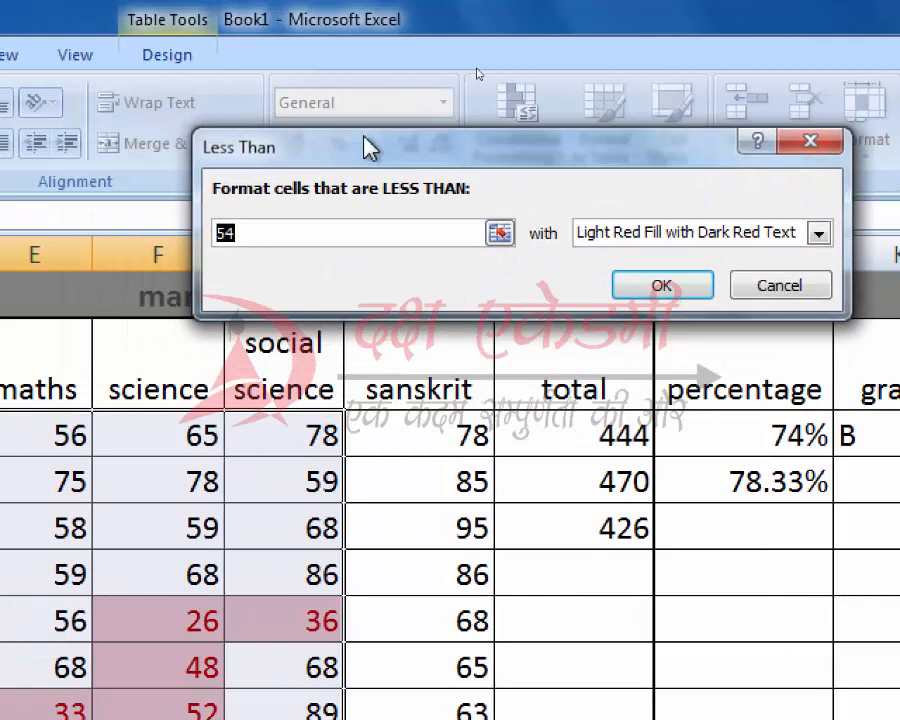
key("BackSpace")
type("33")
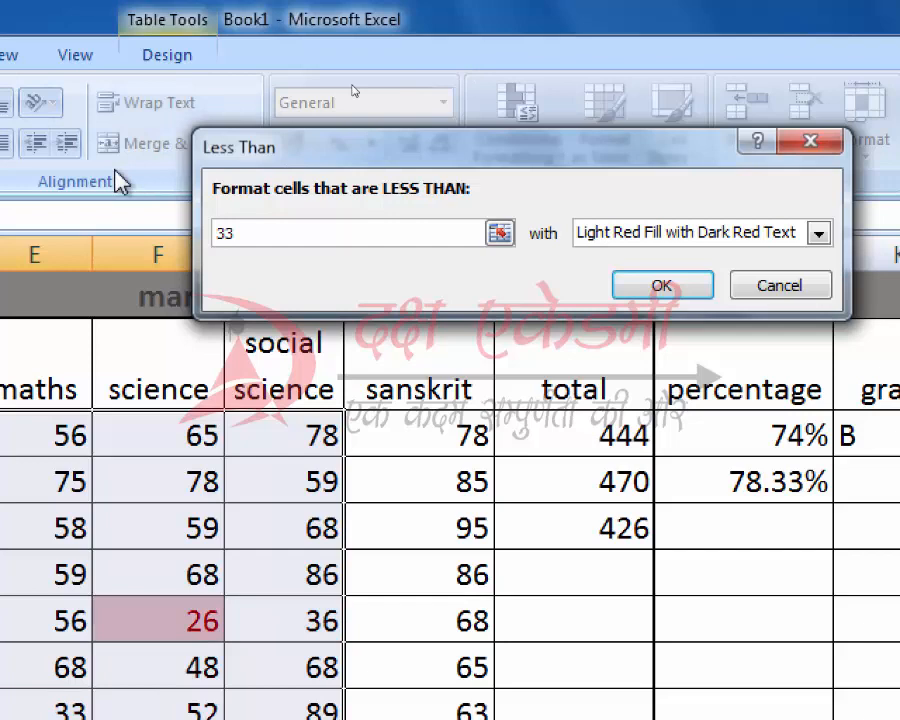
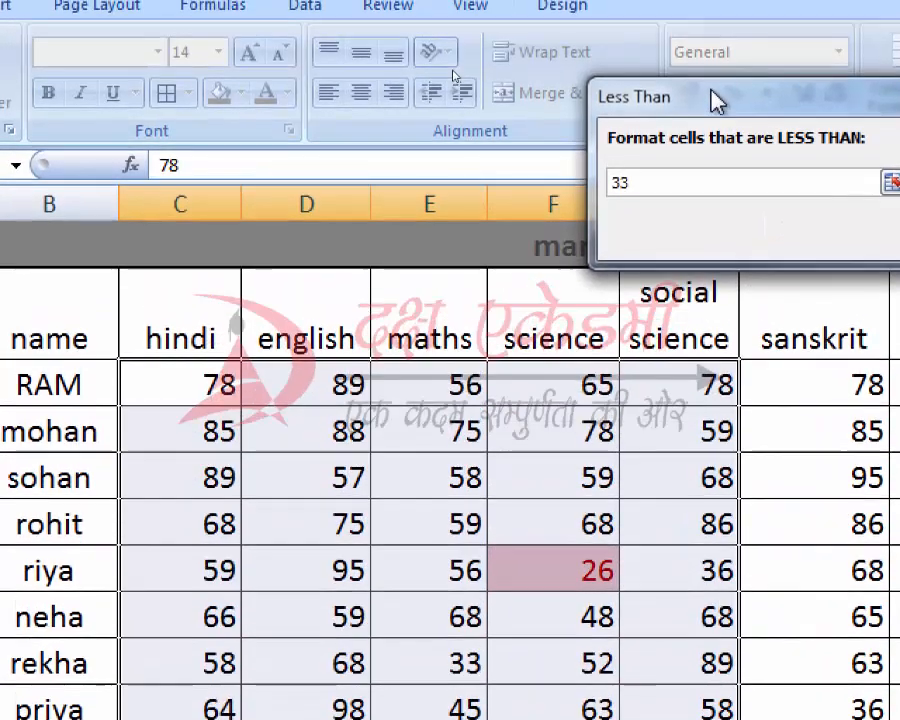
left_click_drag(718, 100, 335, 128)
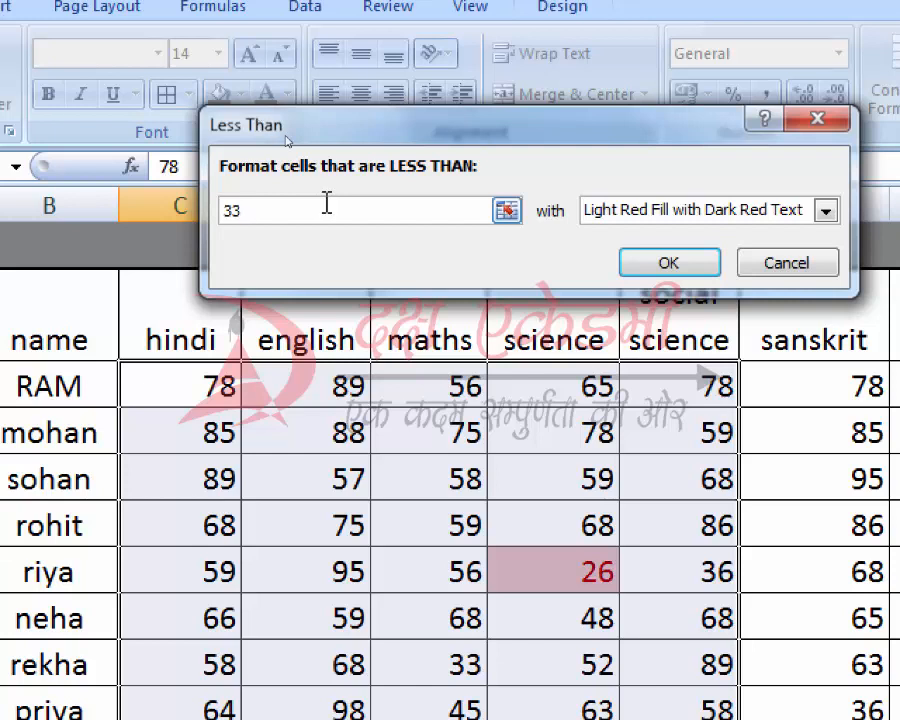
Try the Light Red Fill with Dark Red Text and Yellow Fill with Dark Yellow Text presets, and cancel the Less Than rule
left_click(826, 210)
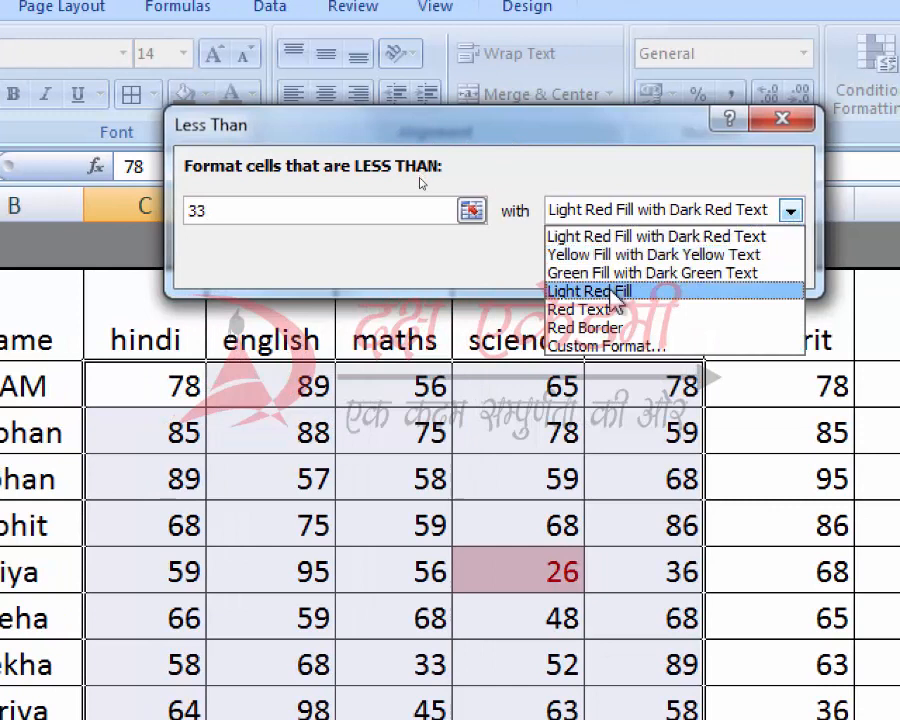
left_click(628, 240)
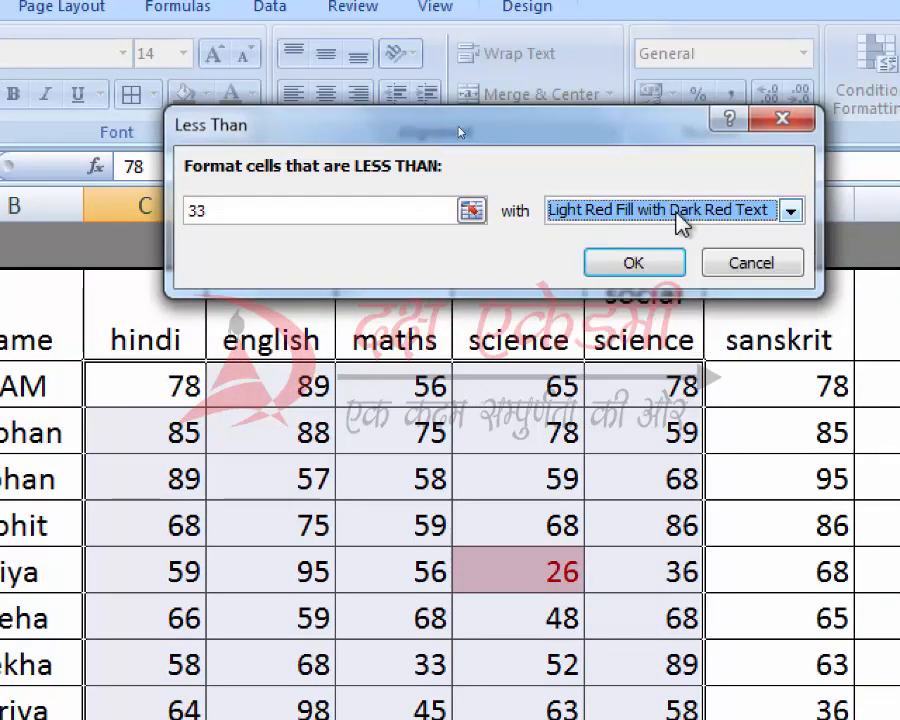
left_click(676, 212)
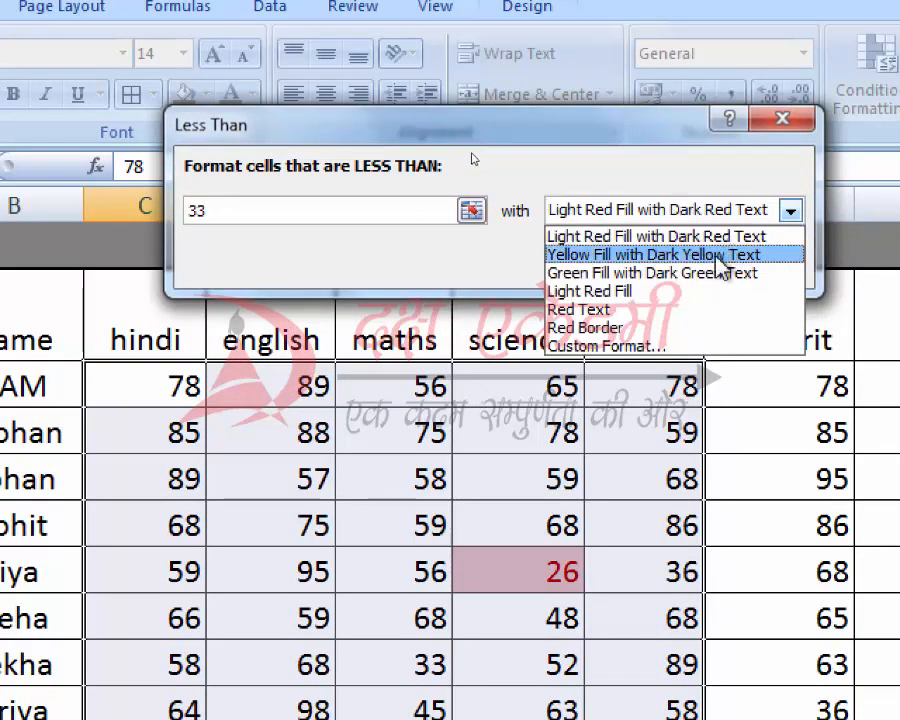
left_click(660, 255)
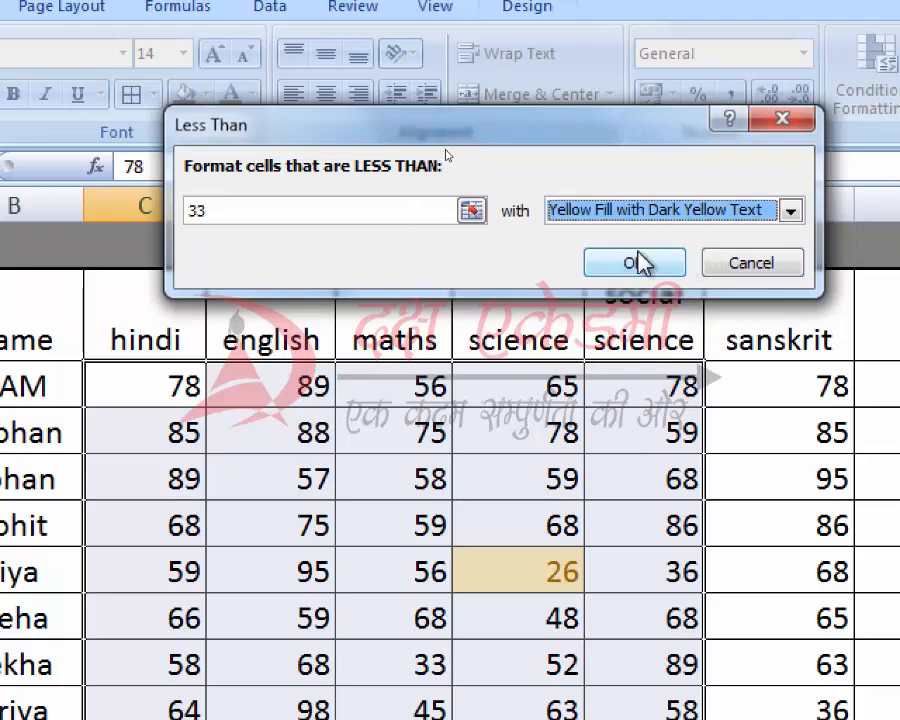
left_click(745, 265)
Set up a Between highlight rule for the selected marks with 33 as the lower limit
left_click(872, 110)
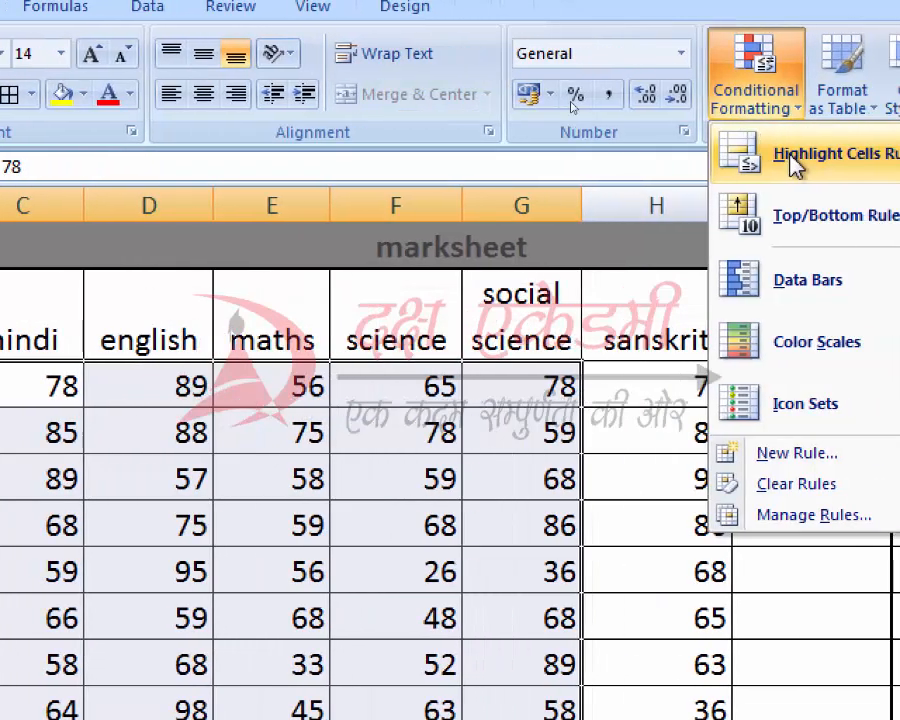
mouse_move(860, 153)
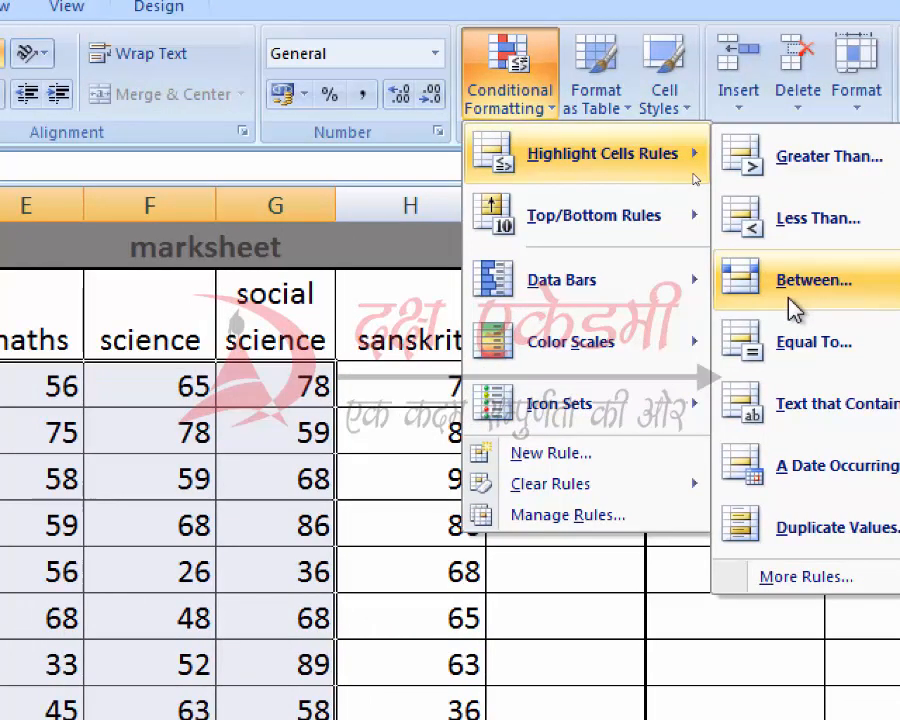
left_click(795, 308)
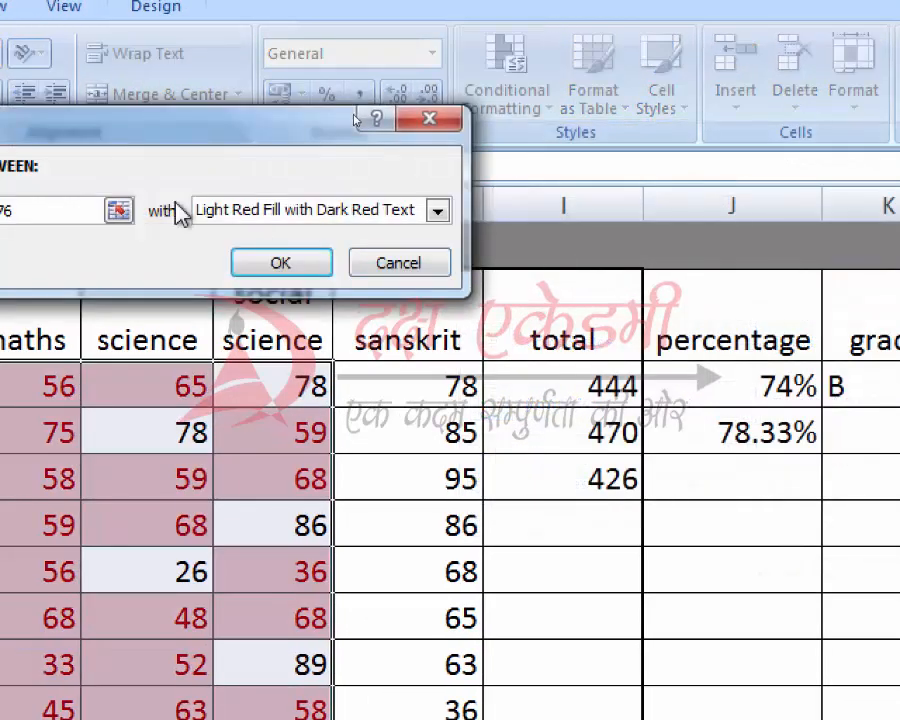
left_click_drag(46, 140, 260, 138)
left_click(143, 226)
key("BackSpace")
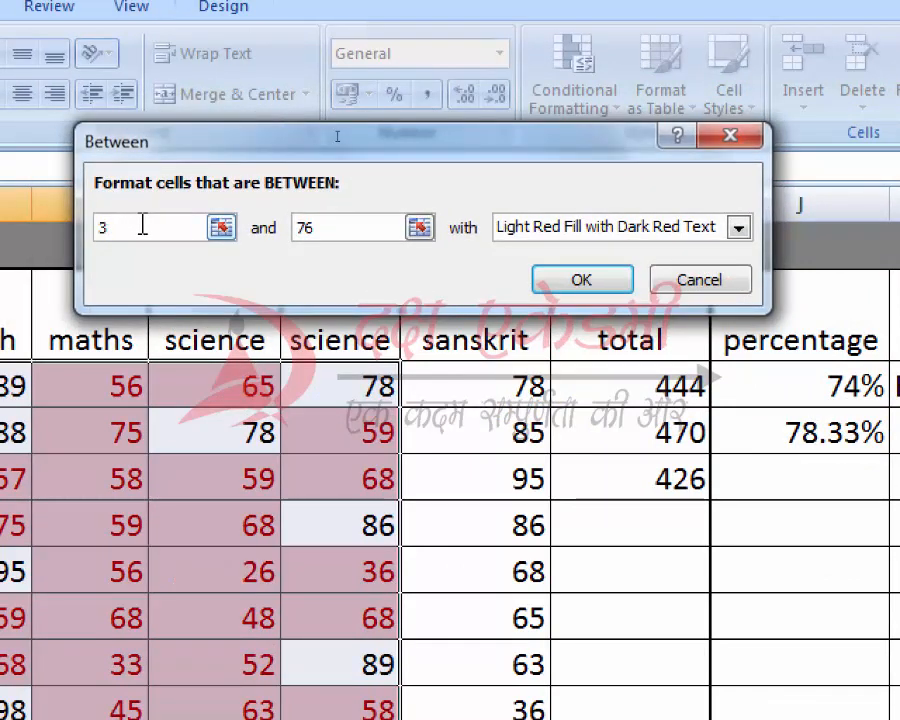
type("3")
Set the Between rule's upper limit to 60 to preview the matching marks, and cancel the rule
left_click(387, 233)
key("BackSpace")
key("BackSpace")
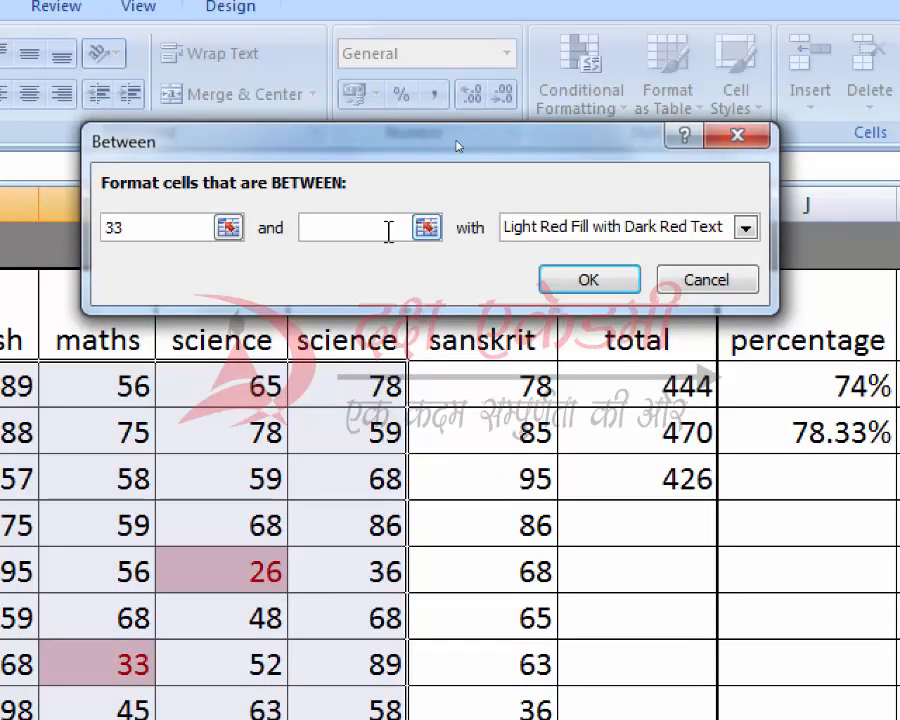
type("60")
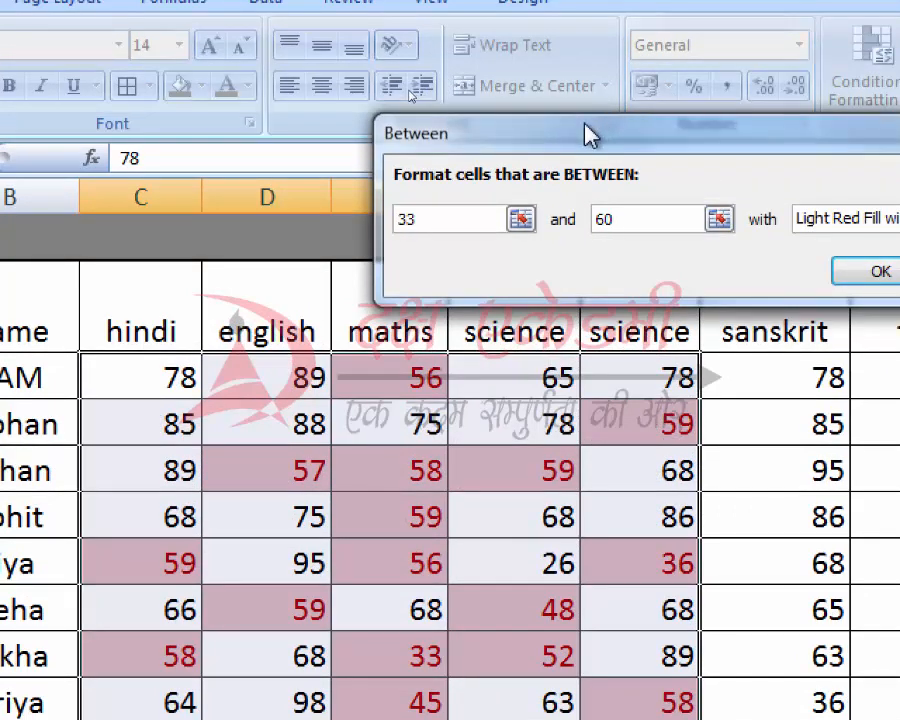
left_click_drag(588, 135, 301, 62)
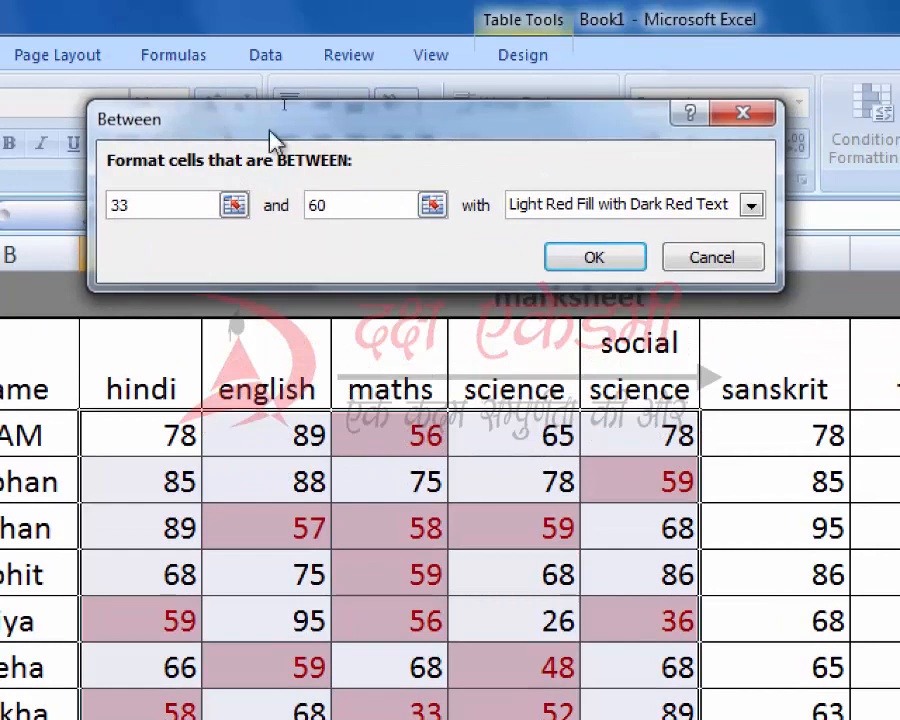
left_click(720, 257)
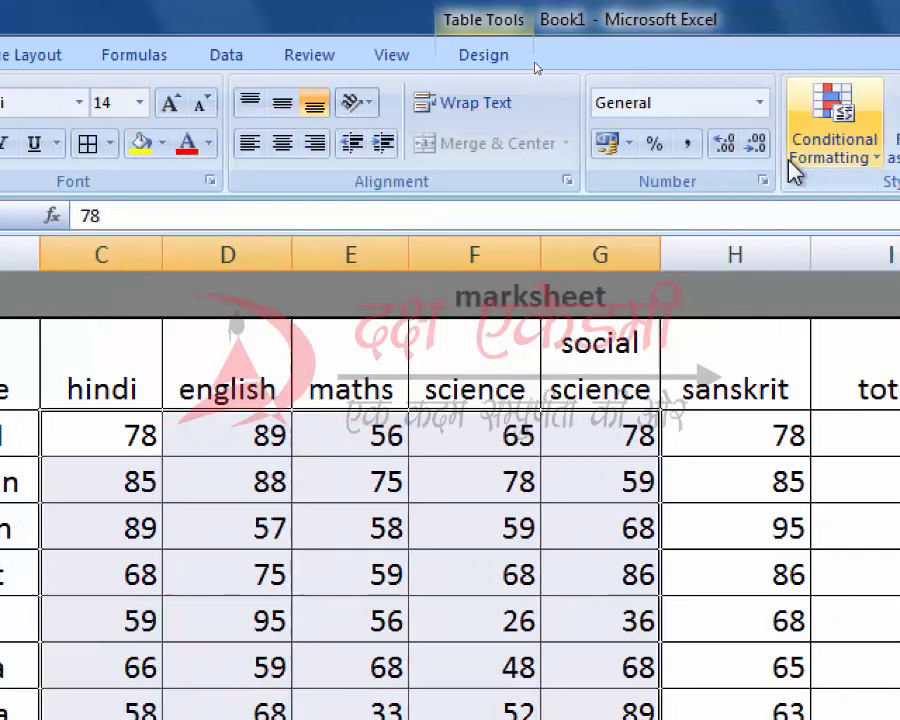
Preview an Equal To highlight rule for marks of 95 in the selected range, and cancel it
left_click(810, 148)
mouse_move(820, 203)
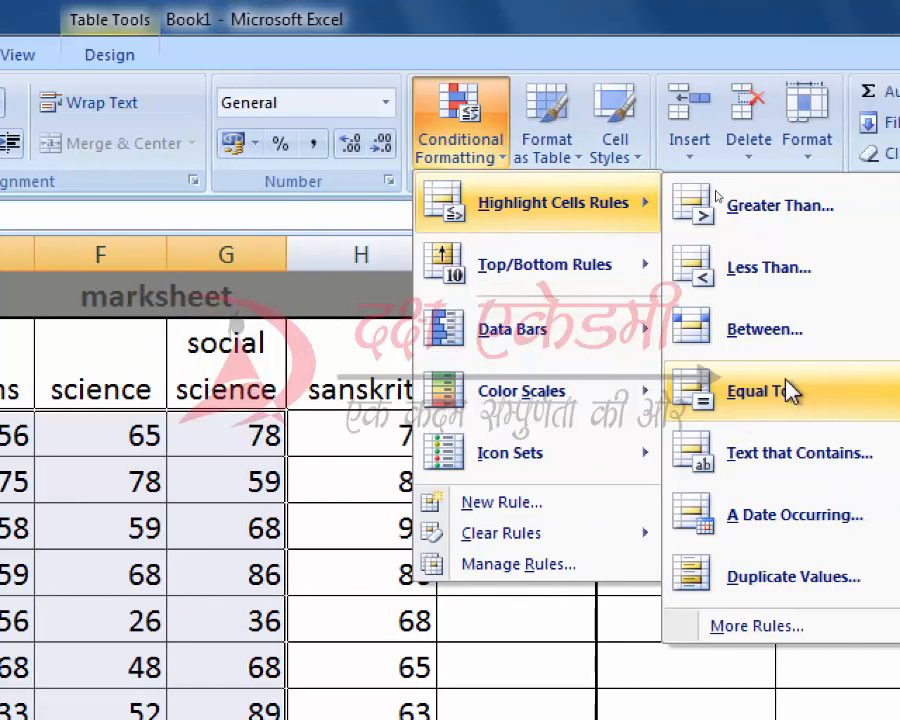
left_click(788, 383)
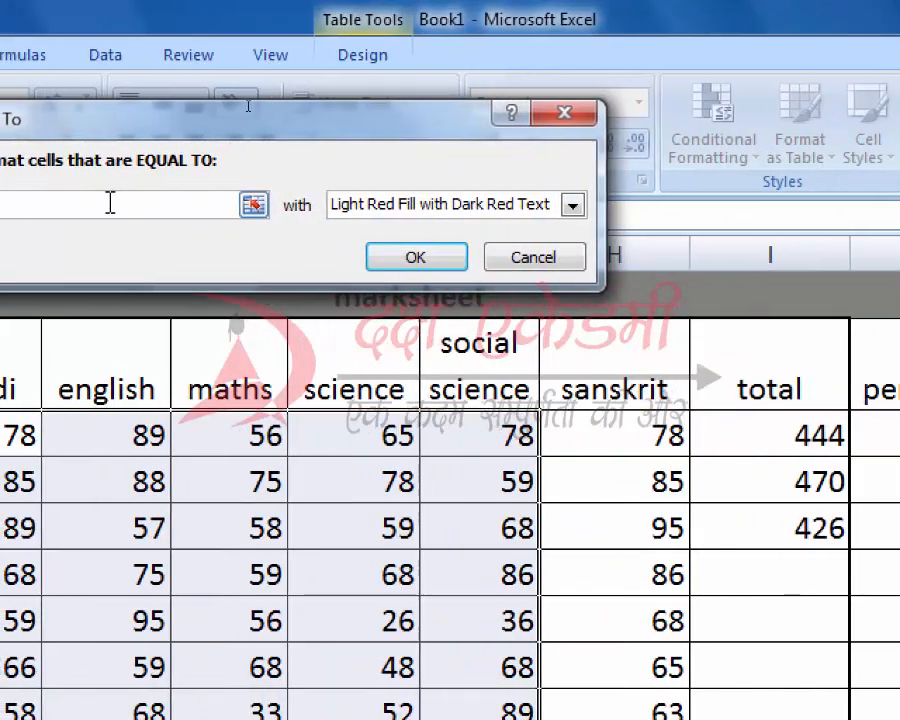
key("BackSpace")
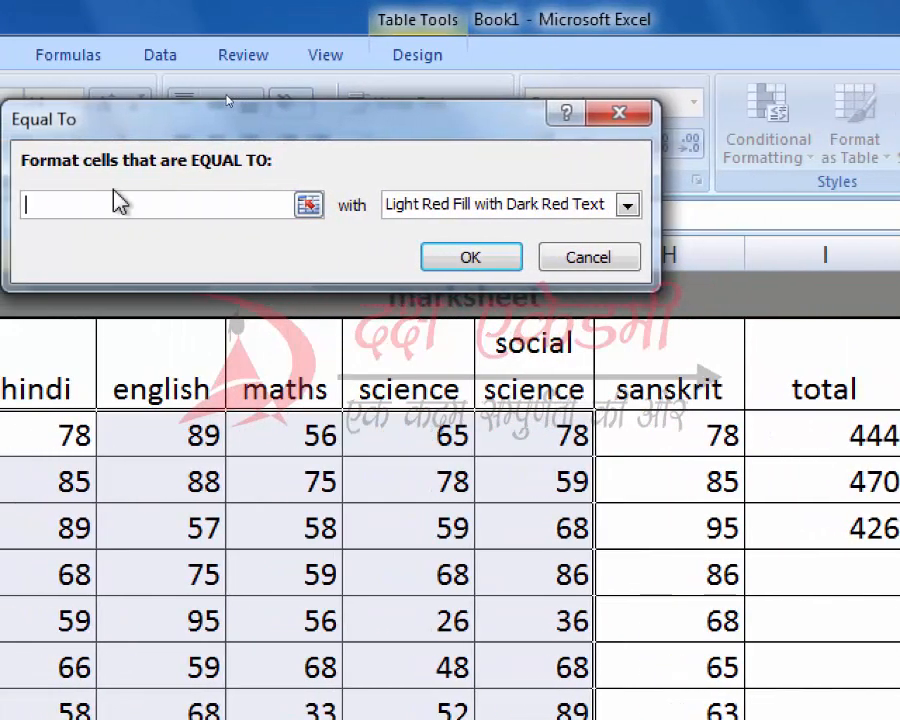
type("95")
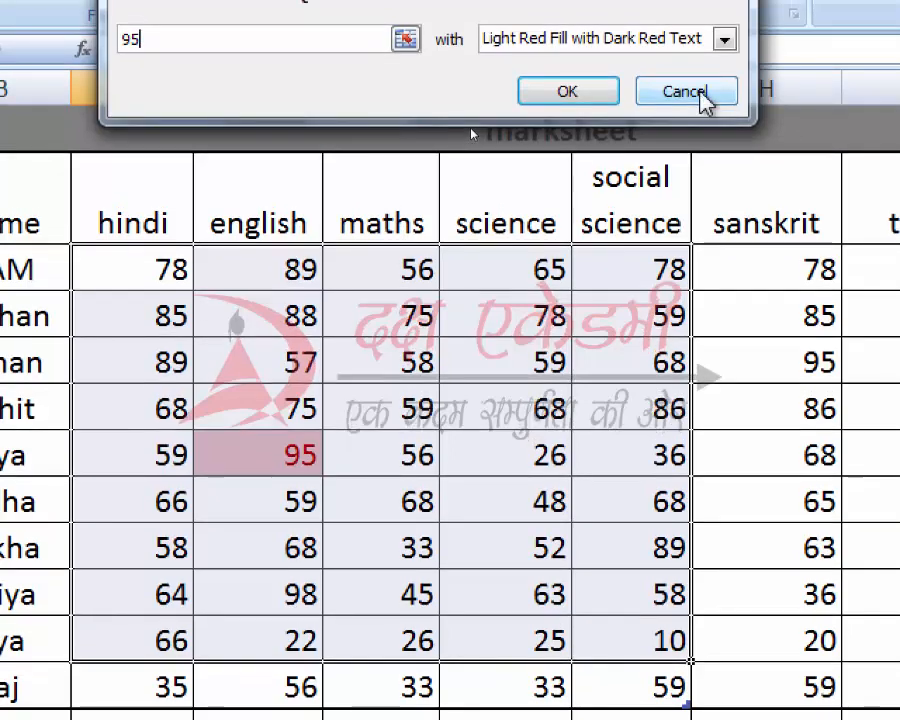
left_click(700, 93)
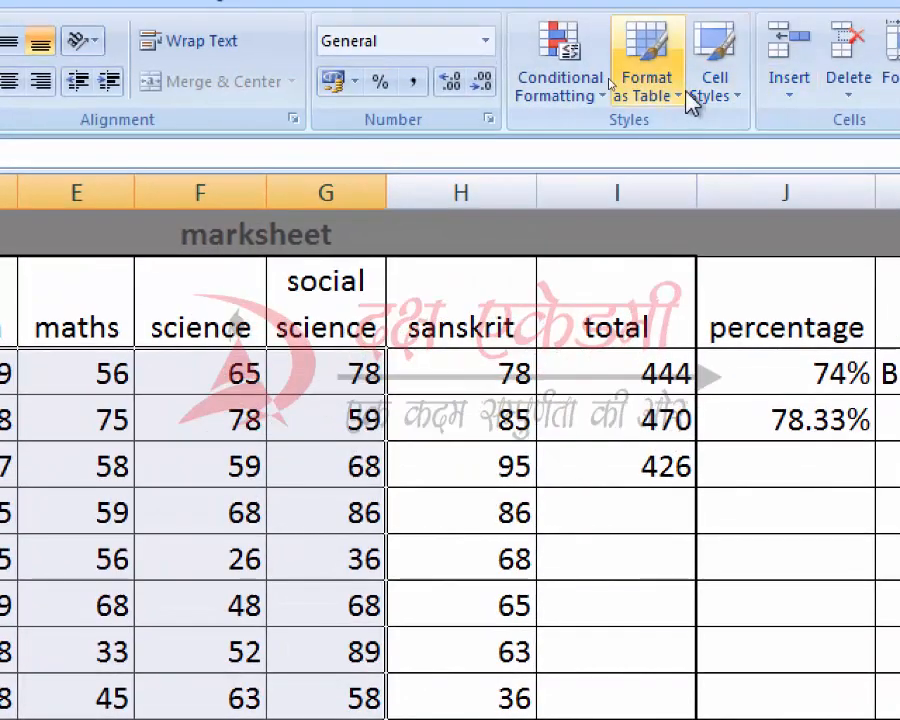
Select the students' names in the name column, open the Text that Contains highlight rule for them, and cancel it
left_click(579, 96)
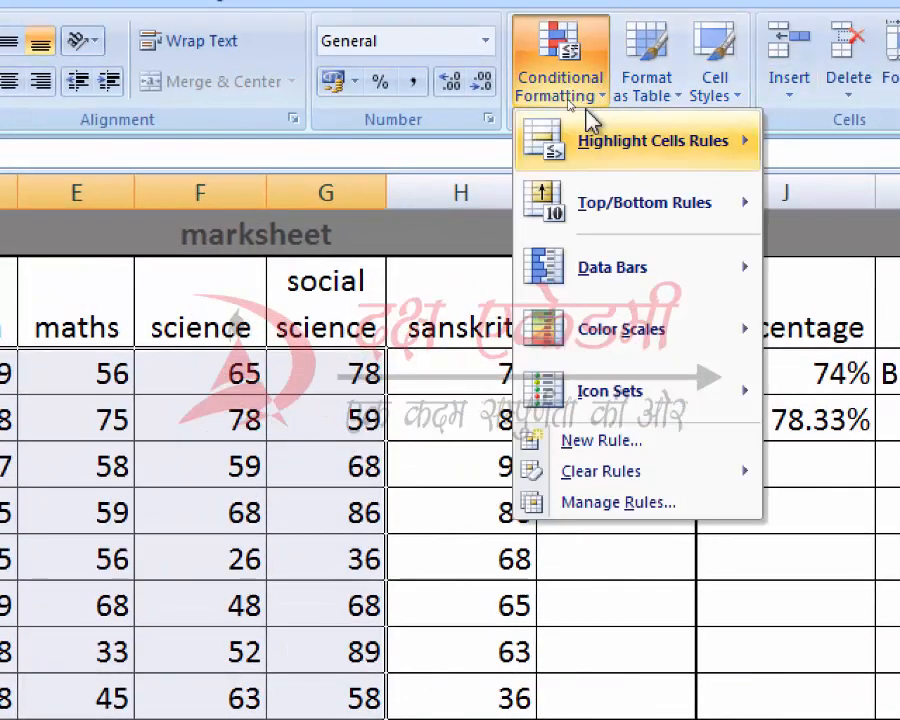
mouse_move(593, 147)
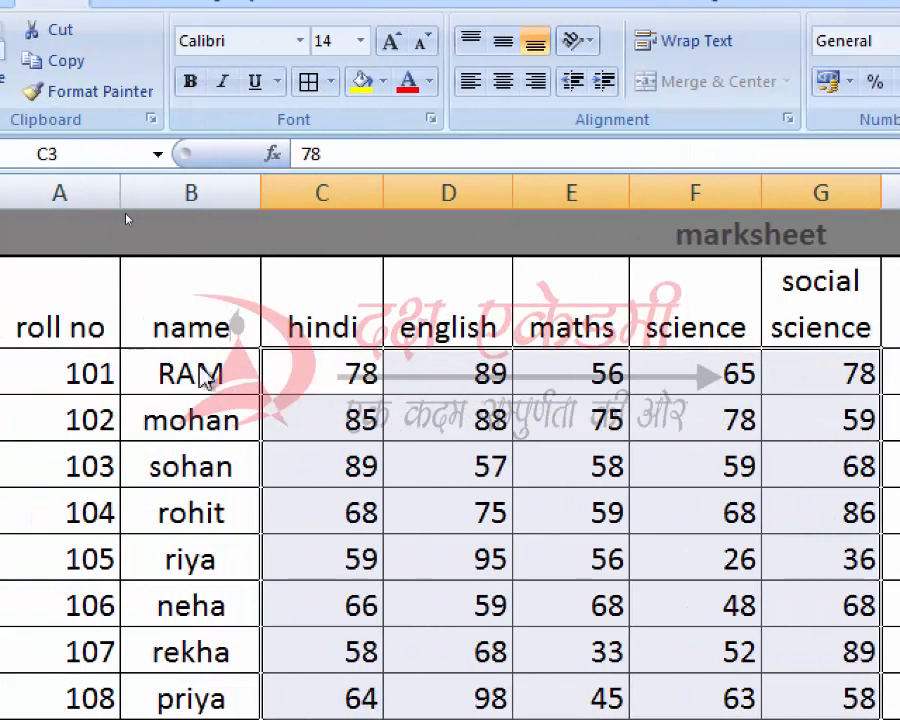
left_click_drag(200, 368, 160, 704)
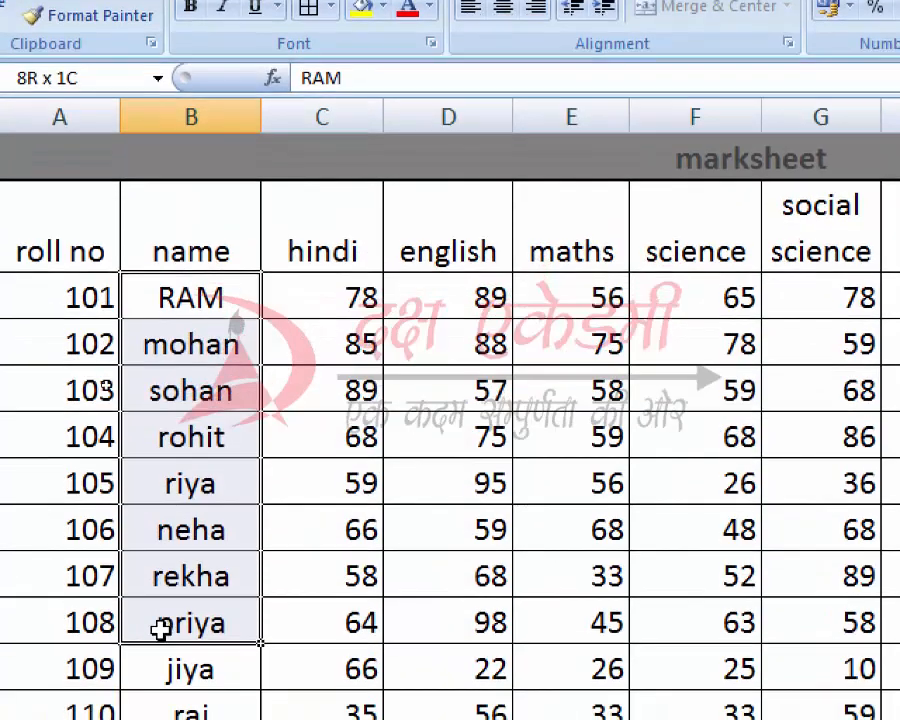
left_click_drag(160, 628, 155, 694)
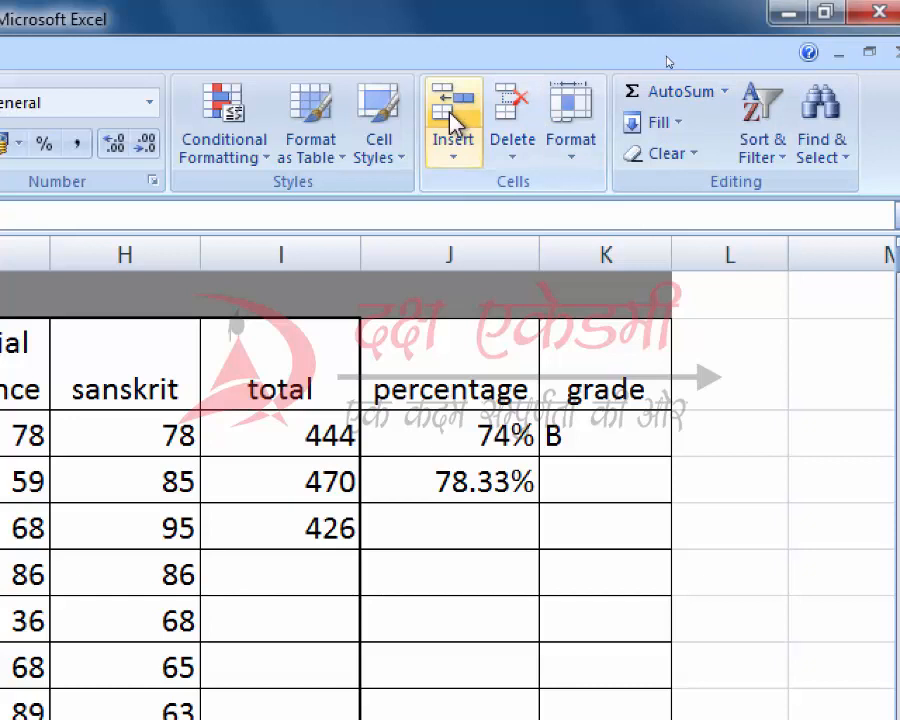
left_click(240, 148)
mouse_move(296, 216)
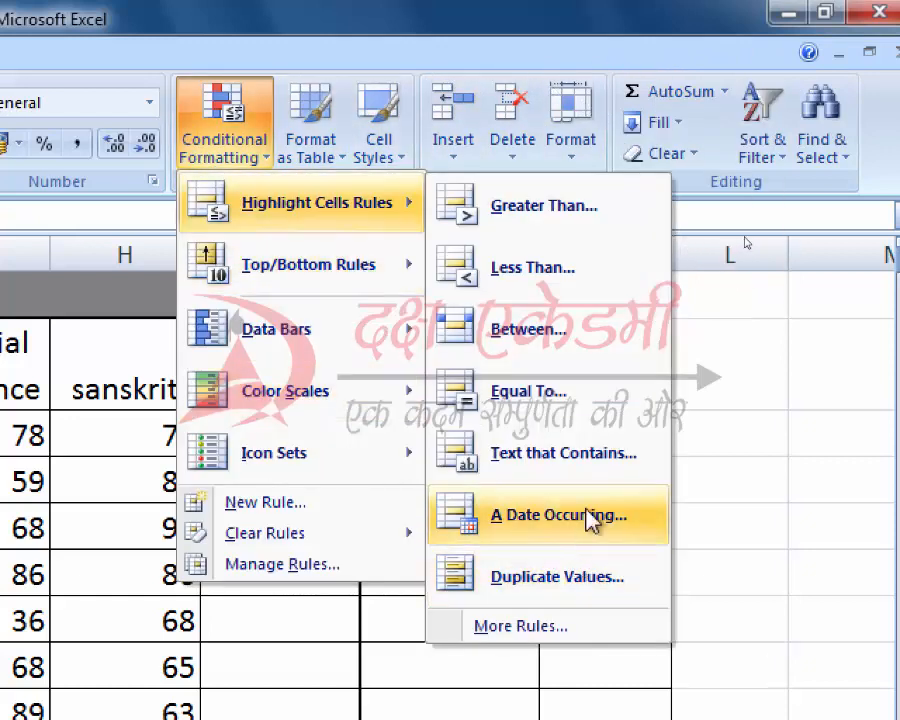
left_click(617, 478)
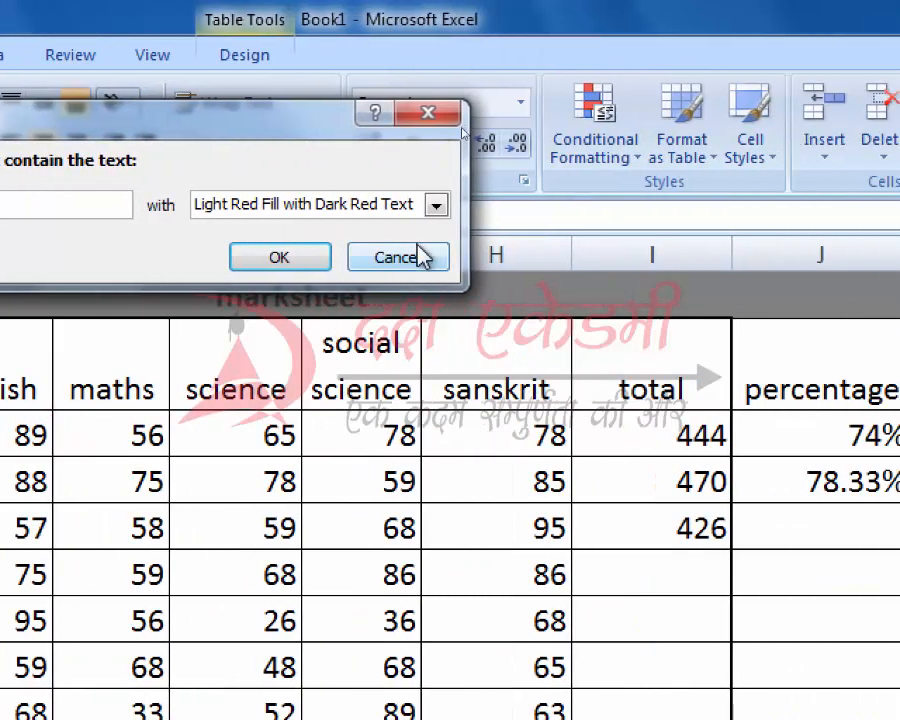
left_click(420, 257)
Enter the date 1-6-2020 in an empty column H cell below the marksheet
left_click(612, 96)
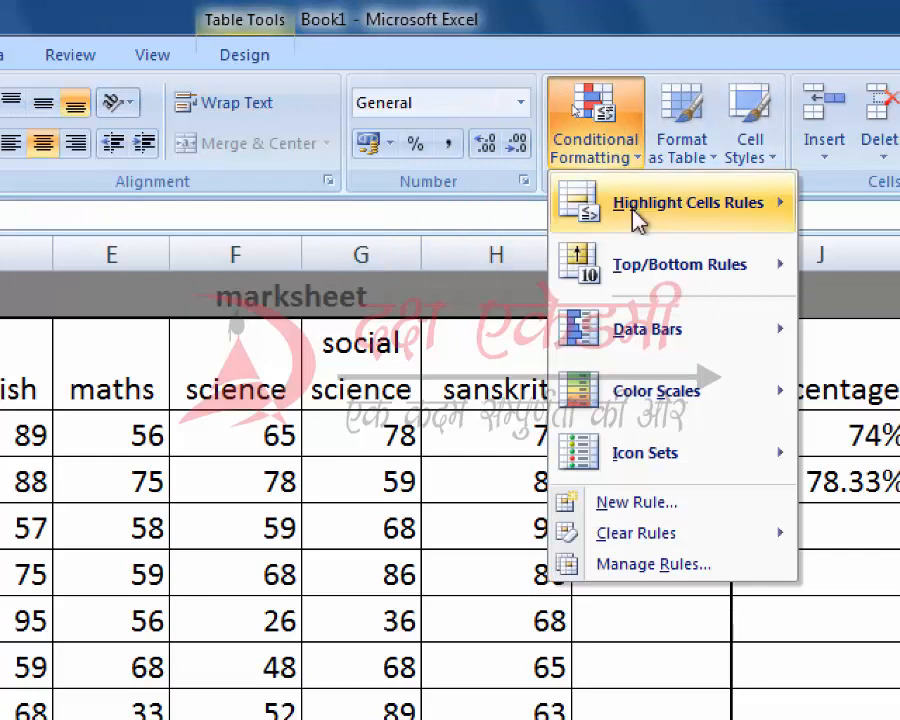
mouse_move(637, 220)
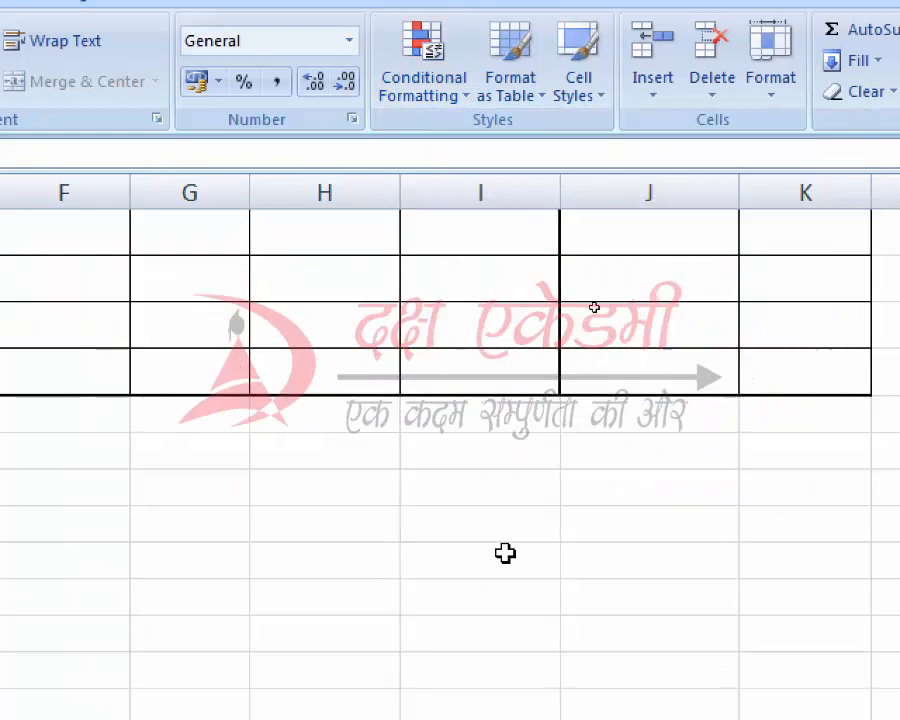
scroll(505, 553, "down", 1)
left_click(352, 338)
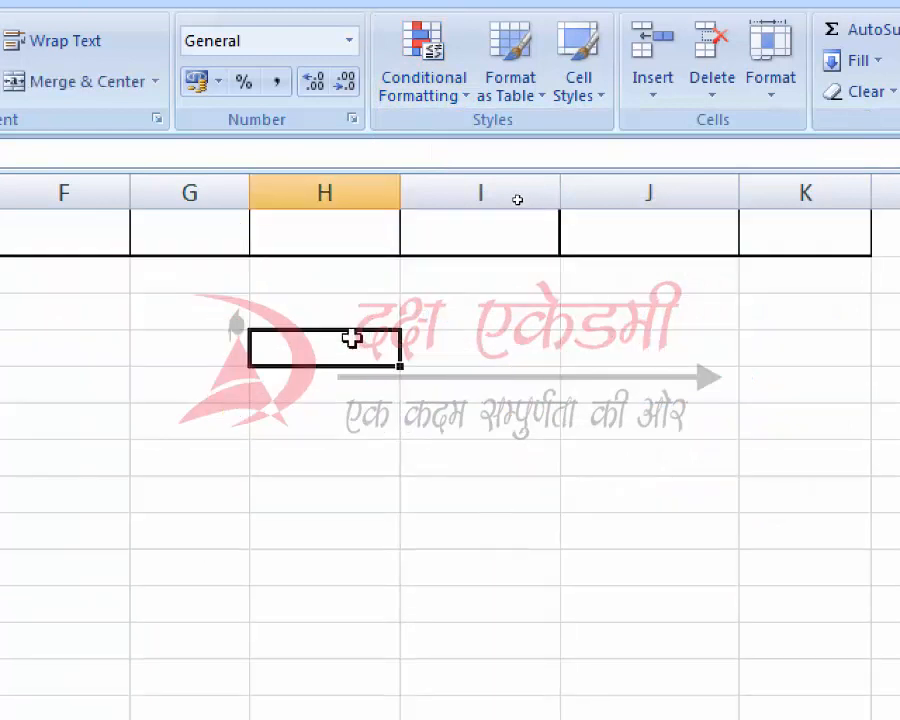
type("1-6-2020")
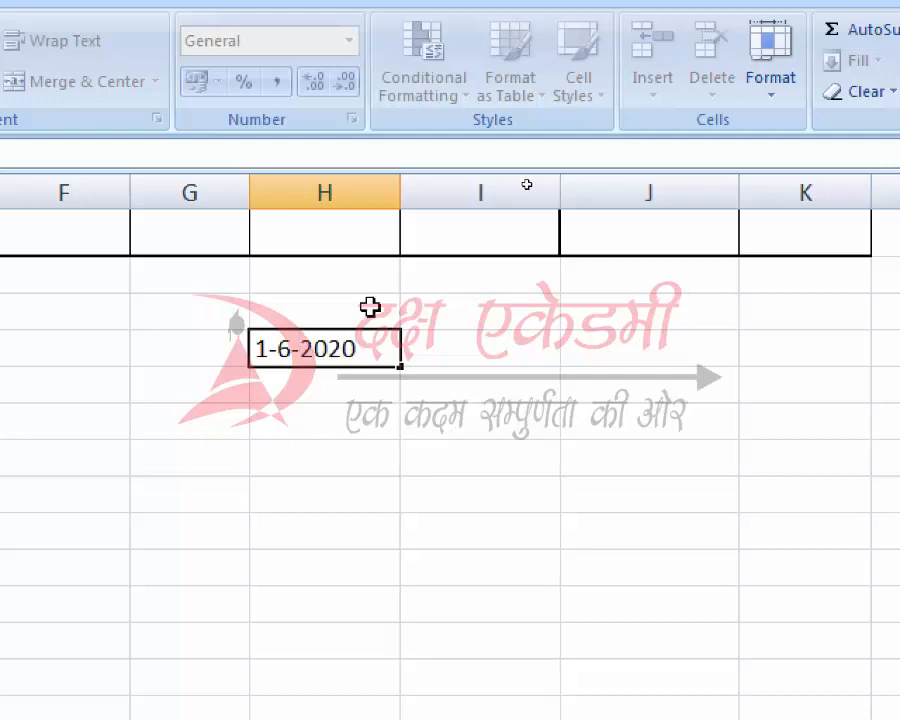
left_click(355, 440)
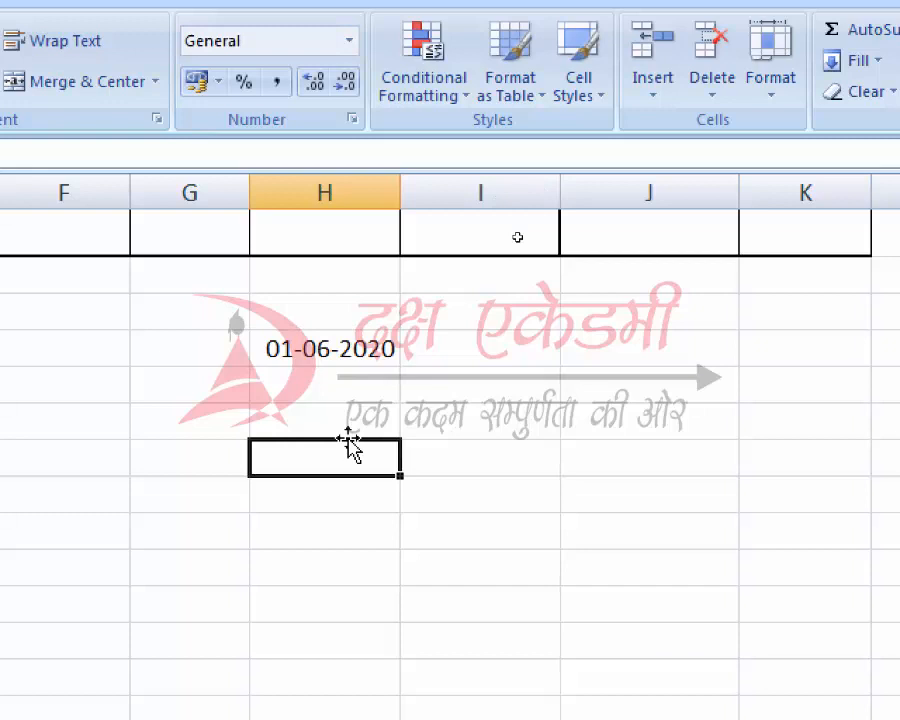
Try to fill a date series down the column by day from the 01-06-2020 cell
left_click(362, 342)
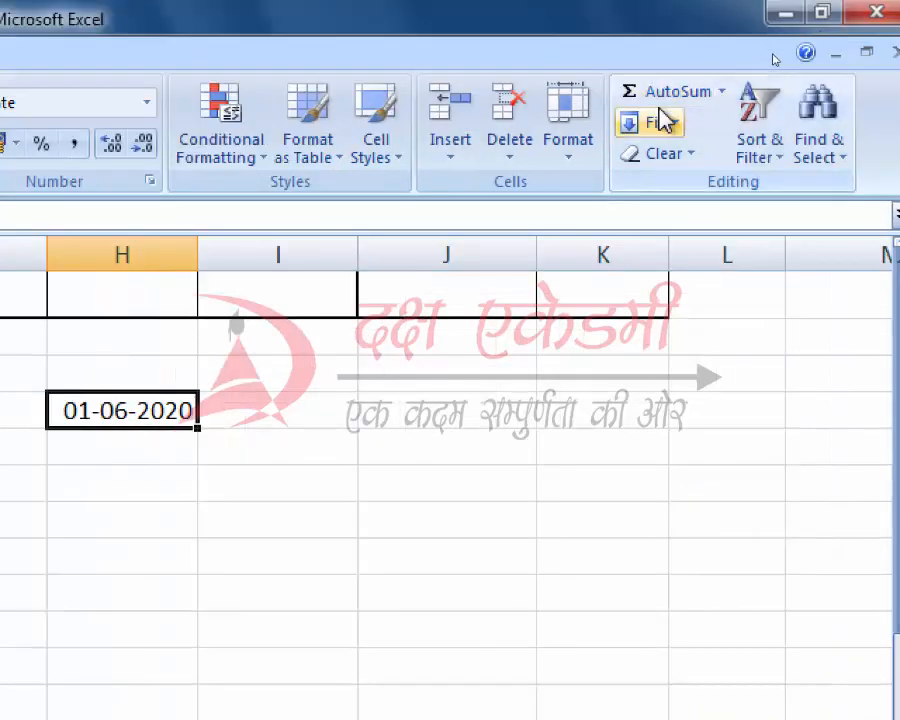
left_click(860, 60)
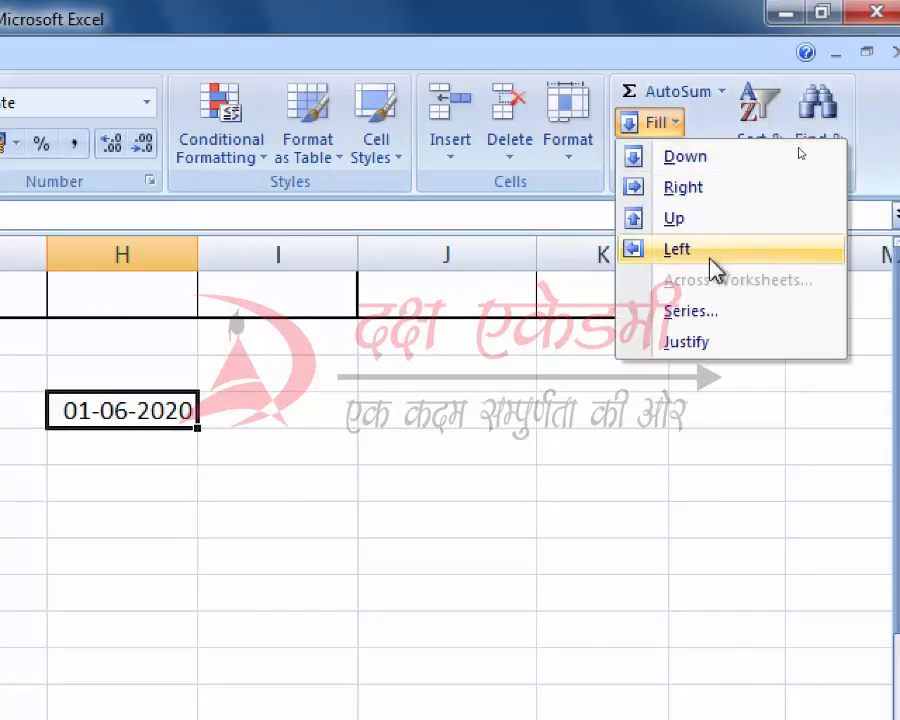
left_click(712, 314)
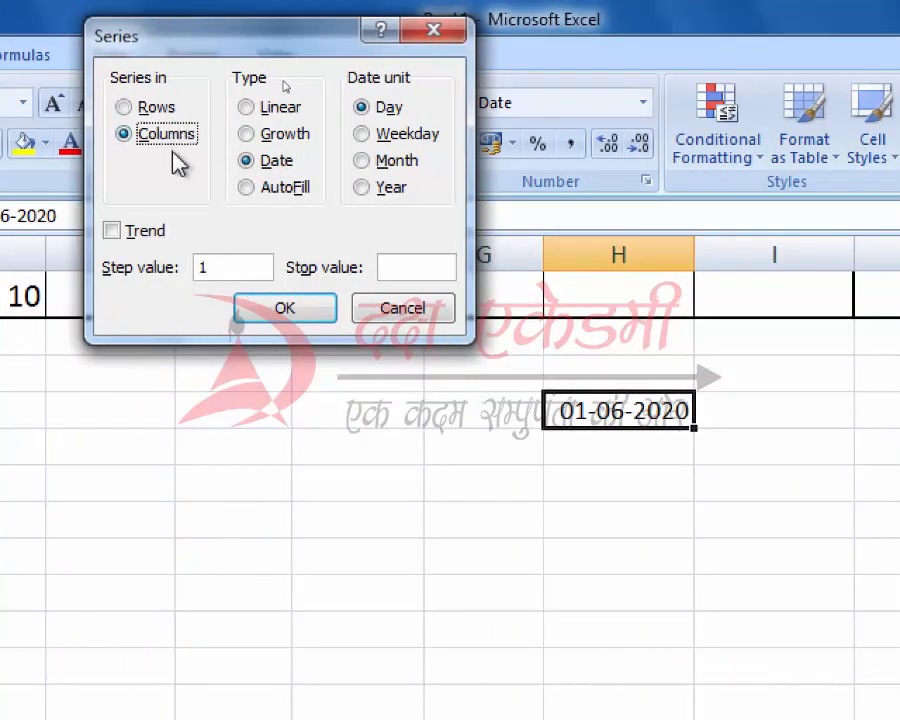
left_click(279, 163)
left_click(362, 107)
left_click(285, 307)
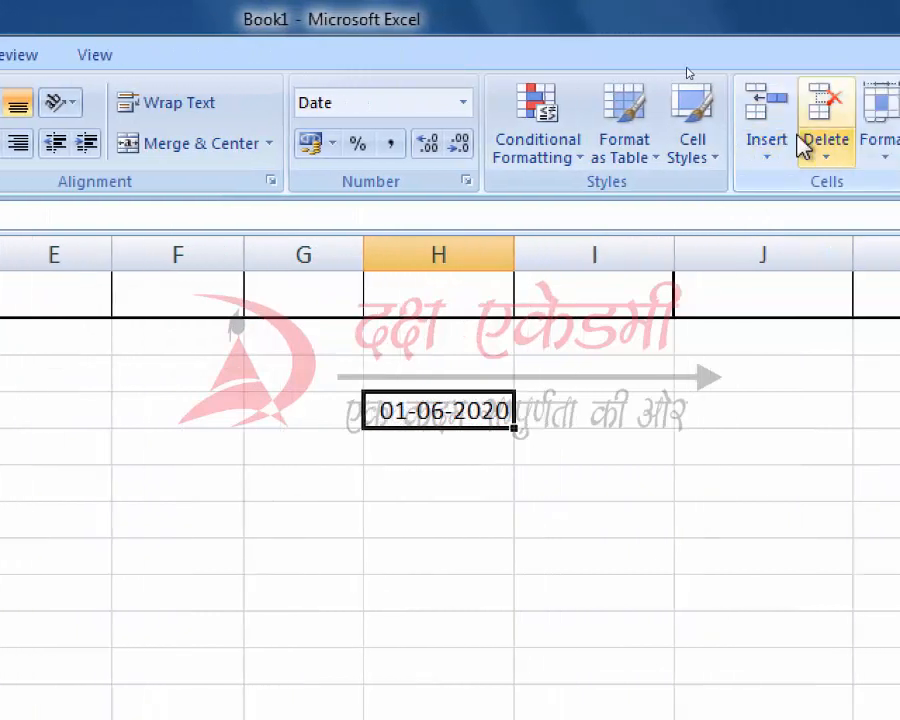
Try to fill a date series down the column by month from the 01-06-2020 cell
left_click(792, 124)
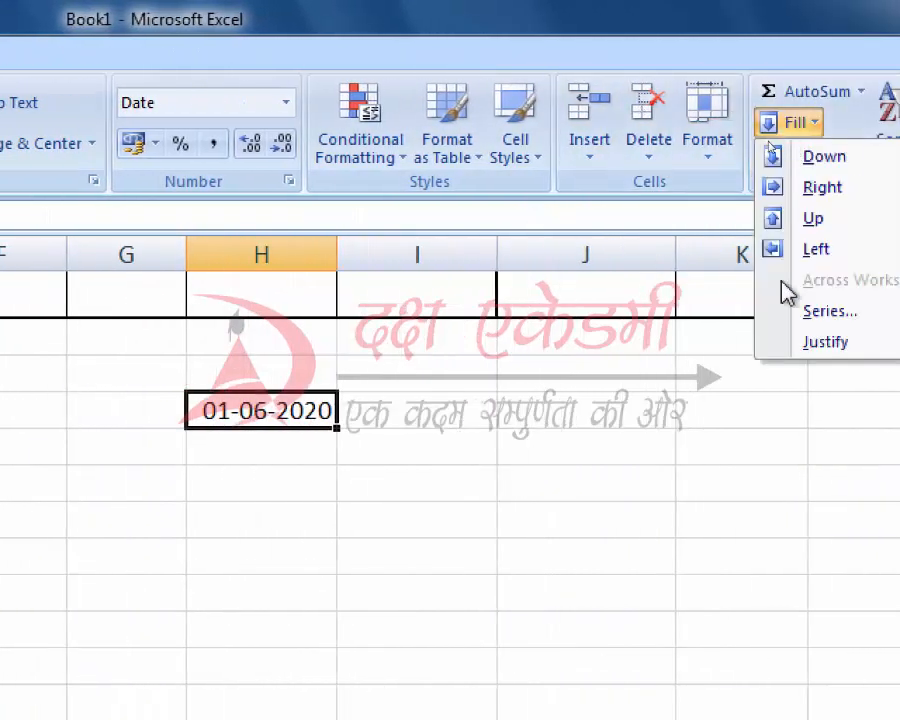
left_click(775, 311)
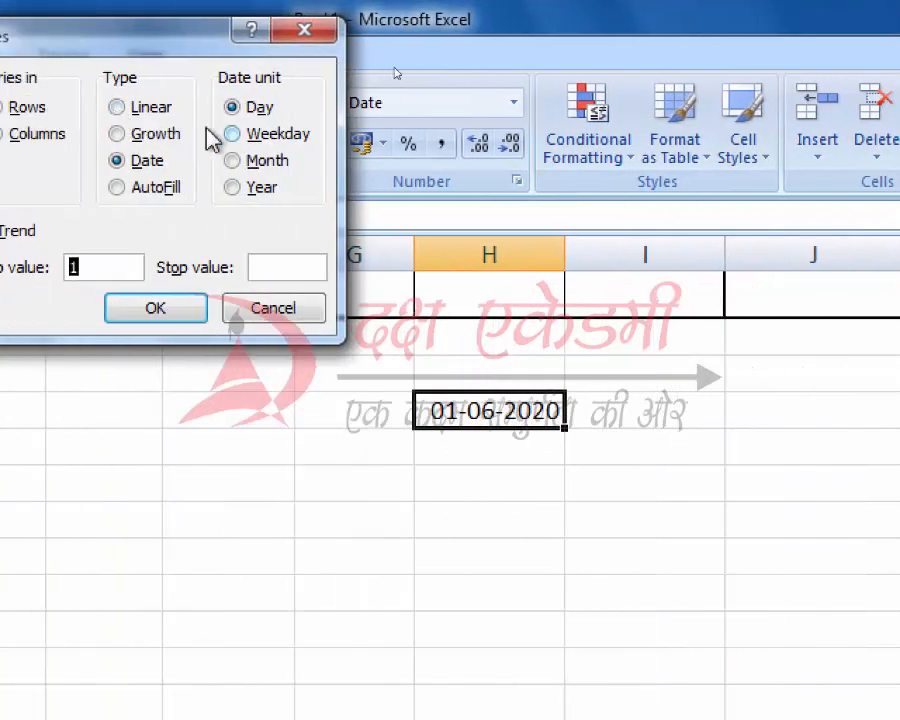
left_click(53, 136)
left_click(266, 160)
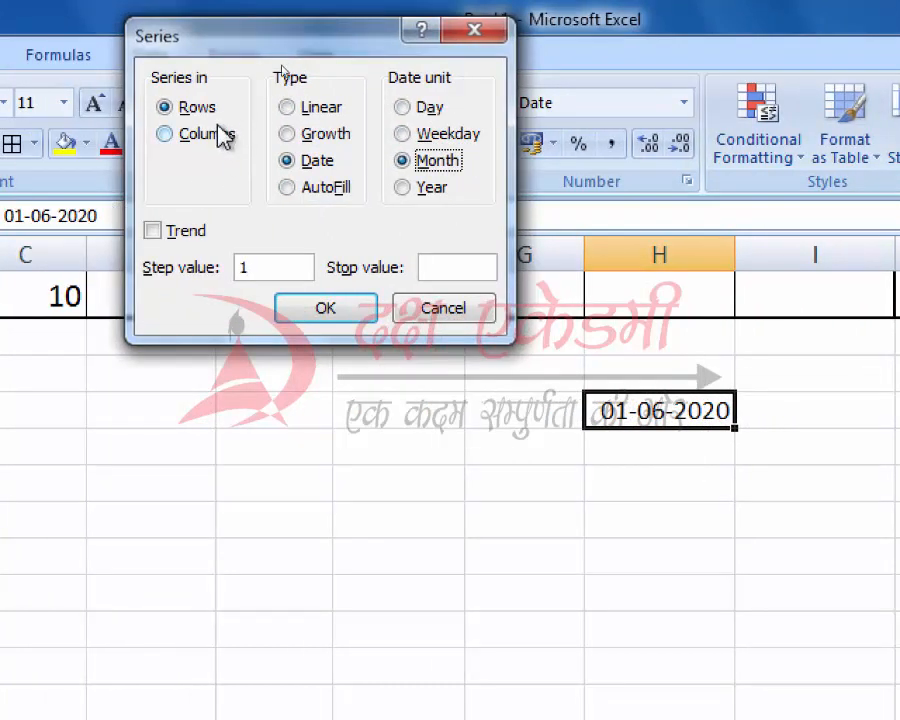
left_click(222, 136)
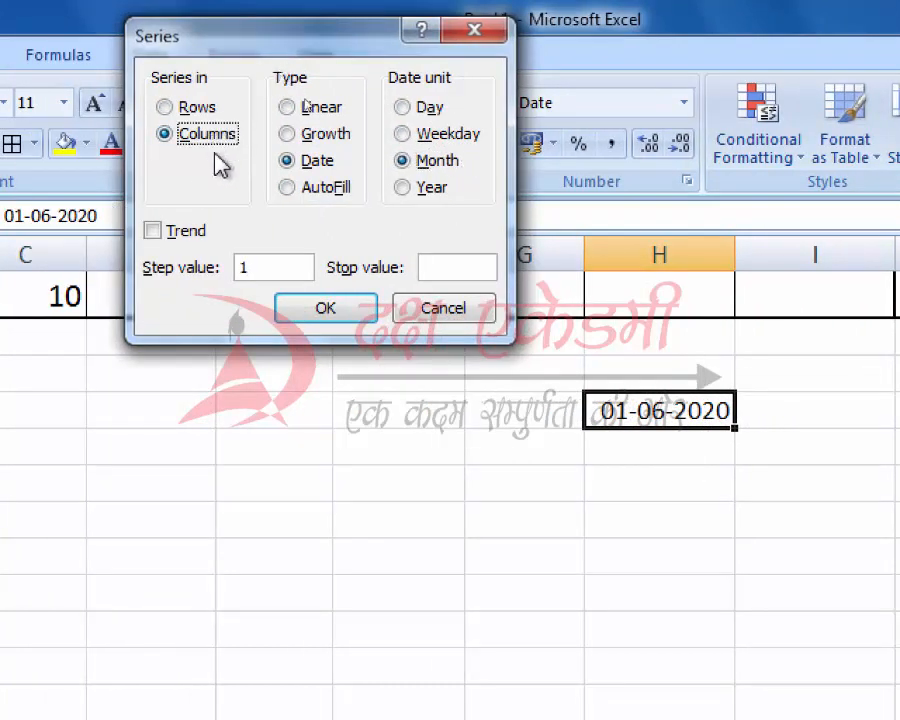
left_click(347, 312)
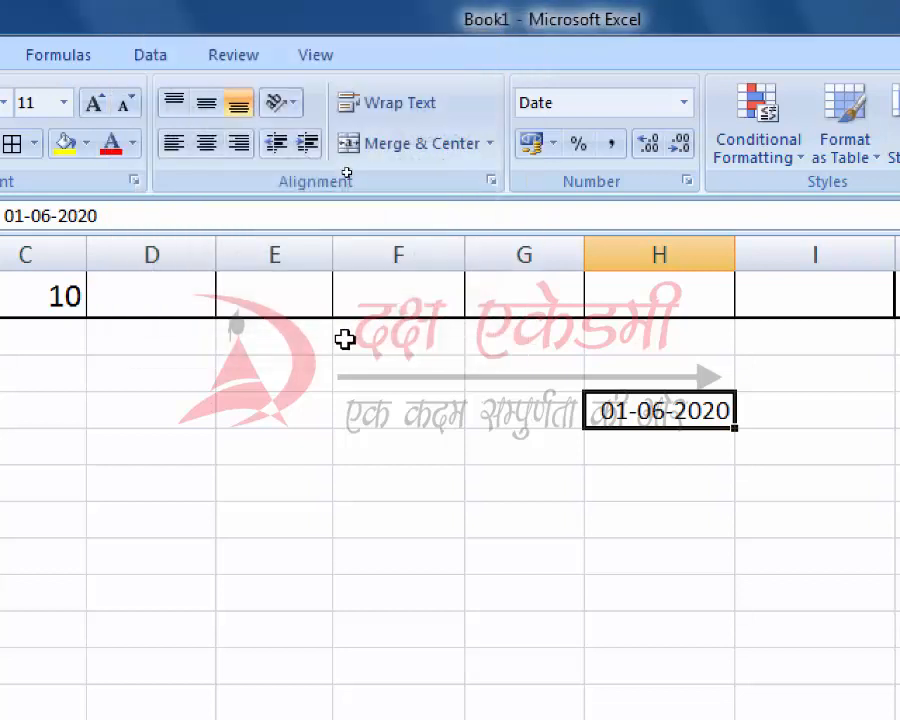
Enter the dates 2-6-2020 and 3-6-2020 in the two cells below 01-06-2020
left_click(670, 450)
left_click(658, 405)
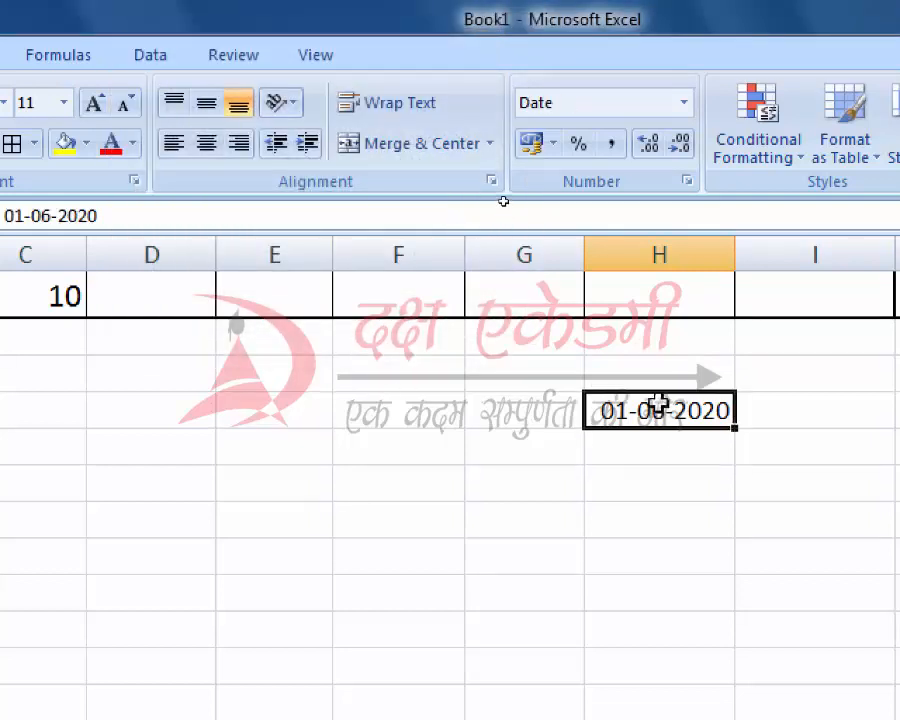
left_click(648, 452)
type("2")
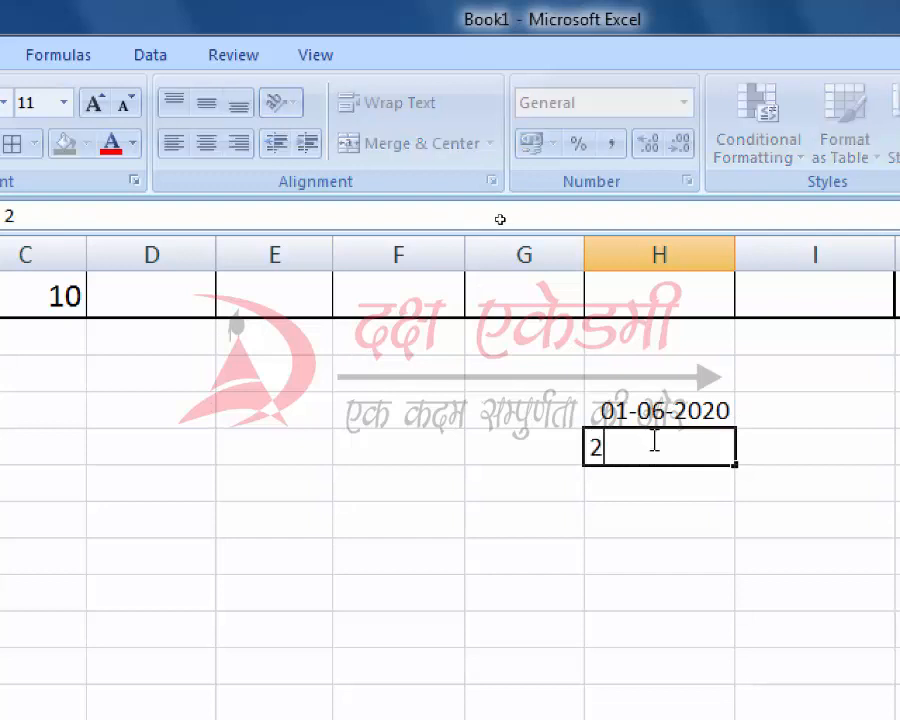
type("-6-2020")
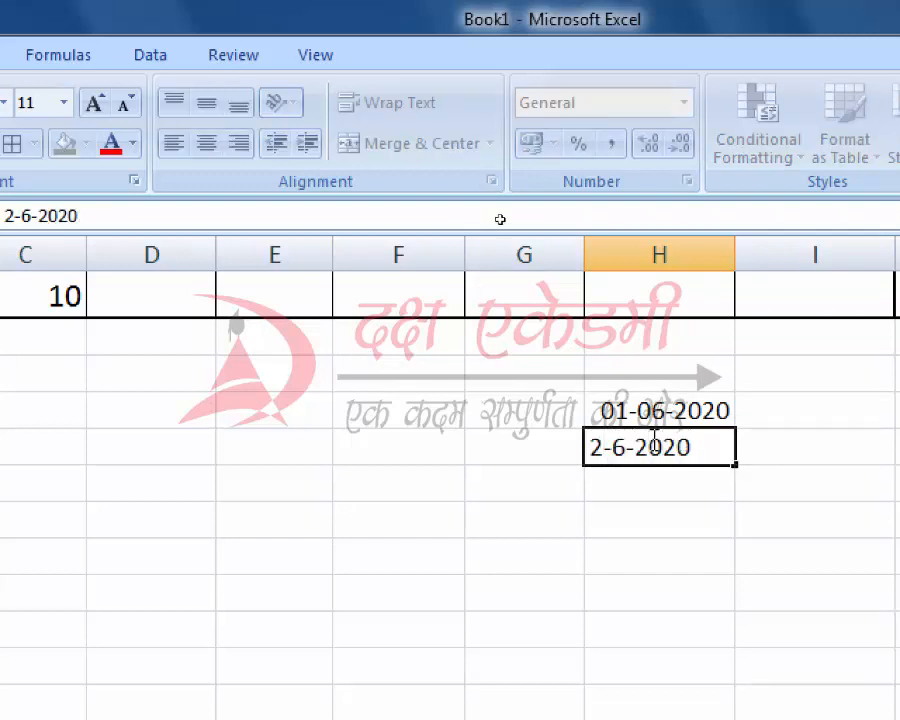
key("Return")
type("3")
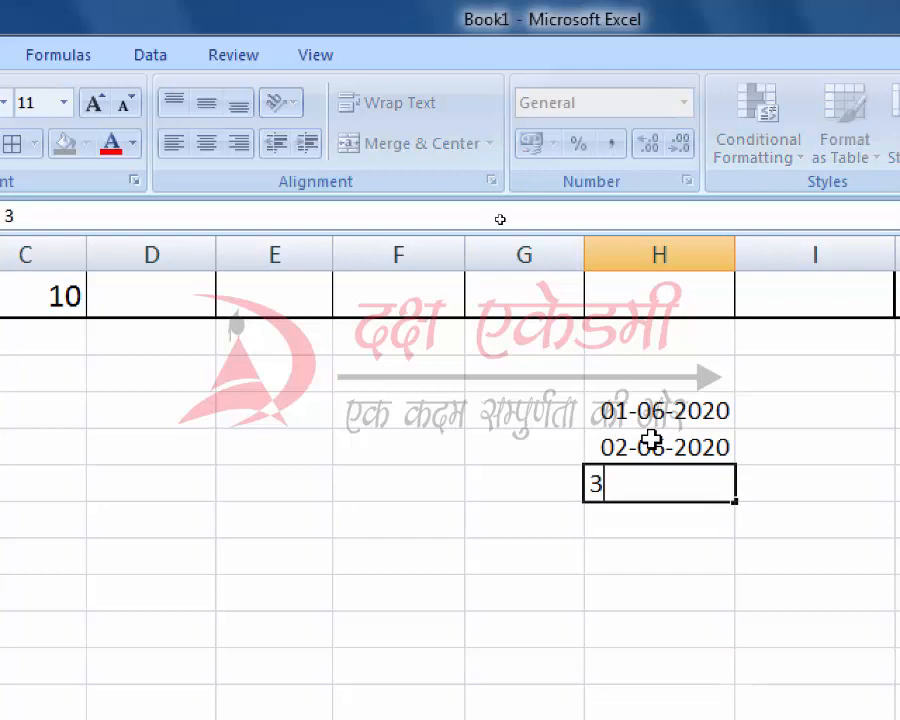
type("-6-")
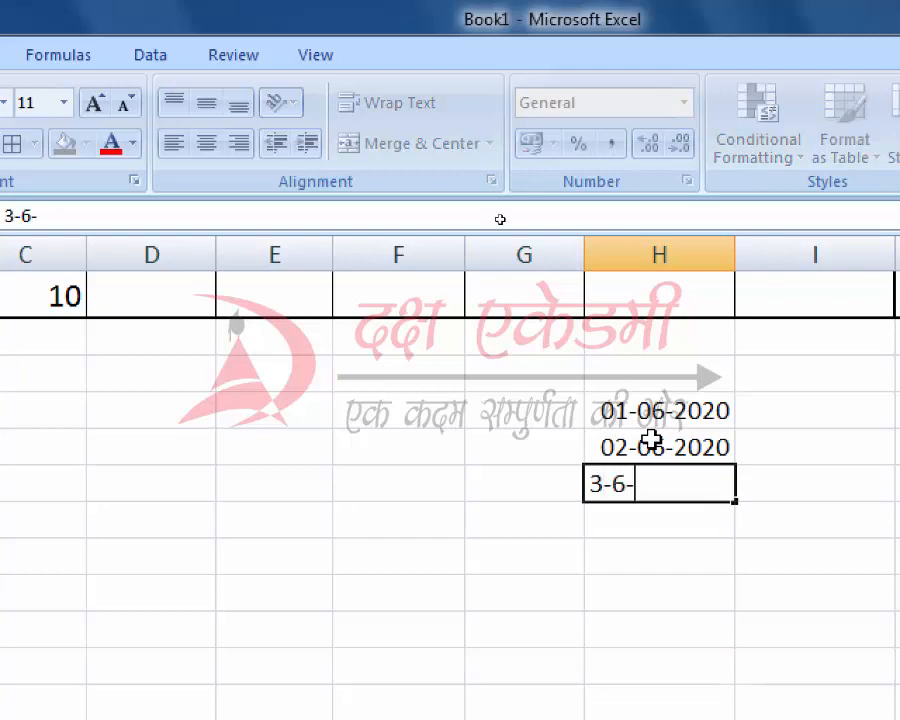
type("2020")
left_click(479, 462)
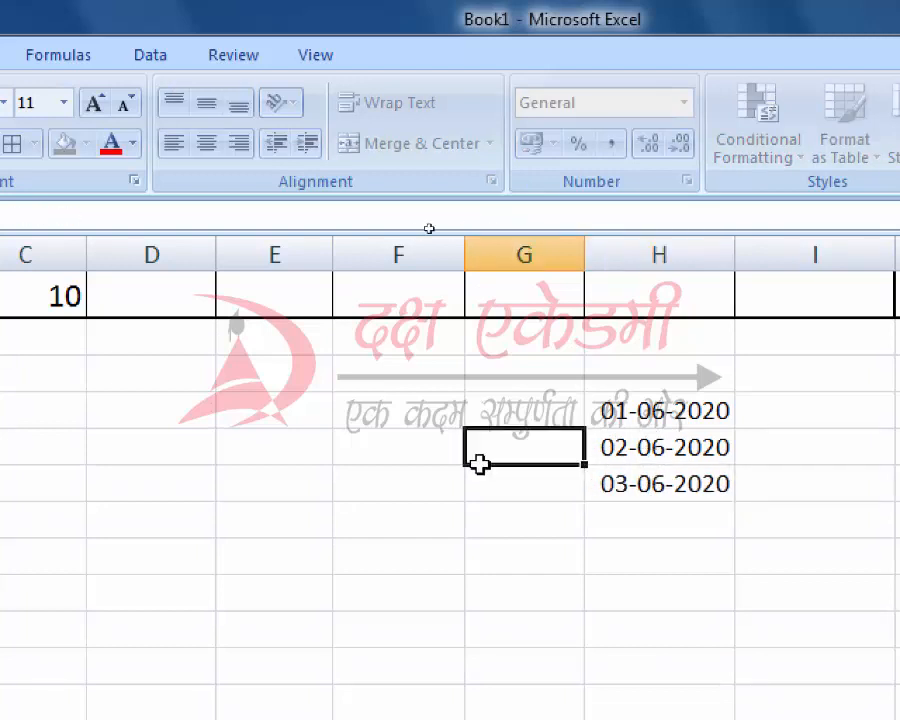
left_click(685, 467)
left_click(705, 446)
left_click_drag(735, 464, 734, 512)
key("alt+F4")
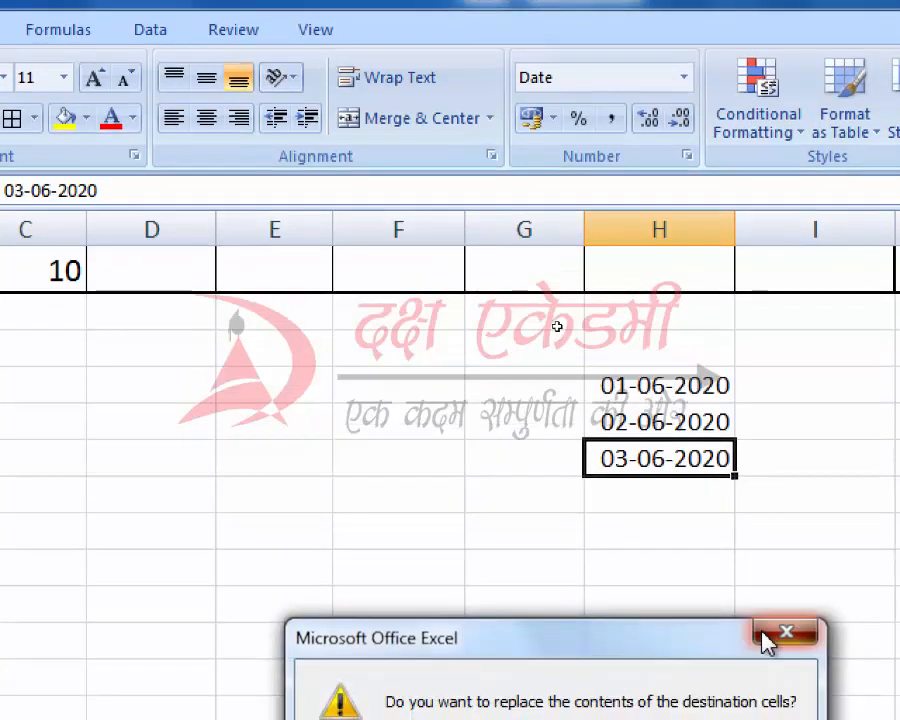
left_click(680, 446)
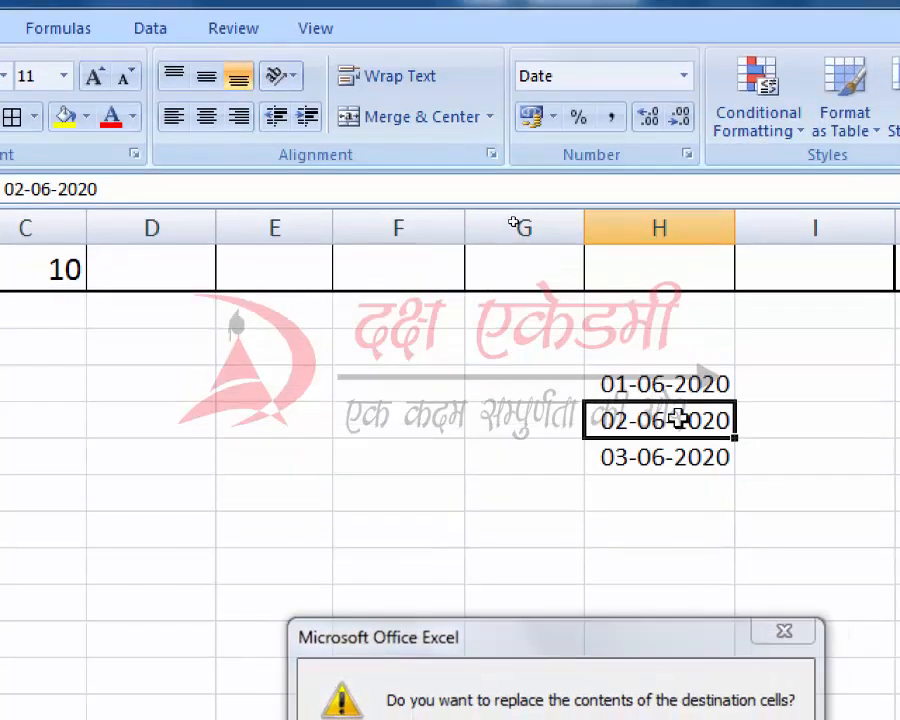
key("Escape")
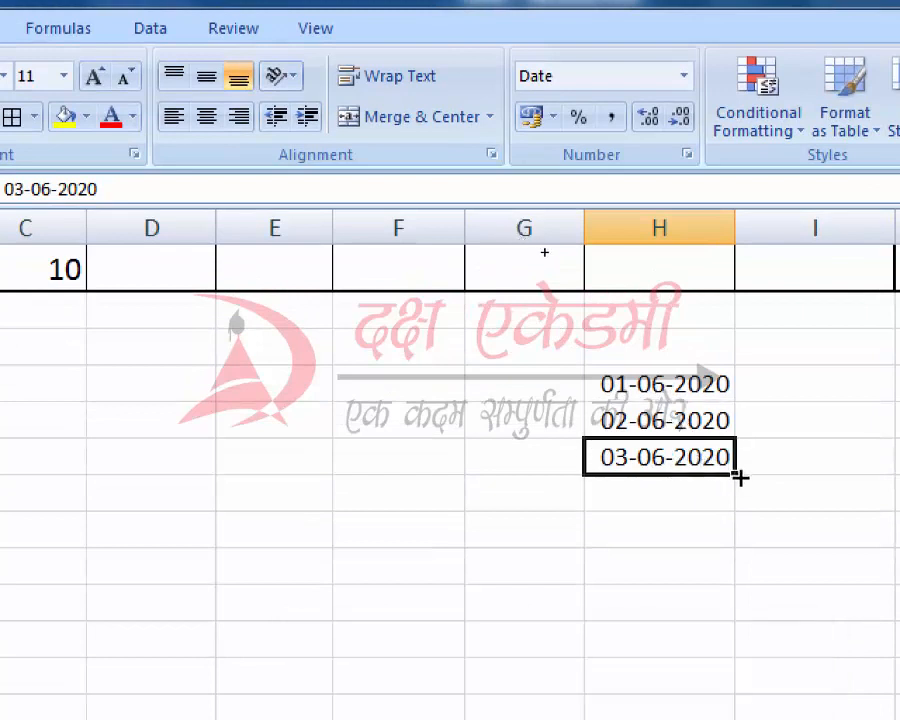
Extend the dates 02-06-2020 and 03-06-2020 down column H to 11-06-2020
left_click_drag(717, 432, 691, 719)
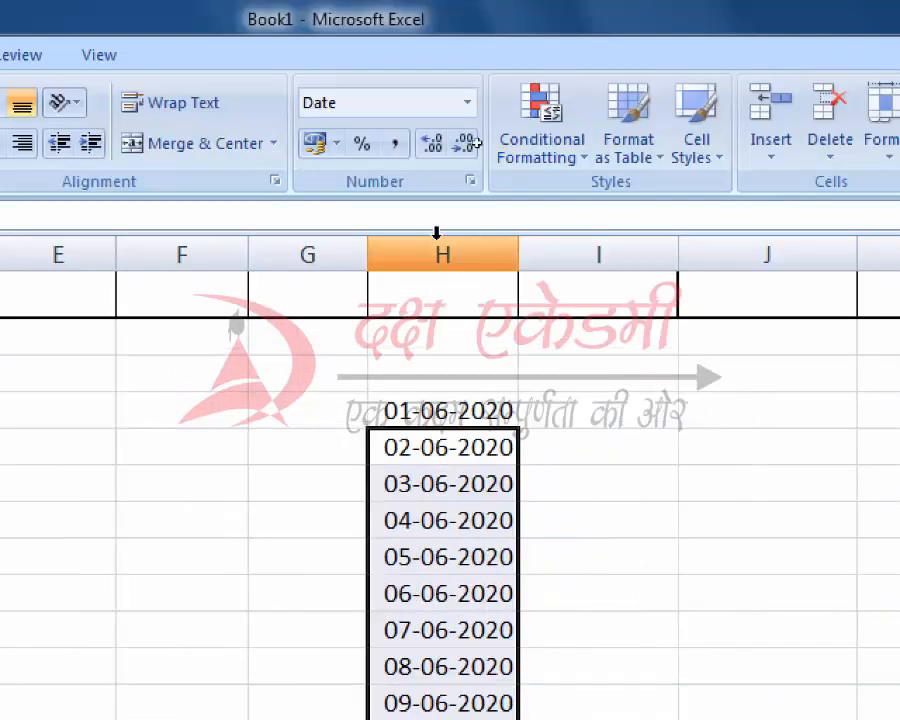
left_click(696, 320)
Select all the dates from 01-06-2020 to 11-06-2020 and open the A Date Occurring highlight rule for them
left_click_drag(470, 410, 425, 719)
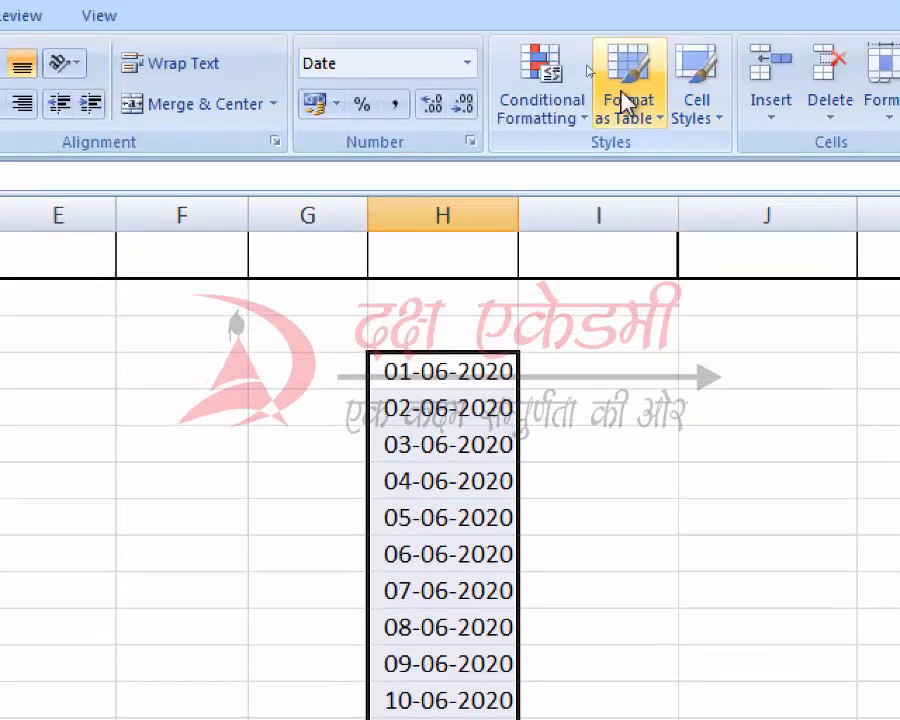
left_click(553, 128)
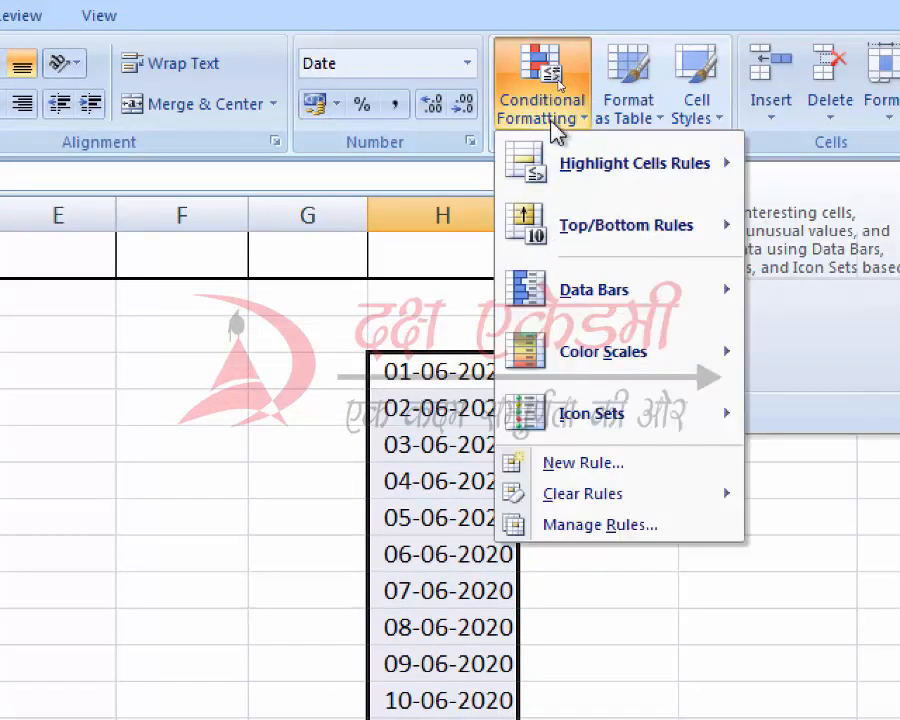
mouse_move(648, 174)
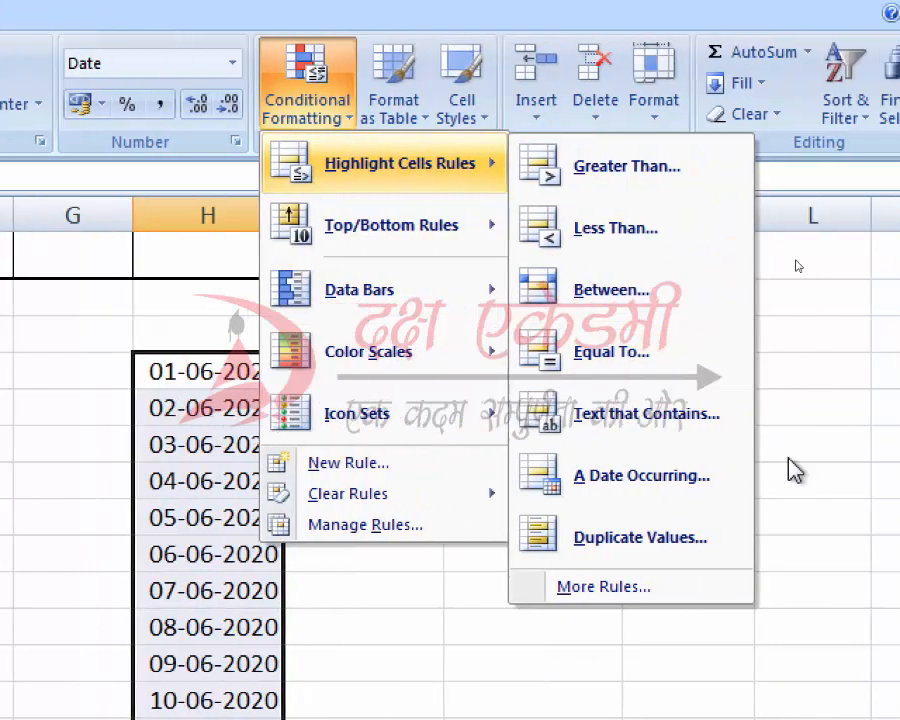
left_click(665, 490)
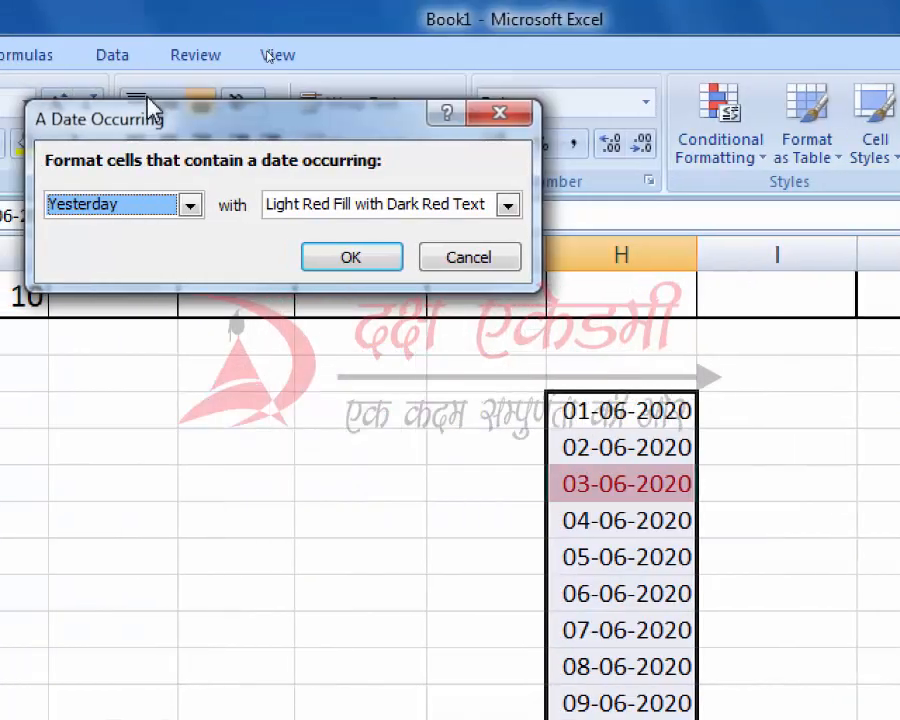
Preview the date rule on the selected dates with the periods Today, Yesterday and Tomorrow
left_click(190, 205)
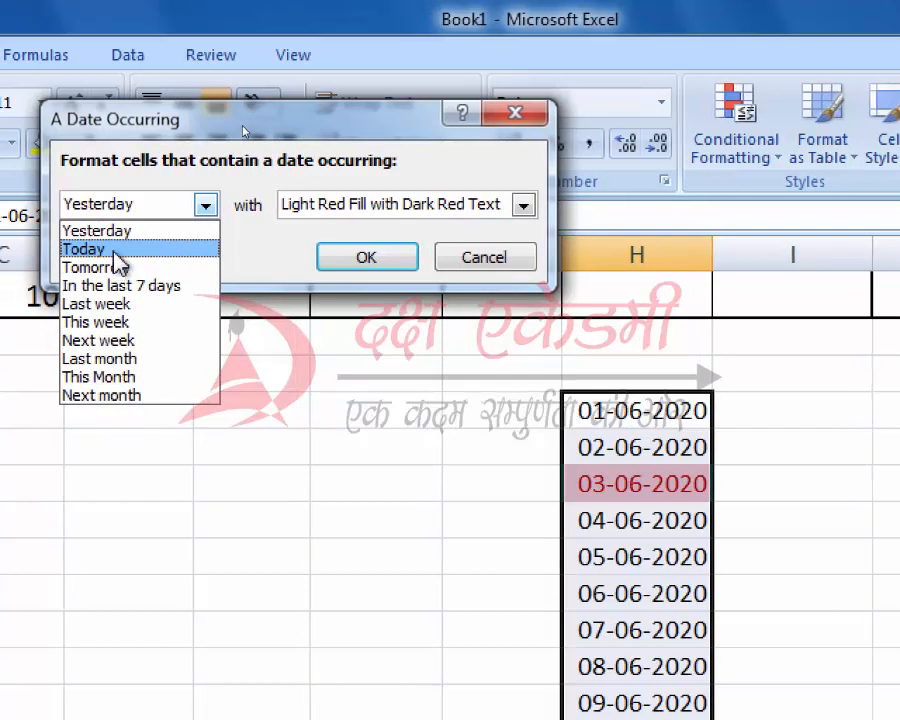
left_click(114, 252)
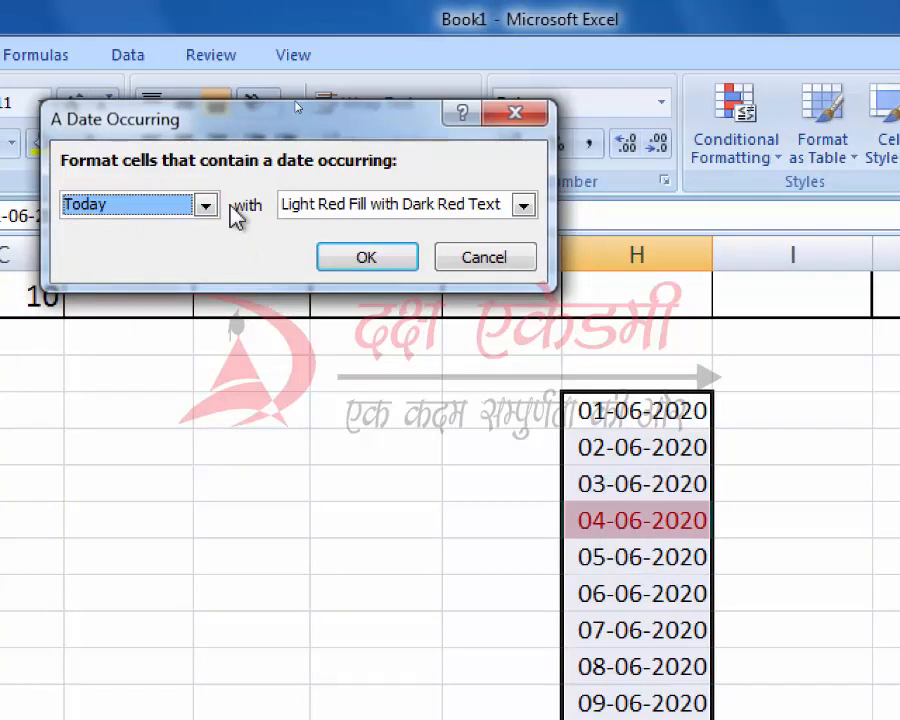
left_click(205, 204)
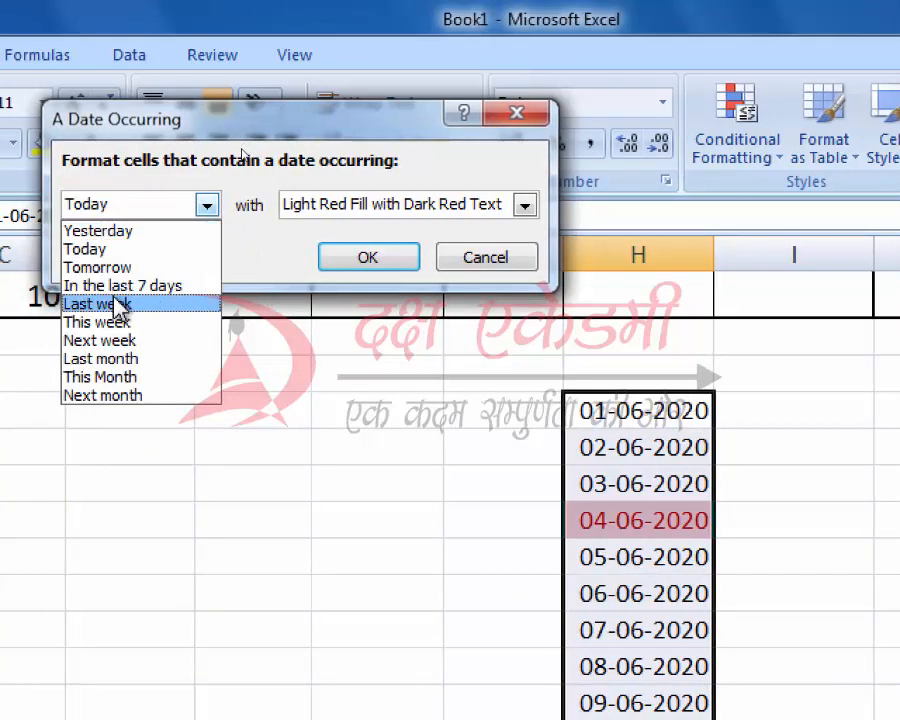
left_click(141, 236)
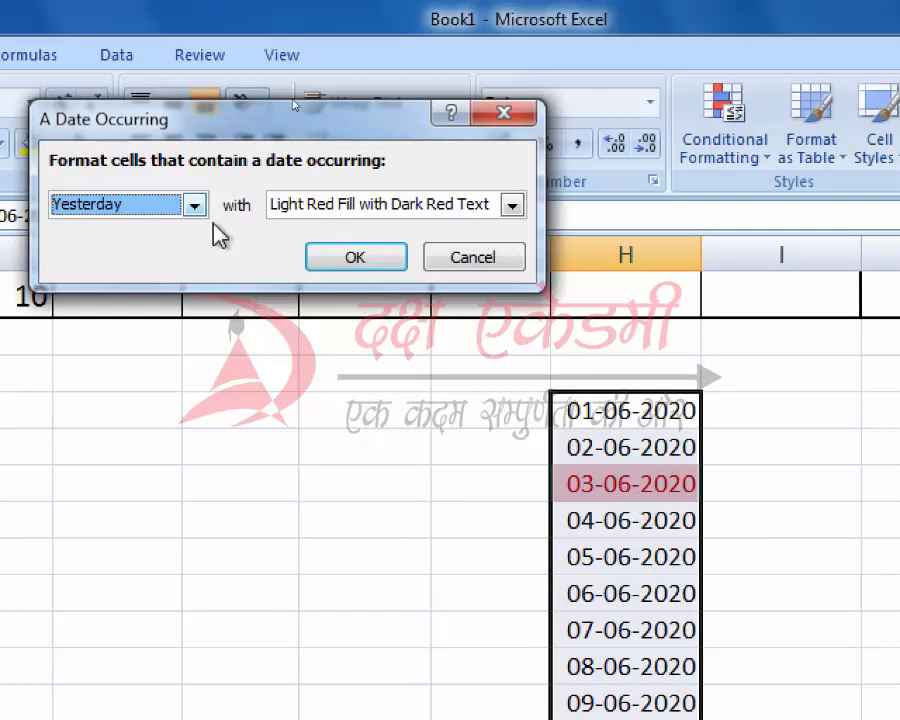
left_click(195, 204)
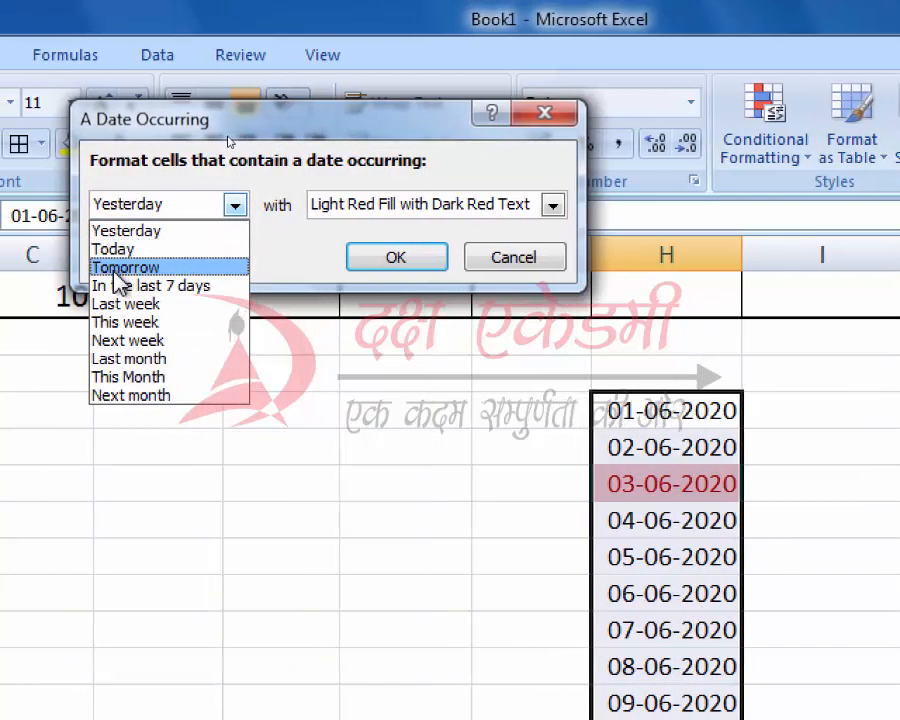
left_click(125, 268)
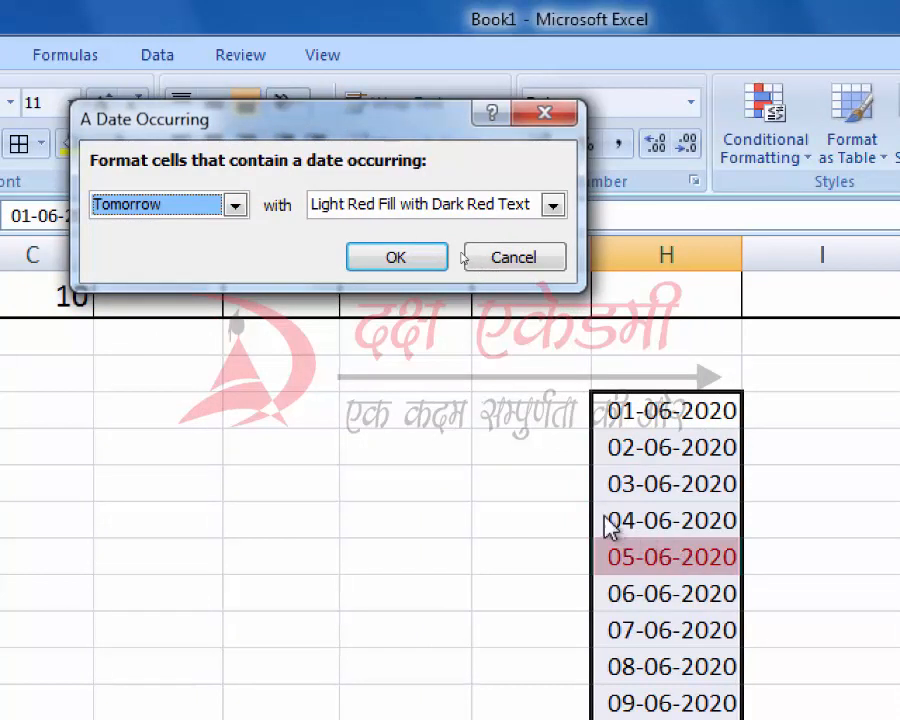
Preview the date rule with Last week, This week, Next week and Last month, and cancel the rule
left_click(235, 205)
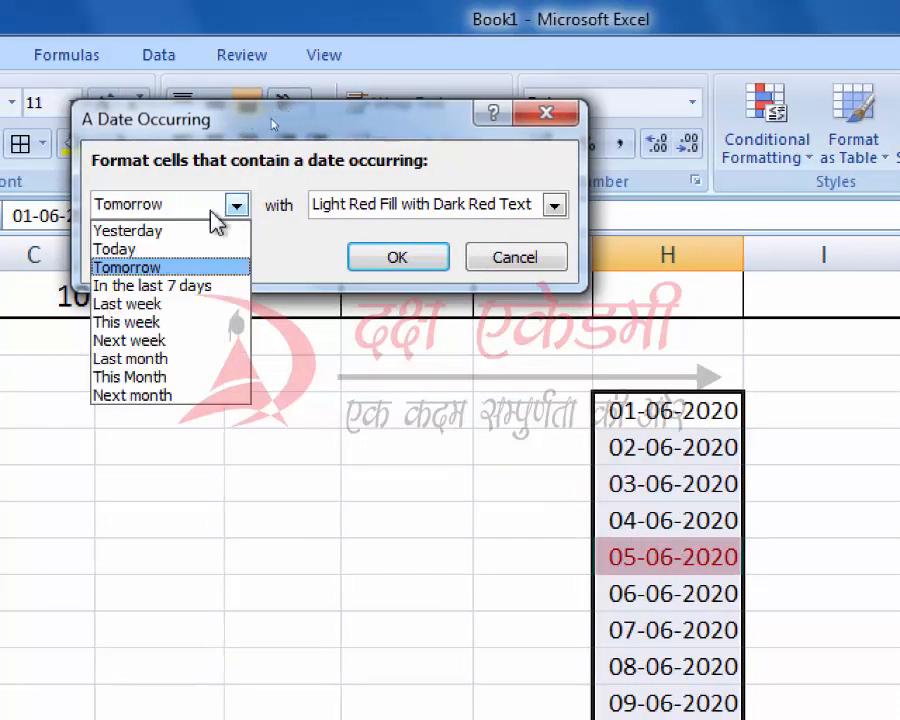
left_click(126, 306)
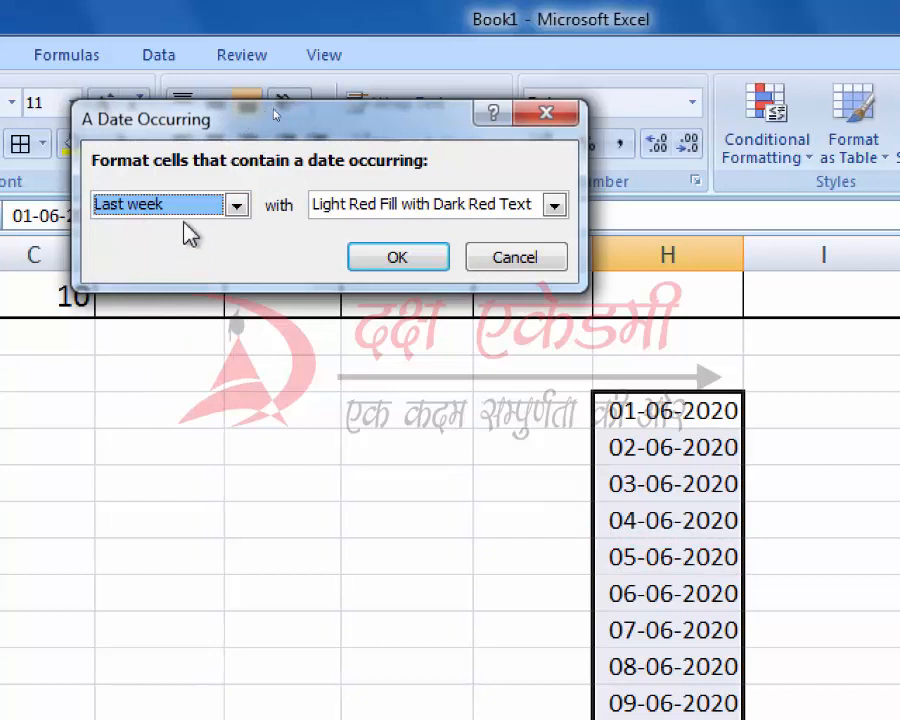
left_click(237, 205)
left_click(186, 322)
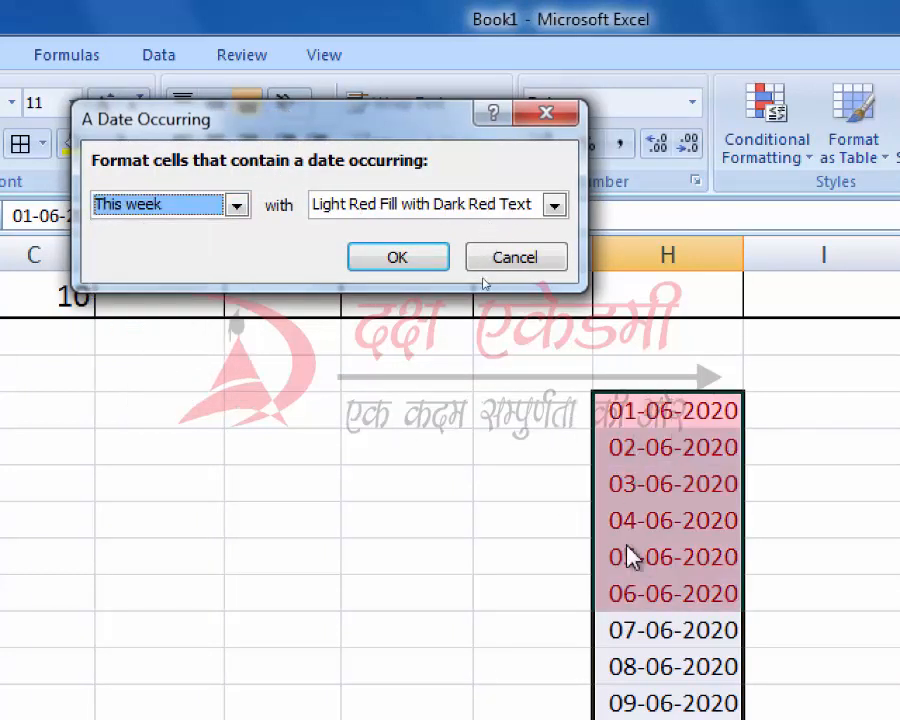
left_click(237, 210)
left_click(190, 339)
key("Down")
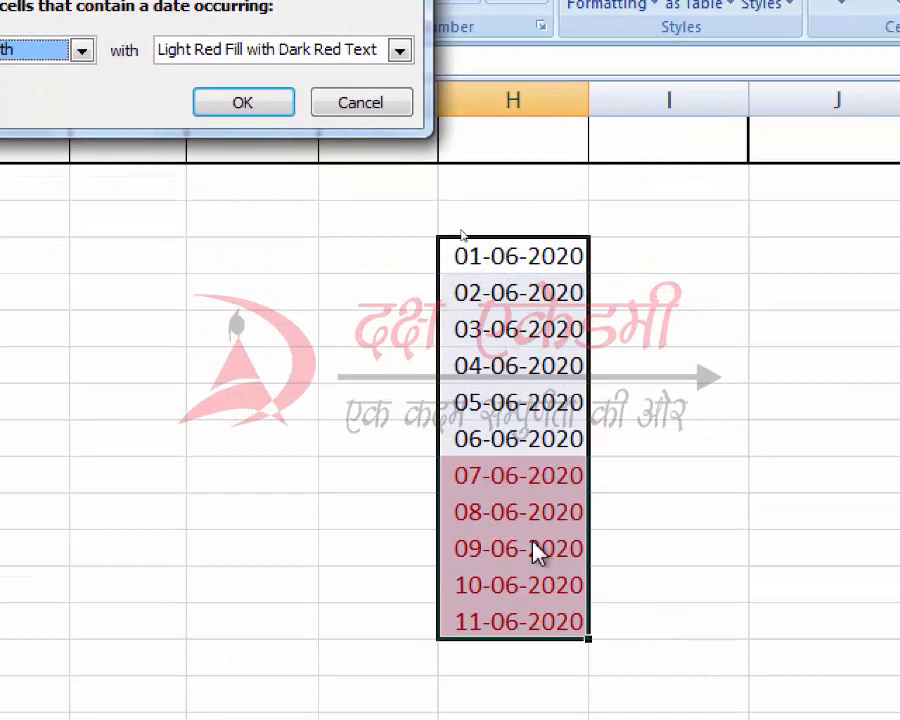
left_click(365, 107)
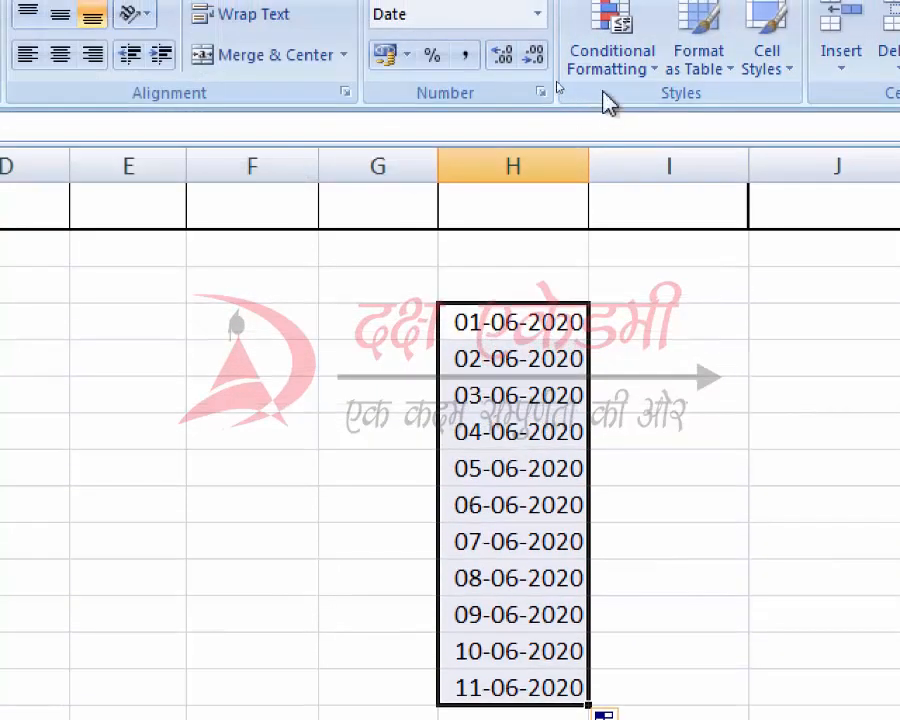
Select the marks from the hindi to the social science column of the marksheet and open the Duplicate Values highlight rule
left_click(605, 60)
mouse_move(690, 136)
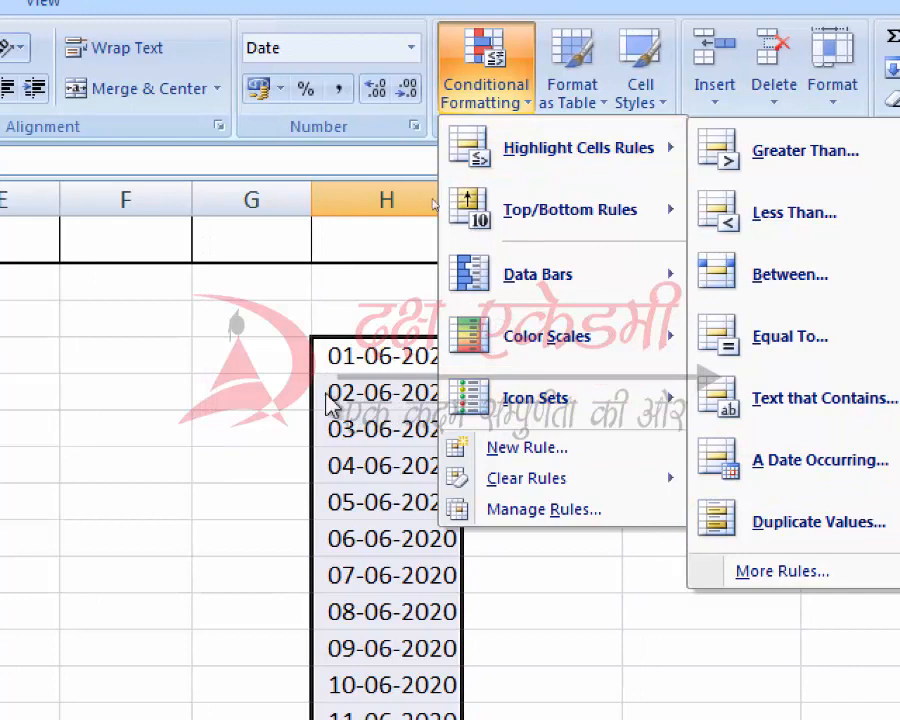
left_click(285, 318)
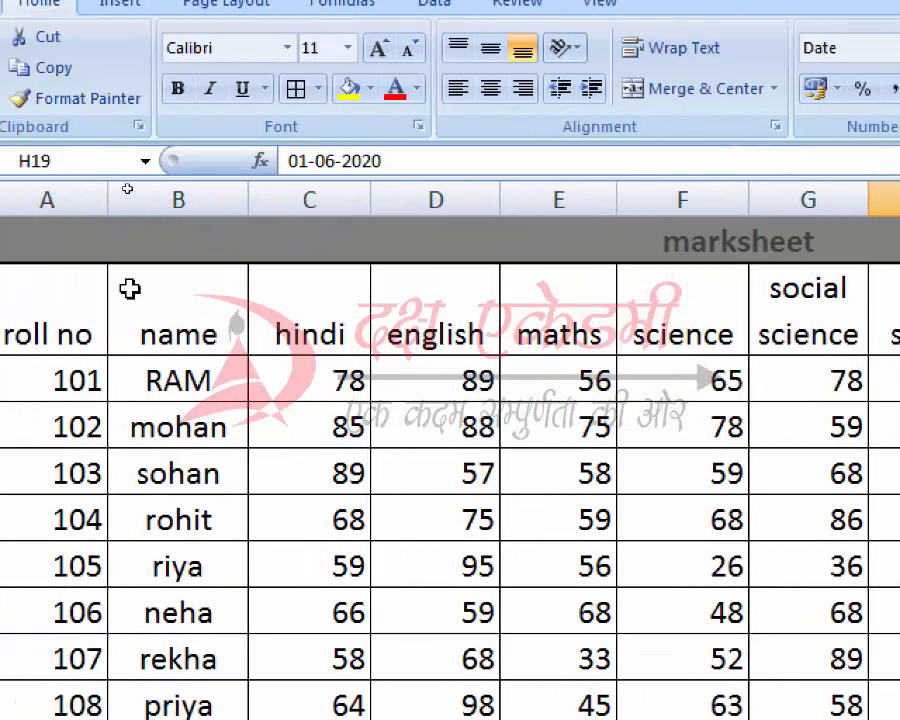
scroll(253, 360, "down", 1)
scroll(345, 247, "up", 3)
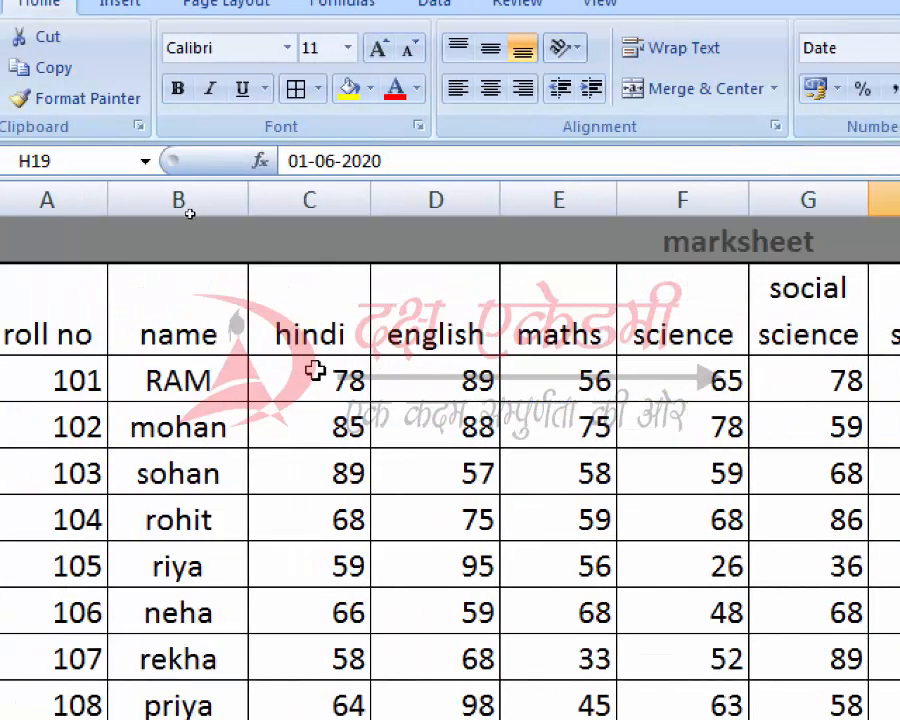
left_click_drag(315, 373, 813, 719)
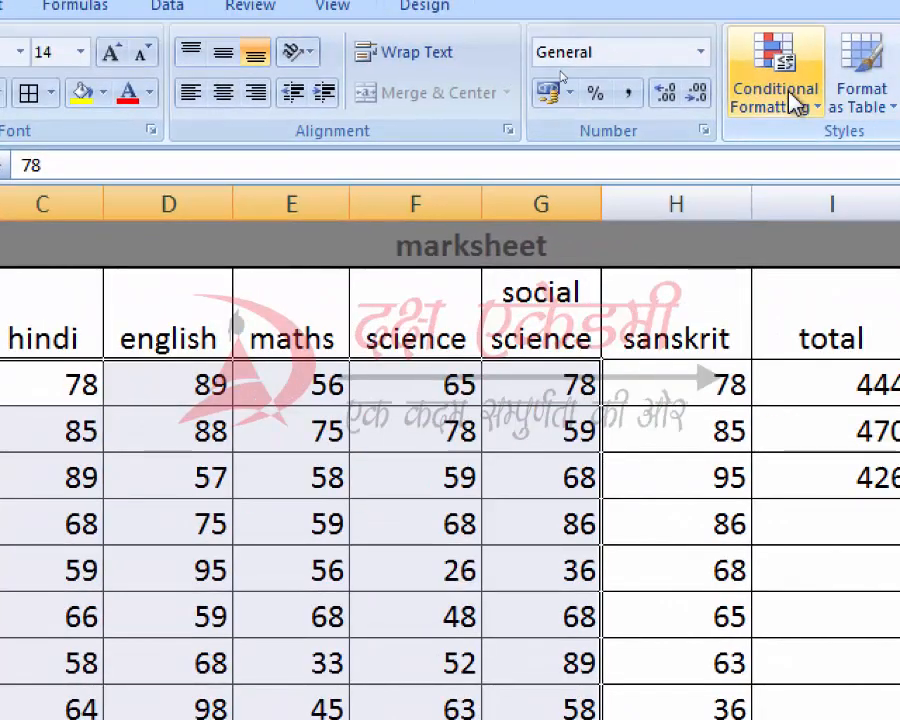
left_click(796, 100)
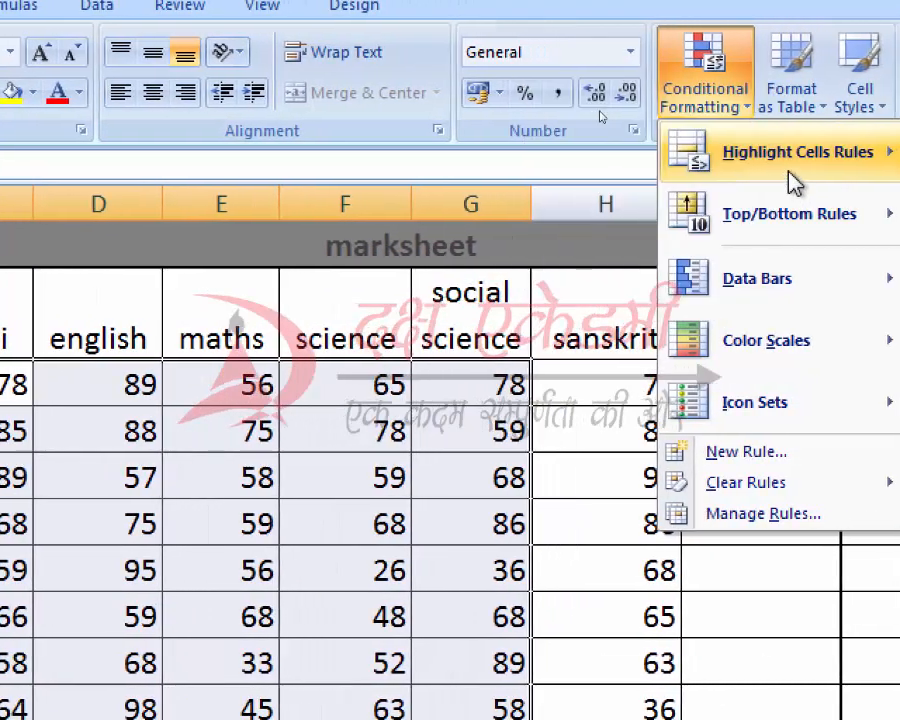
mouse_move(796, 186)
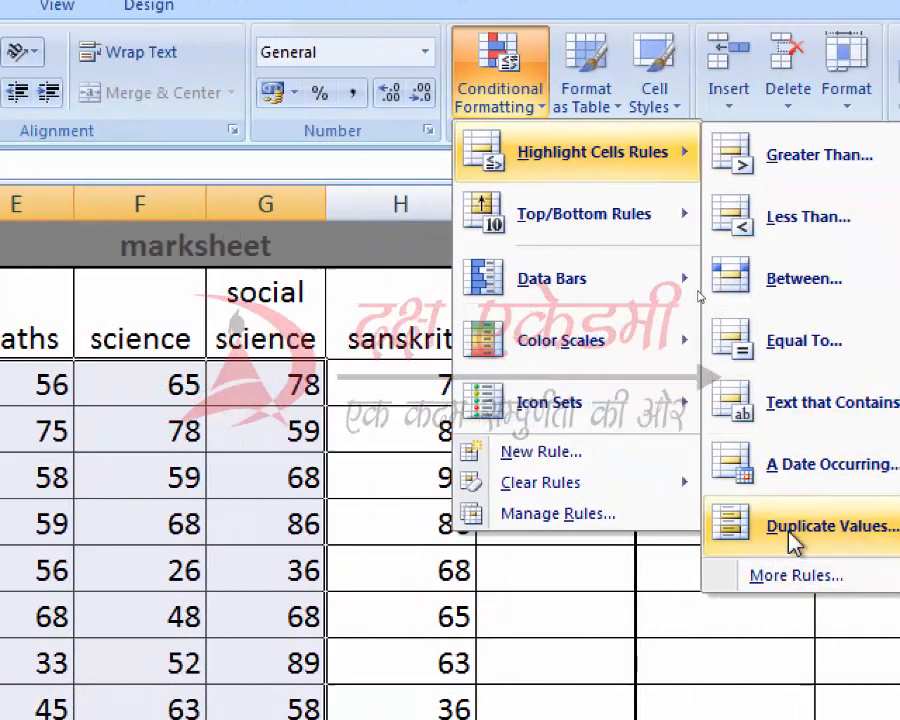
left_click(792, 528)
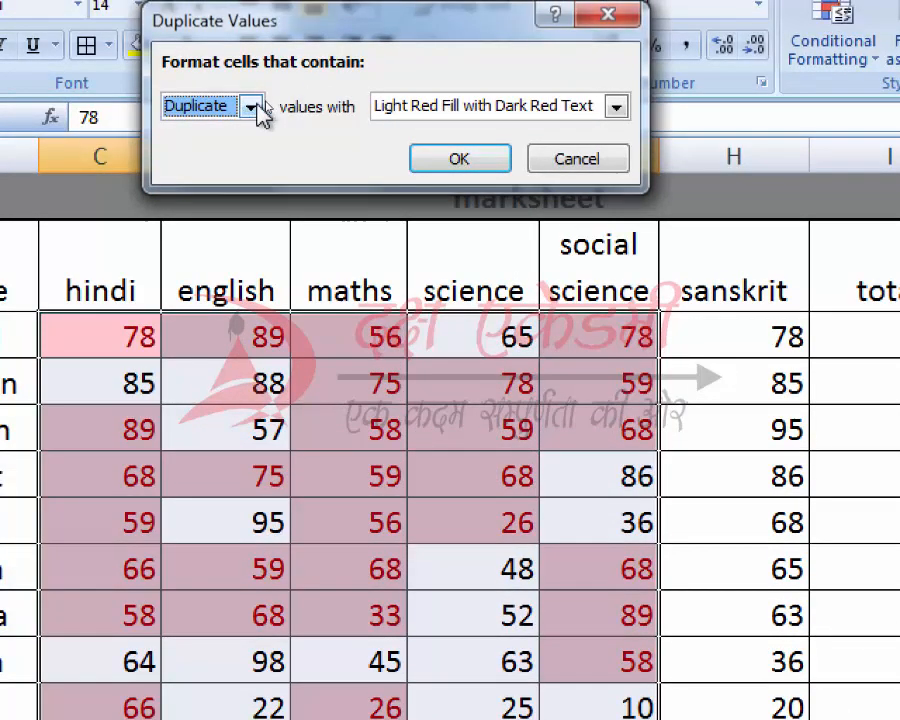
Preview the Duplicate Values rule with the Unique option on the selected marks, and cancel the rule
left_click(252, 99)
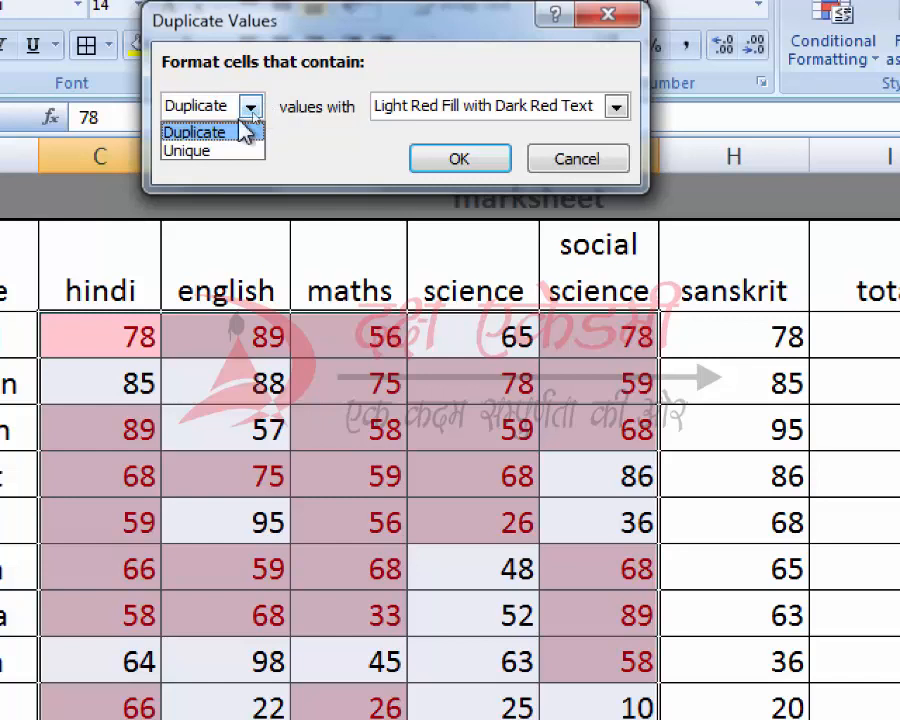
left_click(200, 152)
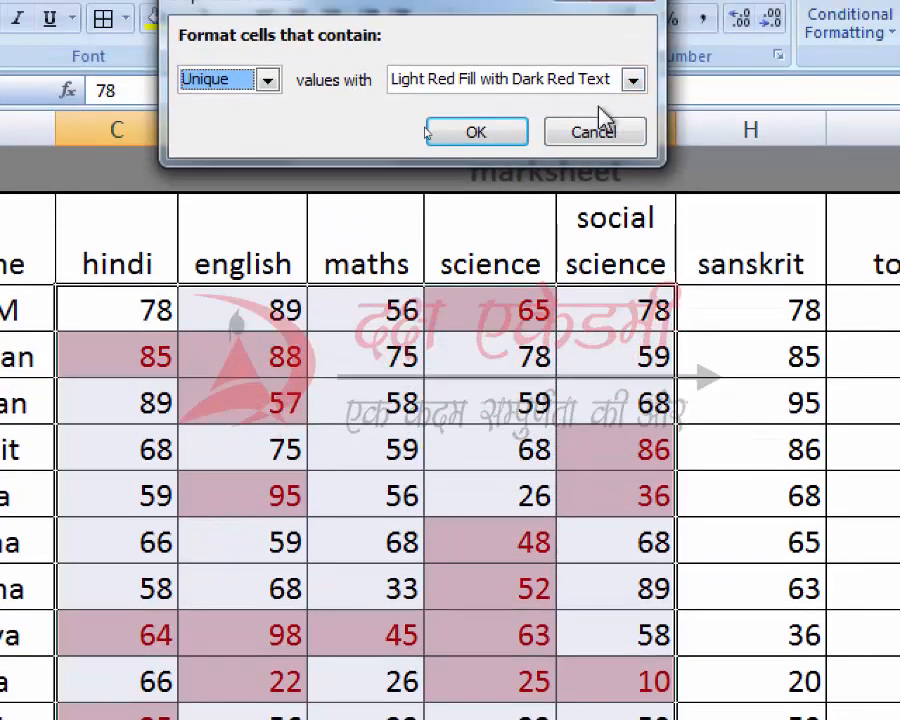
left_click(592, 23)
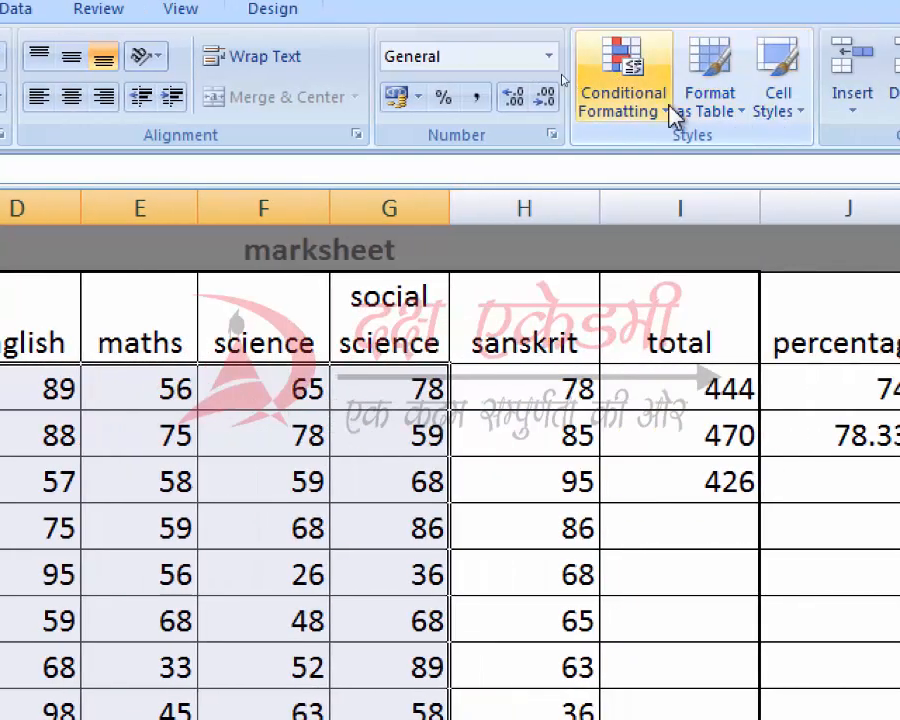
Preview the Top 10 Items rule on the selected marks with the rank count lowered to 3, and cancel the rule
left_click(675, 115)
mouse_move(670, 160)
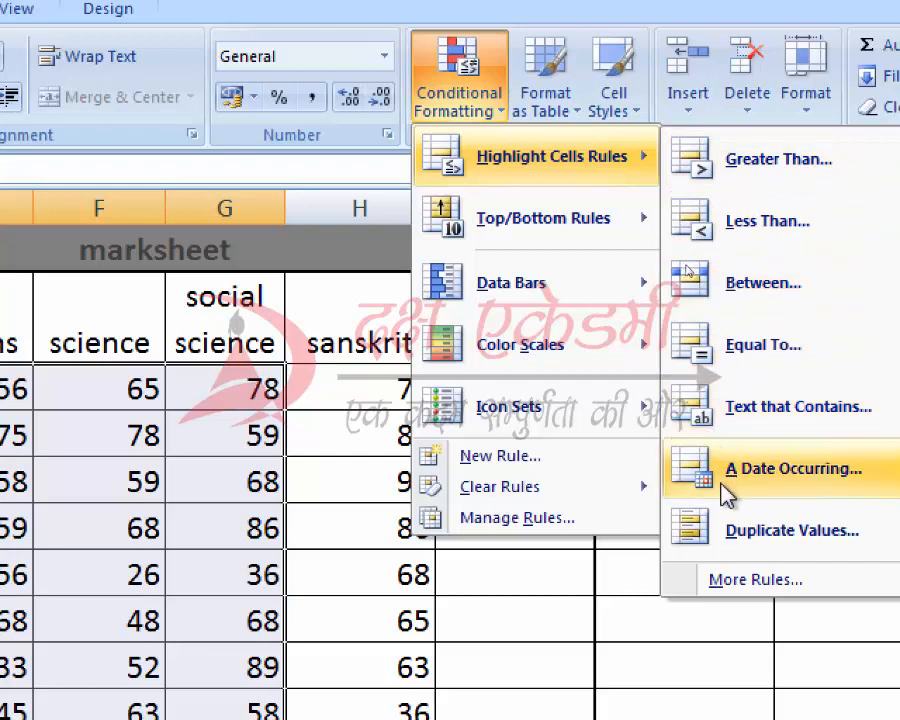
mouse_move(592, 232)
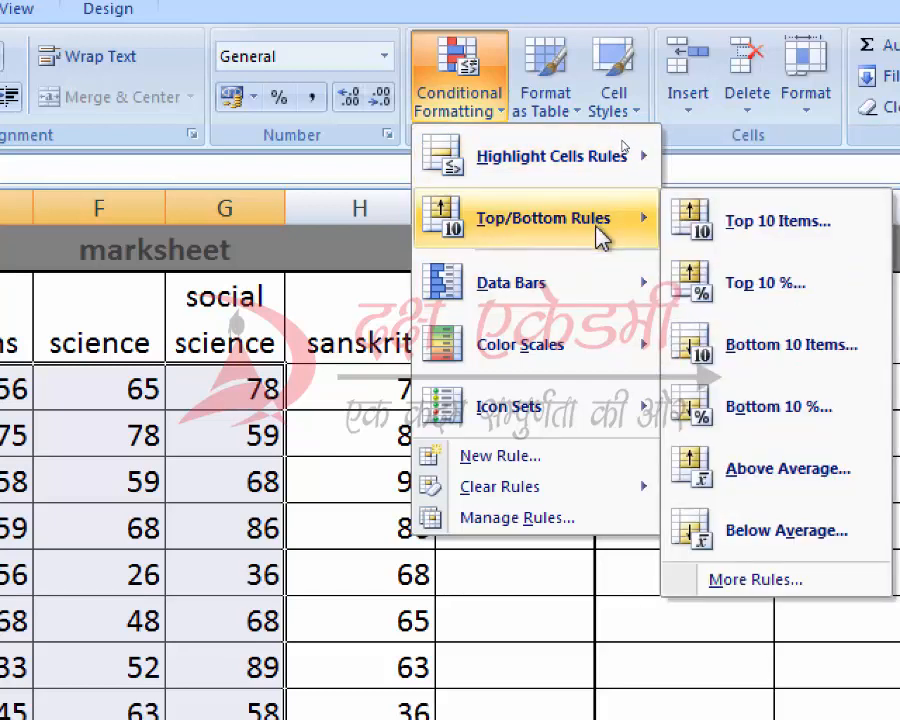
mouse_move(598, 176)
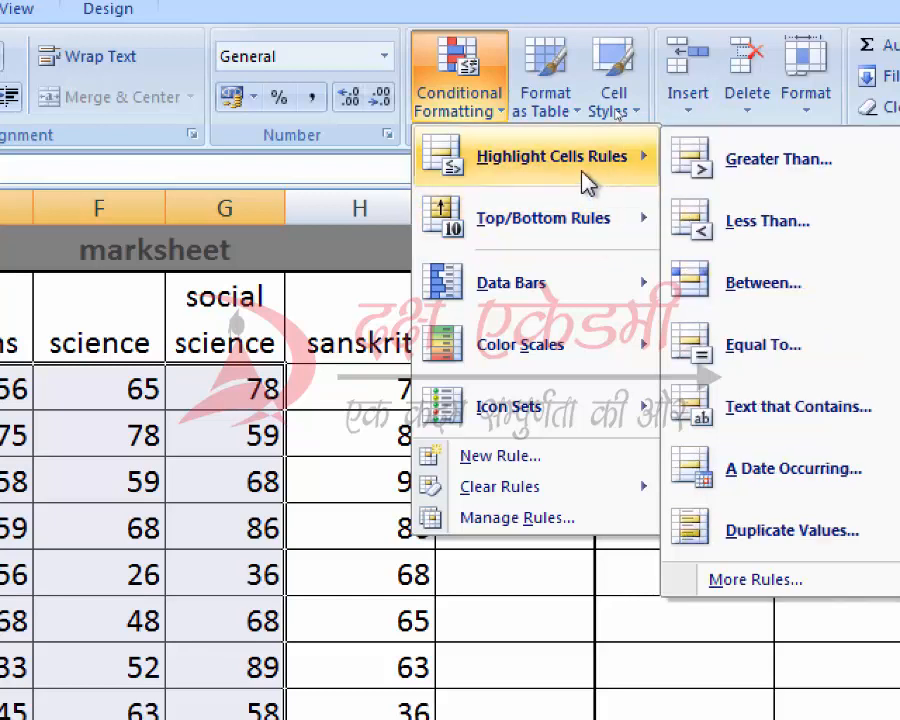
mouse_move(537, 262)
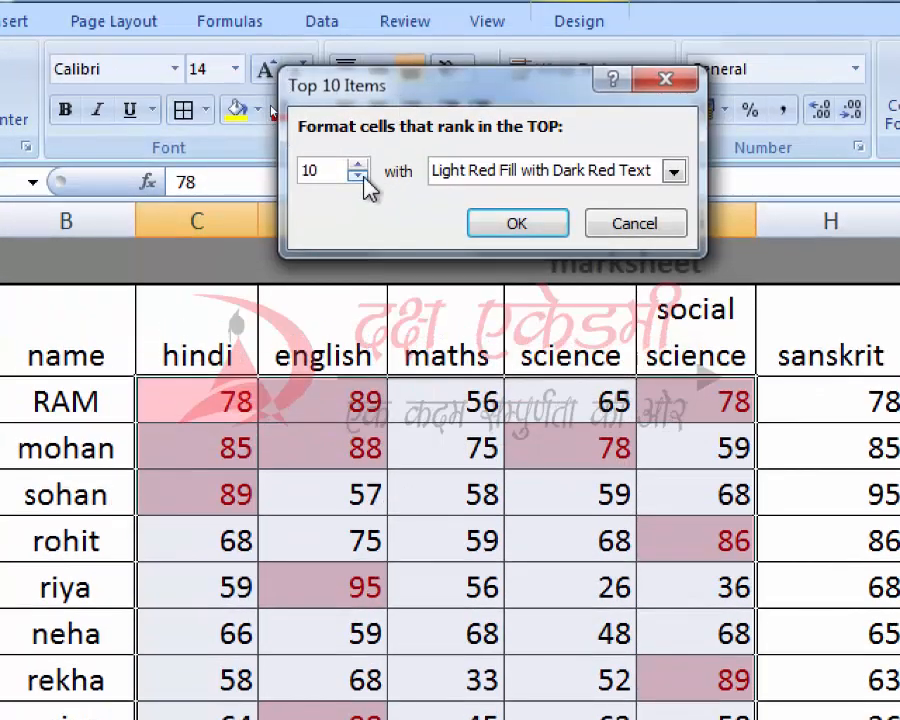
left_click(358, 177)
left_click(358, 177)
left_click(358, 177)
left_click(358, 177)
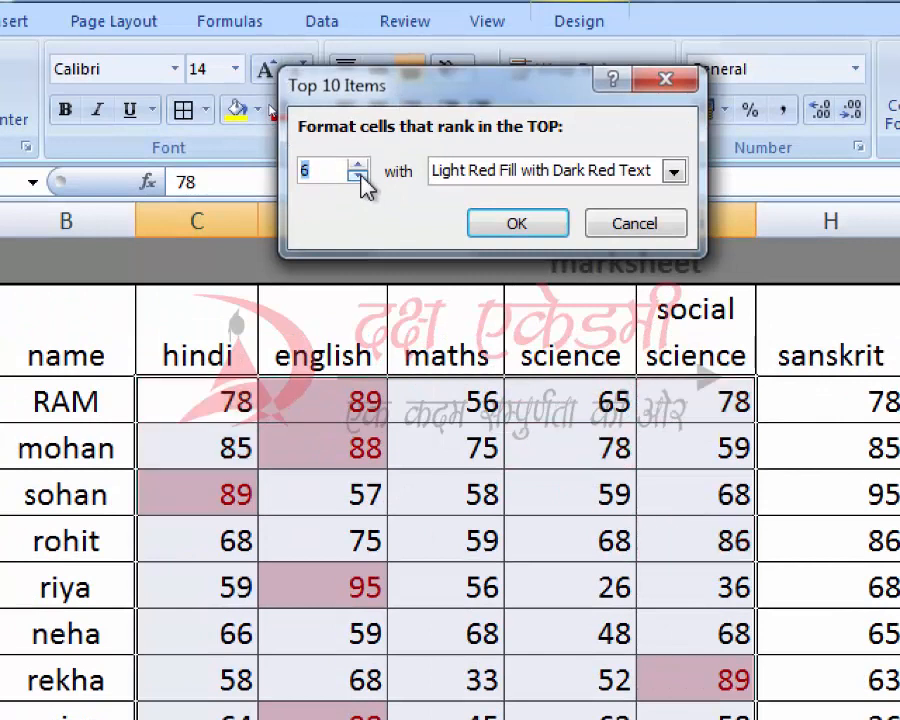
left_click(358, 177)
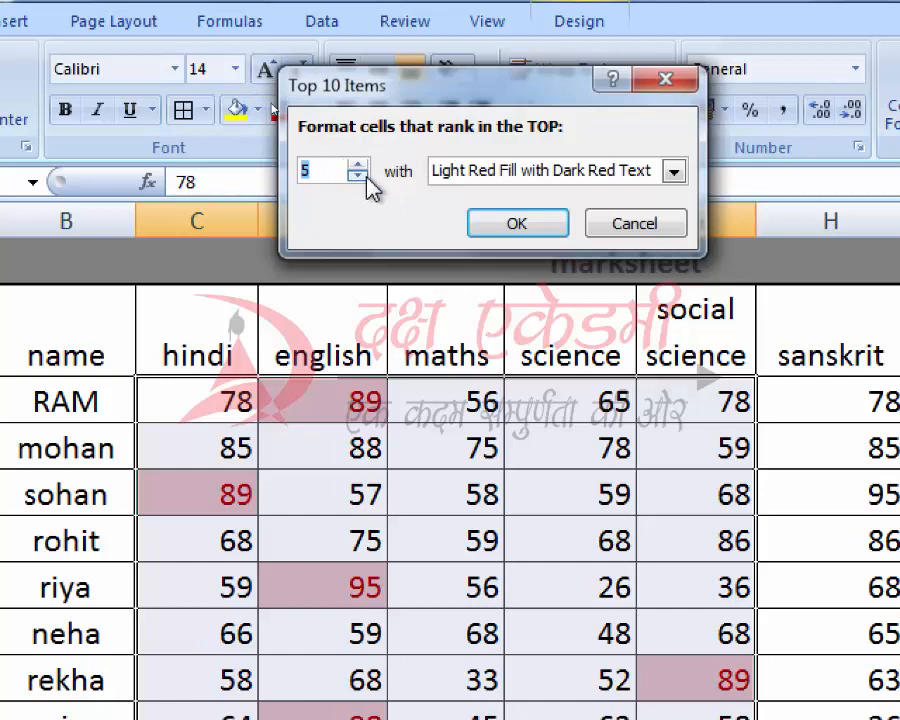
left_click(352, 178)
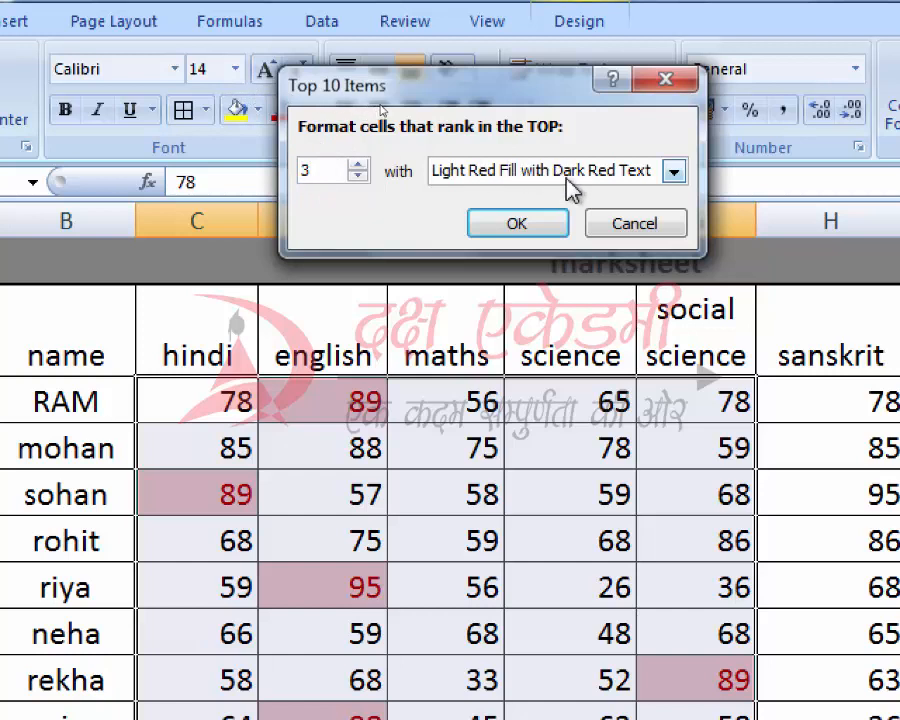
left_click(618, 226)
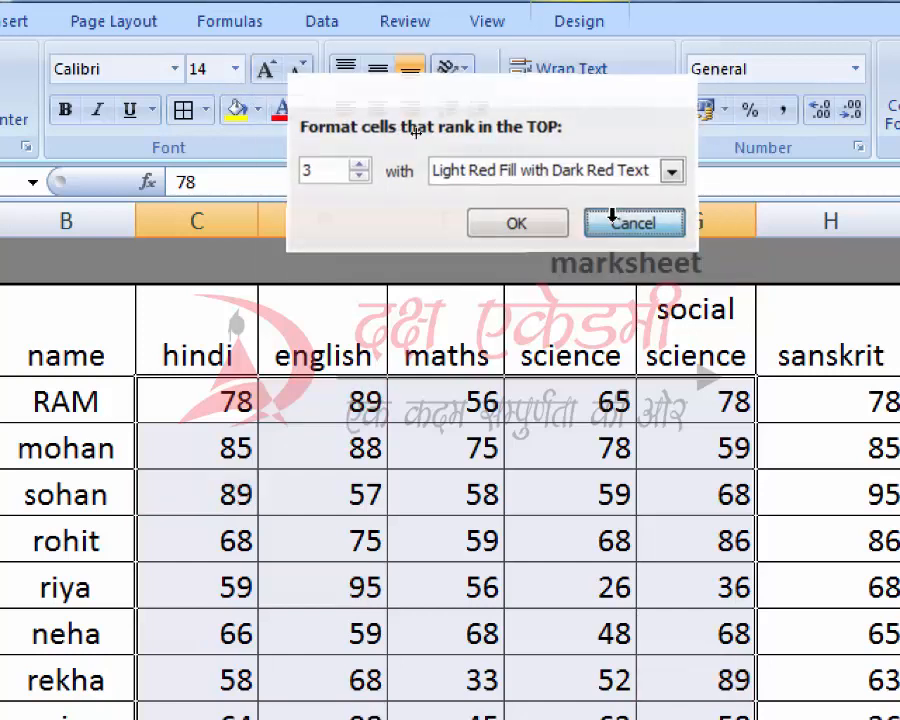
Preview the Top 10 % rule on the selected marks at 10 percent, and cancel the rule
left_click(718, 115)
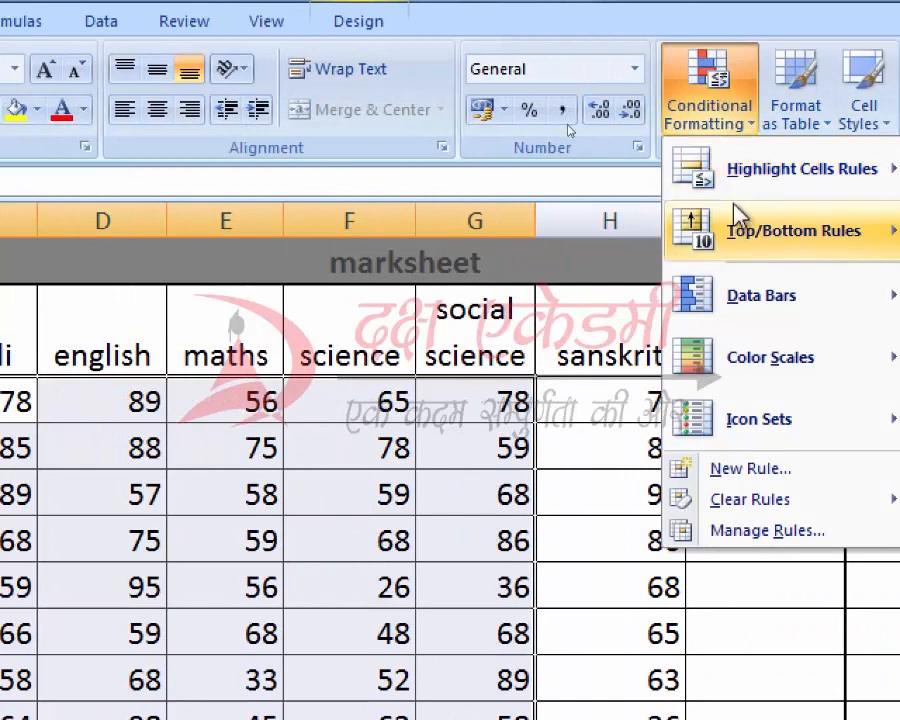
mouse_move(745, 235)
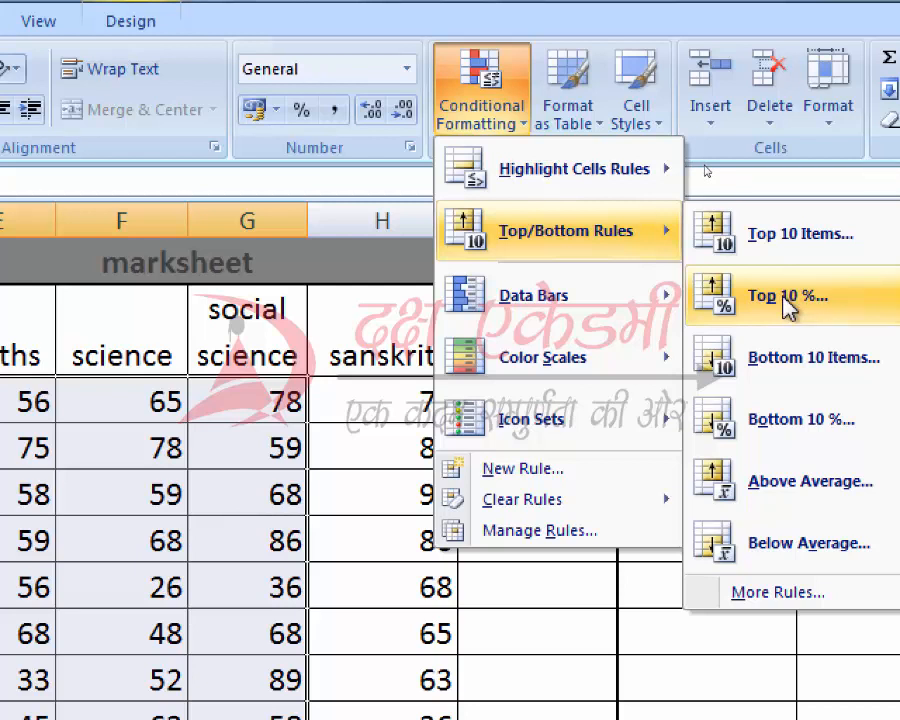
left_click(785, 300)
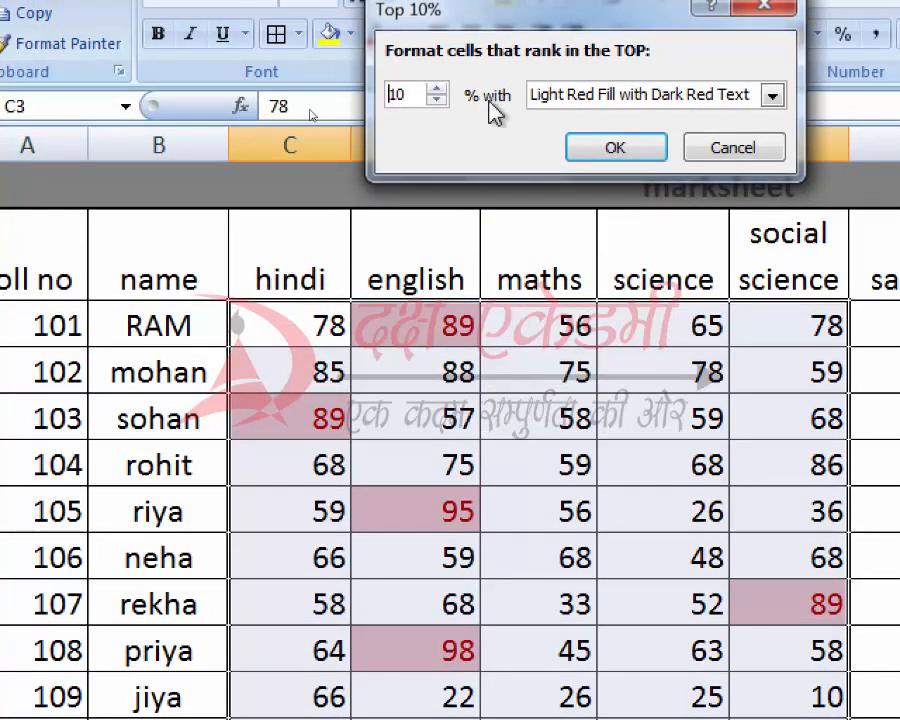
left_click(720, 150)
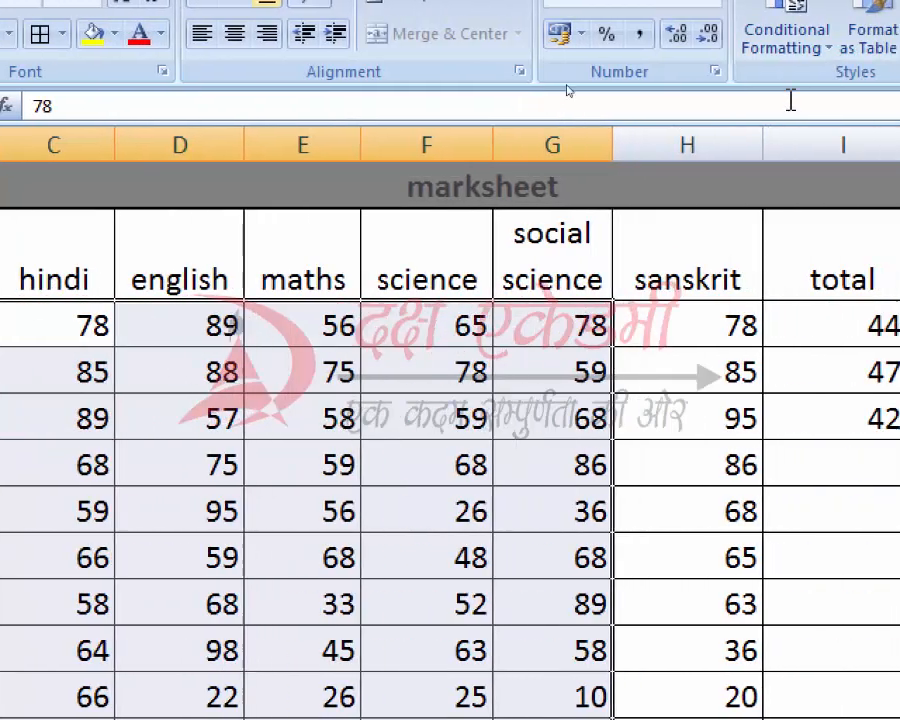
Preview the Bottom 10 Items rule on the selected marks with a count of 10, and cancel the rule
left_click(795, 36)
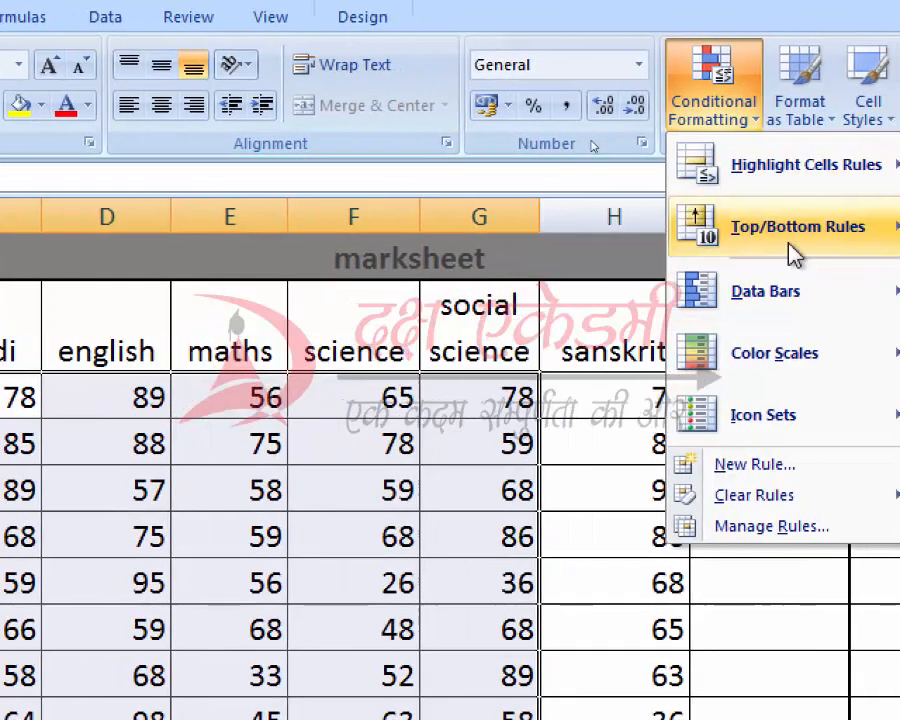
mouse_move(800, 235)
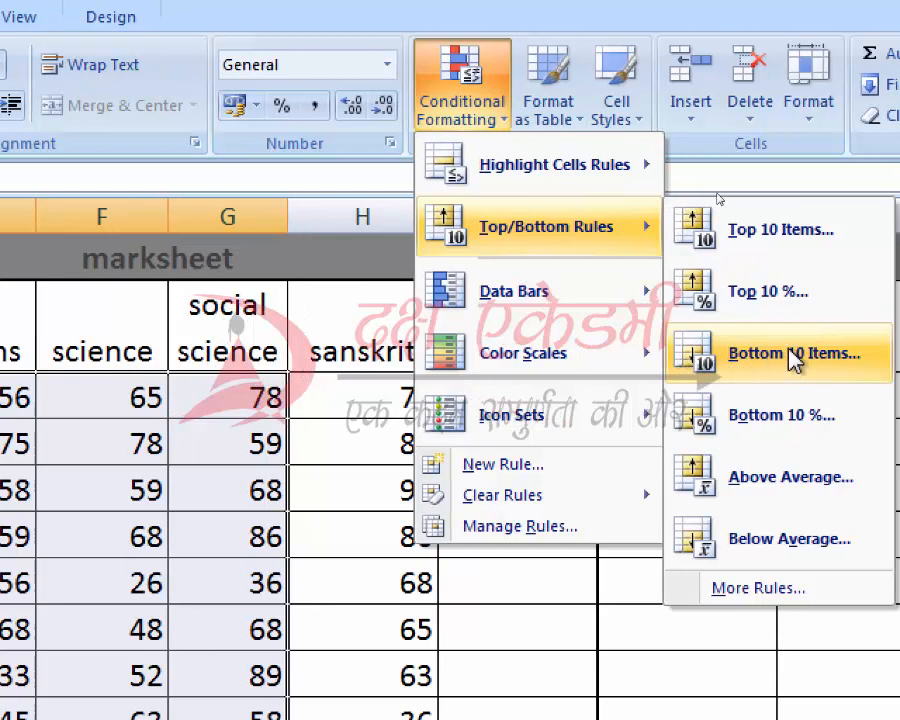
left_click(795, 355)
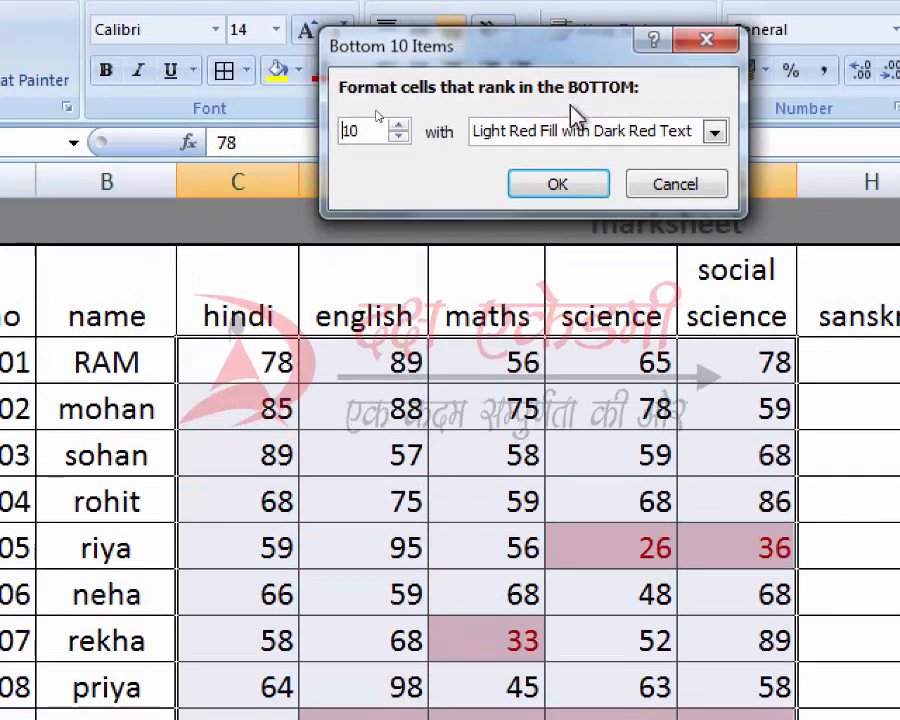
left_click(709, 180)
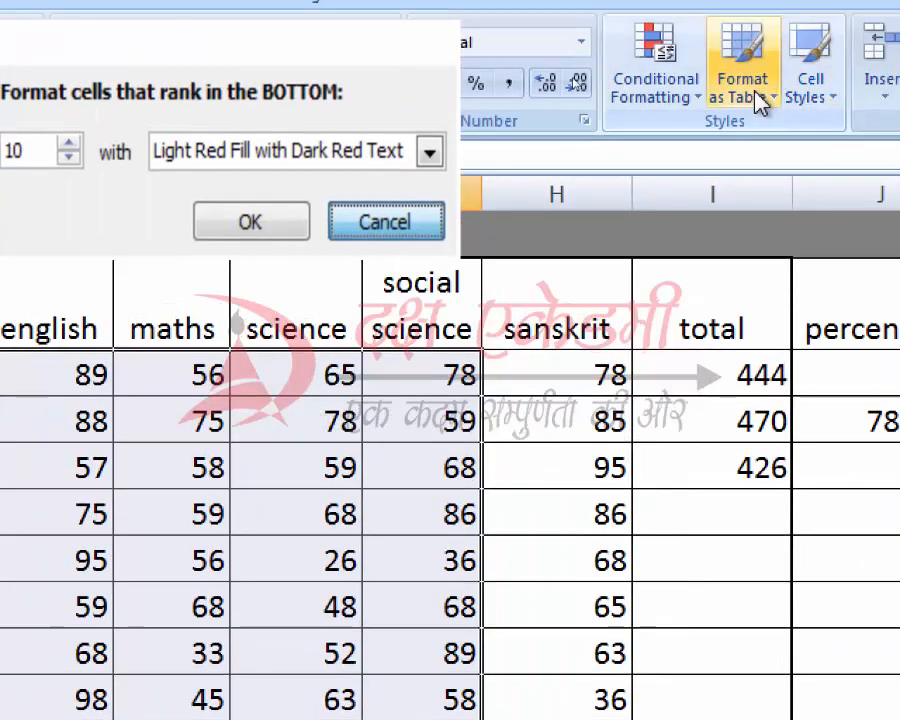
Apply green data bars to the selected subject marks
left_click(668, 100)
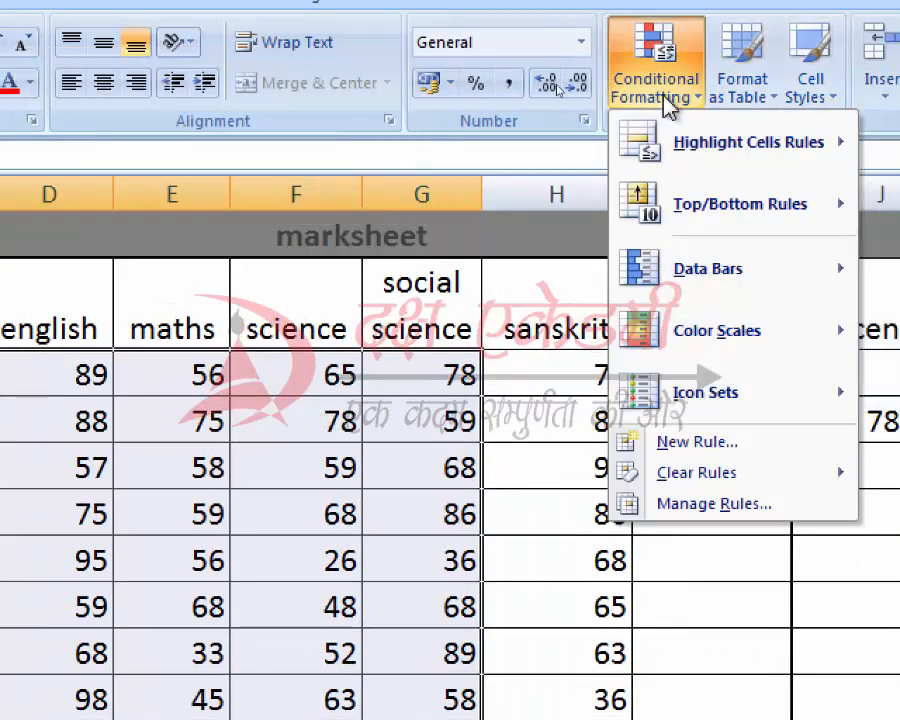
mouse_move(760, 204)
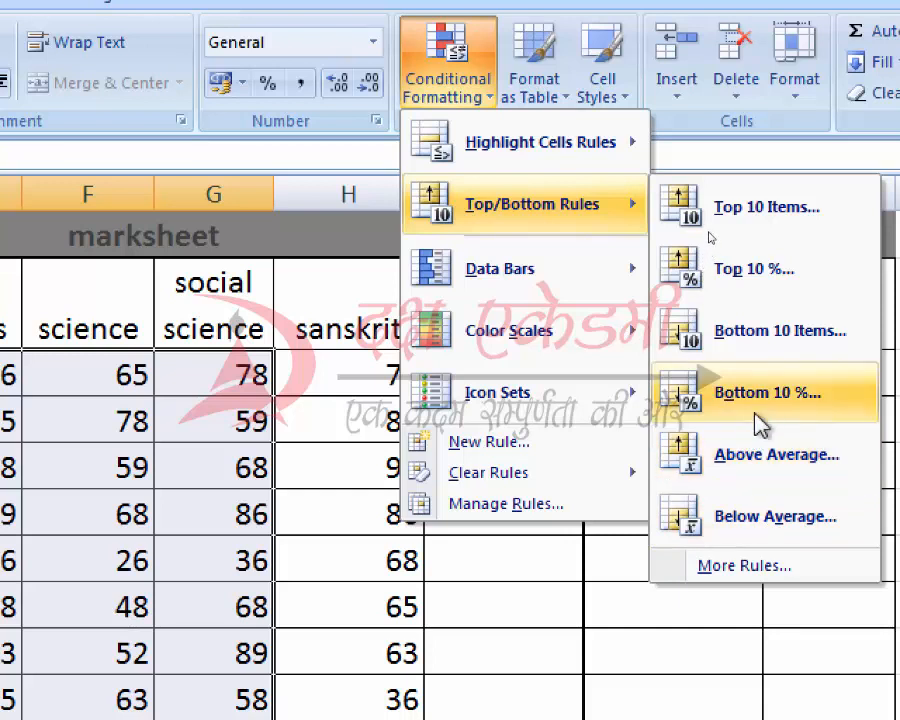
mouse_move(546, 273)
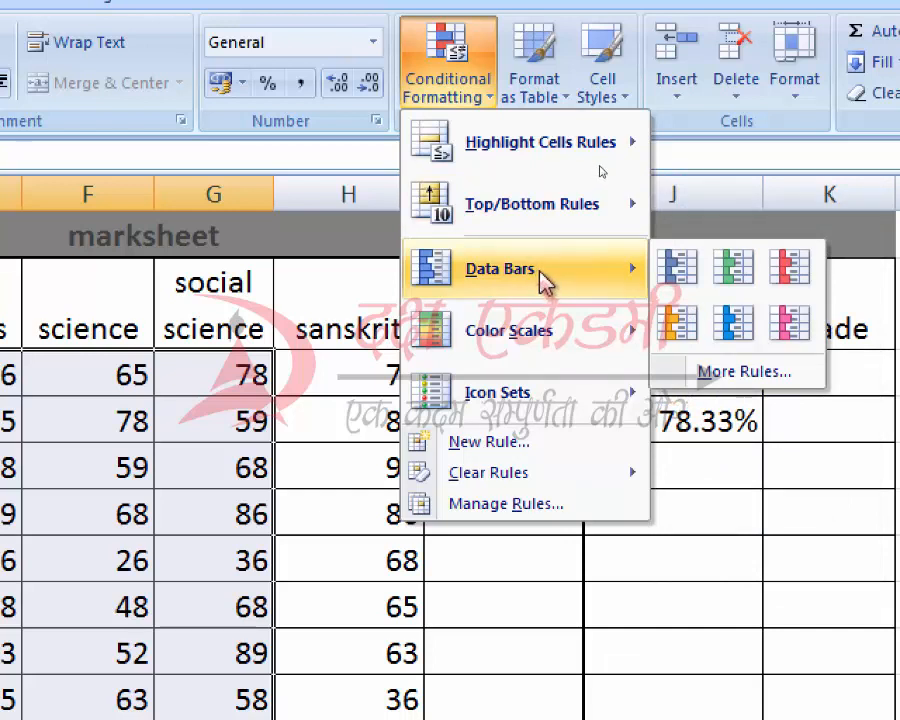
mouse_move(540, 216)
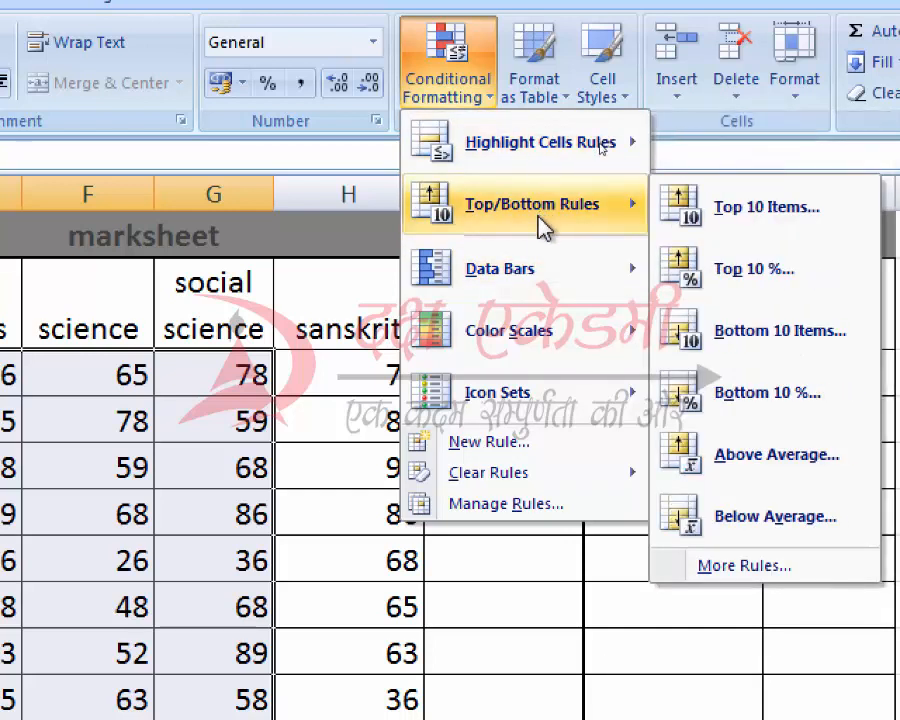
mouse_move(551, 250)
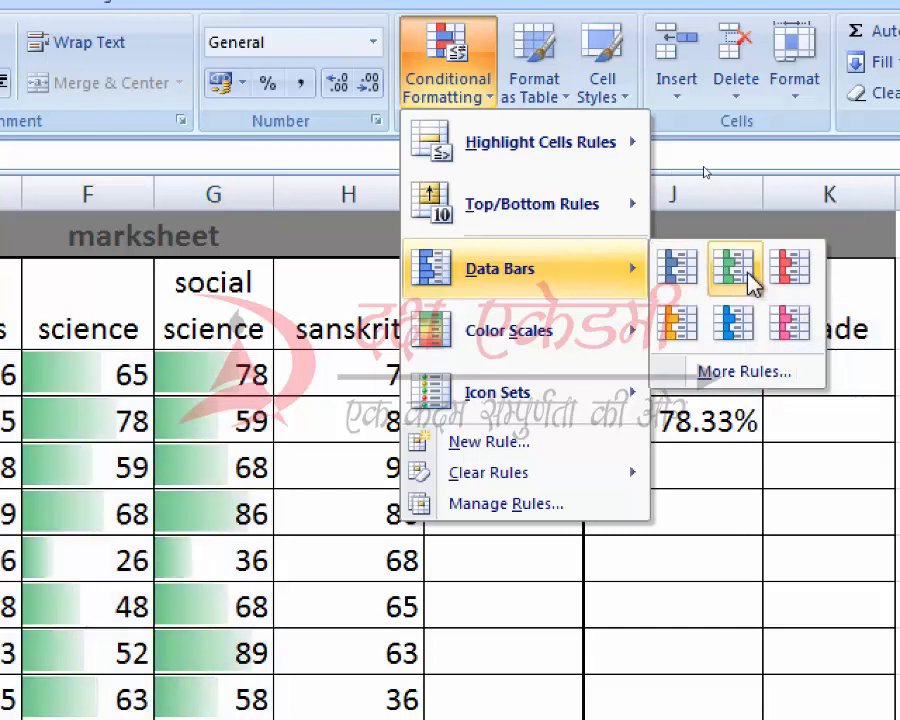
left_click(742, 275)
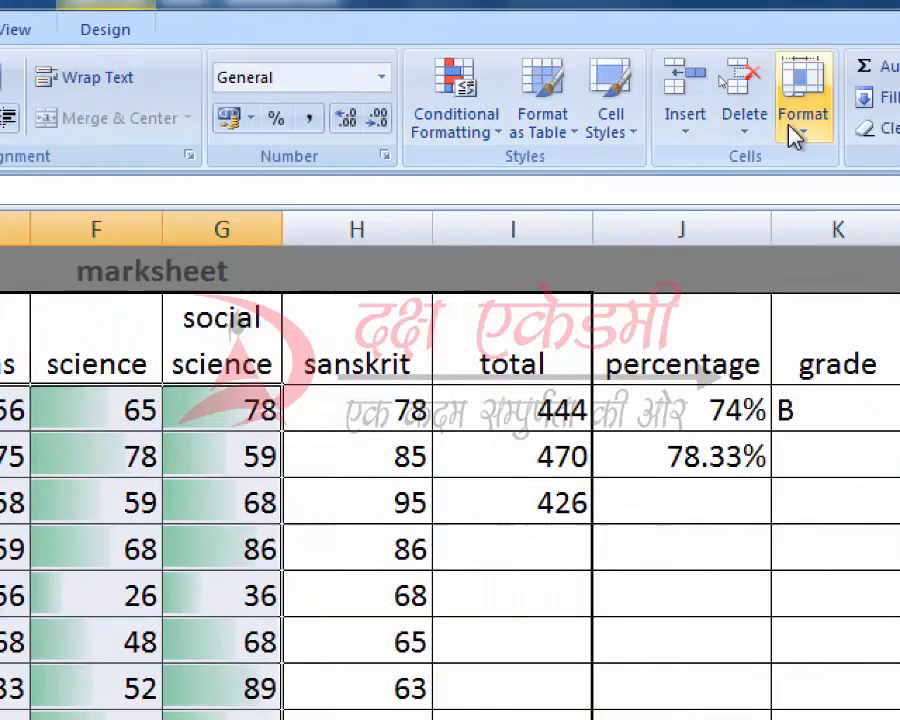
Clear the data bar rule from the selected subject marks
left_click(452, 95)
mouse_move(492, 250)
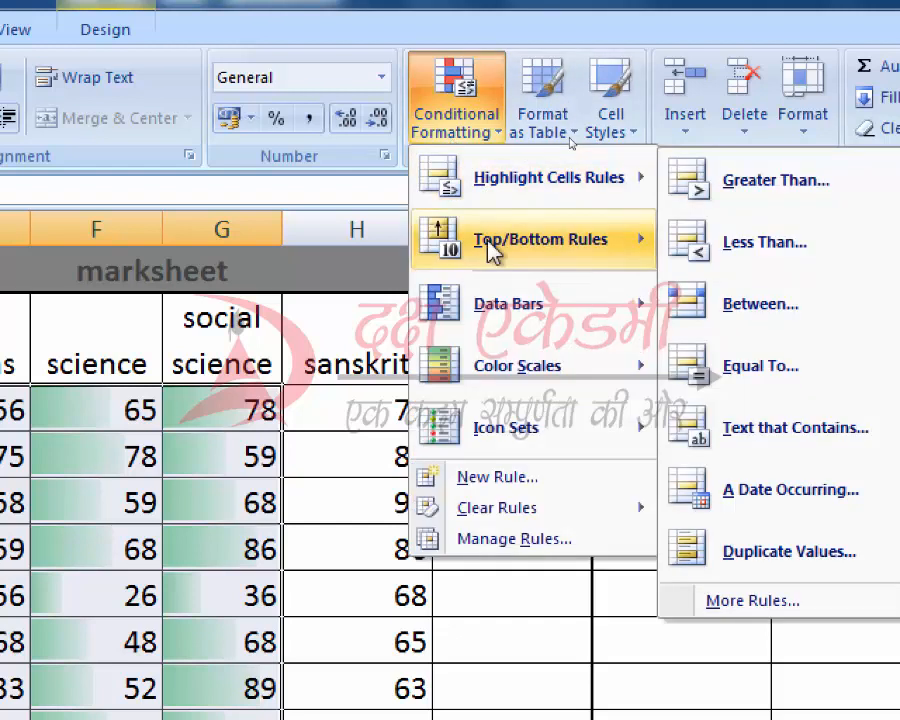
mouse_move(490, 318)
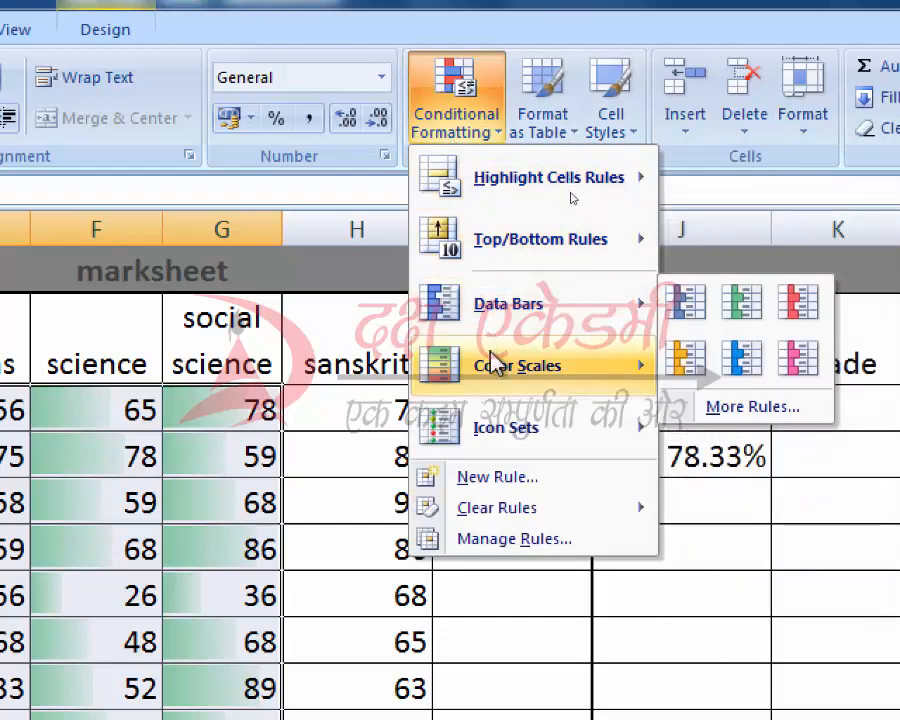
mouse_move(493, 378)
mouse_move(527, 320)
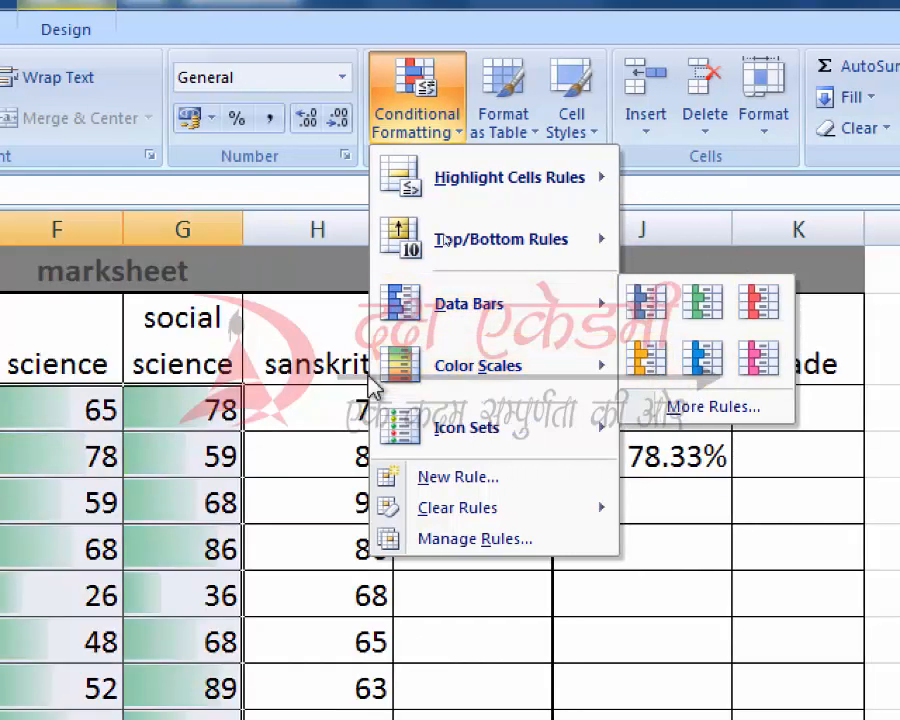
mouse_move(488, 512)
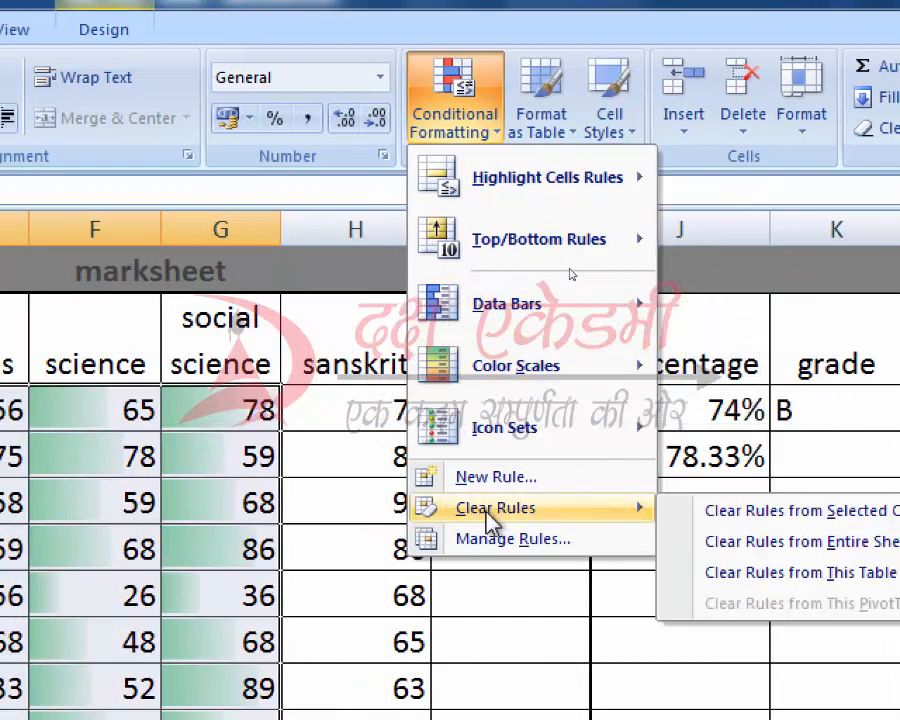
left_click(744, 514)
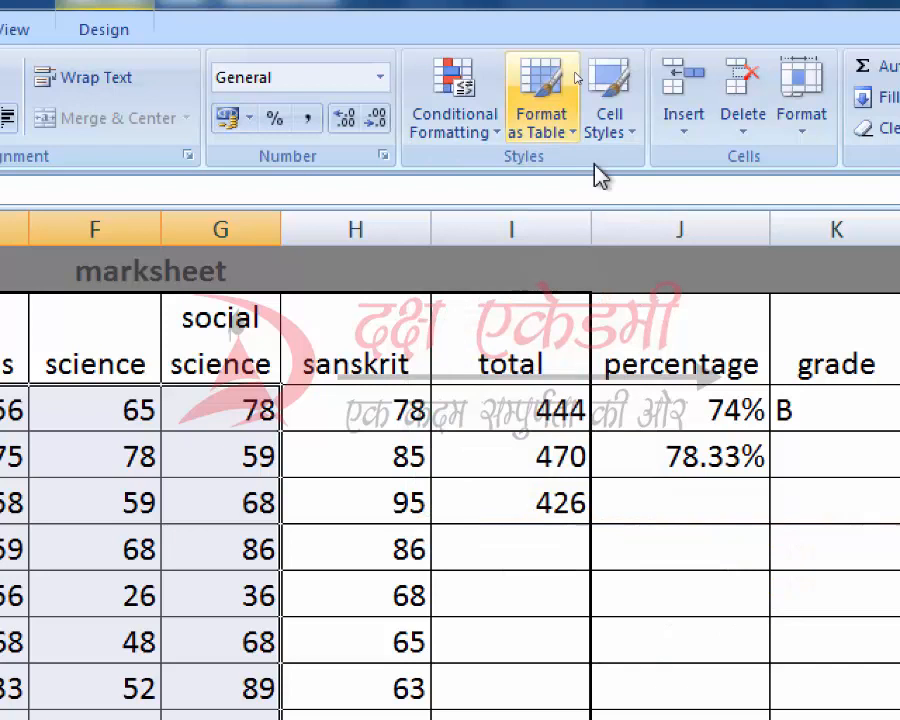
Apply the Green - Yellow - Red color scale to the selected marks, and clear that rule from the selection
left_click(455, 112)
mouse_move(460, 380)
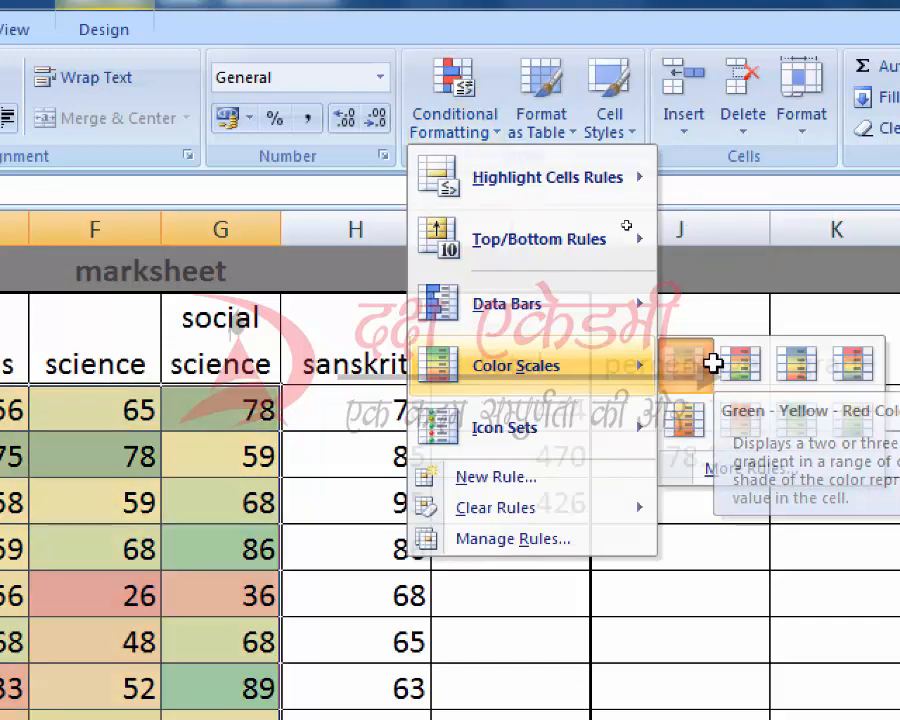
left_click(712, 366)
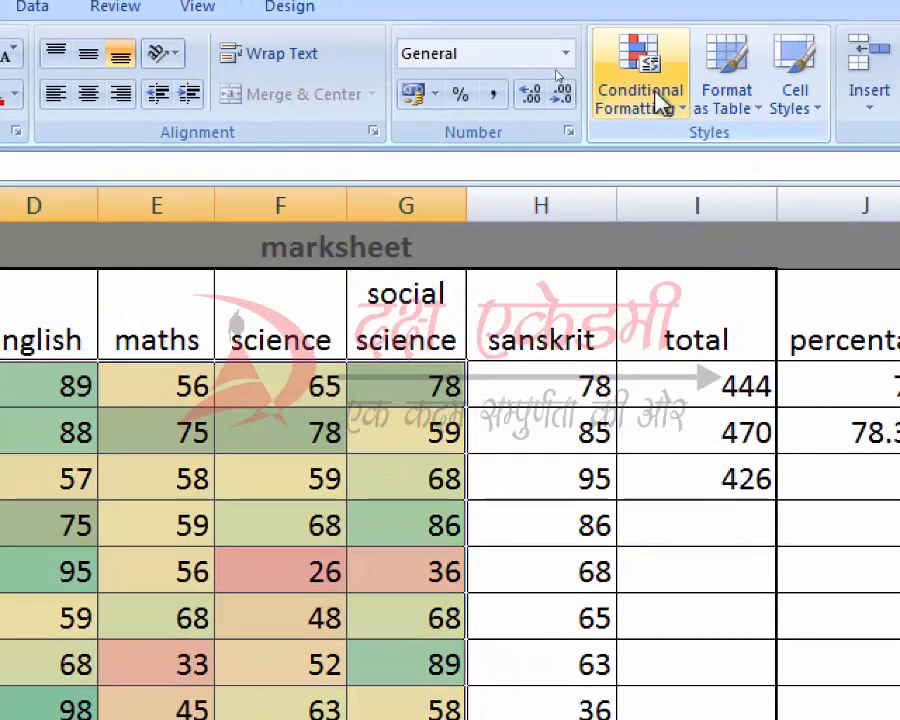
left_click(664, 98)
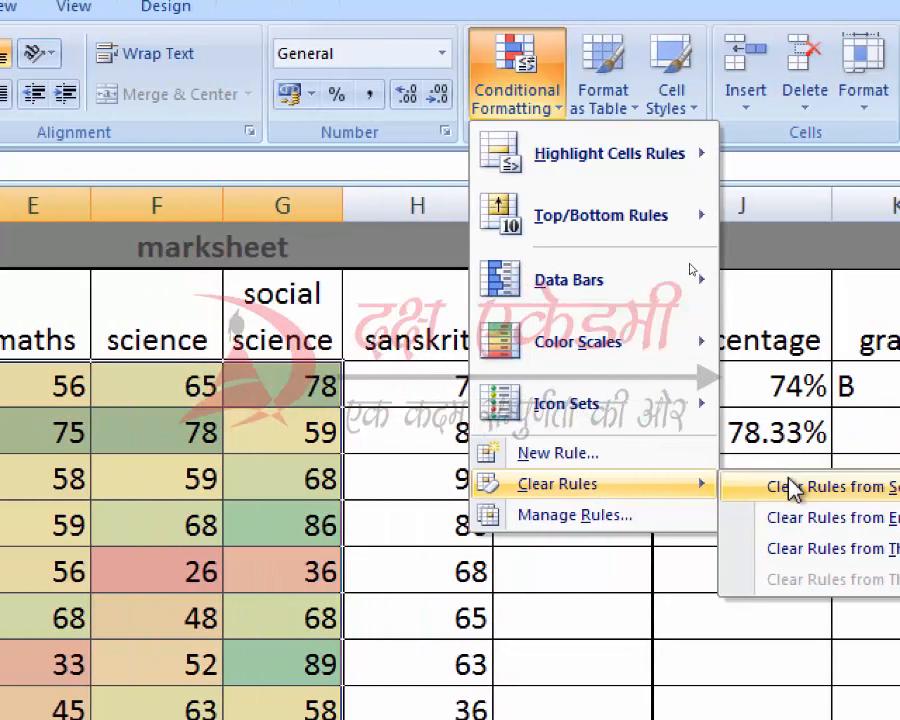
left_click(895, 486)
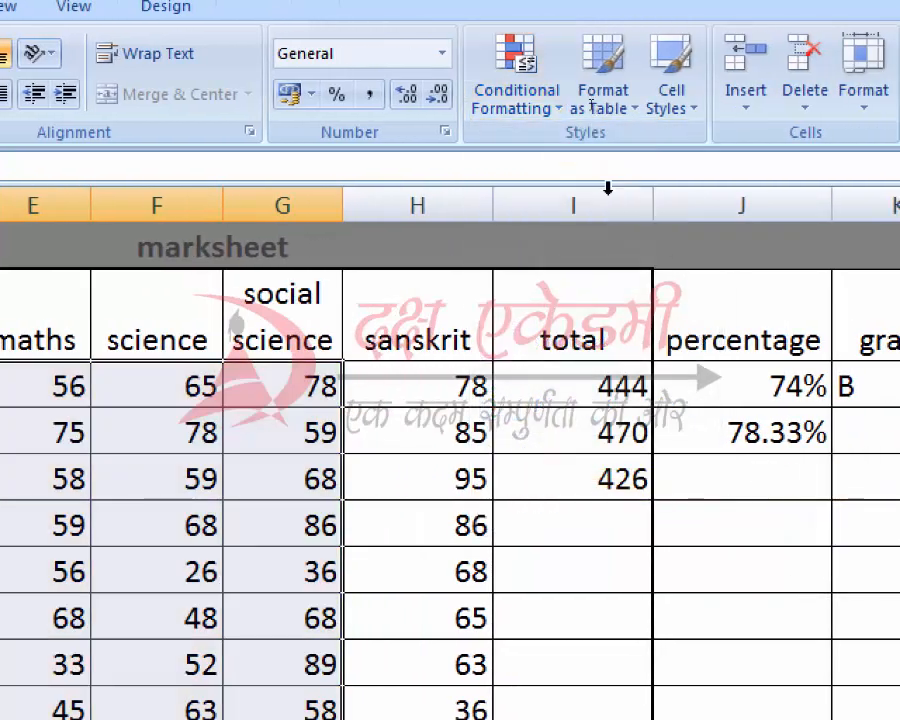
Apply the 3 Symbols (Circled) icon set to the selected subject marks
left_click(512, 102)
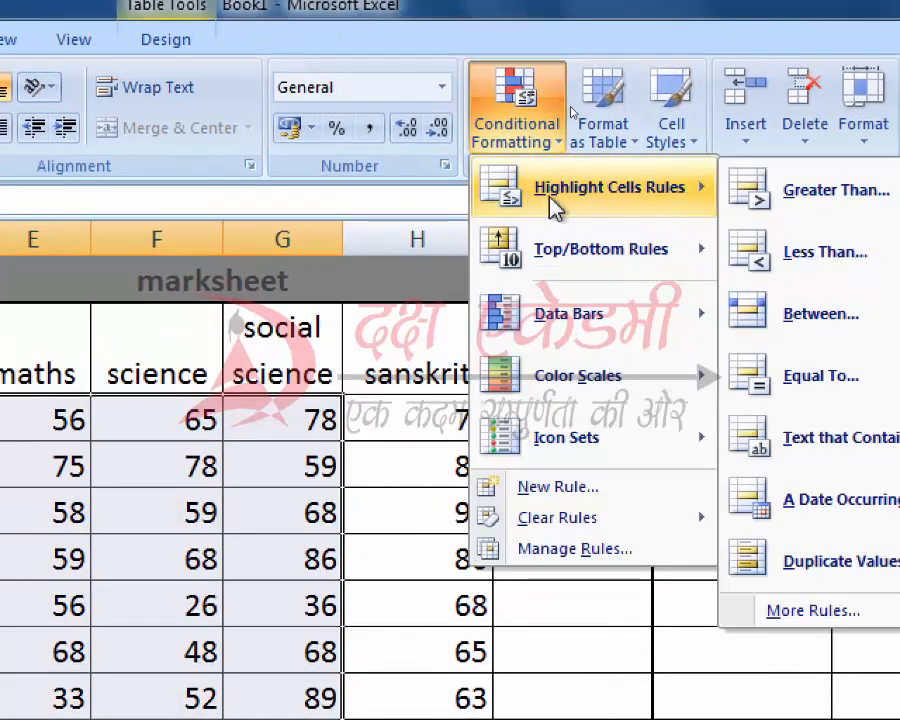
mouse_move(537, 432)
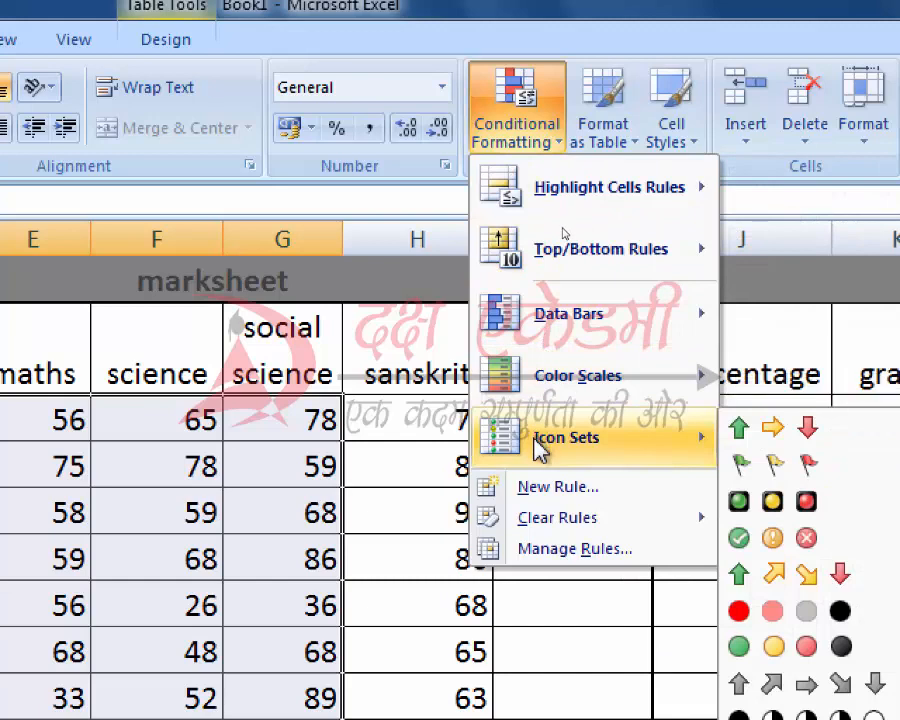
left_click(742, 541)
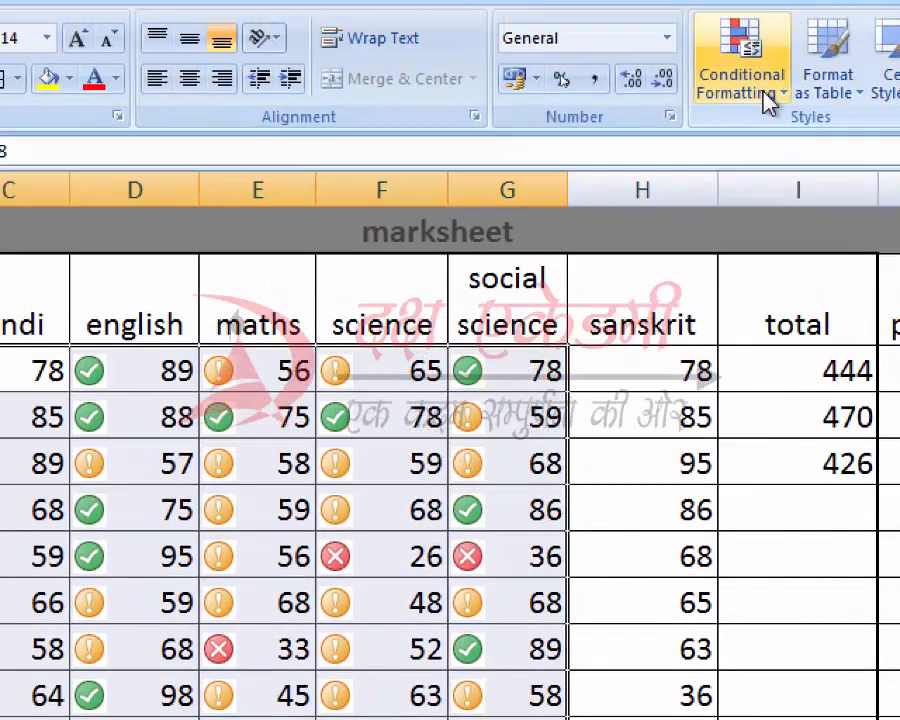
Examine the icon set rule's range and its value thresholds in the rule settings, and close them without changing anything
left_click(766, 95)
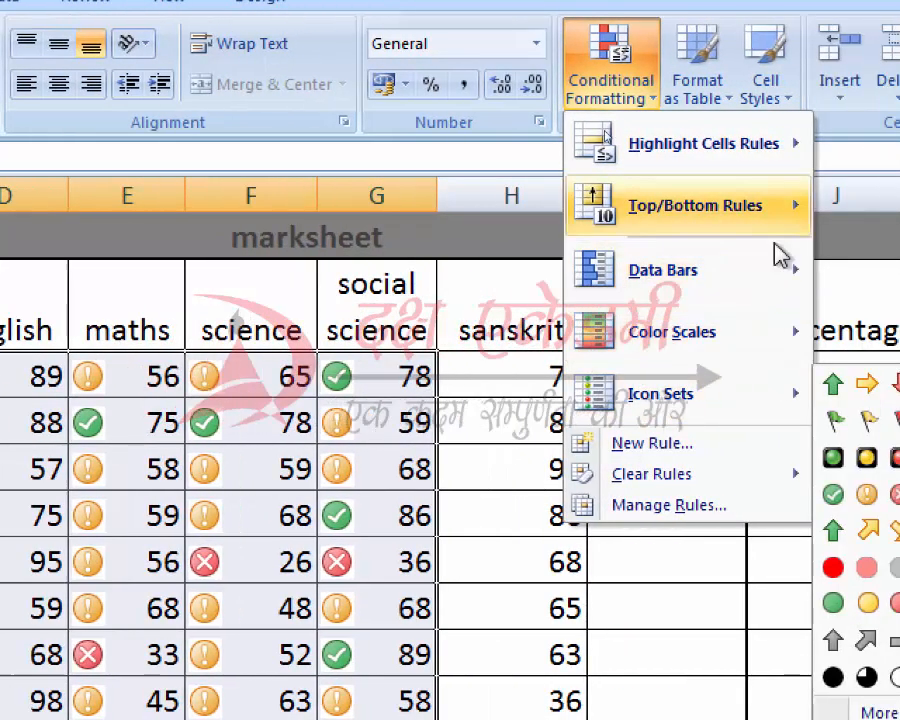
mouse_move(819, 205)
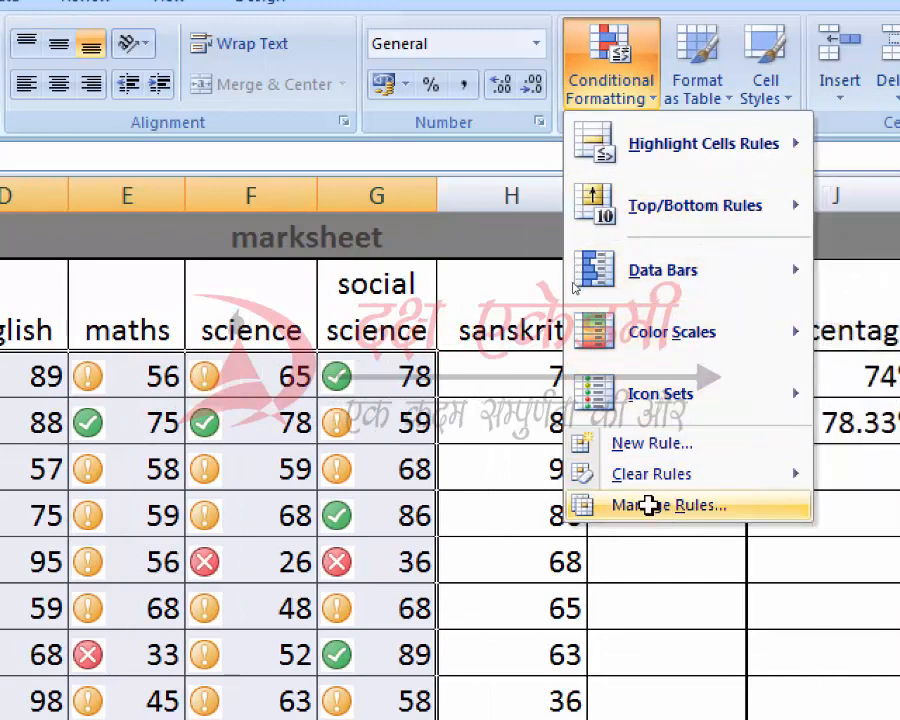
left_click(649, 506)
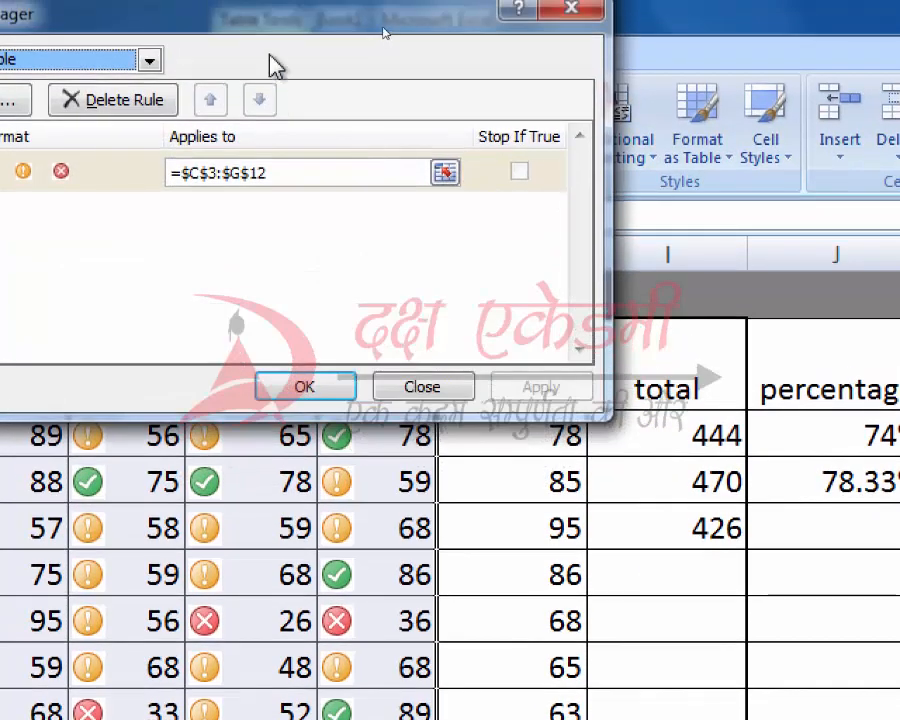
left_click_drag(279, 24, 552, 70)
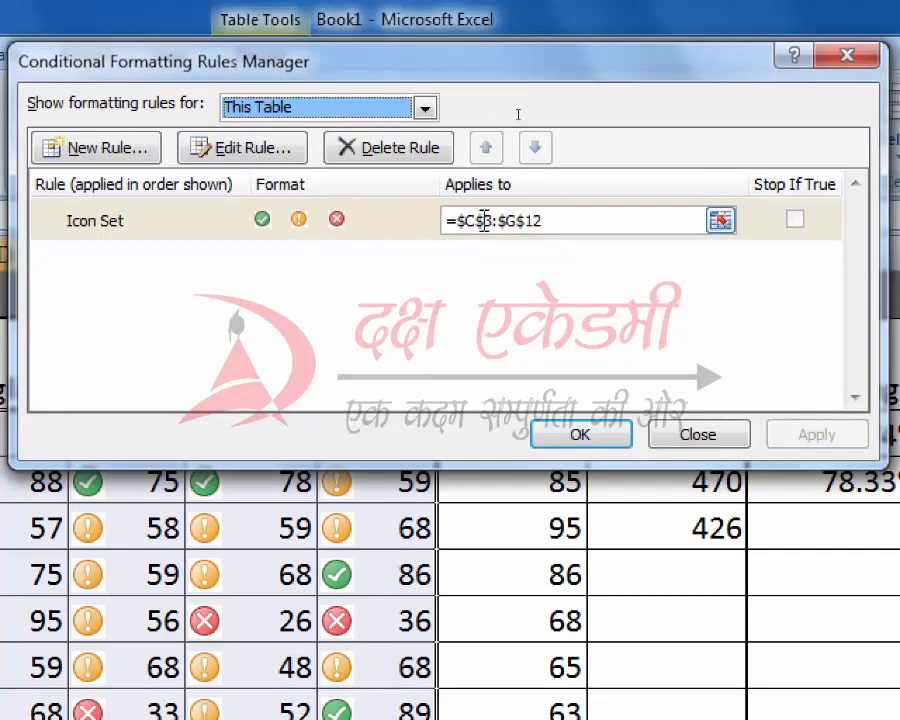
left_click(298, 152)
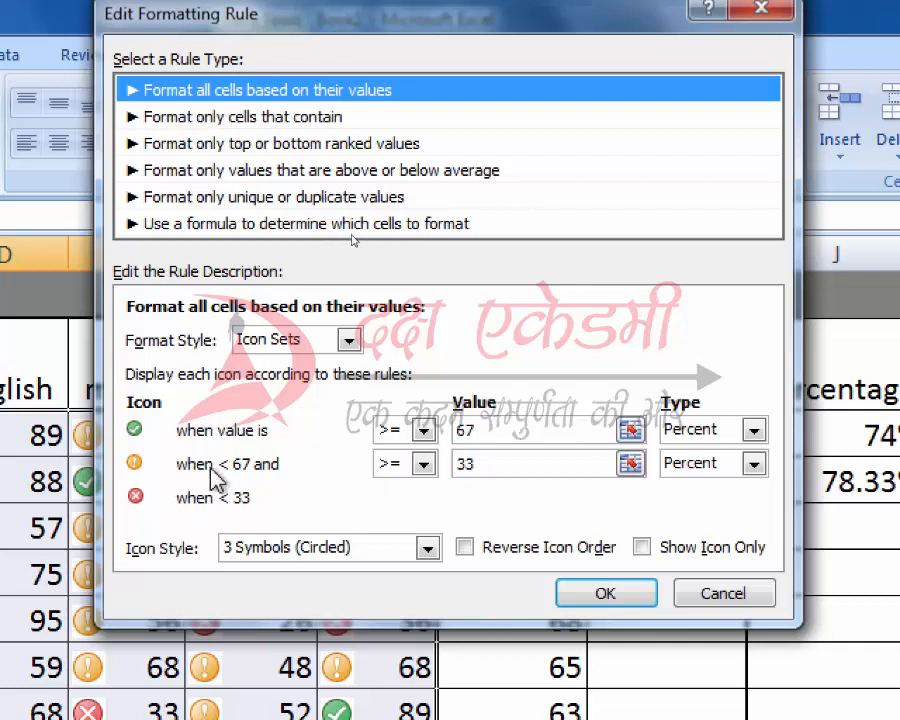
left_click(503, 467)
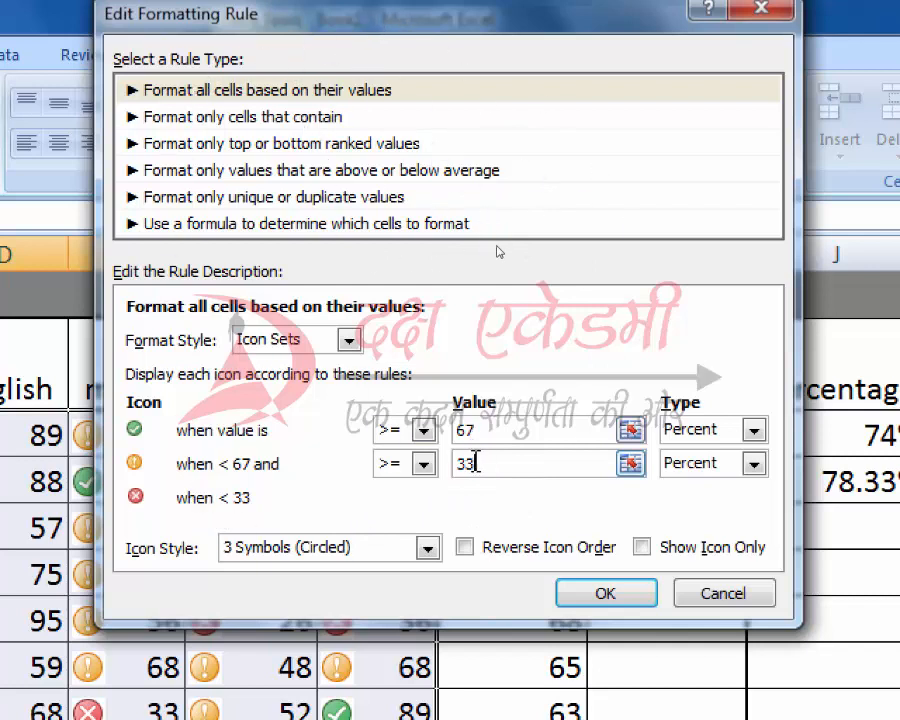
left_click(752, 594)
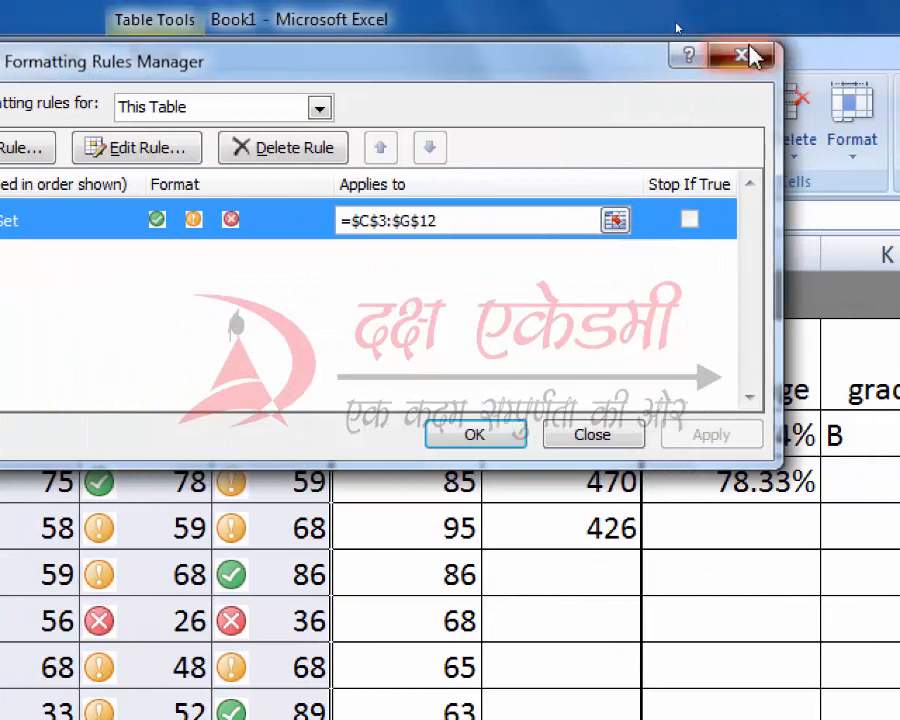
left_click(752, 55)
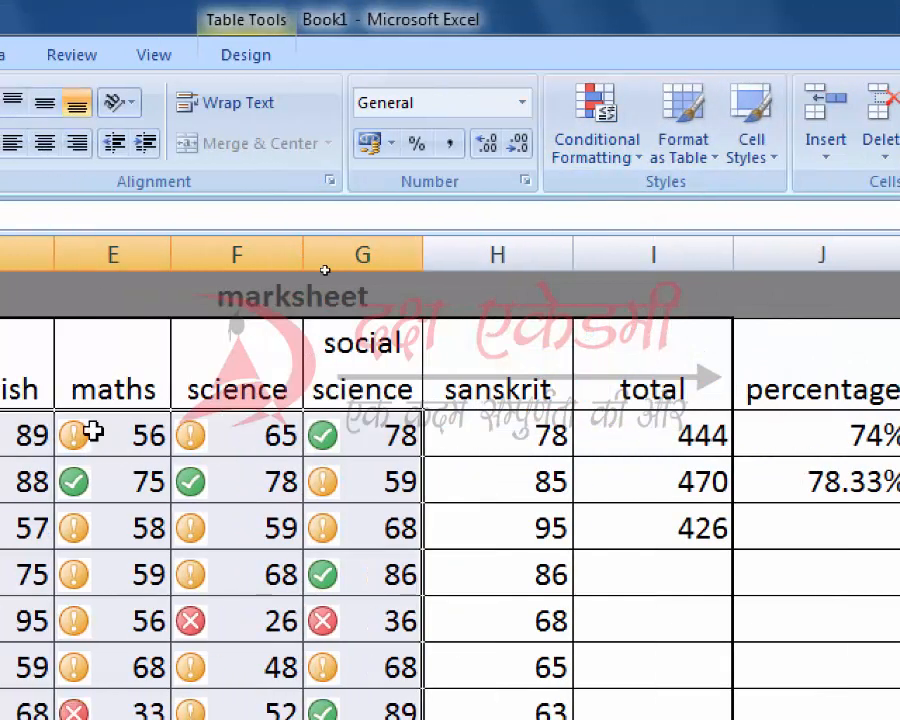
Clear the icon set rule from the selected subject marks
left_click(613, 150)
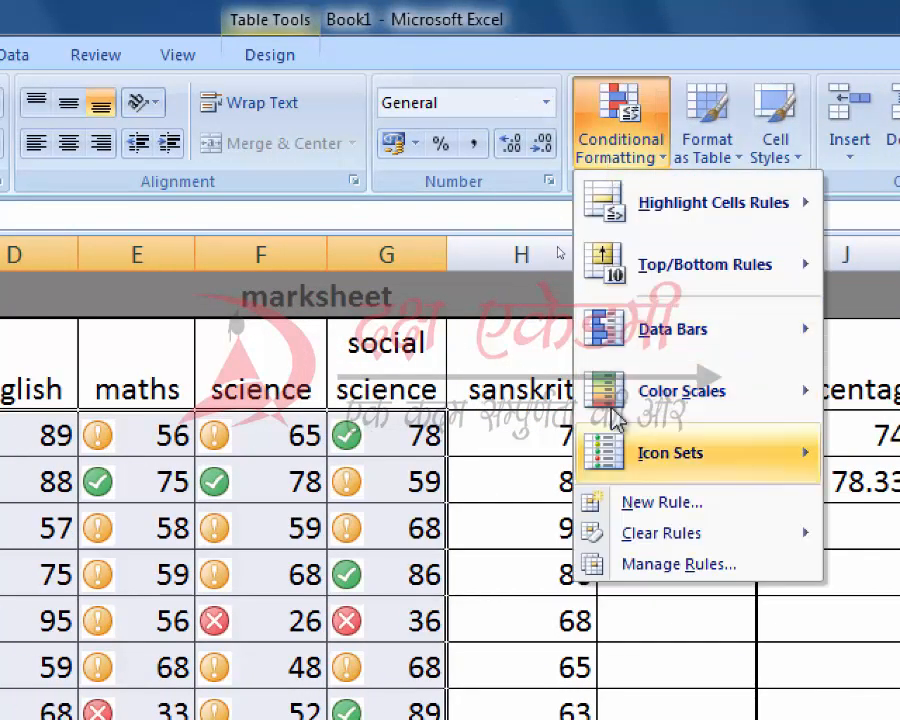
mouse_move(648, 545)
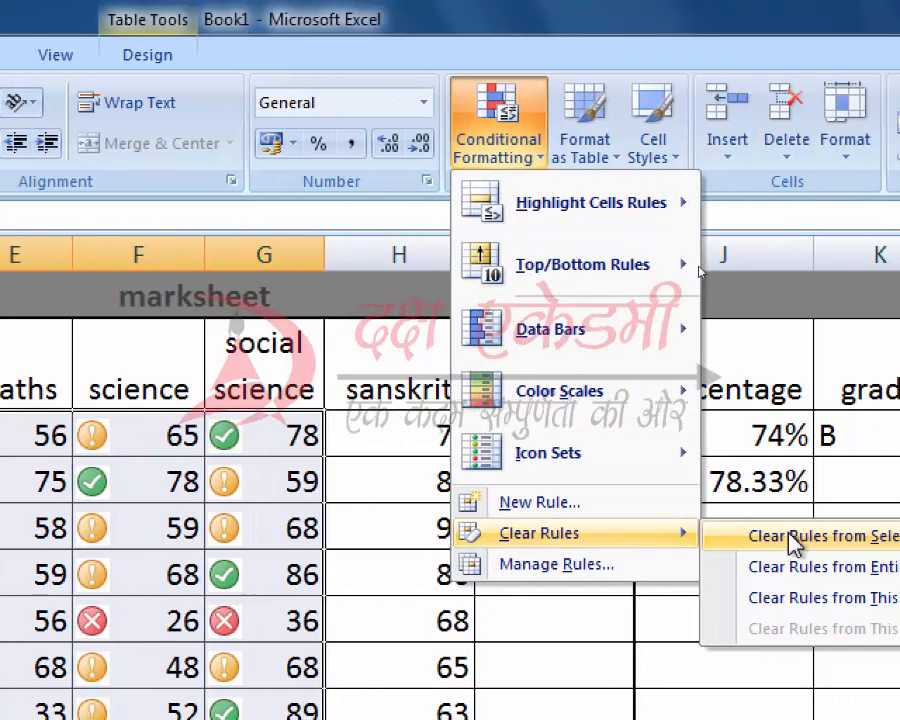
left_click(885, 536)
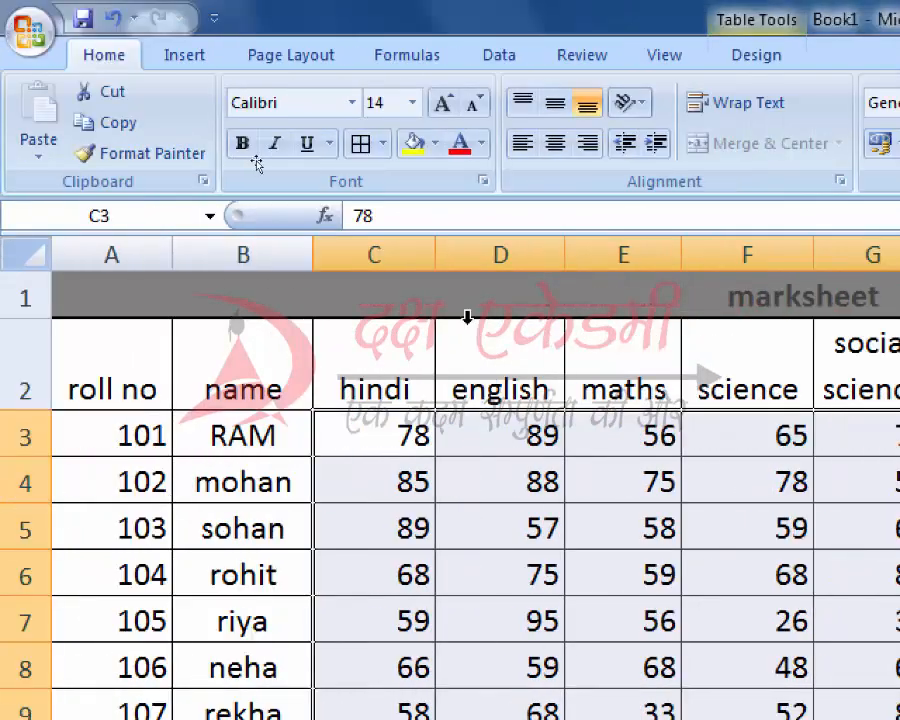
left_click(490, 374)
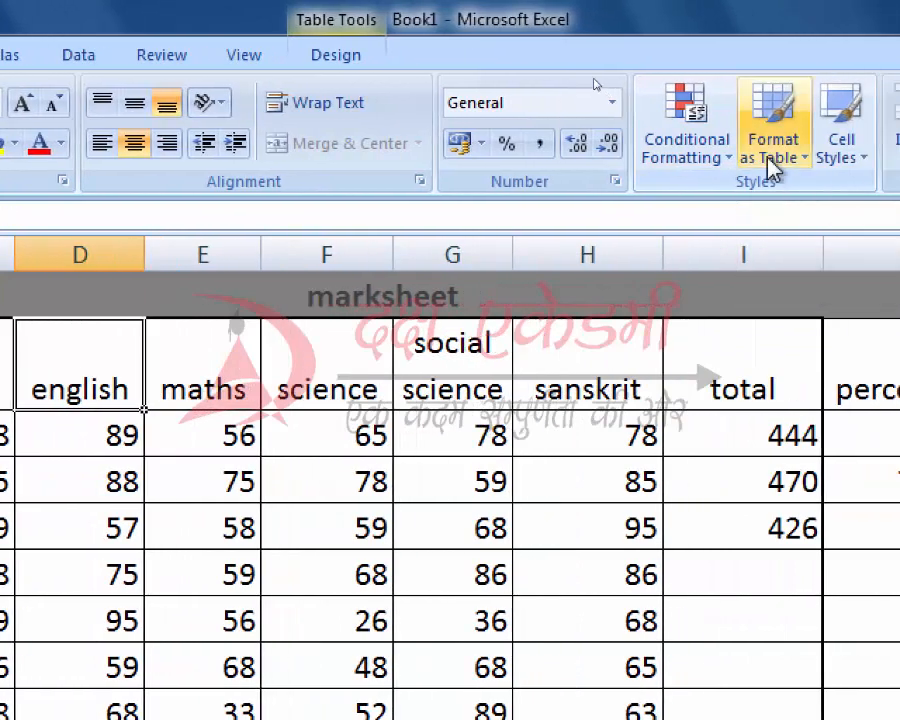
left_click(773, 165)
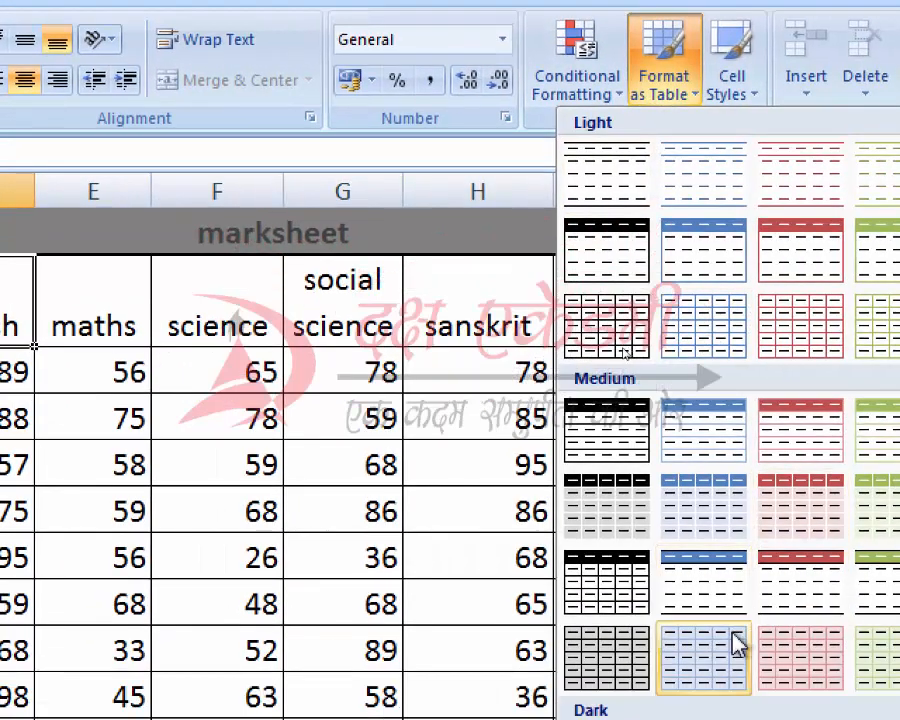
left_click(249, 482)
Select the marksheet from the roll no header to the sanskrit marks and apply the medium table style with black header and grey rows
left_click_drag(115, 323, 899, 719)
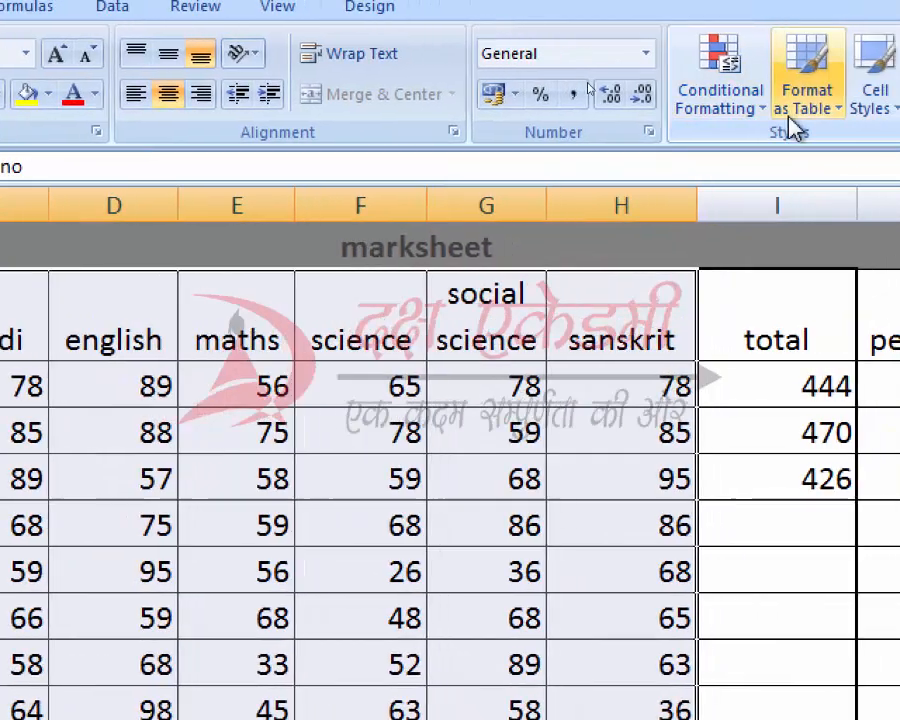
left_click(790, 118)
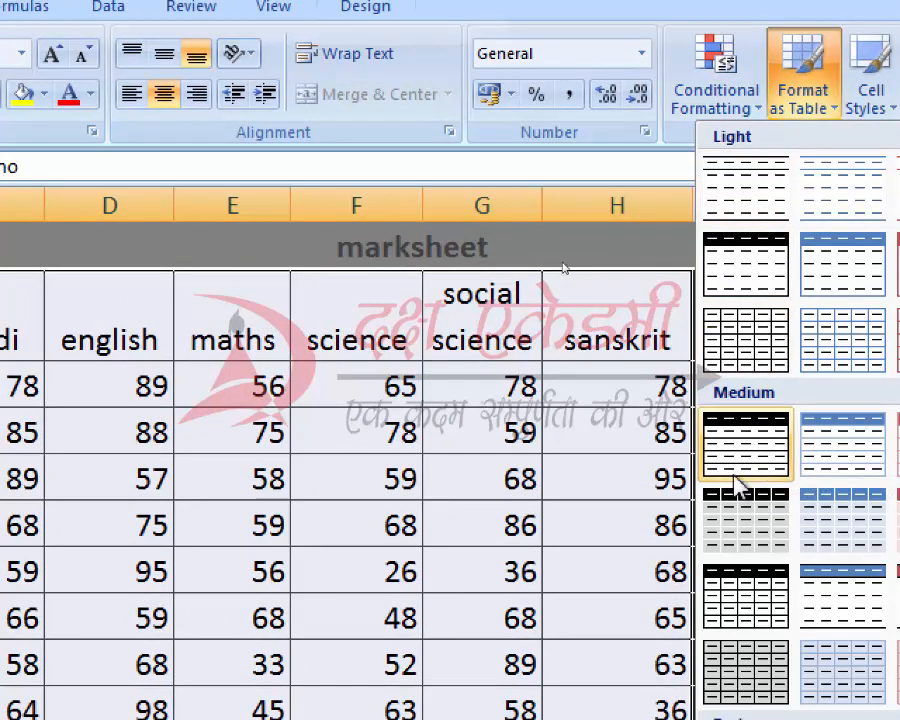
left_click(747, 532)
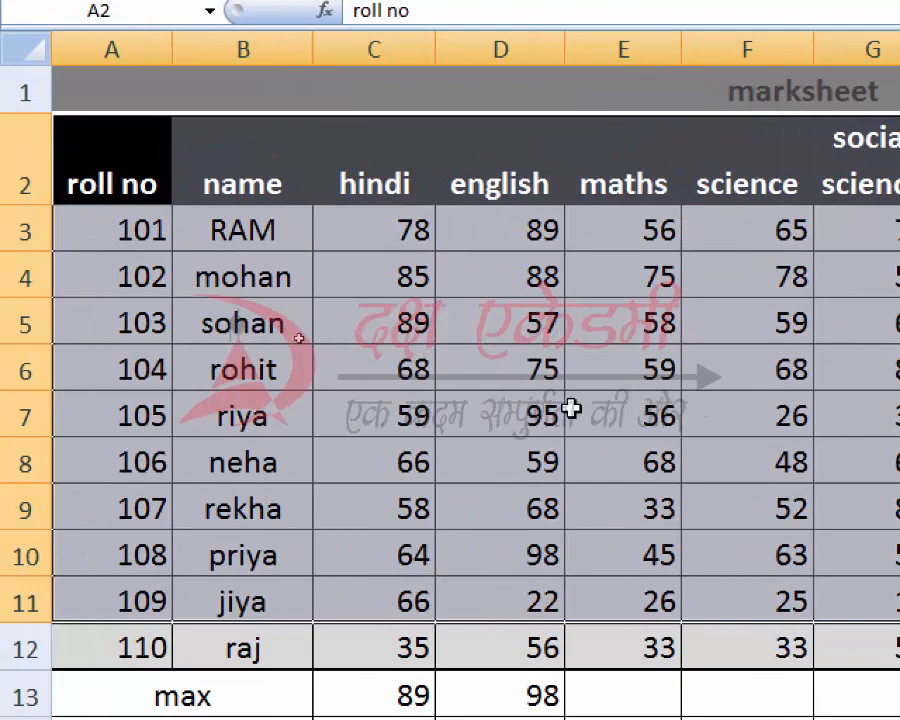
Select the marksheet table from the roll no header to the social science marks and apply the dark red table style with black header
left_click_drag(103, 163, 899, 655)
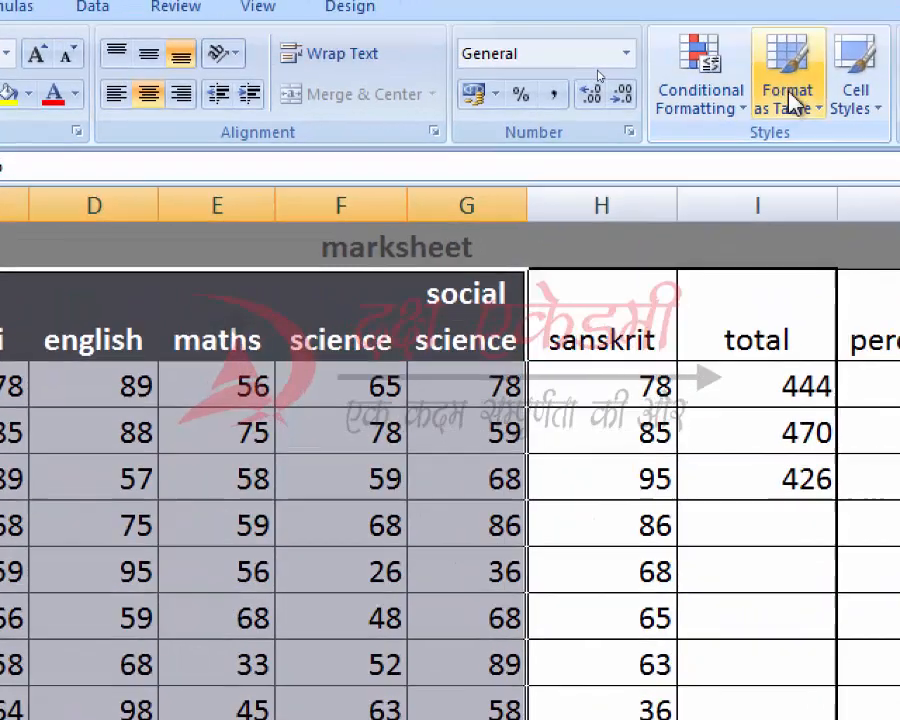
left_click(795, 100)
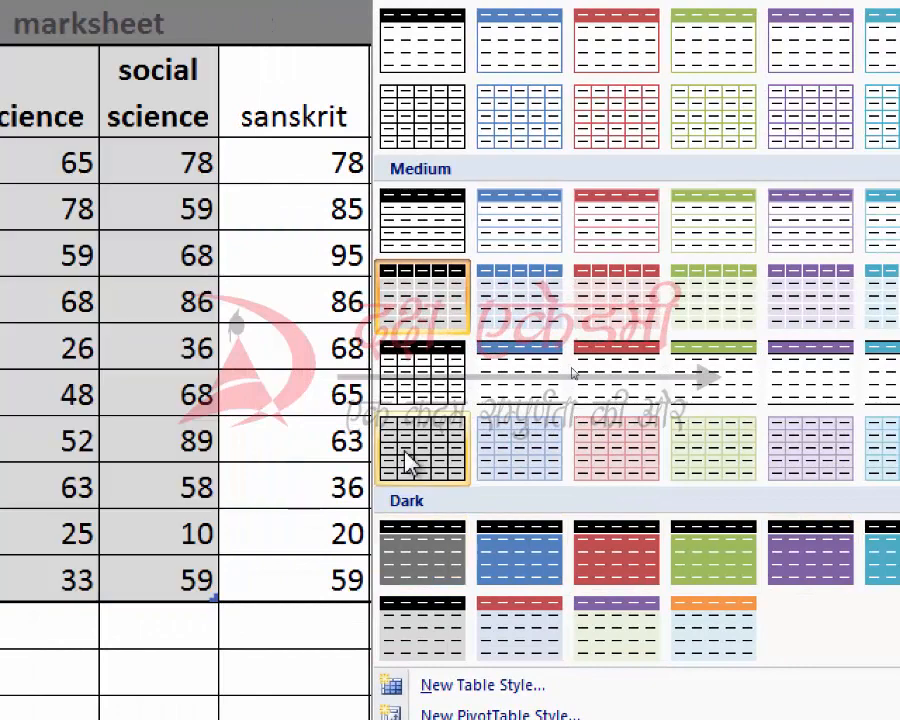
left_click(583, 563)
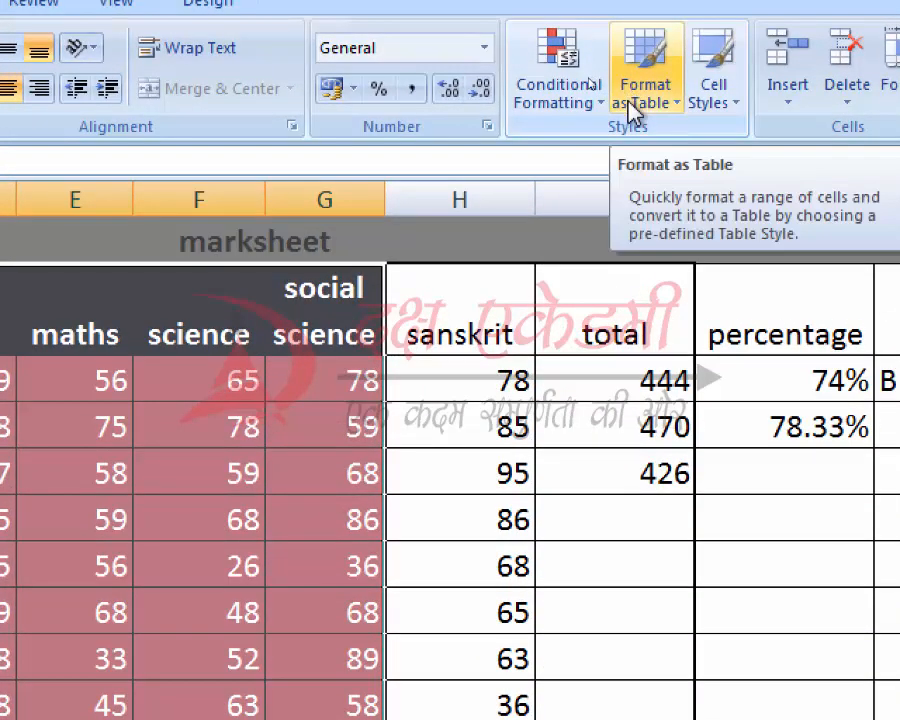
left_click(630, 112)
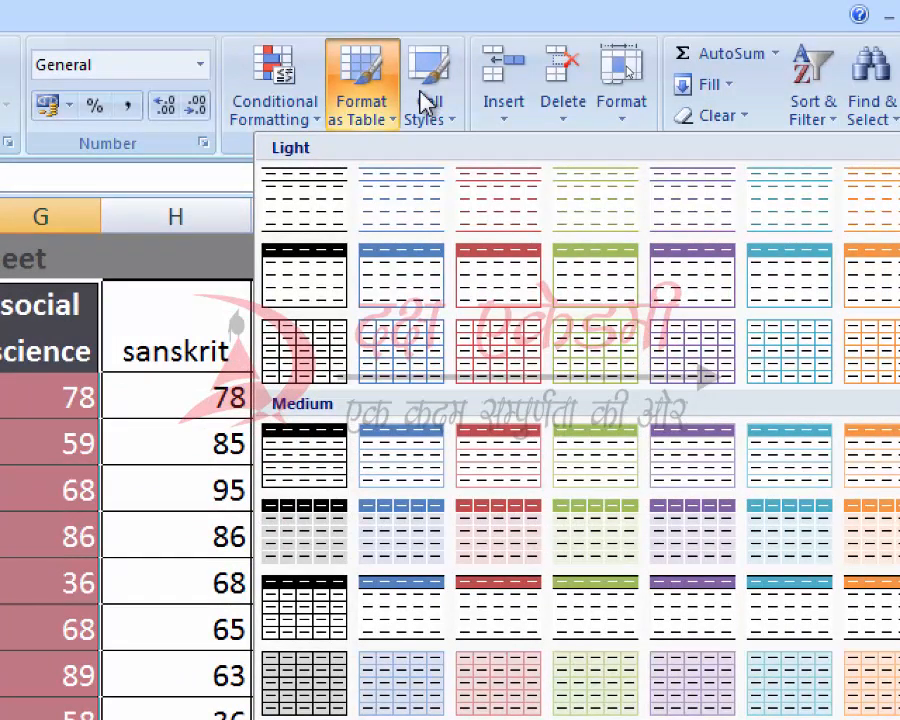
left_click(425, 108)
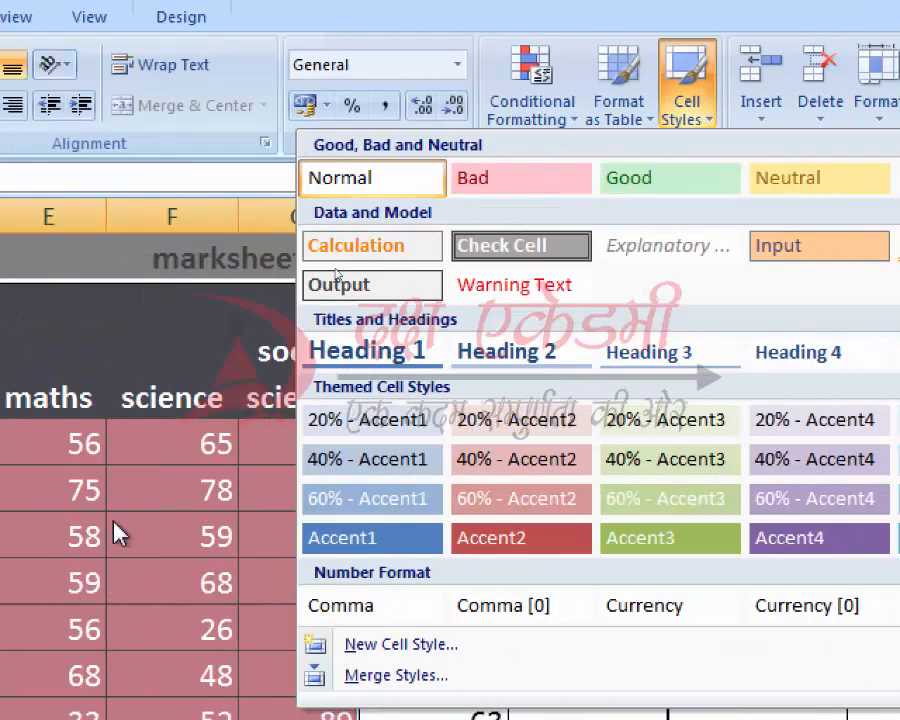
left_click(163, 458)
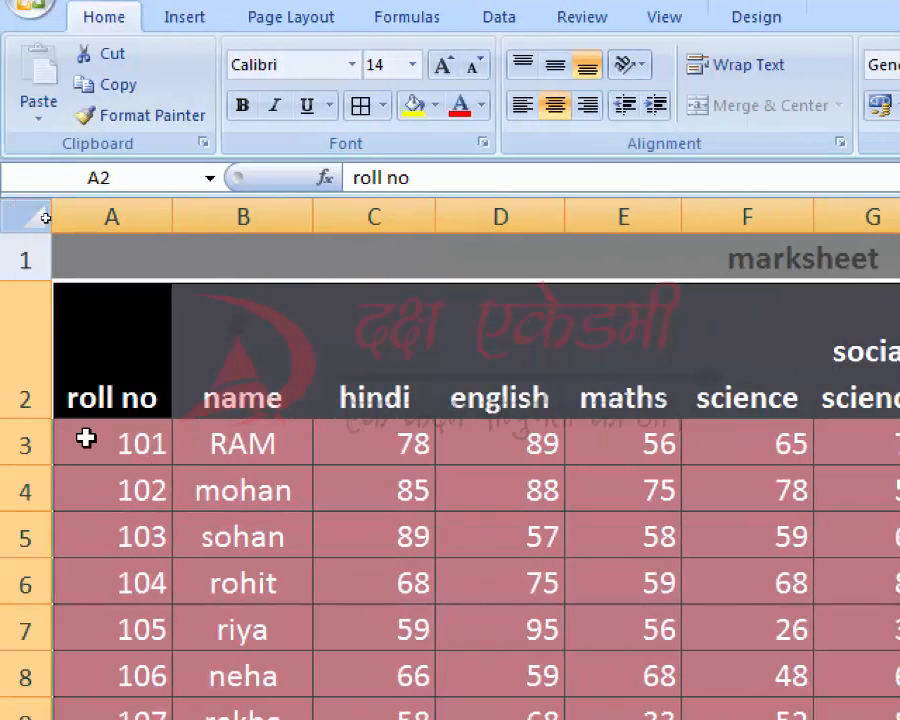
Select the marksheet table from the roll no header to the social science marks and replace its style with a plain one without header or row fills
left_click(104, 354)
left_click_drag(104, 354, 899, 719)
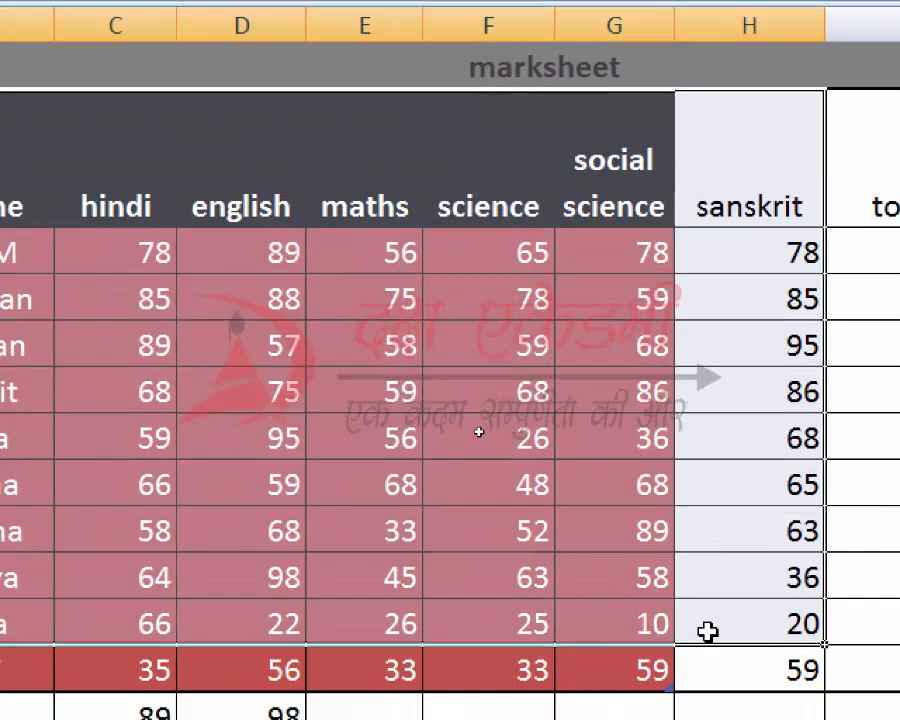
left_click_drag(707, 631, 658, 657)
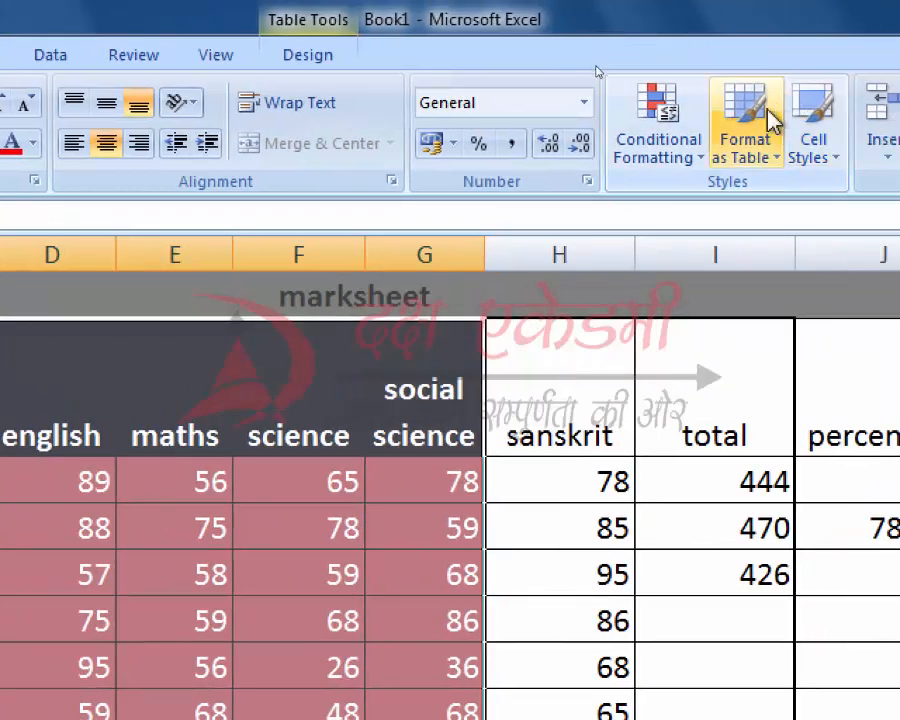
left_click(745, 140)
left_click(650, 311)
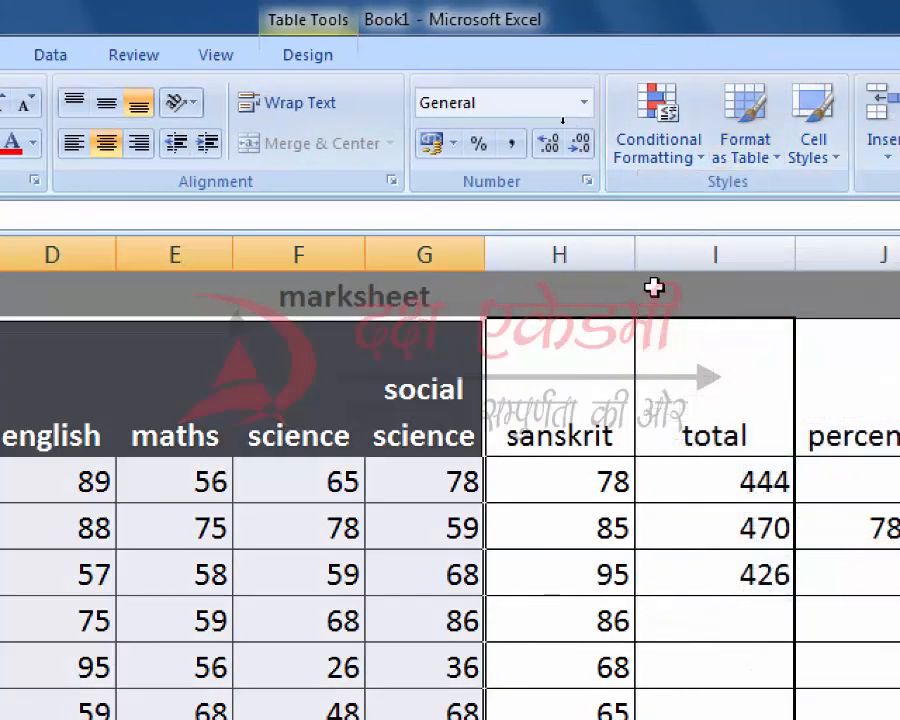
left_click(747, 132)
left_click(715, 228)
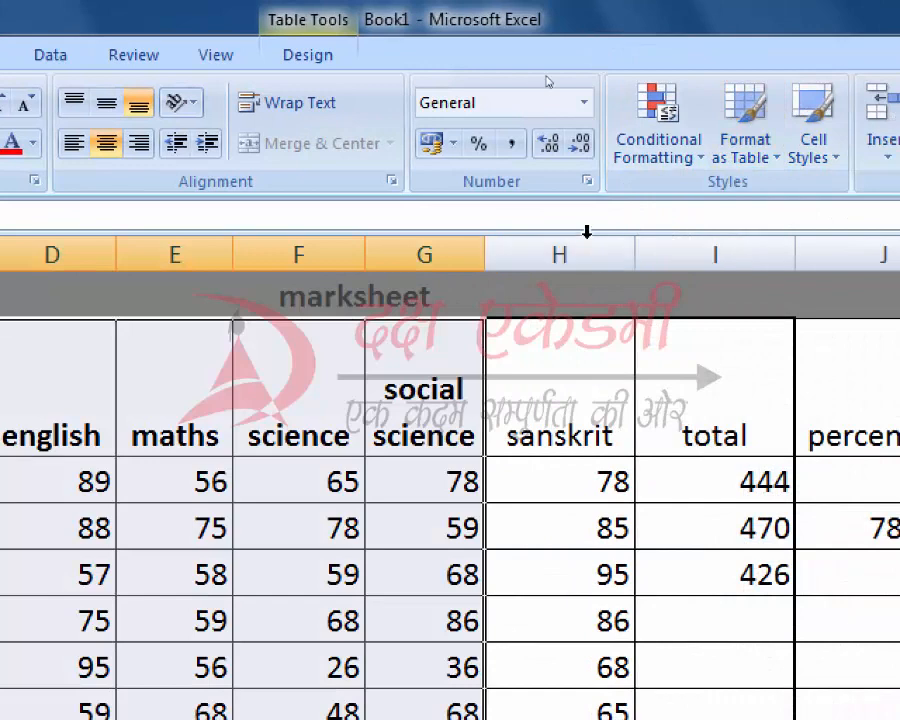
left_click(326, 388)
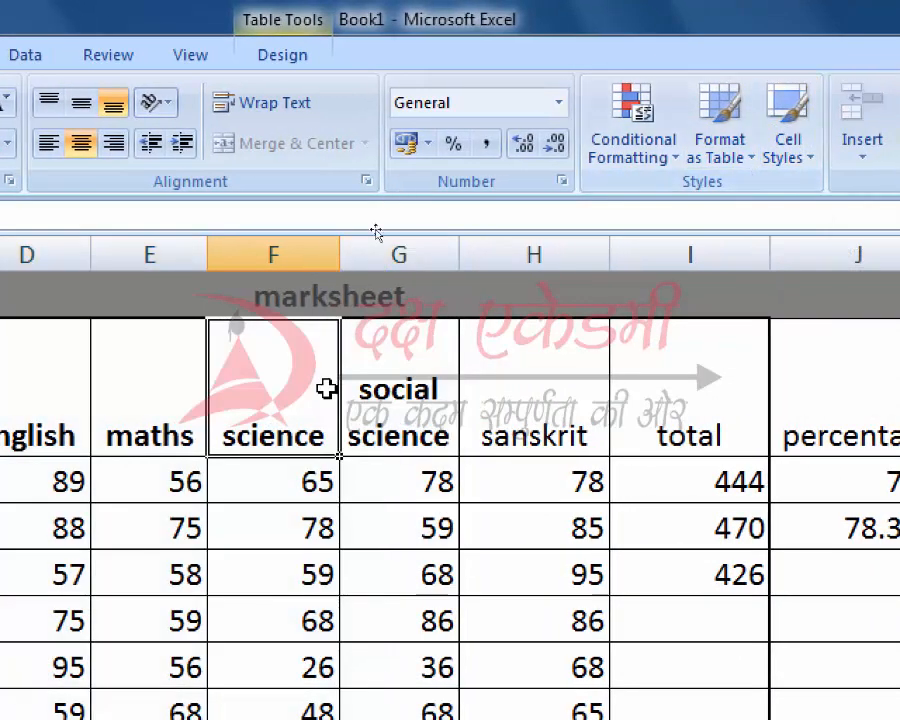
Apply the Good cell style and the Heading 1 cell style to the marksheet's header row from roll no to grade
key("Down")
left_click_drag(45, 436, 896, 430)
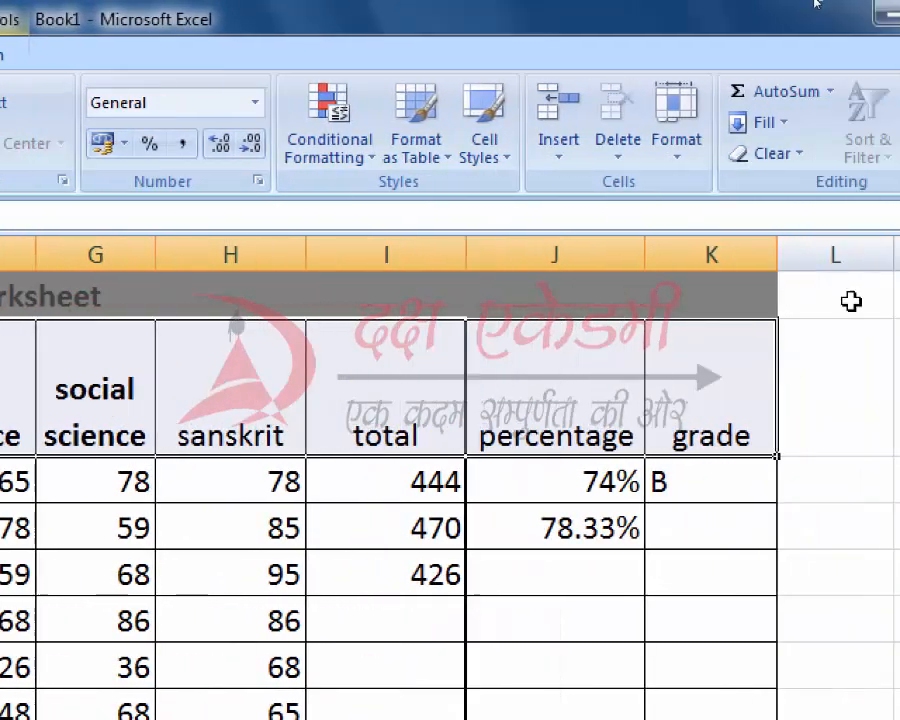
left_click(870, 140)
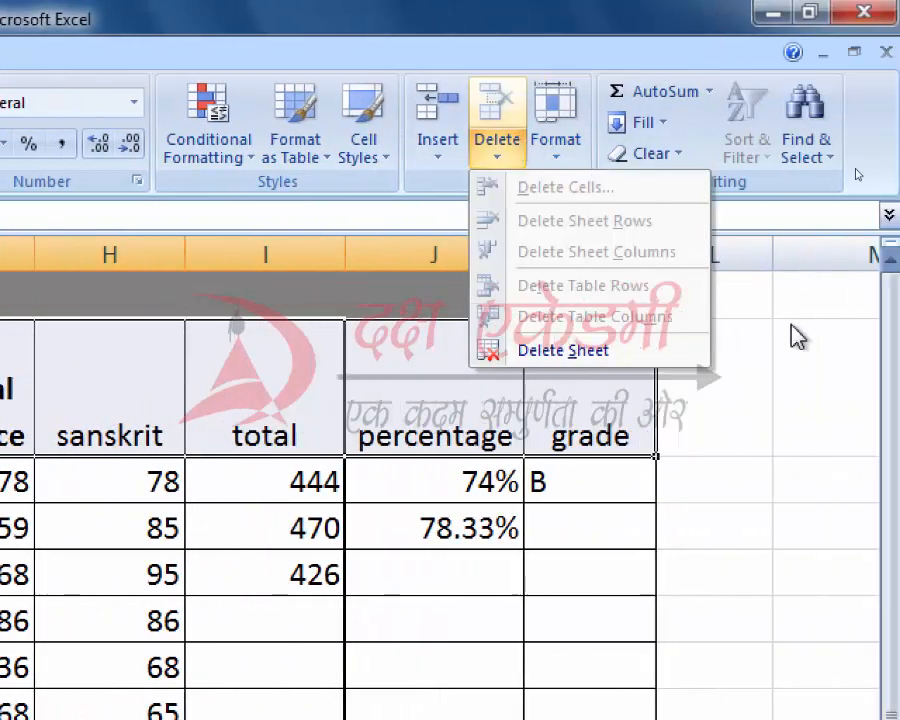
key("Escape")
left_click(364, 146)
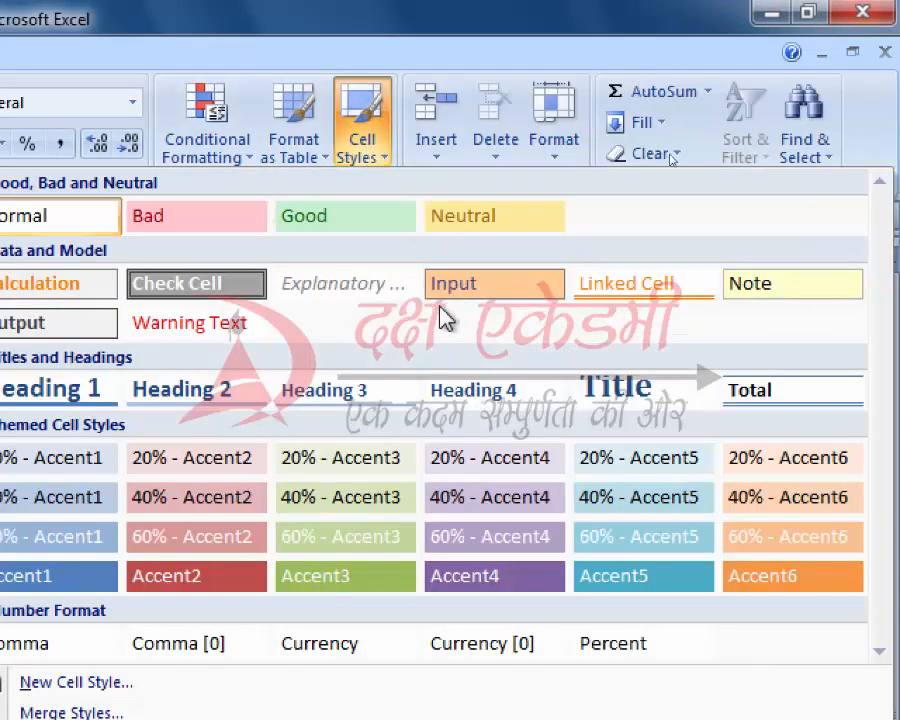
left_click(310, 232)
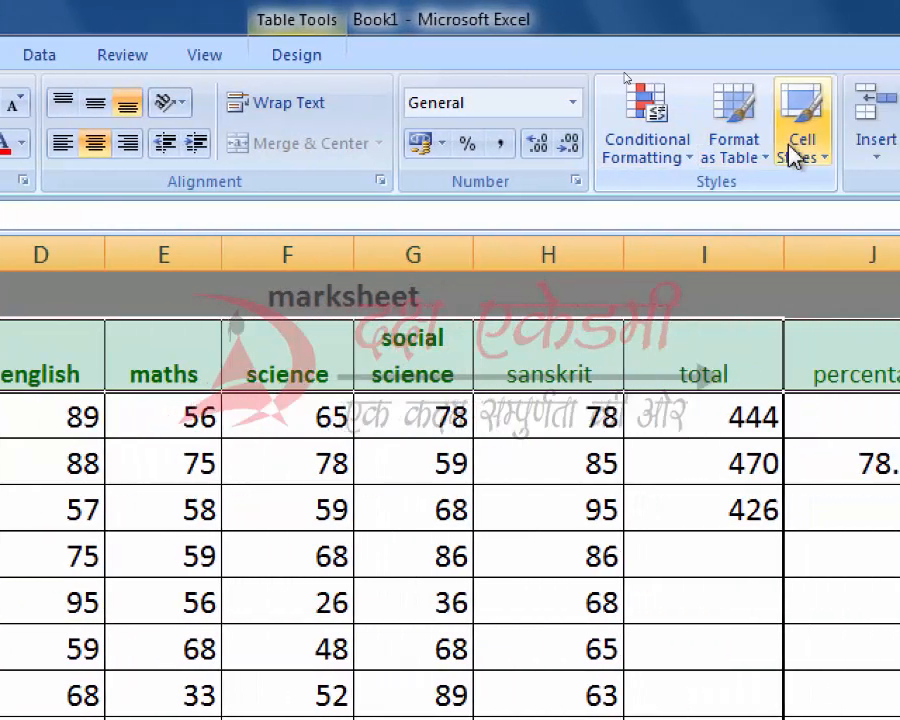
left_click(796, 152)
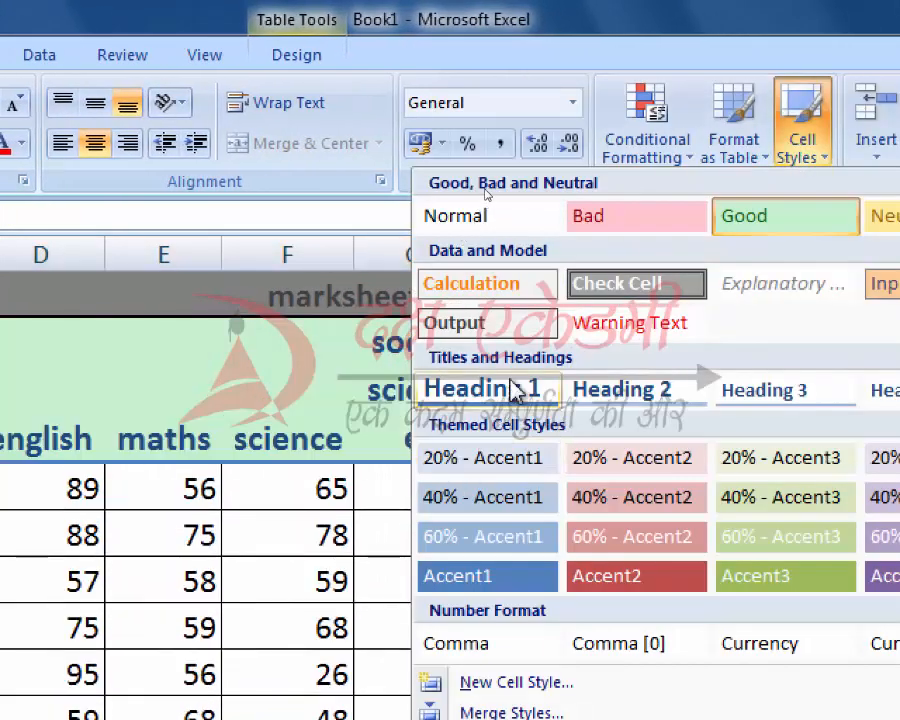
left_click(513, 389)
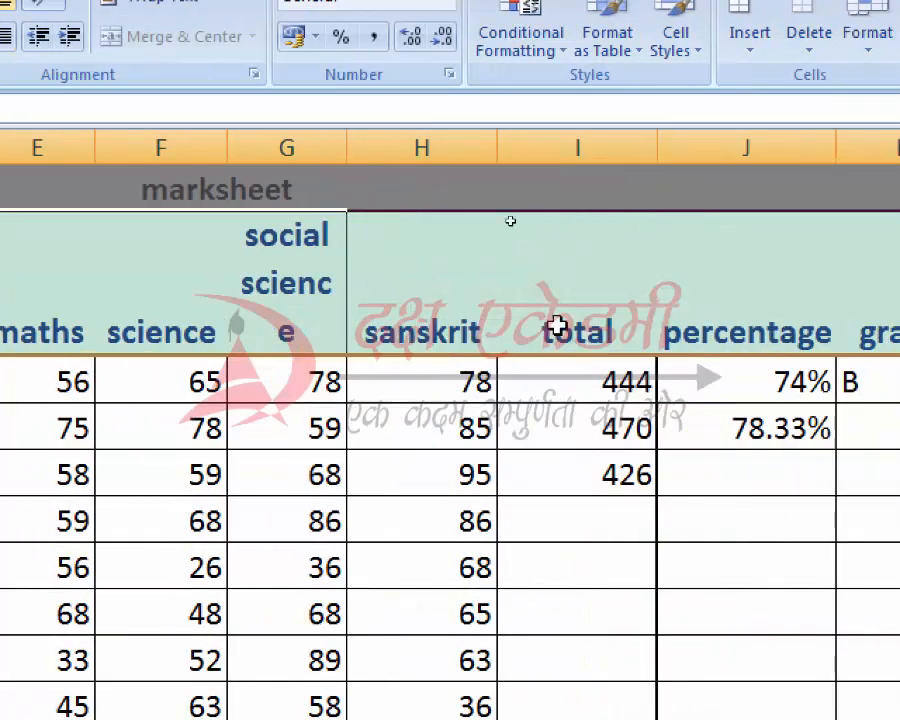
Select the roll numbers below the header, starting at 101, and apply the 40% - Accent2 cell style
left_click_drag(94, 392, 182, 719)
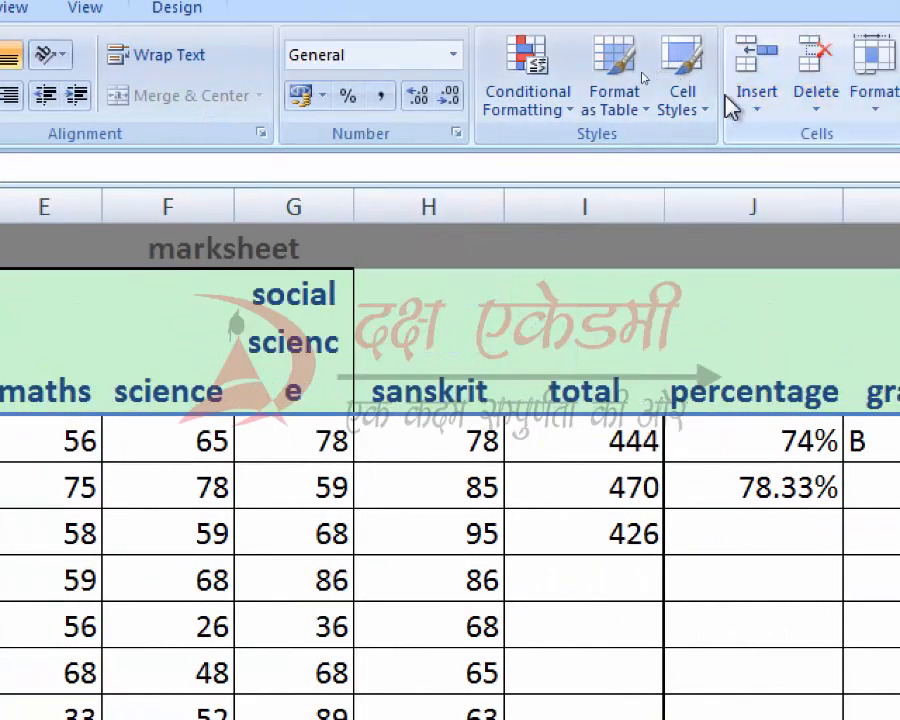
left_click(682, 100)
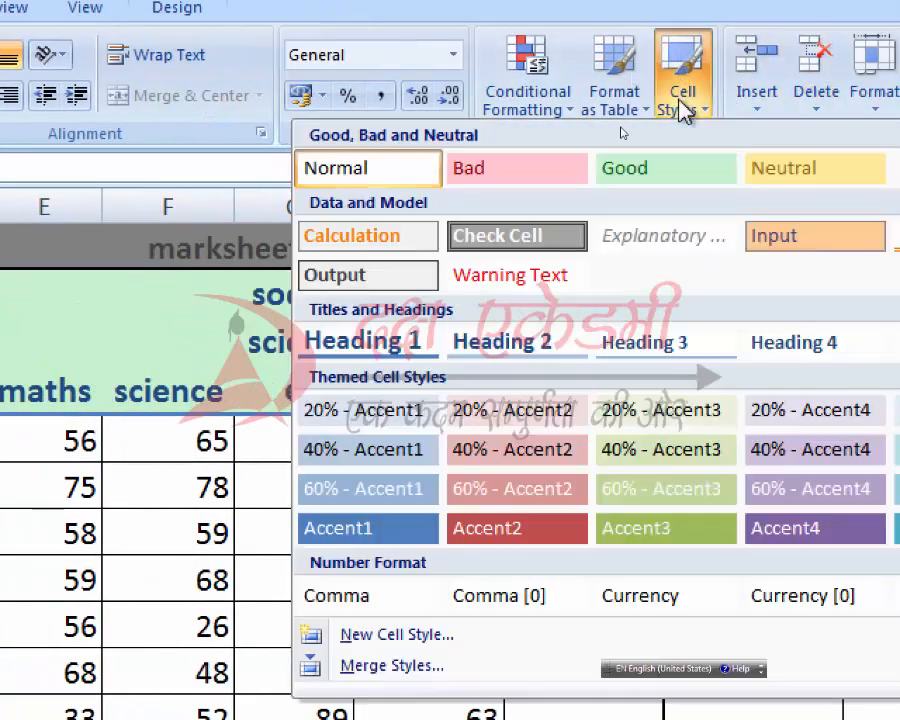
left_click(508, 460)
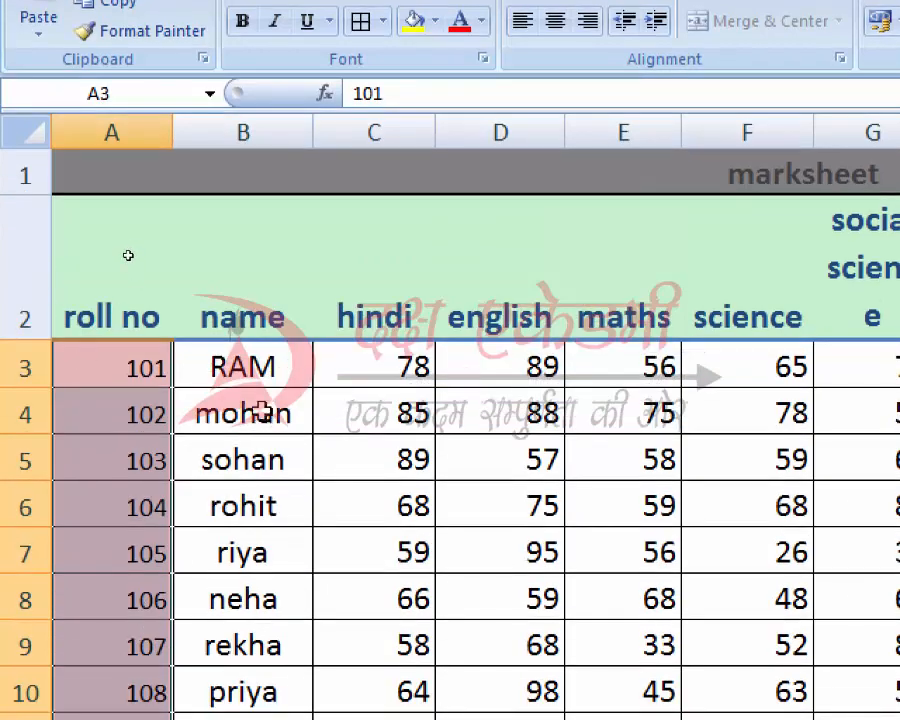
Select the student names below the name header and view the available cell styles, closing the gallery without applying one
left_click_drag(250, 360, 270, 628)
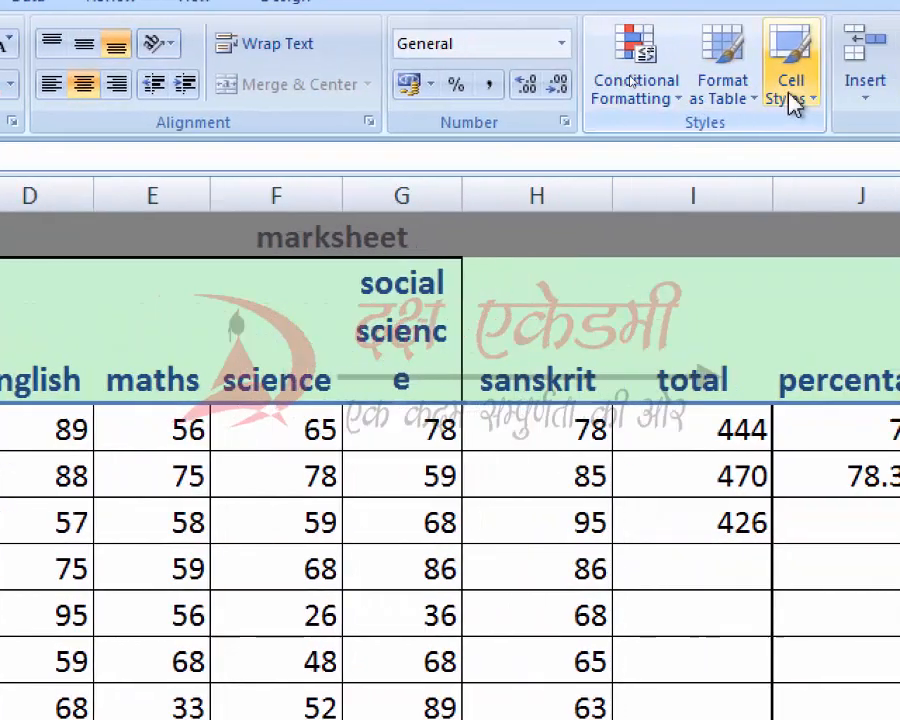
left_click(792, 100)
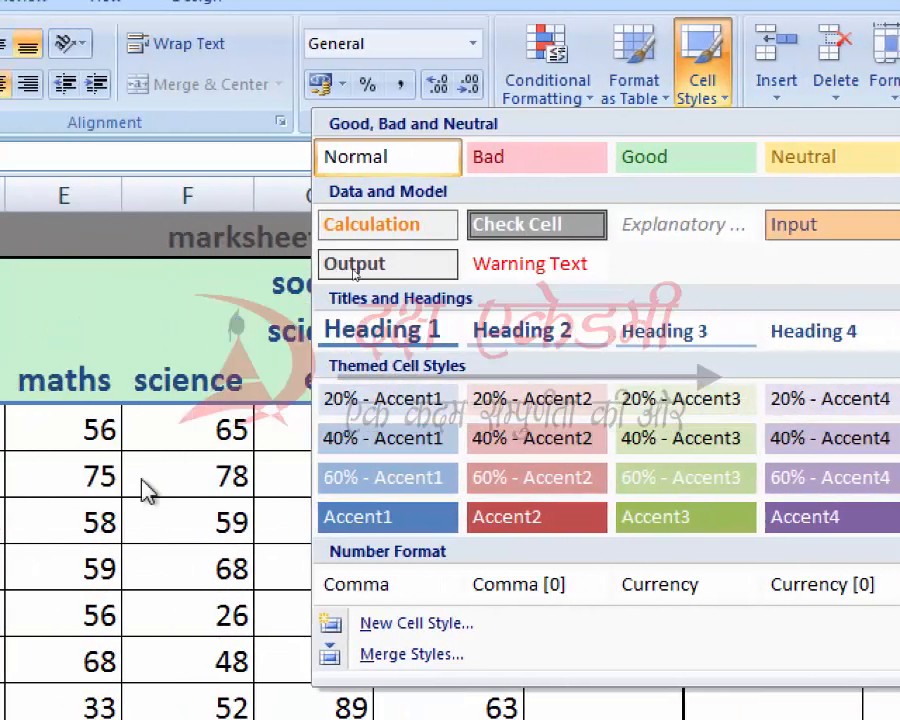
left_click(142, 480)
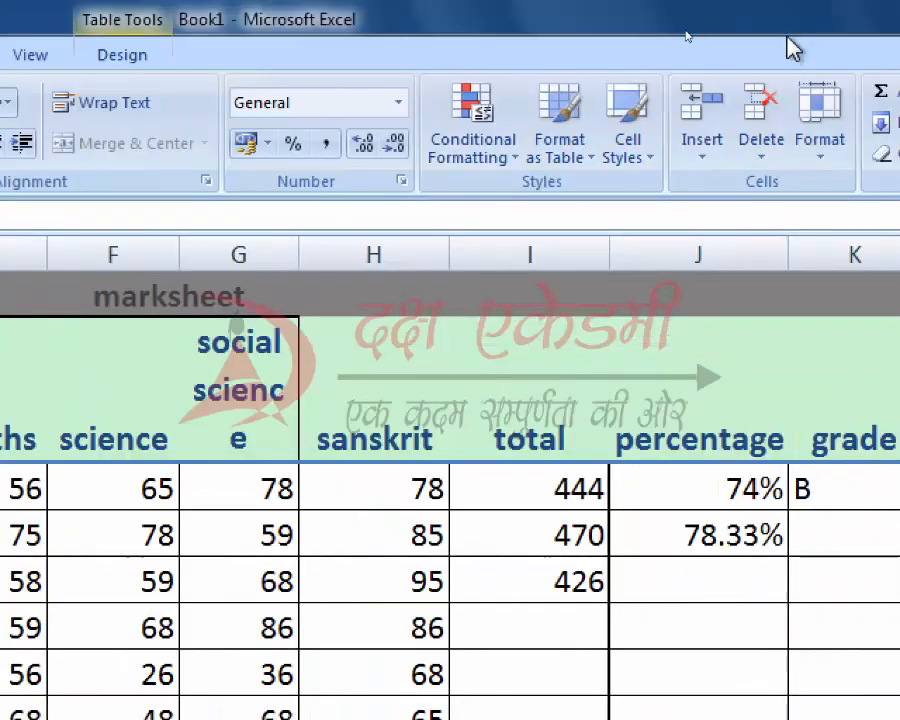